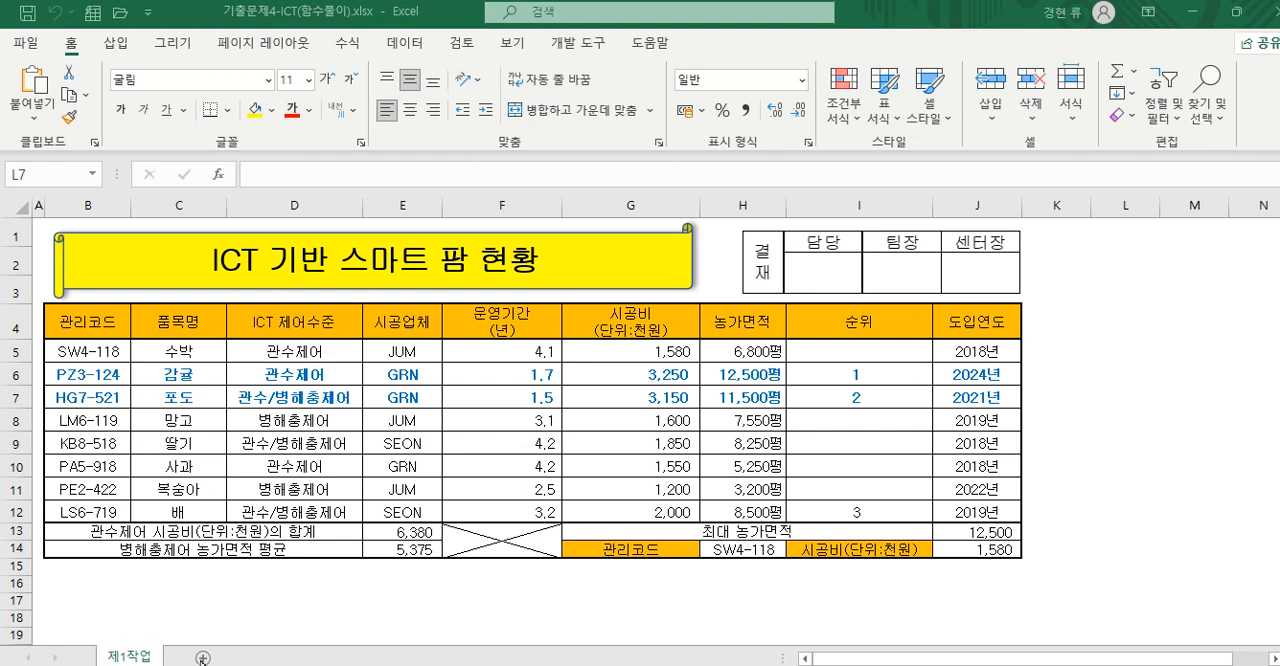
# - Add two new worksheets after the 제1작업 sheet
pyautogui.click(202, 660)
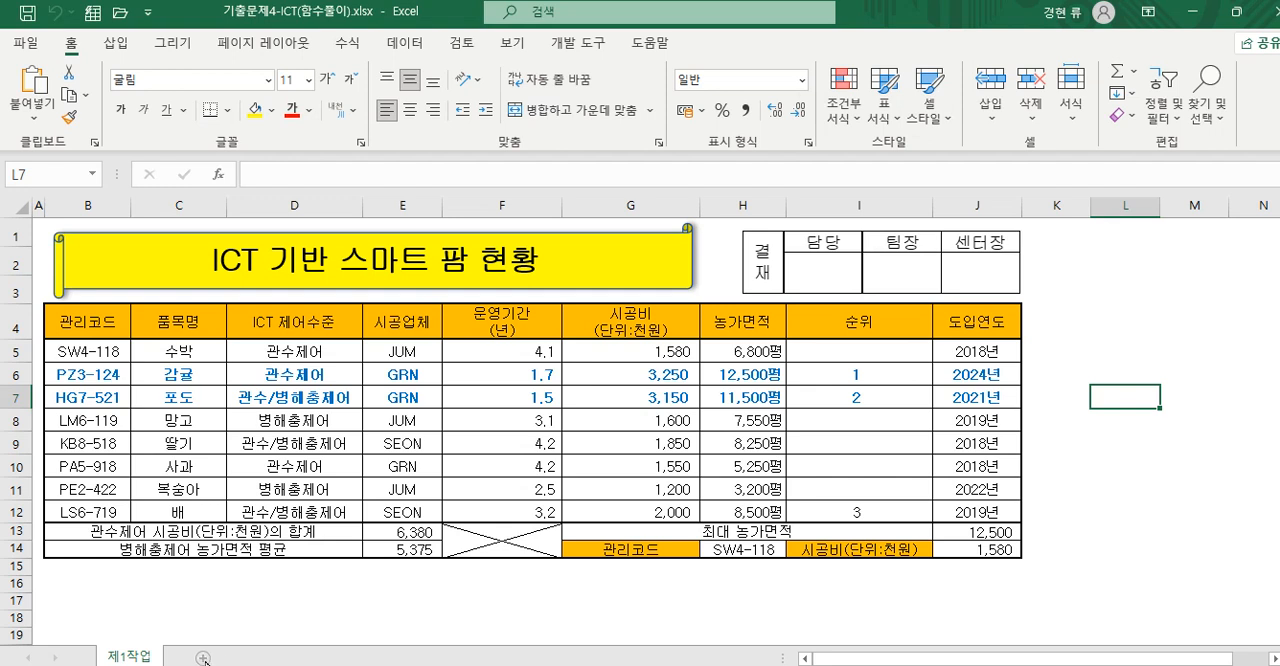
pyautogui.click(203, 657)
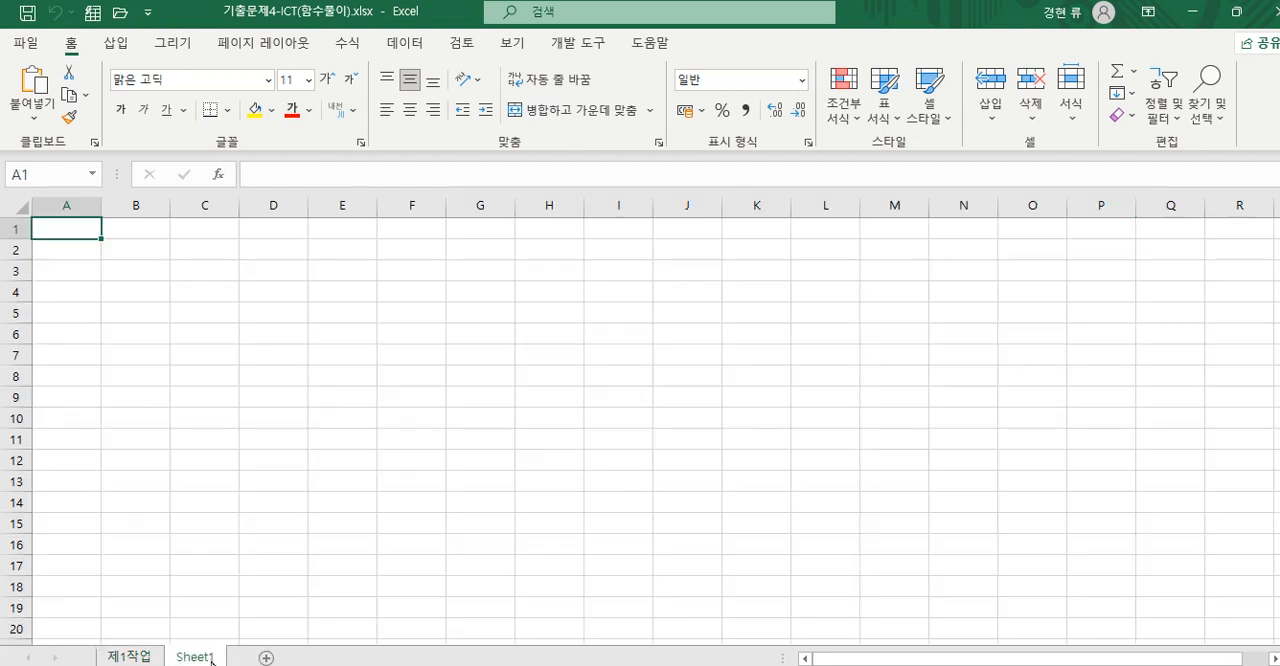
pyautogui.click(266, 658)
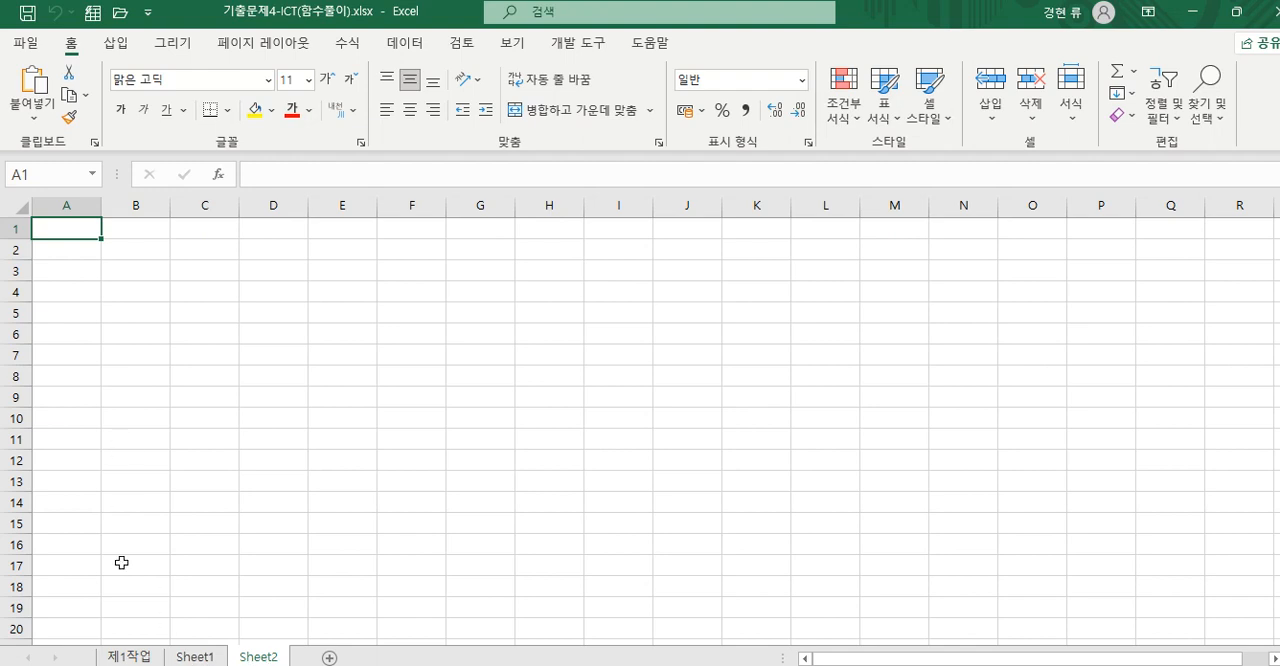
# - Group Sheet1 and Sheet2 and set the font of all their cells to 굴림
pyautogui.click(122, 658)
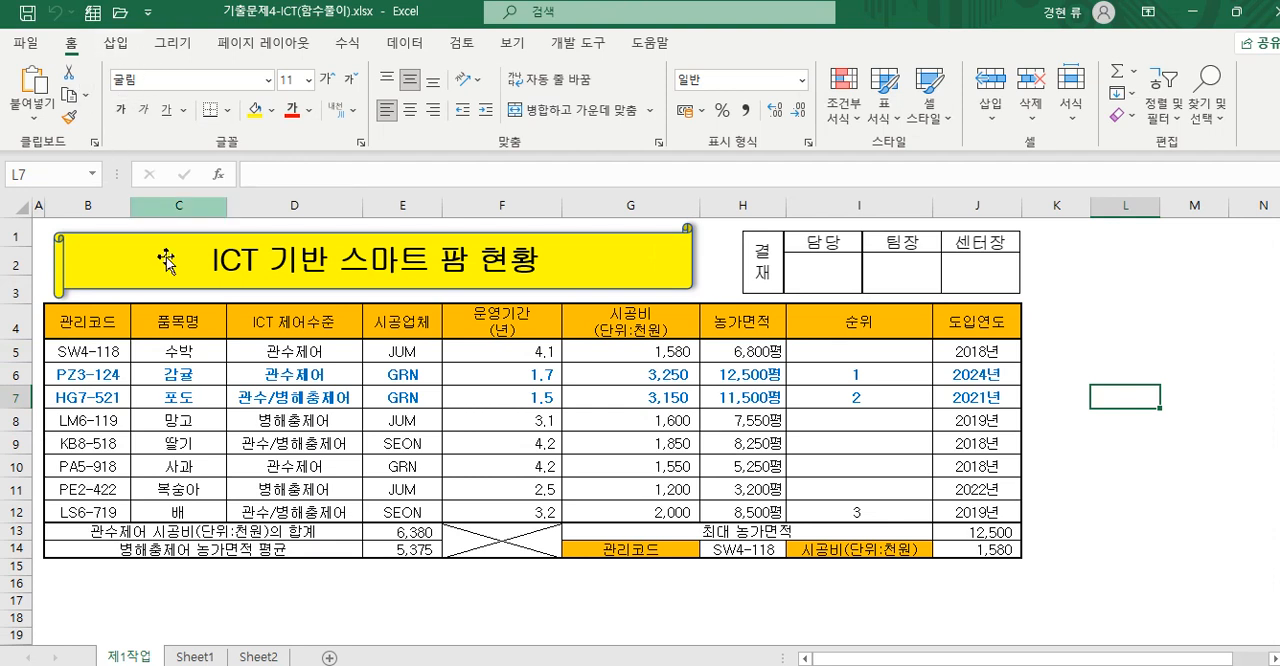
pyautogui.click(194, 658)
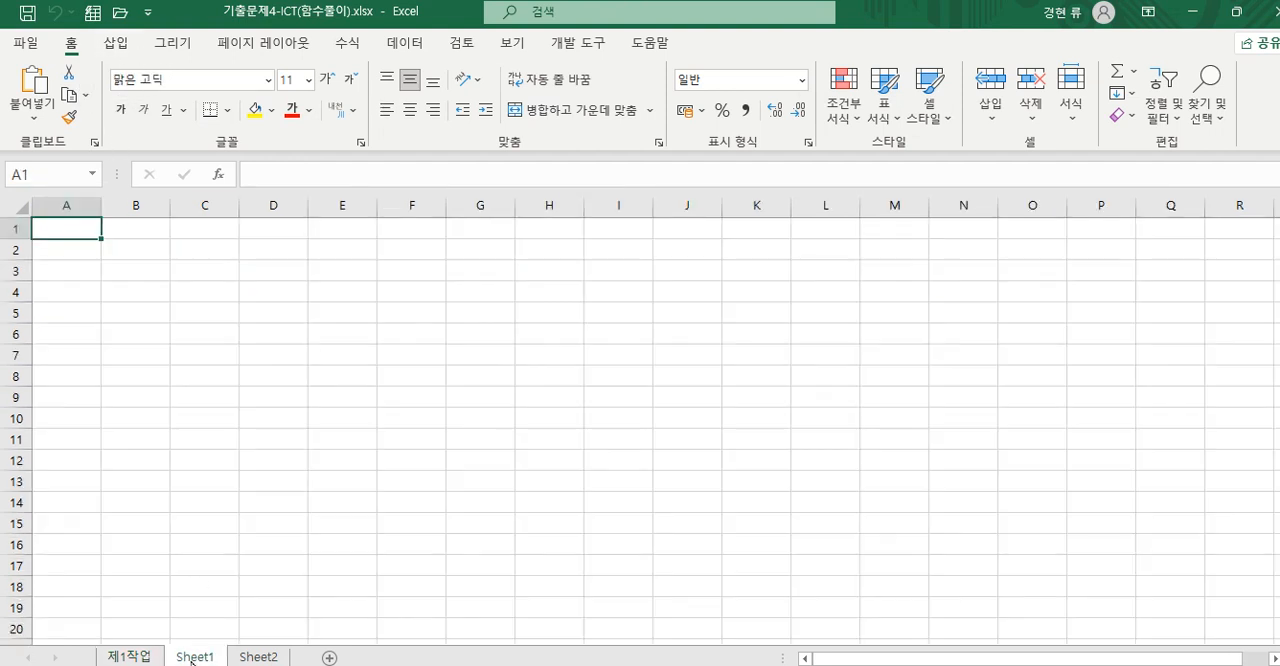
pyautogui.keyDown('shift'); pyautogui.click(260, 657); pyautogui.keyUp('shift')
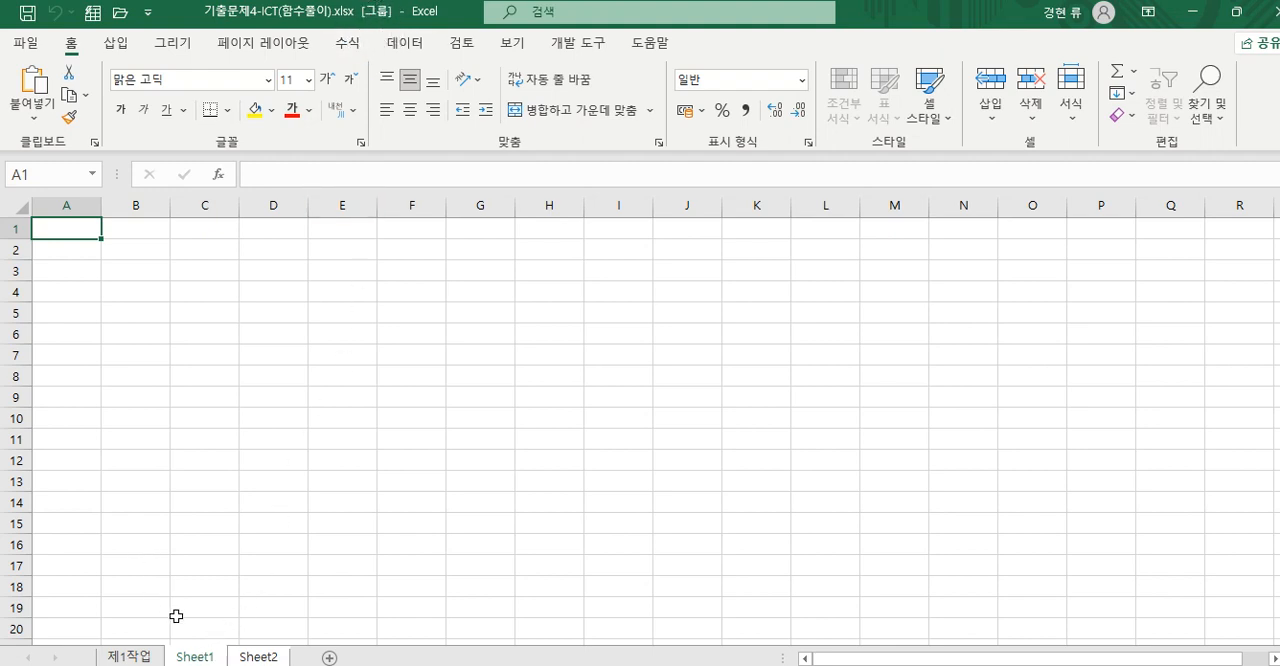
pyautogui.click(11, 207)
pyautogui.click(186, 81)
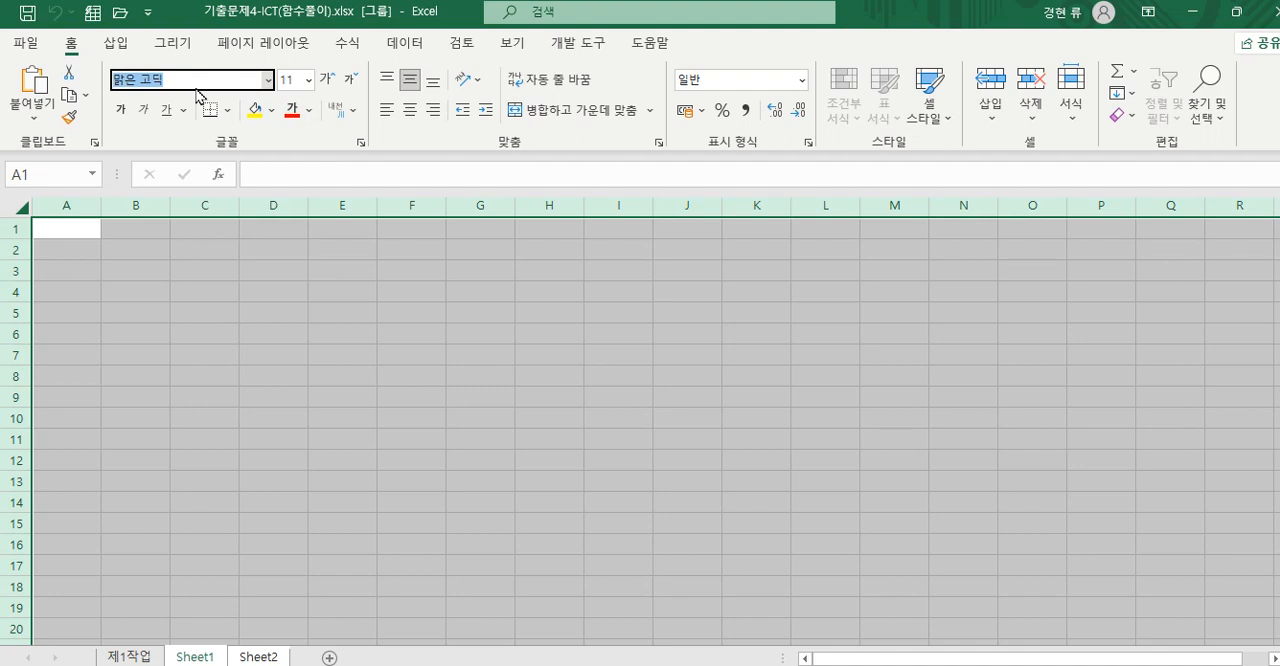
pyautogui.write('rnf')
pyautogui.press('BackSpace')
pyautogui.press('BackSpace')
pyautogui.write('굴림')
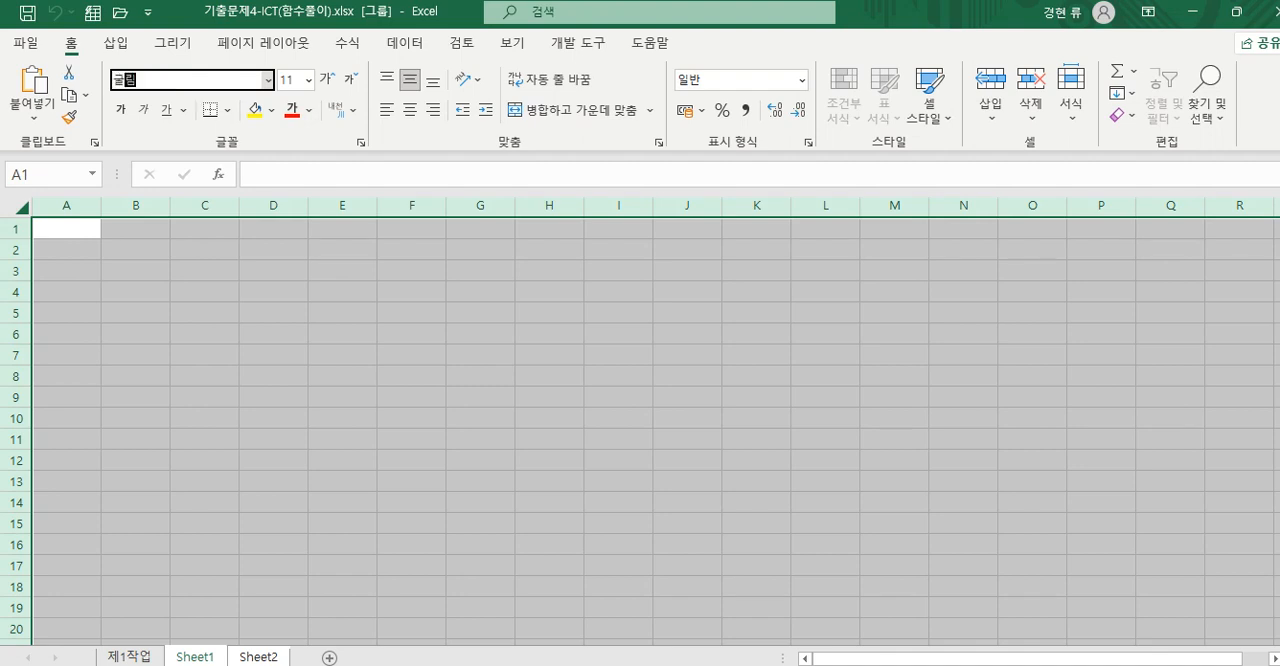
pyautogui.press('Return')
# - Set the width of column A to 1 on the grouped sheets
pyautogui.click(66, 205)
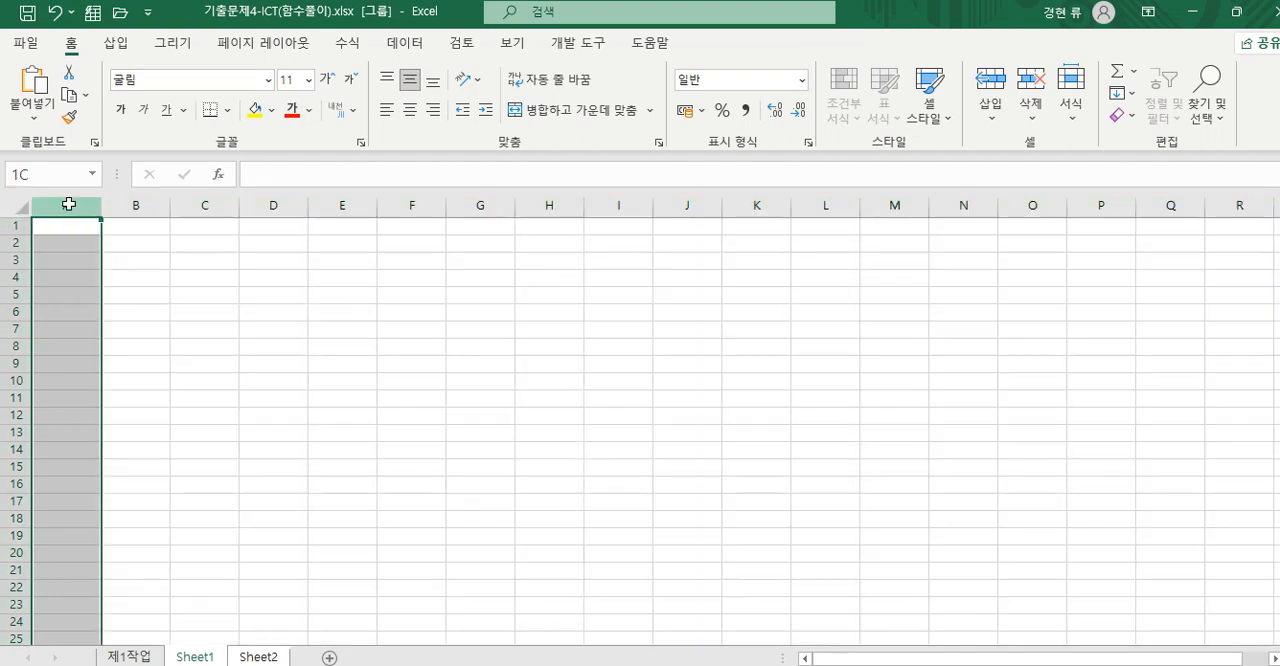
pyautogui.rightClick(69, 207)
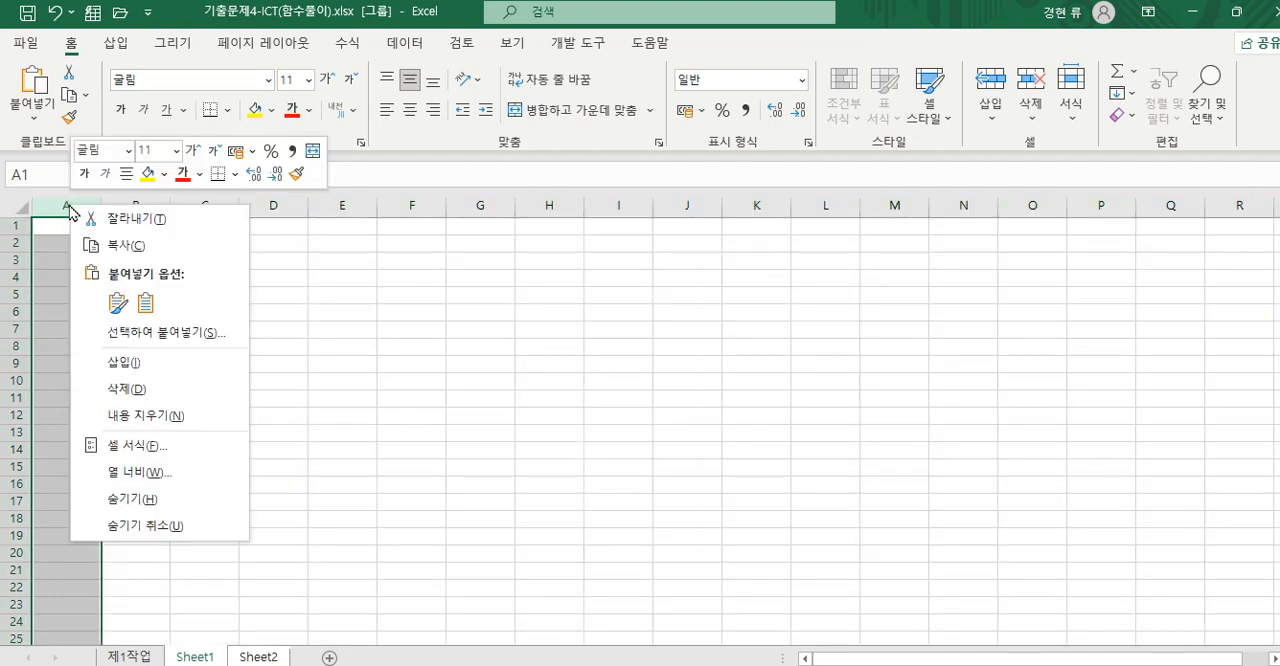
pyautogui.click(174, 477)
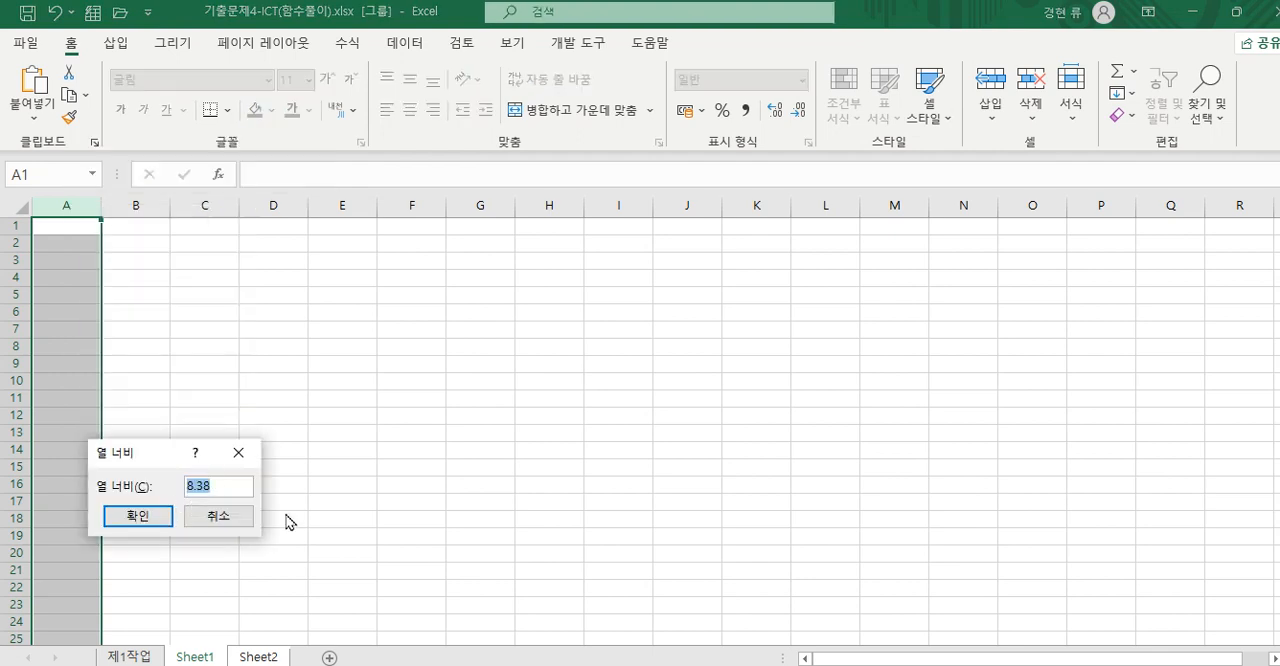
pyautogui.write('1')
pyautogui.click(138, 516)
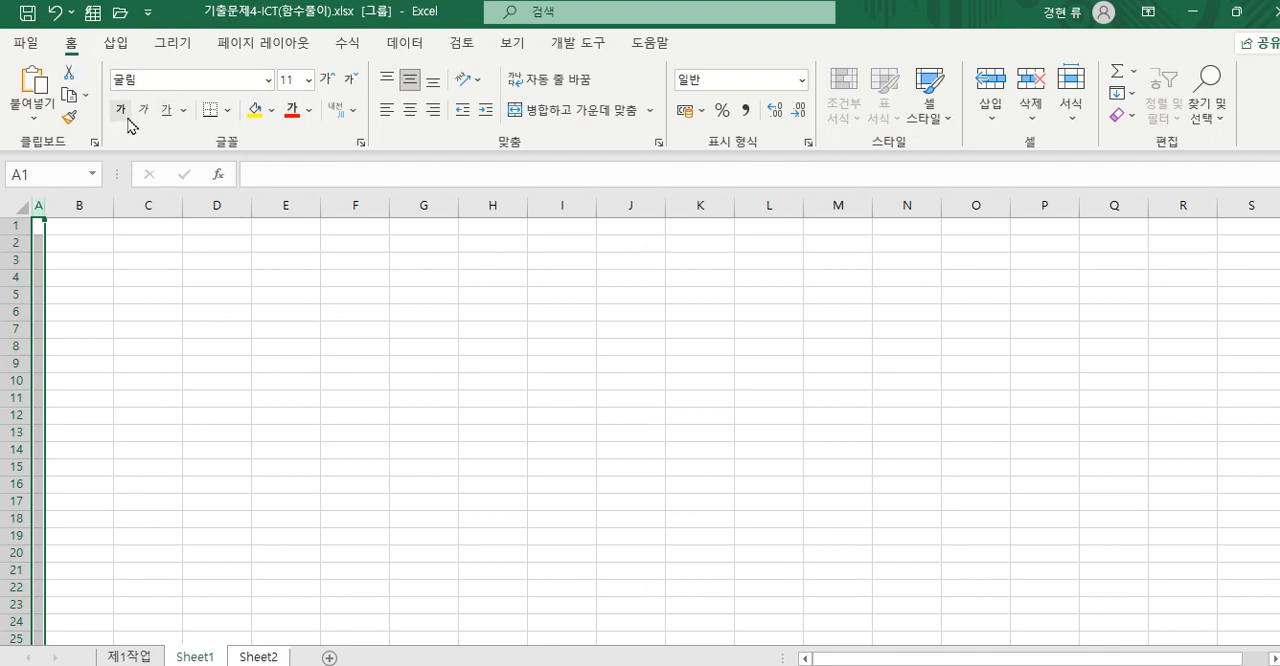
# - Ungroup Sheet1 and Sheet2
pyautogui.rightClick(195, 659)
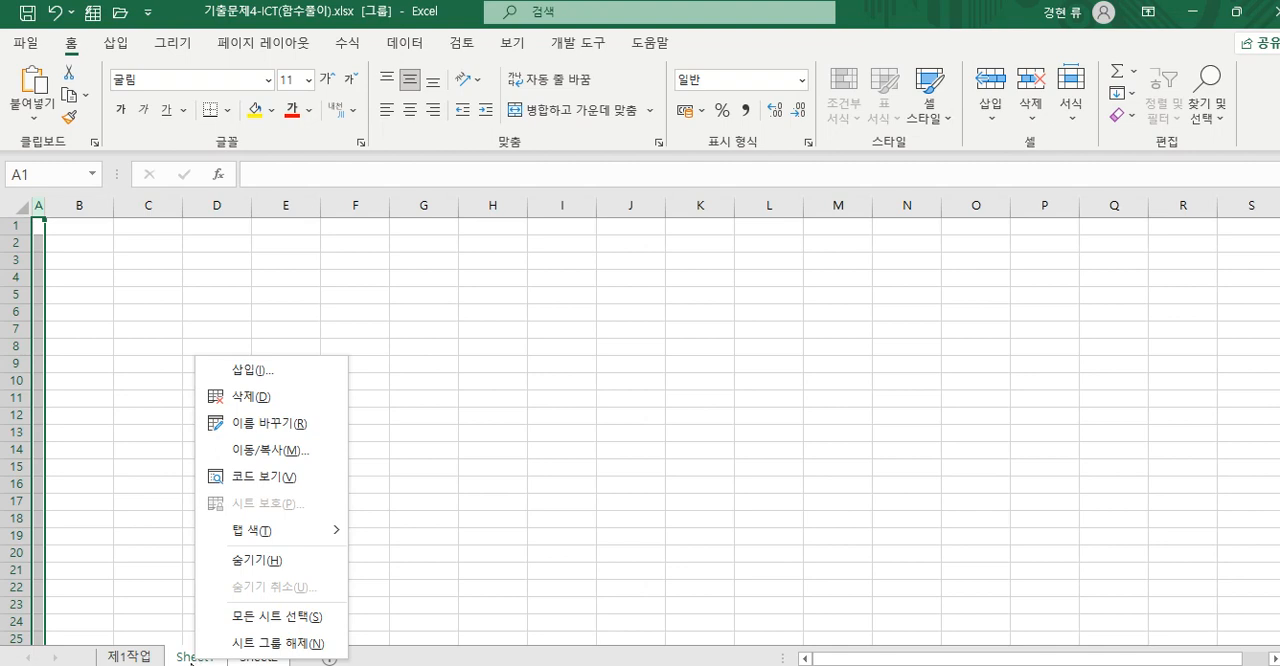
pyautogui.click(253, 645)
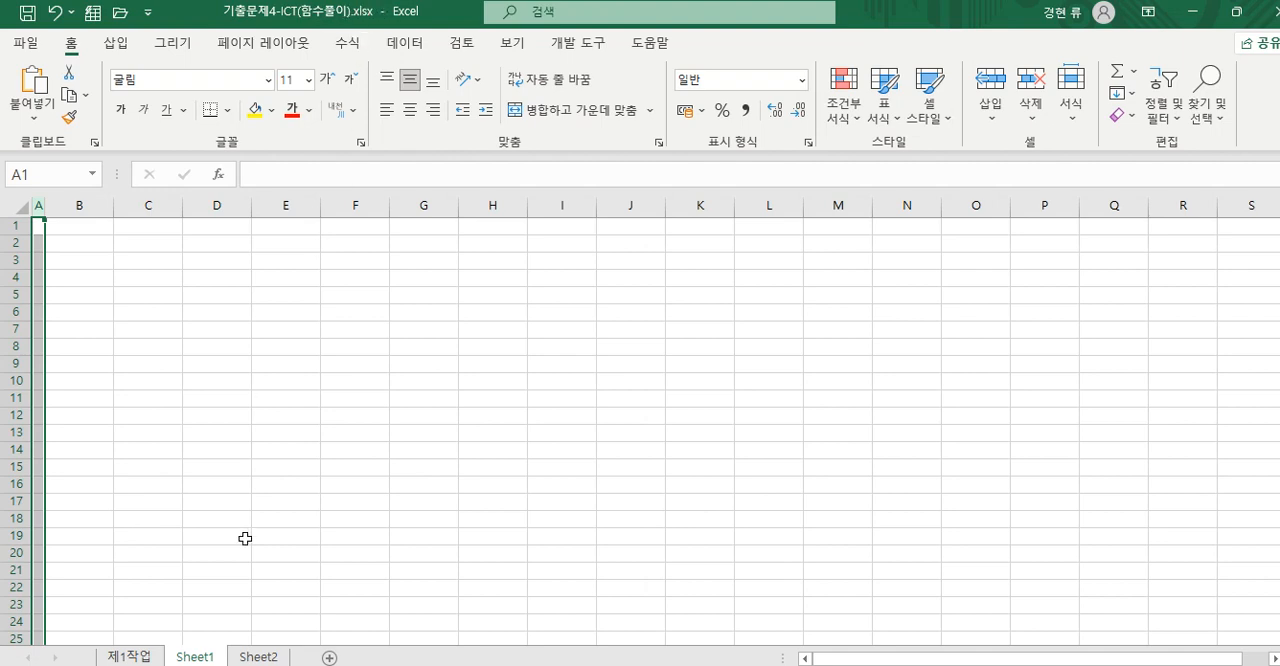
pyautogui.click(242, 660)
pyautogui.click(198, 660)
pyautogui.click(242, 661)
# - Rename Sheet1 as 제2작업 and Sheet2 as 제3작업
pyautogui.doubleClick(195, 658)
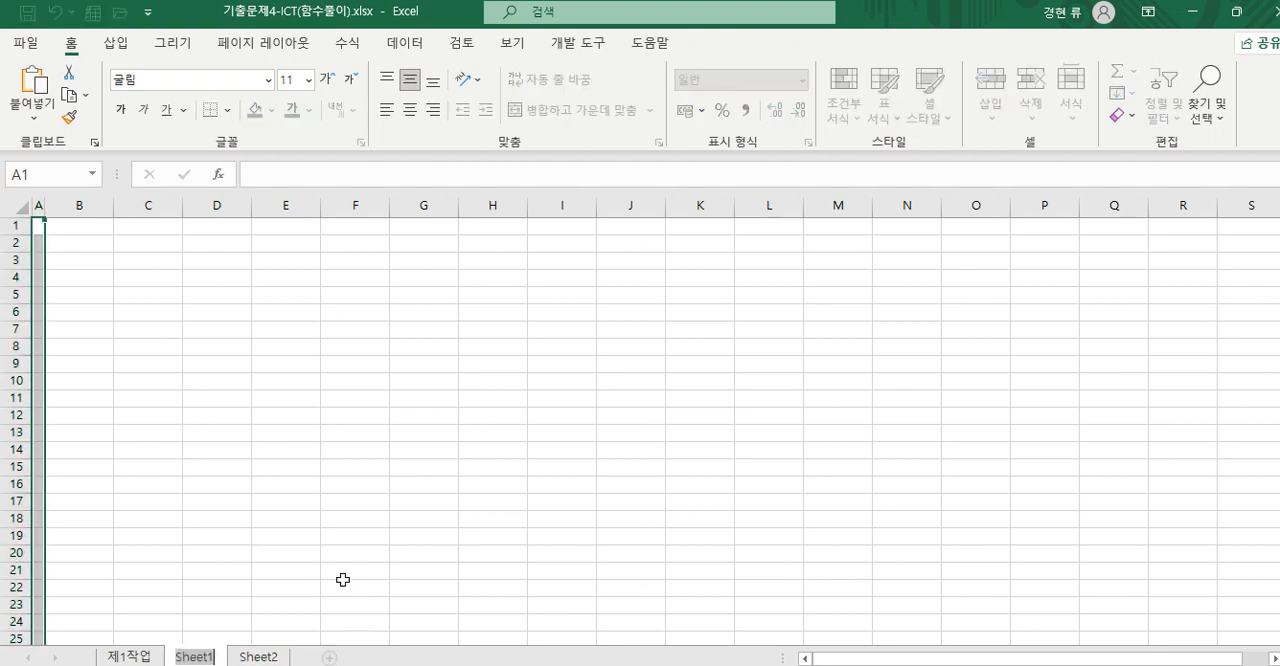
pyautogui.write('제2작업')
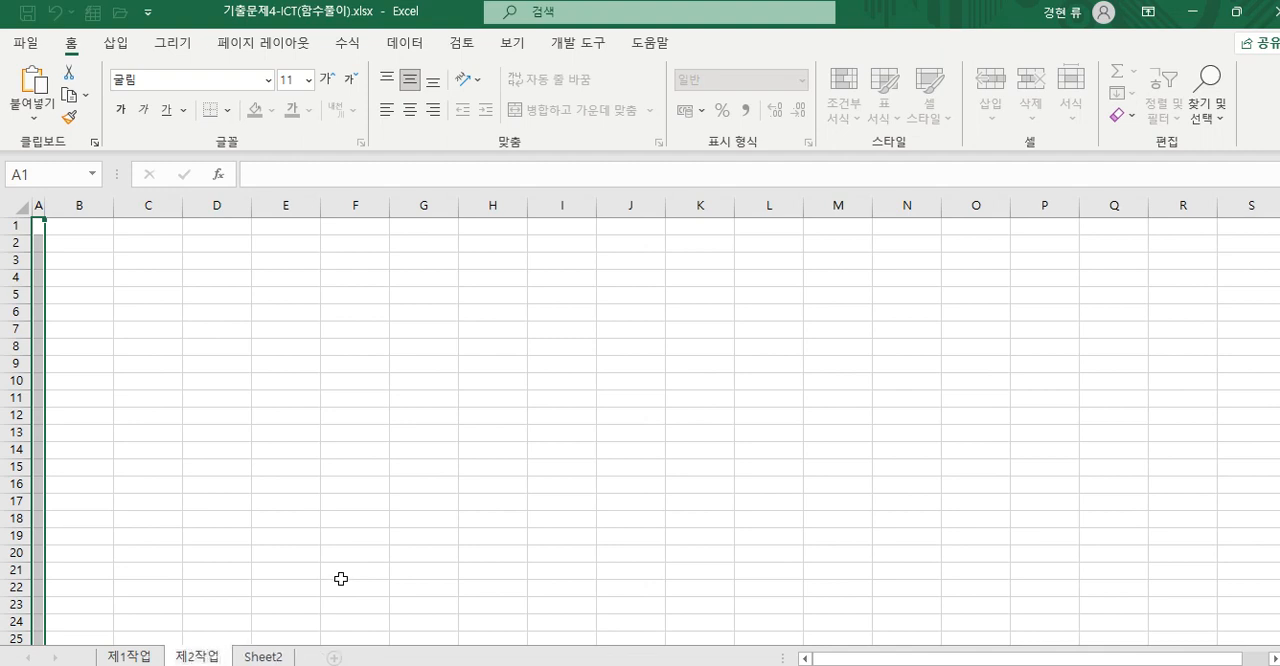
pyautogui.click(258, 657)
pyautogui.write('제3작업')
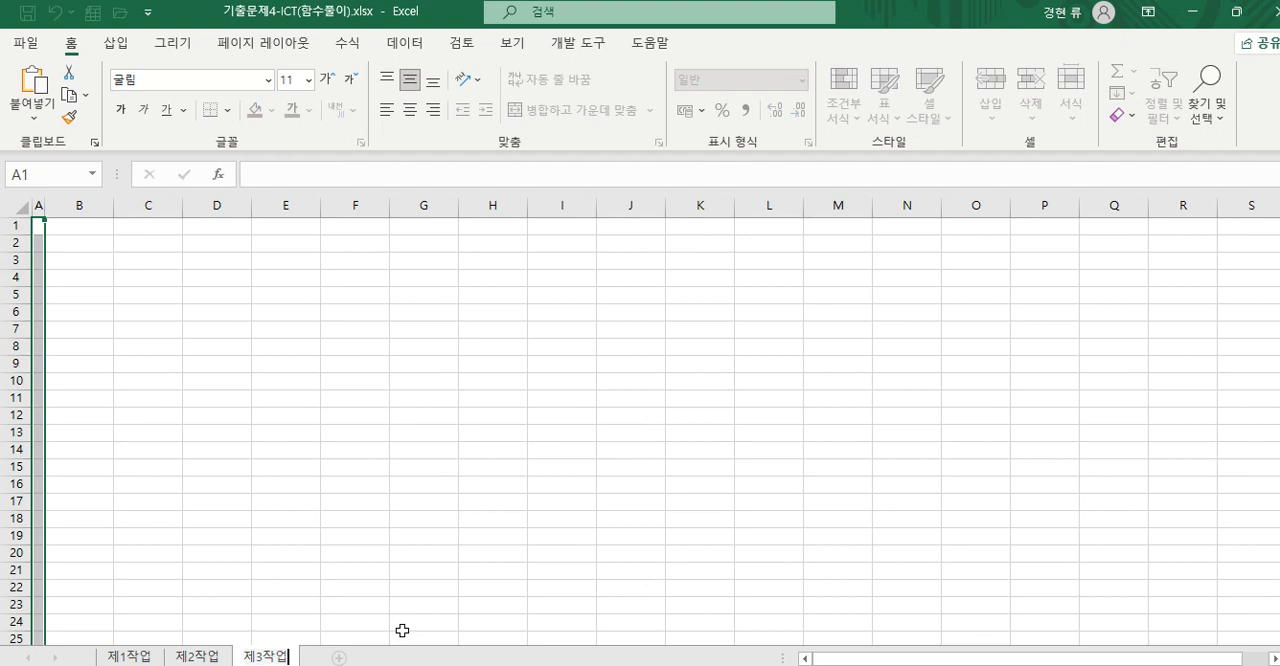
pyautogui.click(371, 517)
# - Copy the table range B4:H12, from 관리코드 to 농가면적, on the 제1작업 sheet
pyautogui.click(200, 656)
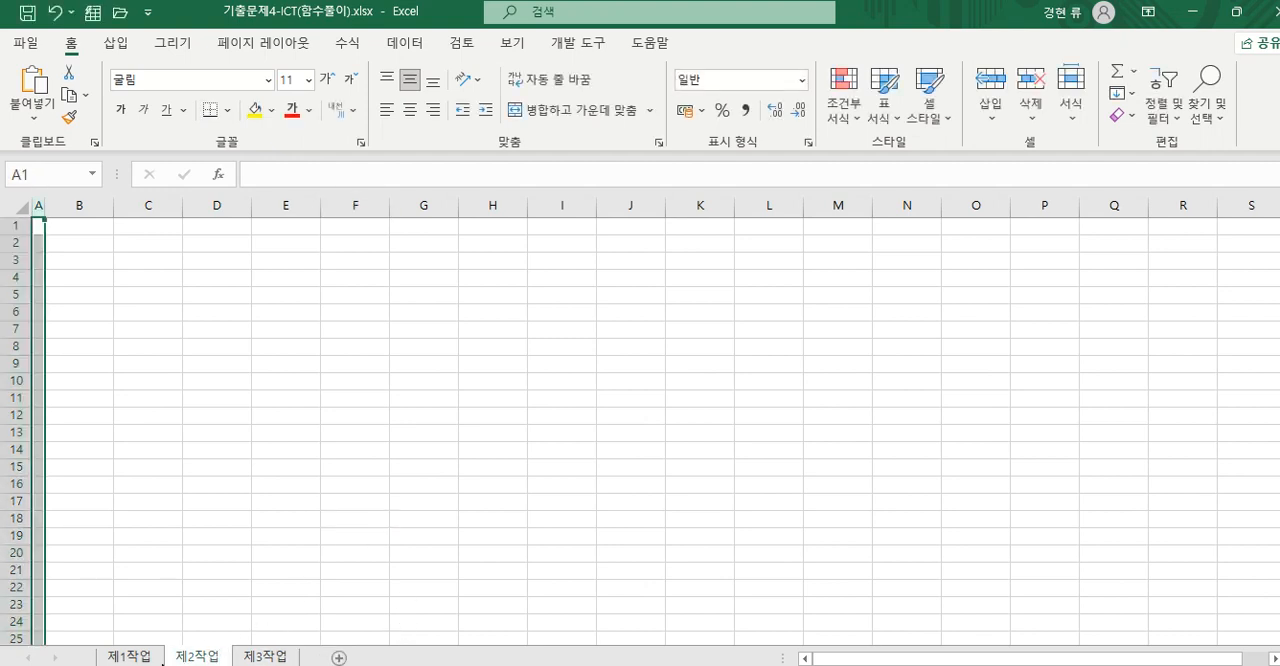
pyautogui.click(140, 656)
pyautogui.click(236, 620)
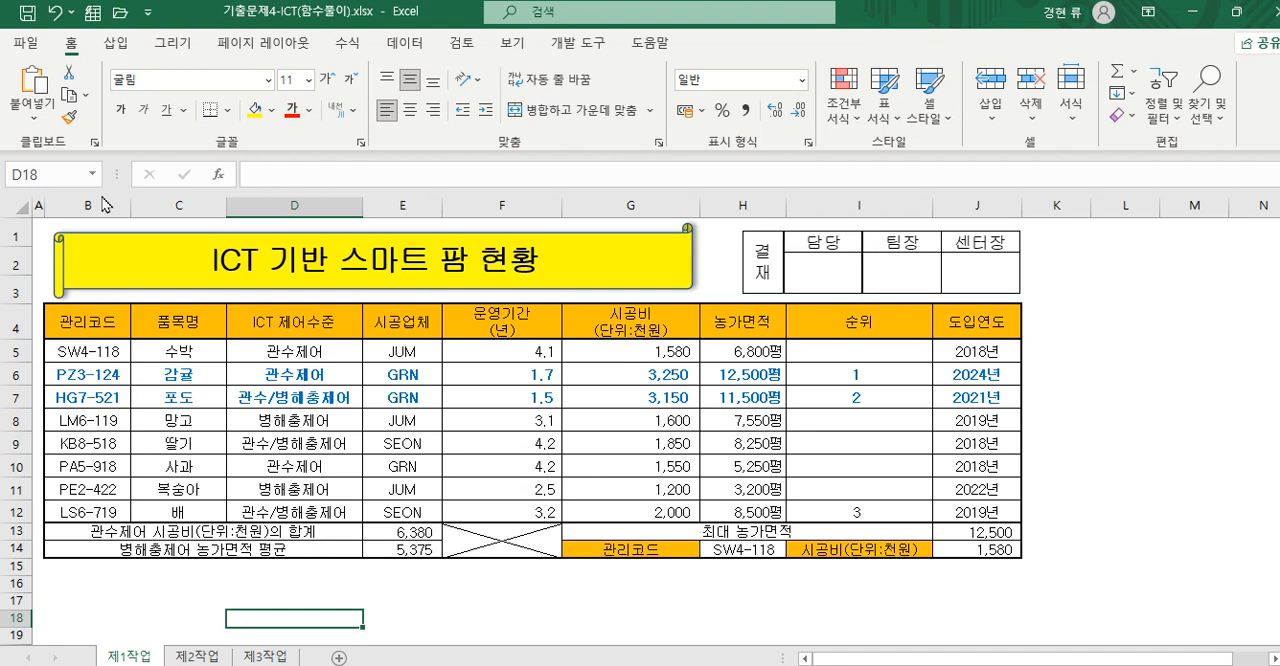
pyautogui.moveTo(118, 327); pyautogui.dragTo(742, 514)
pyautogui.moveTo(118, 315); pyautogui.dragTo(708, 510)
pyautogui.click(640, 614)
pyautogui.click(94, 334)
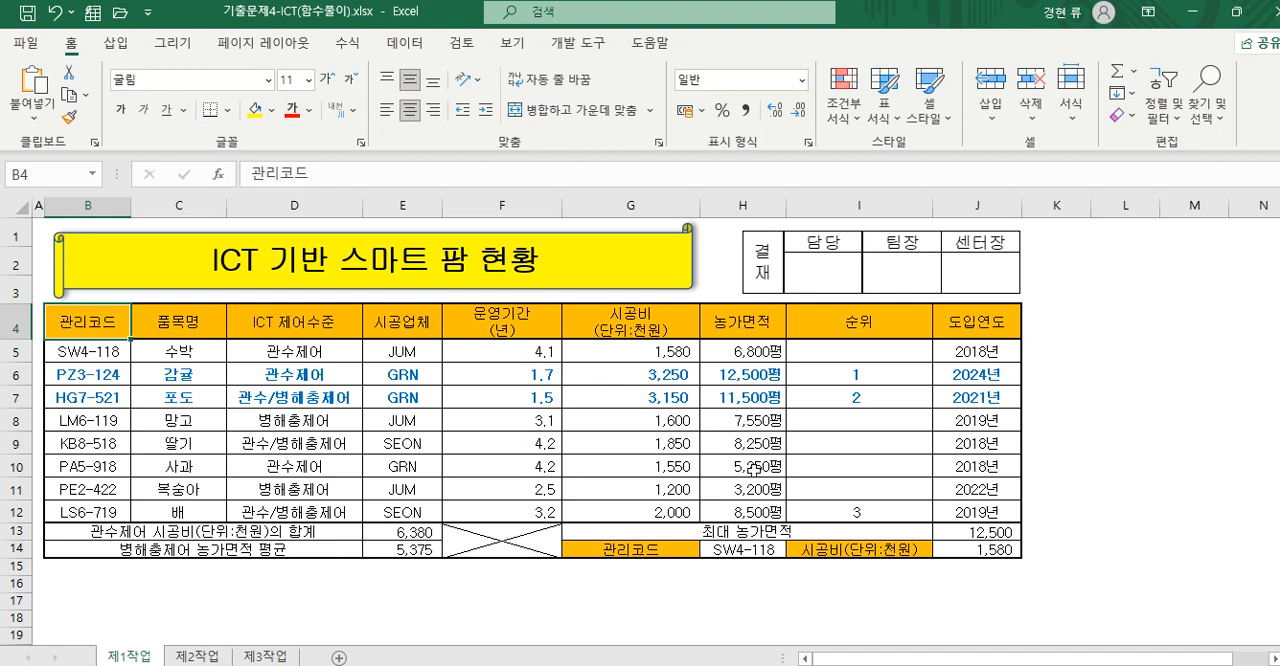
pyautogui.keyDown('shift'); pyautogui.click(752, 514); pyautogui.keyUp('shift')
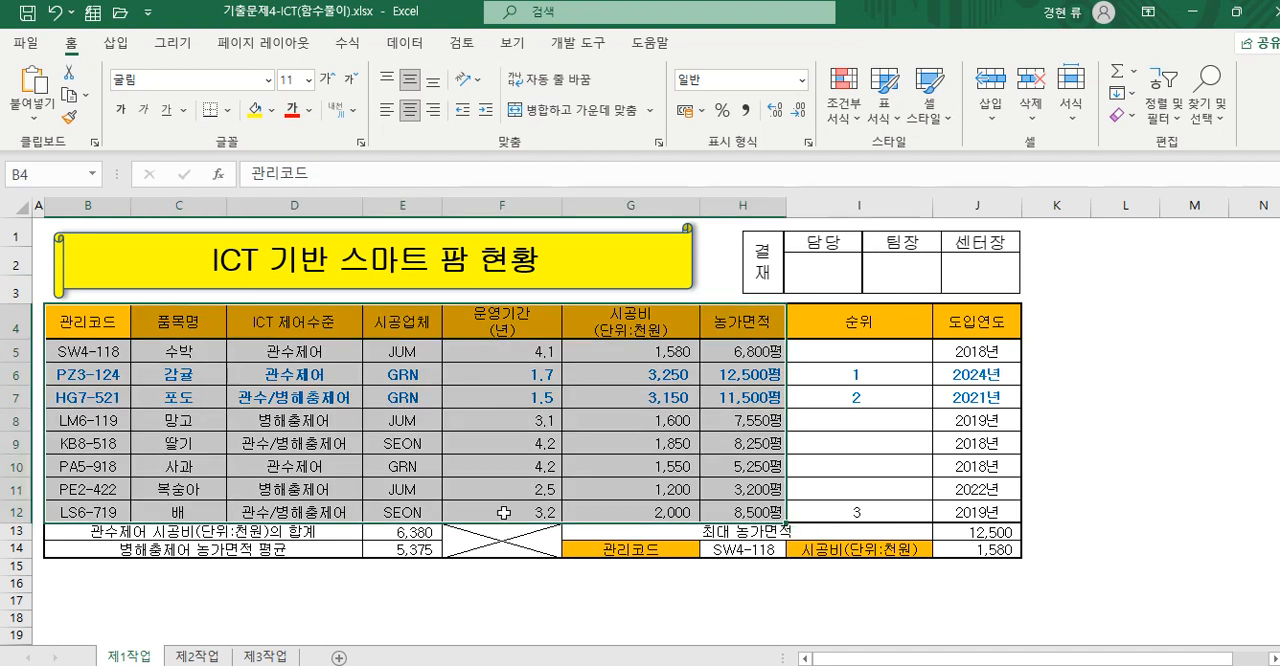
pyautogui.rightClick(510, 318)
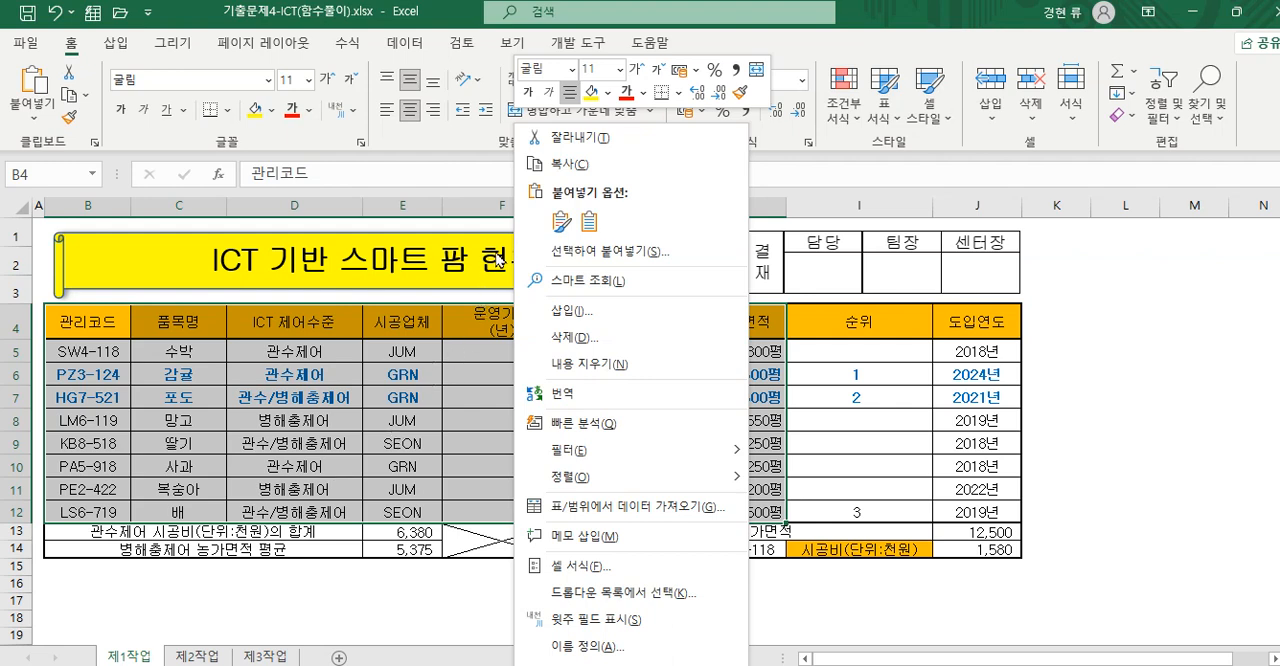
pyautogui.click(566, 166)
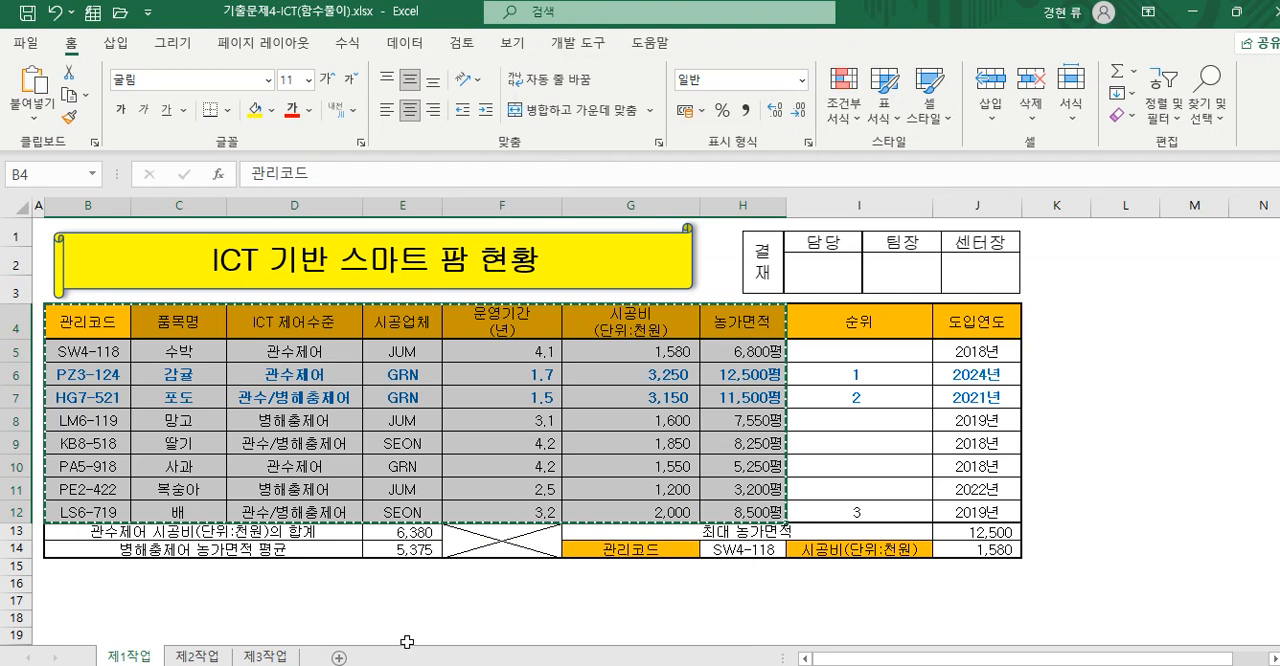
# - Paste the copied table at cell B2 of the 제2작업 sheet
pyautogui.click(198, 657)
pyautogui.click(80, 241)
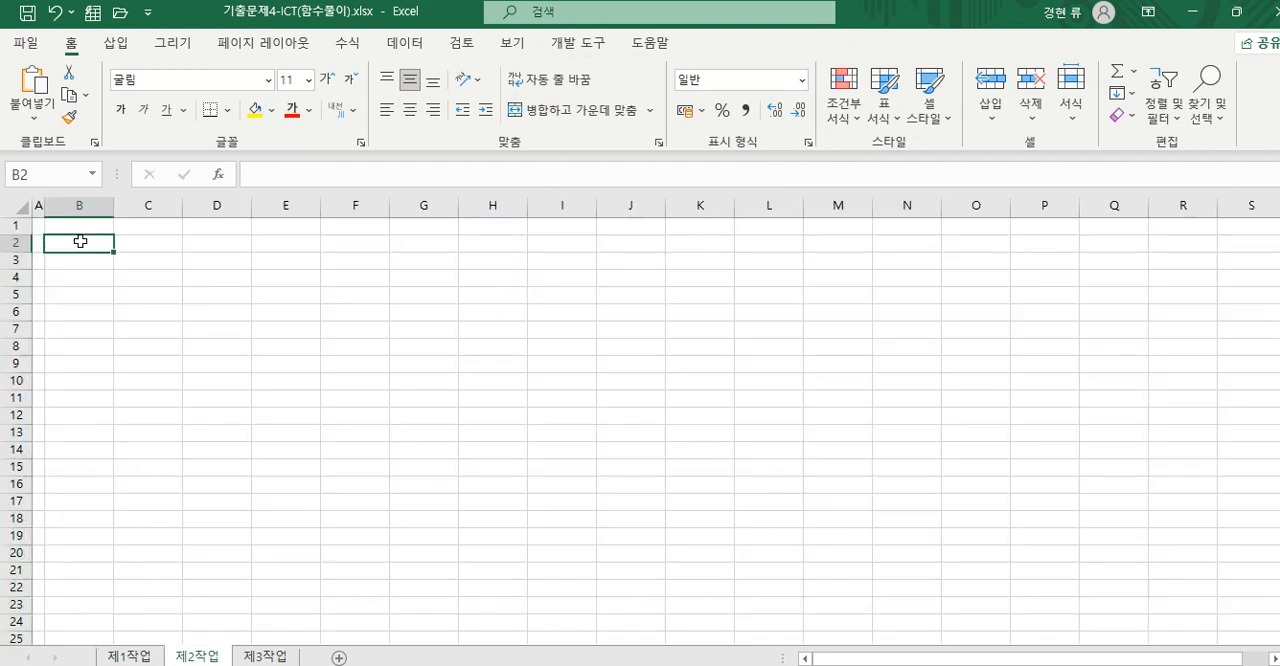
pyautogui.rightClick(80, 241)
pyautogui.click(51, 249)
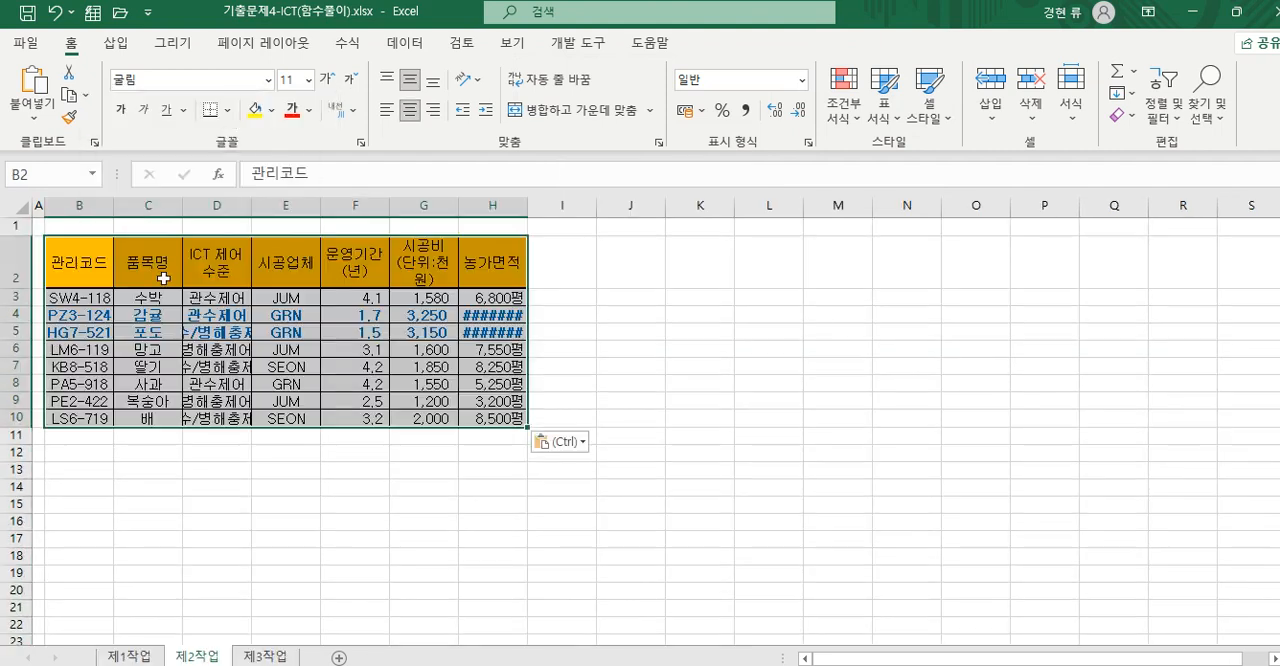
# - Paste the copied table at cell B2 of the 제3작업 sheet
pyautogui.click(254, 657)
pyautogui.click(93, 243)
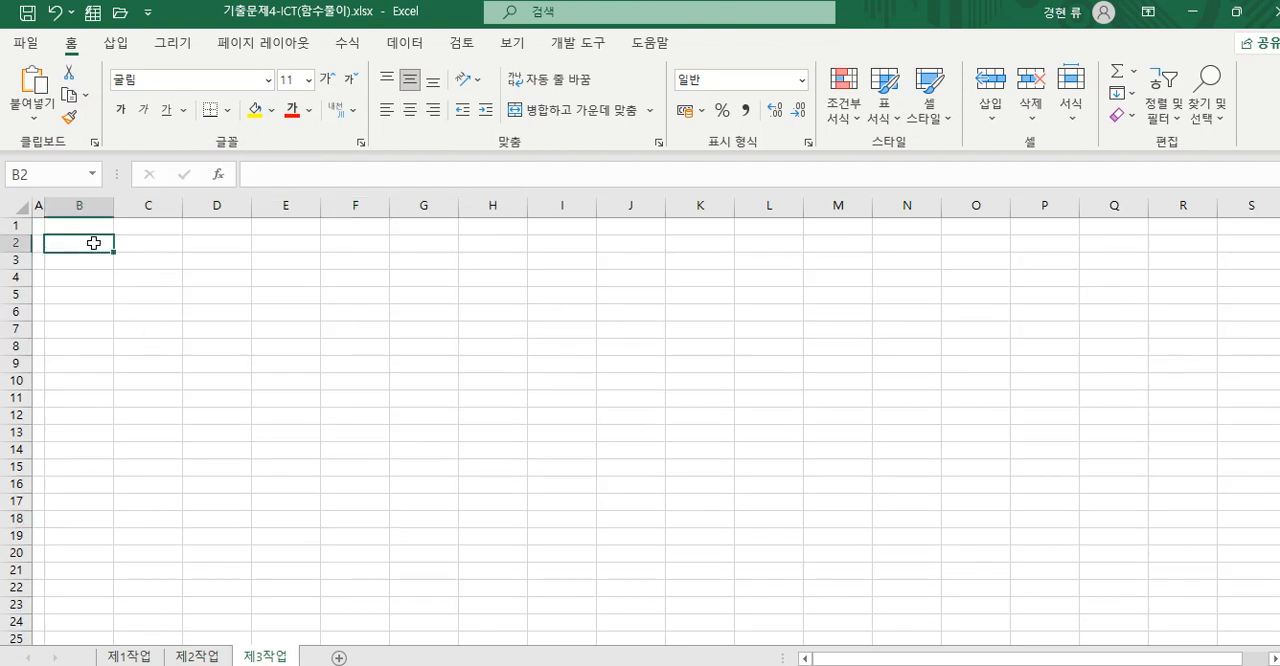
pyautogui.rightClick(93, 243)
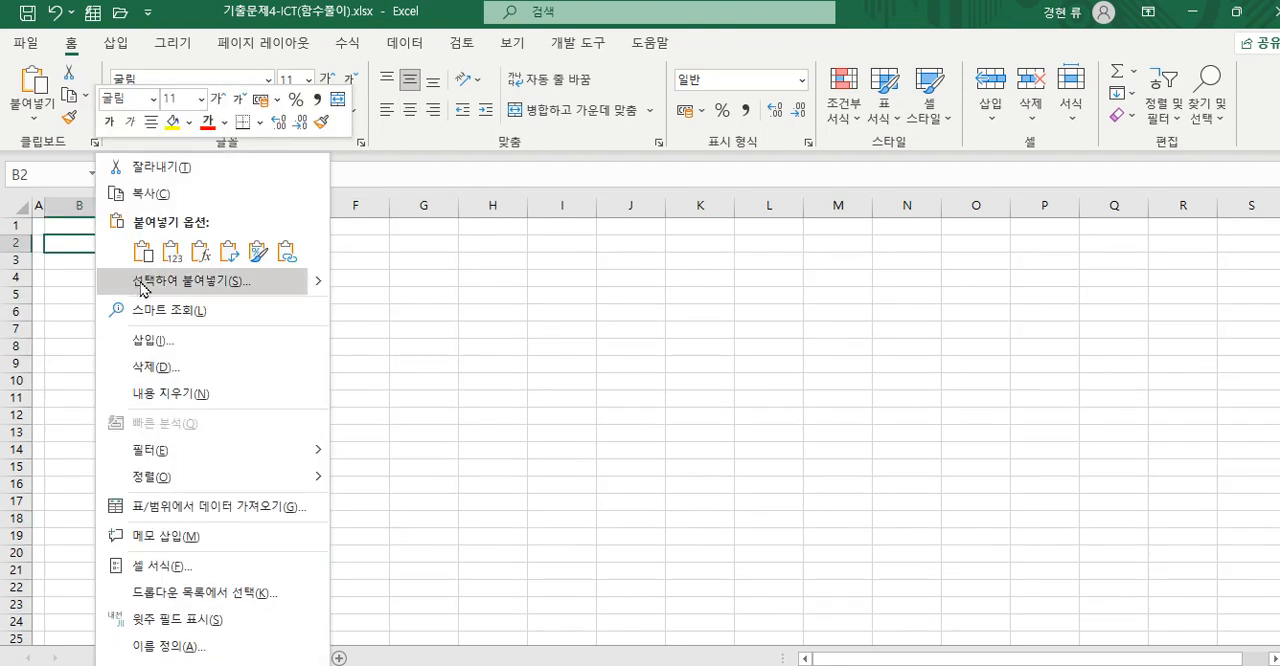
pyautogui.click(143, 252)
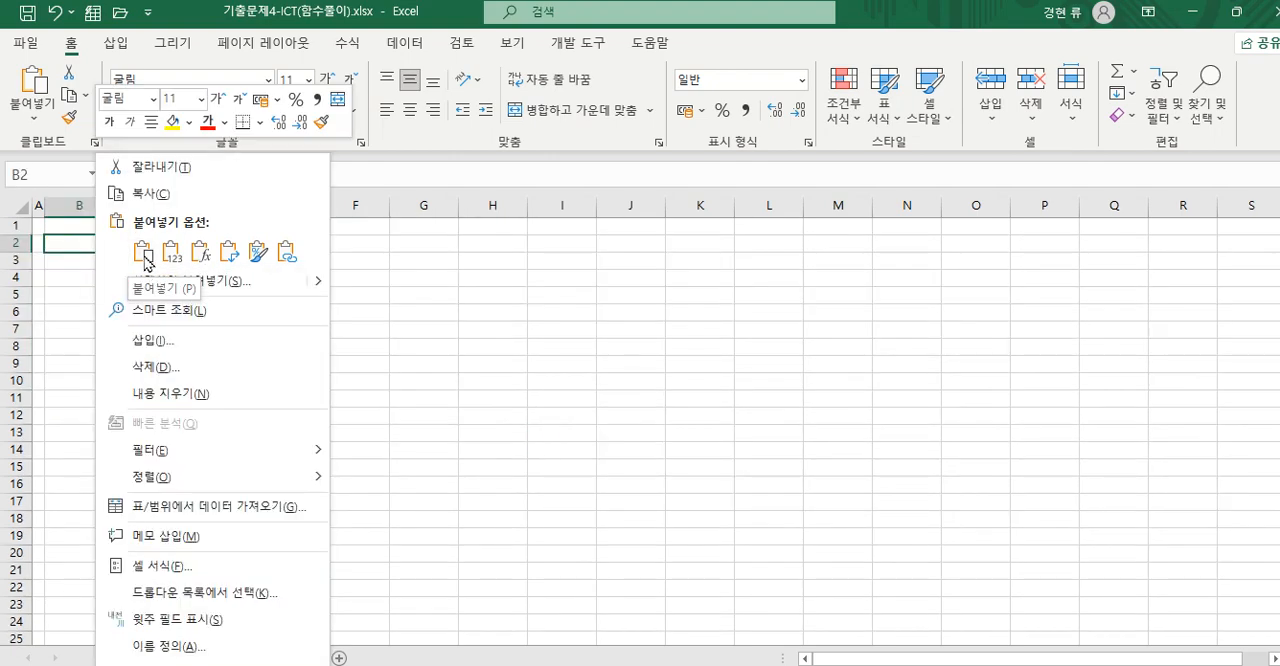
pyautogui.click(143, 252)
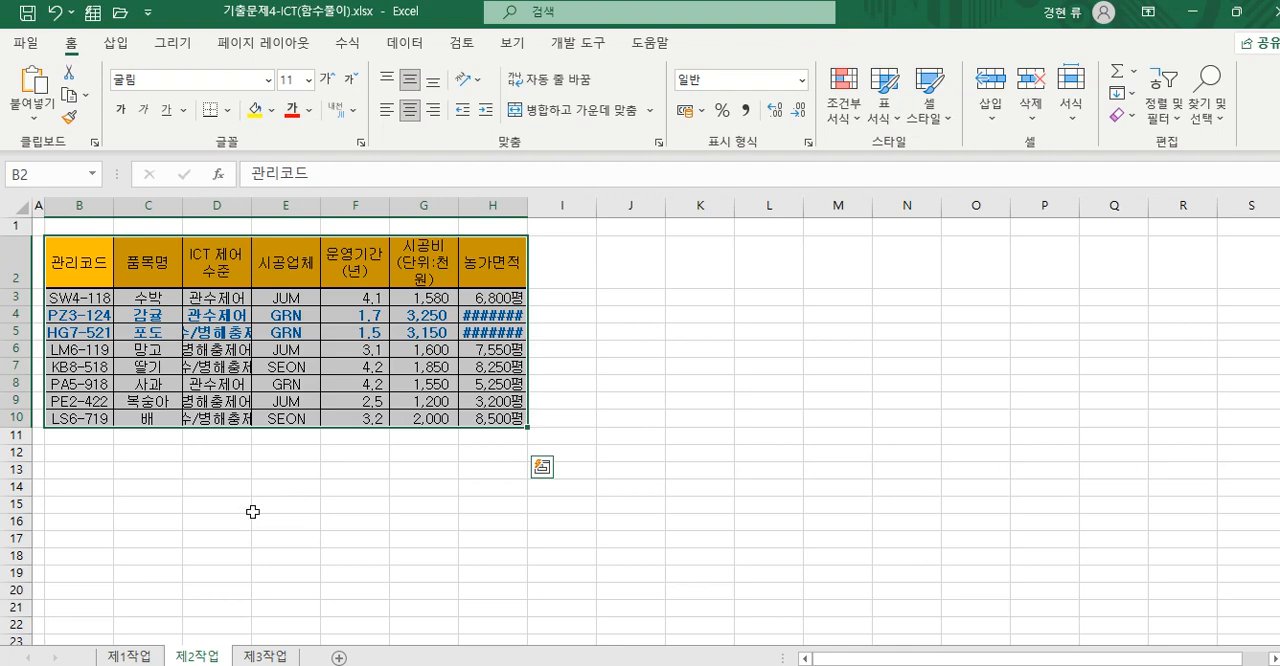
# - Auto-fit the widths of columns B to H on the 제2작업 sheet to their contents
pyautogui.click(129, 657)
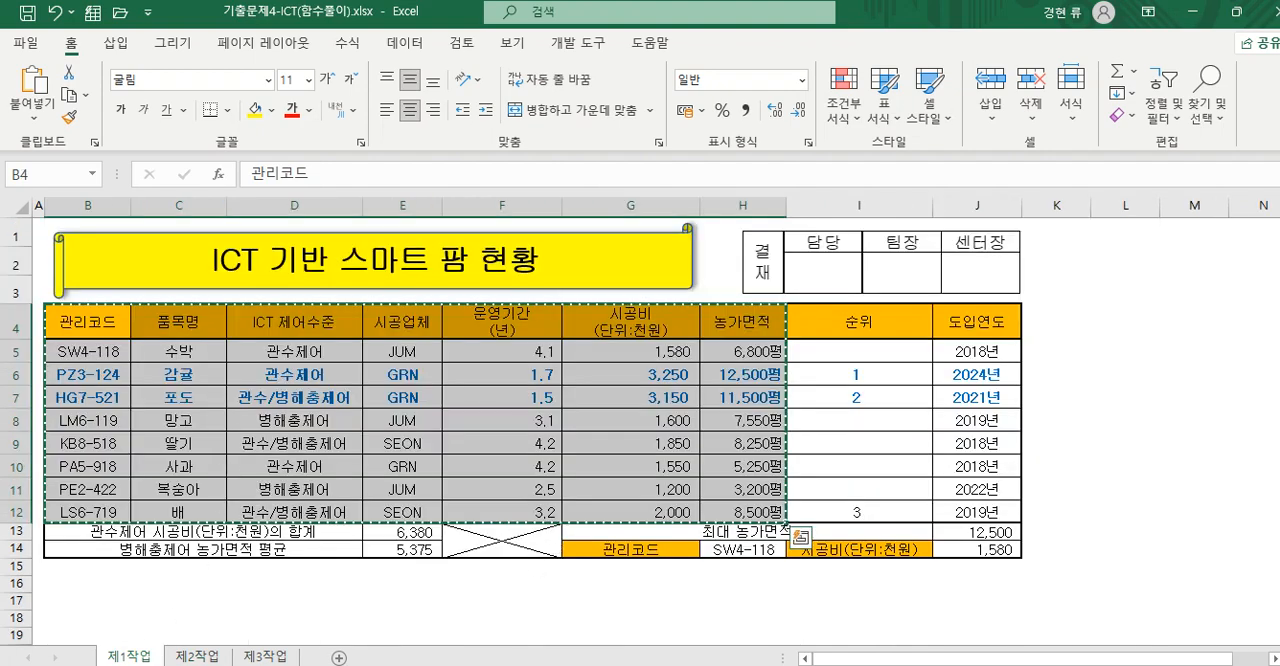
pyautogui.click(199, 657)
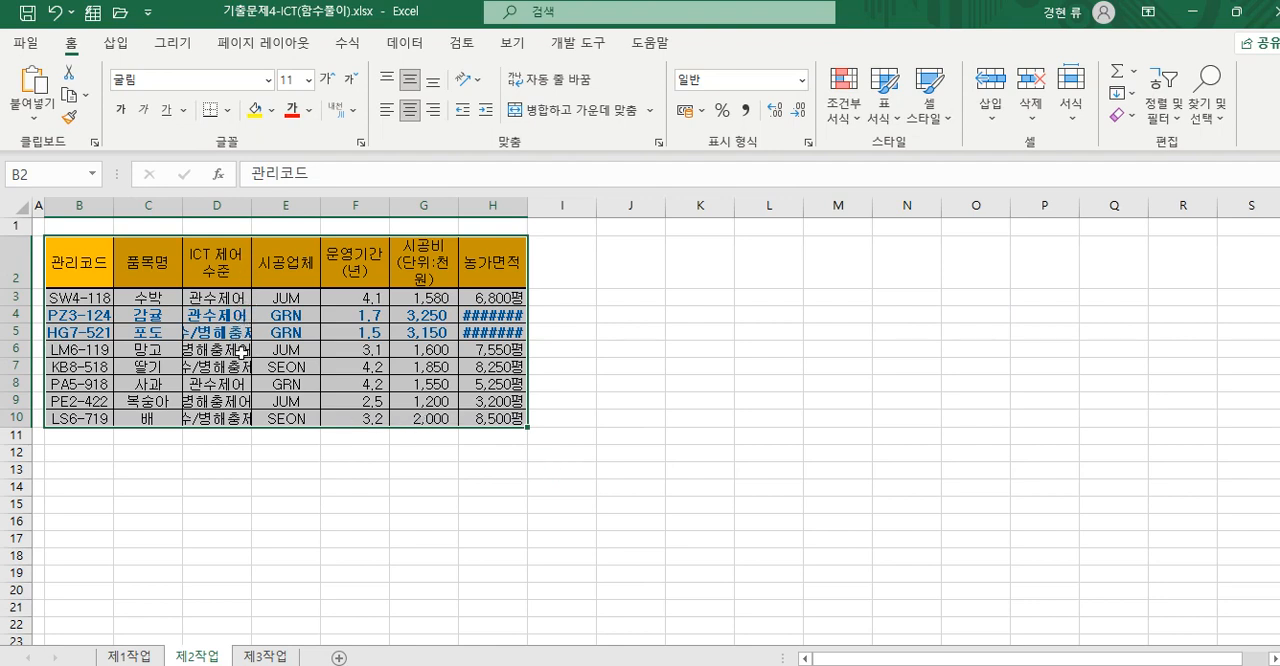
pyautogui.moveTo(105, 210); pyautogui.dragTo(500, 205)
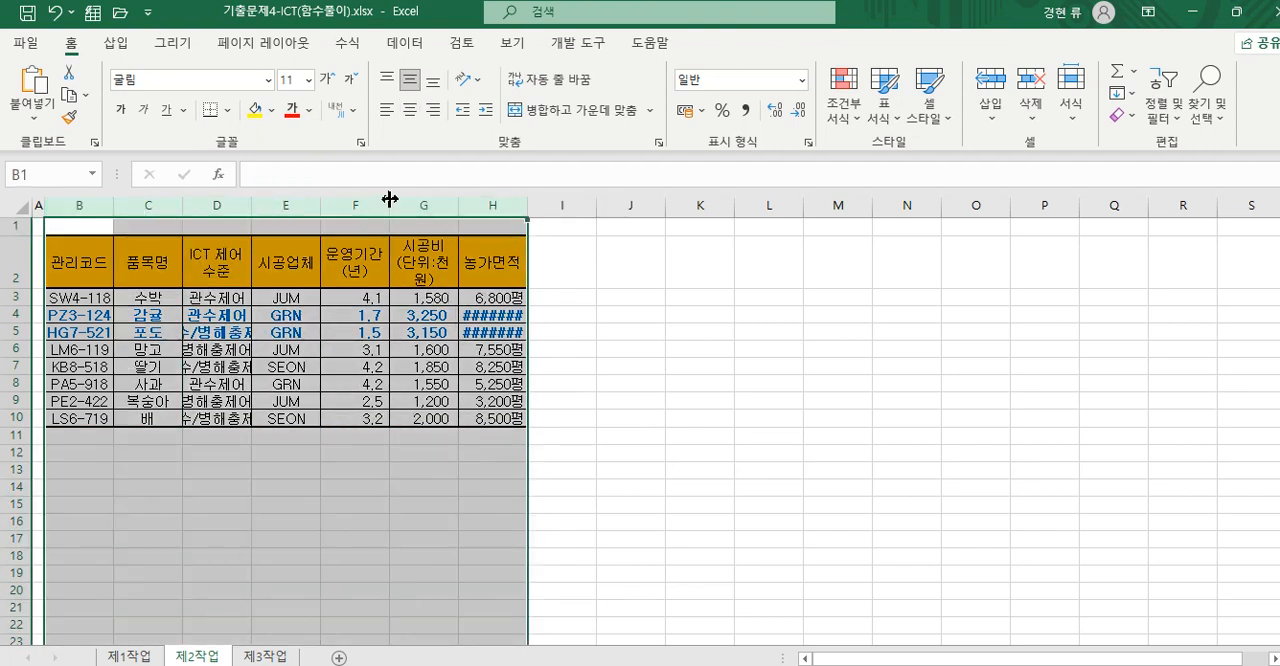
pyautogui.doubleClick(390, 199)
pyautogui.click(346, 455)
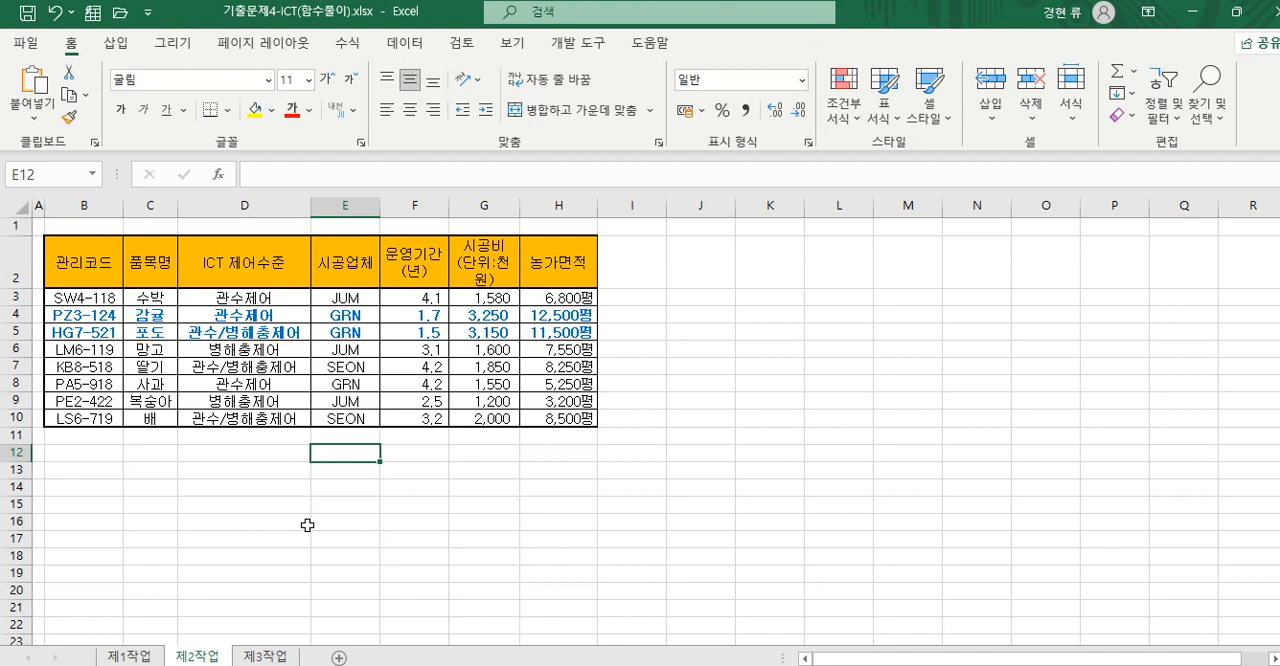
# - Merge and center cells B11:G11 below the table on the 제2작업 sheet
pyautogui.moveTo(58, 436); pyautogui.dragTo(466, 435)
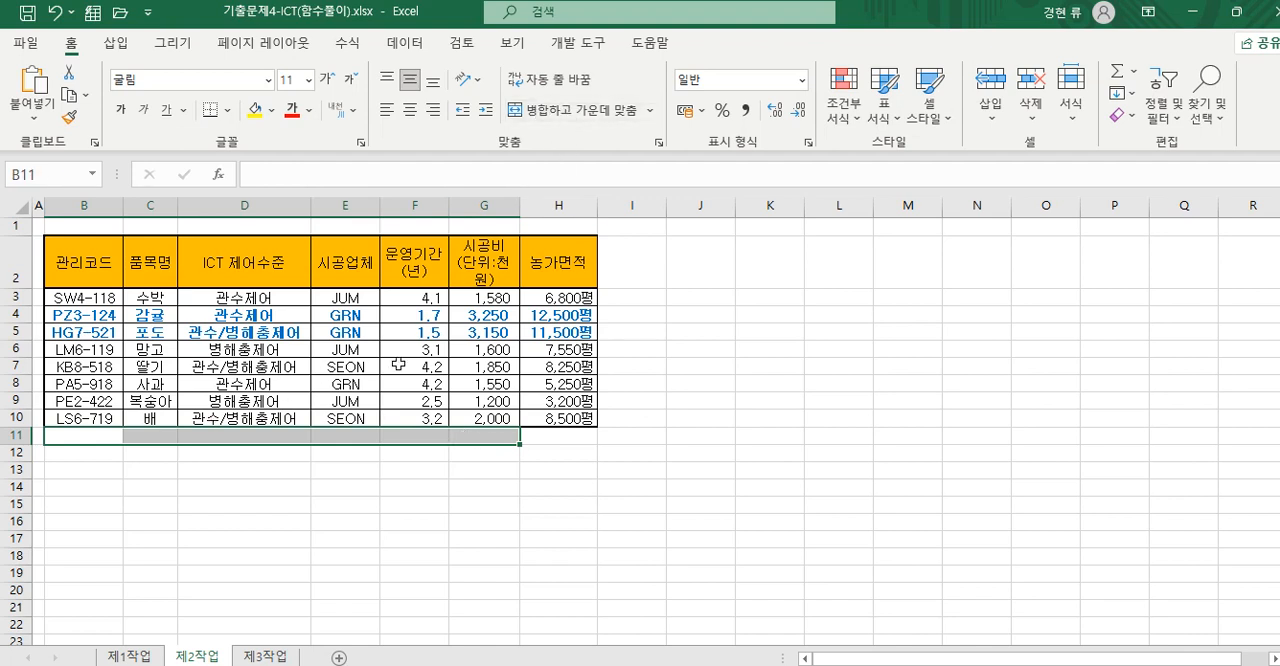
pyautogui.click(580, 112)
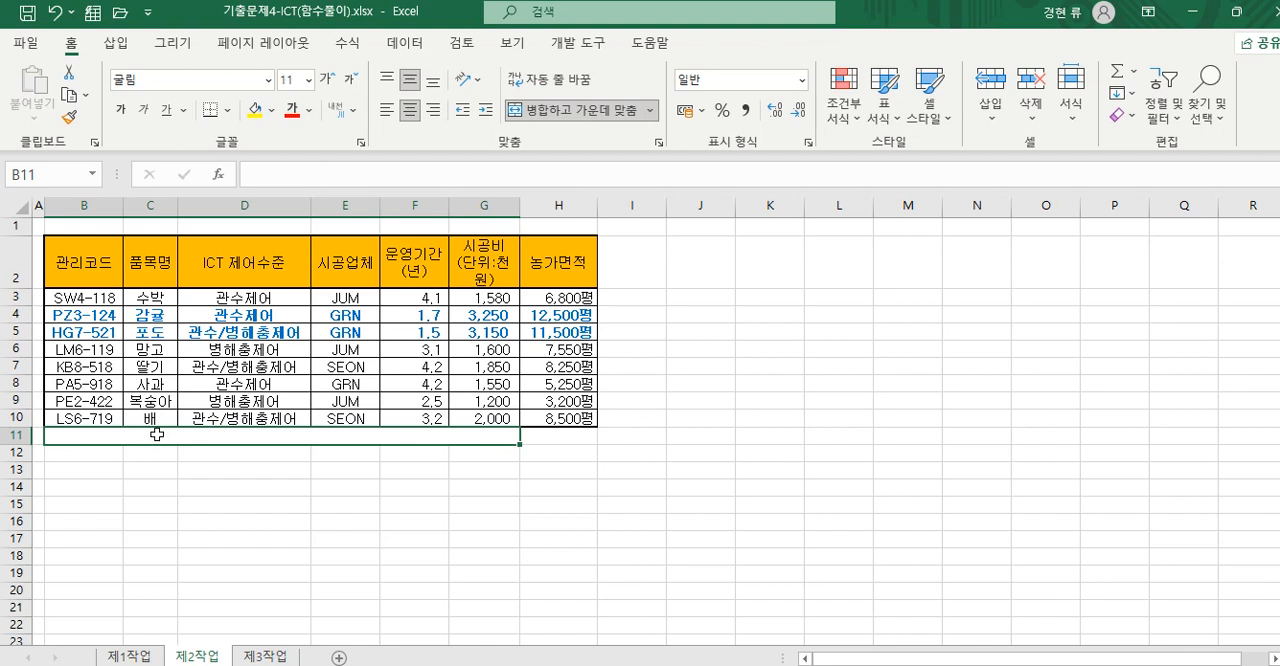
# - Enter the label "시공업체 JUM 품목의 시공비(단위;천원) 평균" in the merged cell B11
pyautogui.write('시공업체')
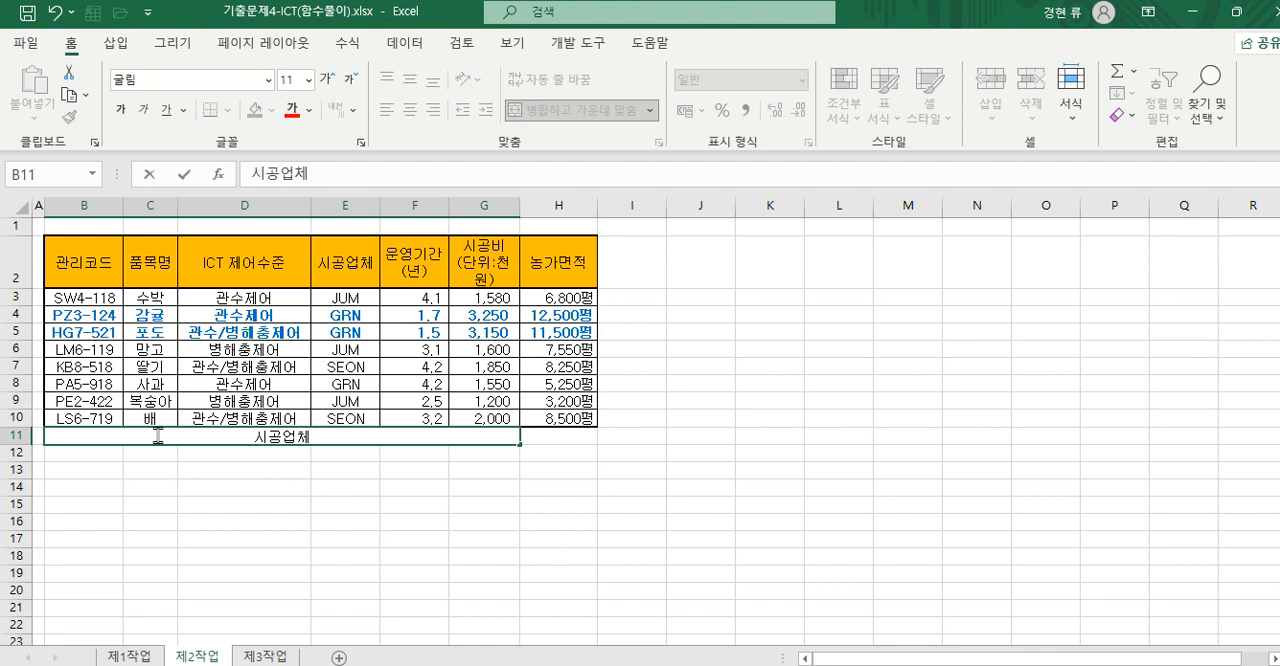
pyautogui.write(' JUM')
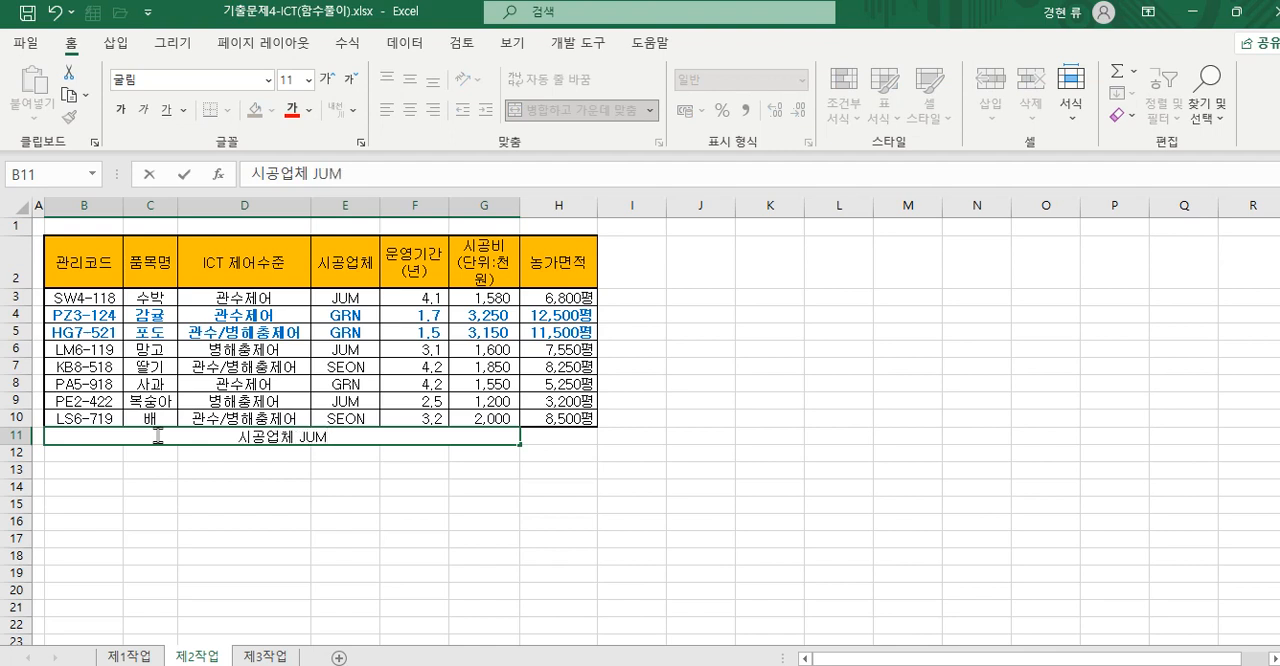
pyautogui.write(' 품목의')
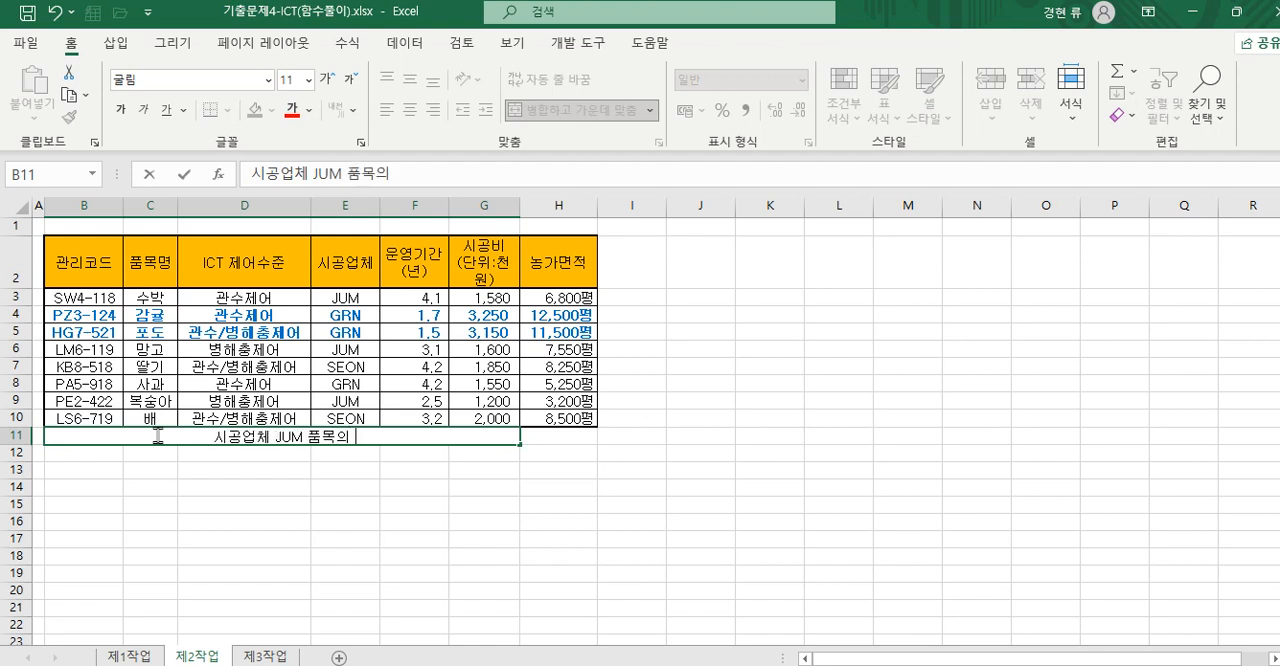
pyautogui.write(' 시공비')
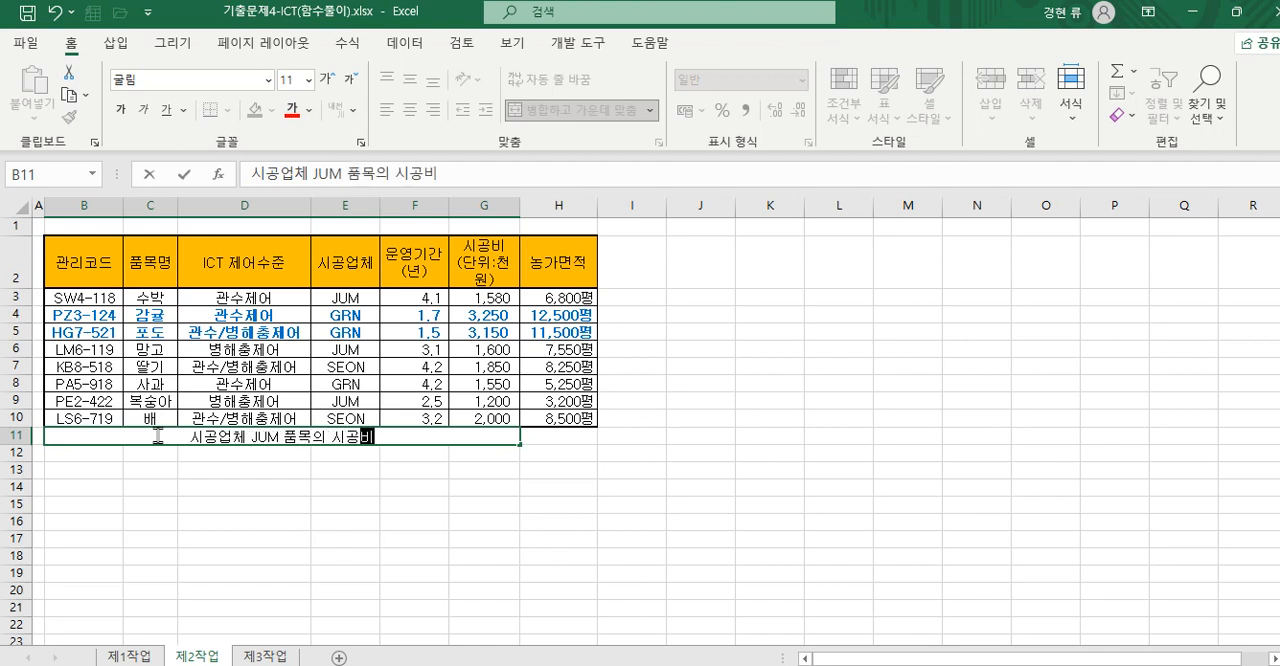
pyautogui.write('(단위')
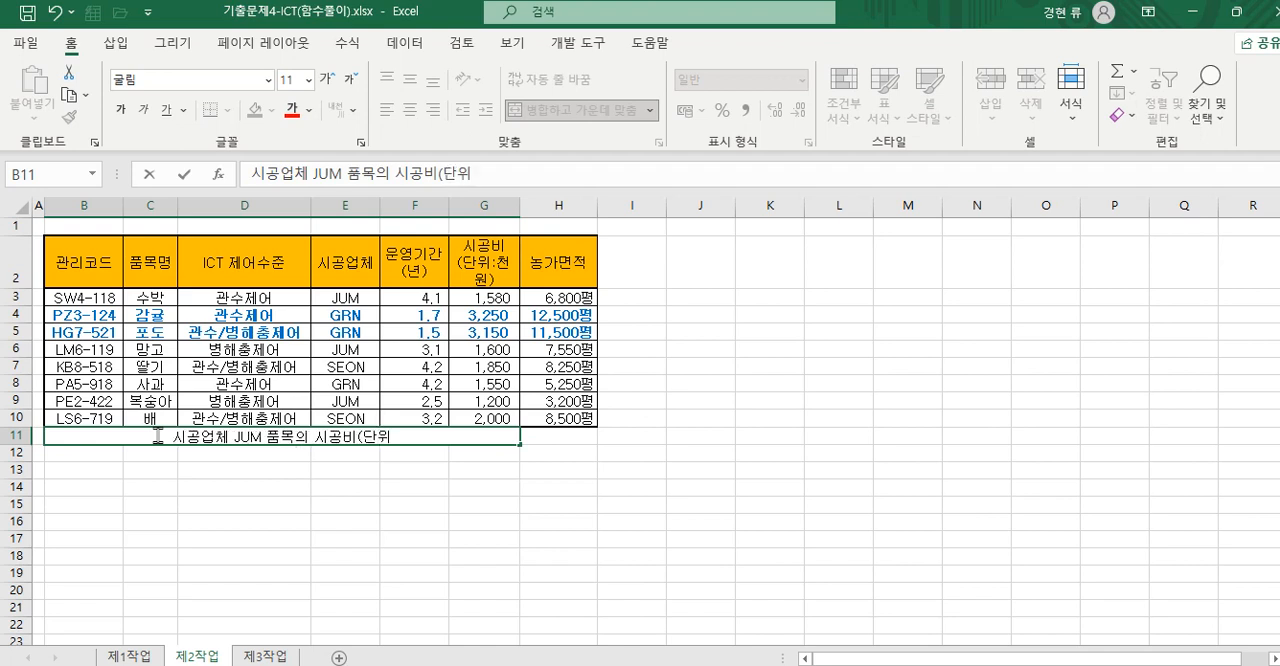
pyautogui.write(';천원')
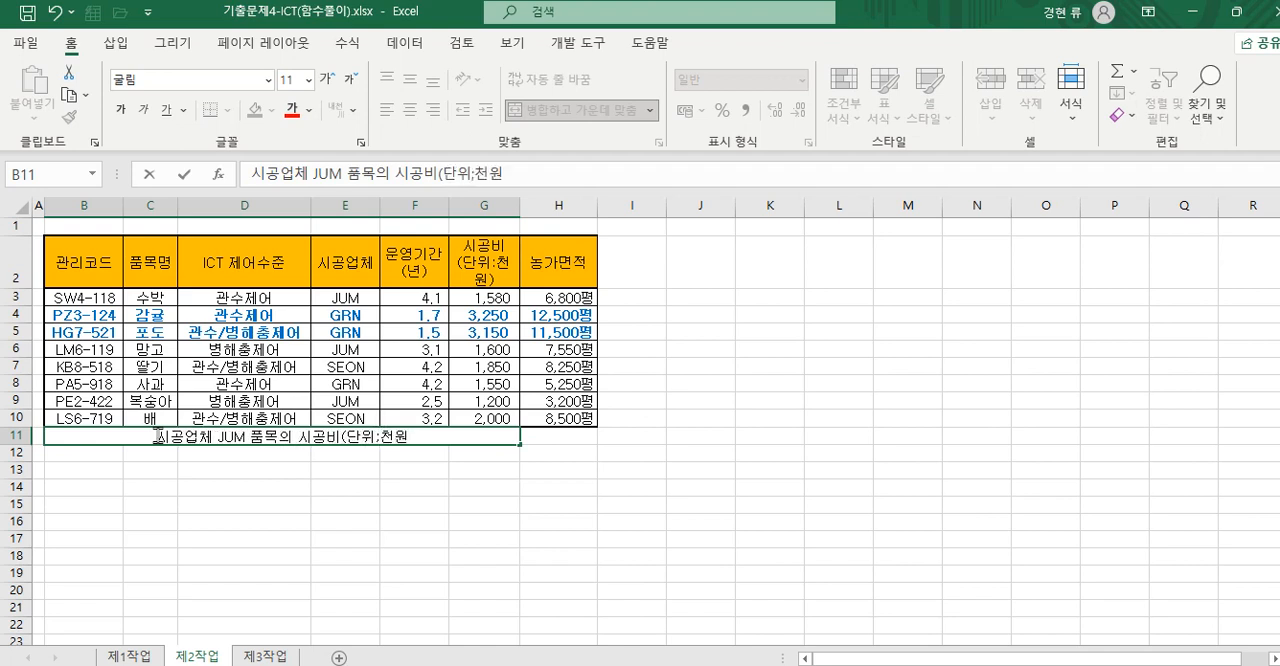
pyautogui.write(') 평균')
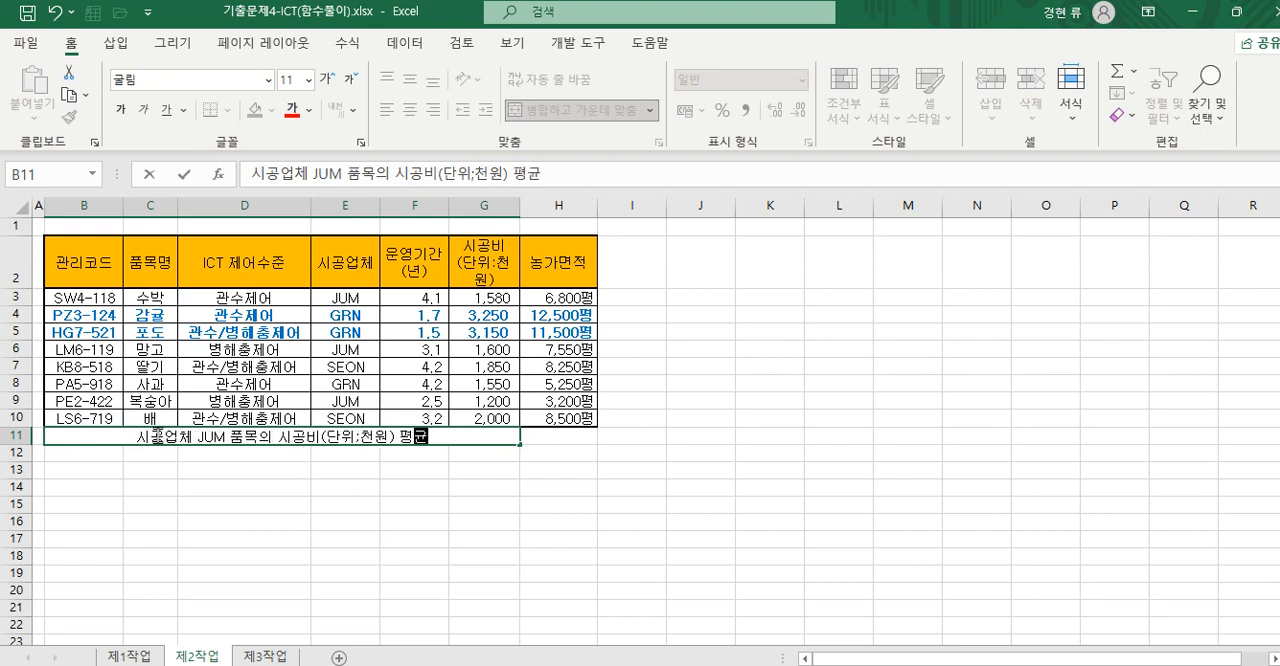
pyautogui.press('Return')
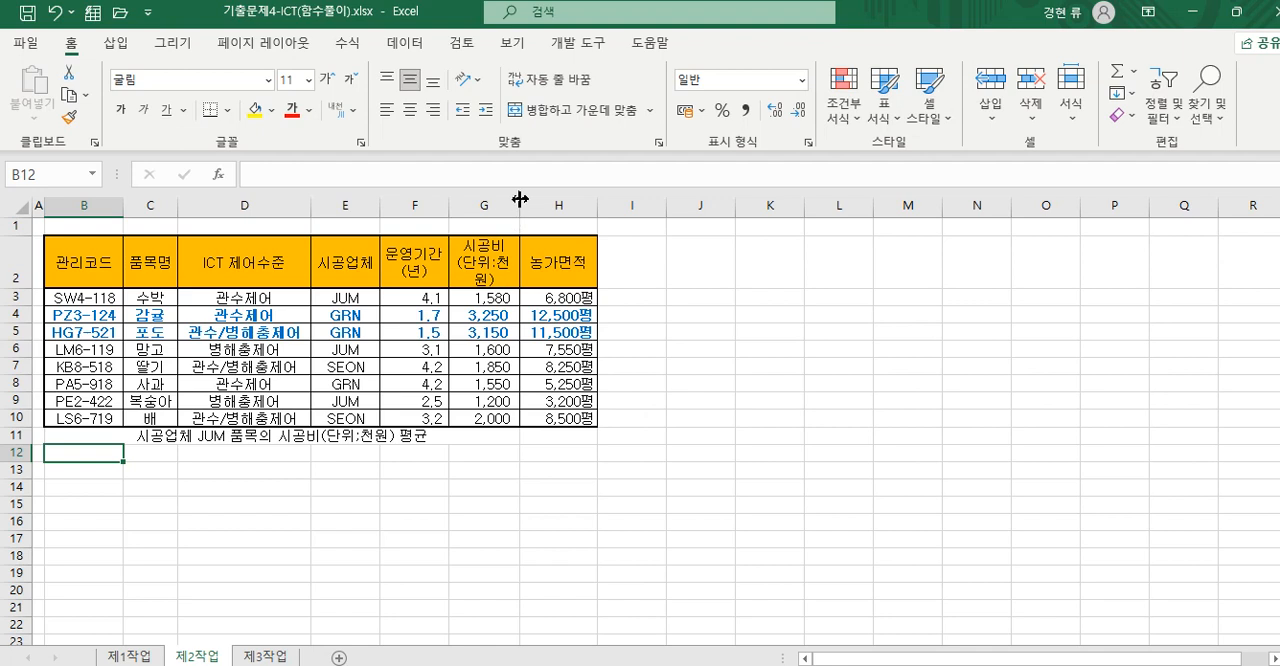
# - Widen column G so its header fits on two lines, and make row 11 slightly taller
pyautogui.moveTo(520, 199); pyautogui.dragTo(553, 204)
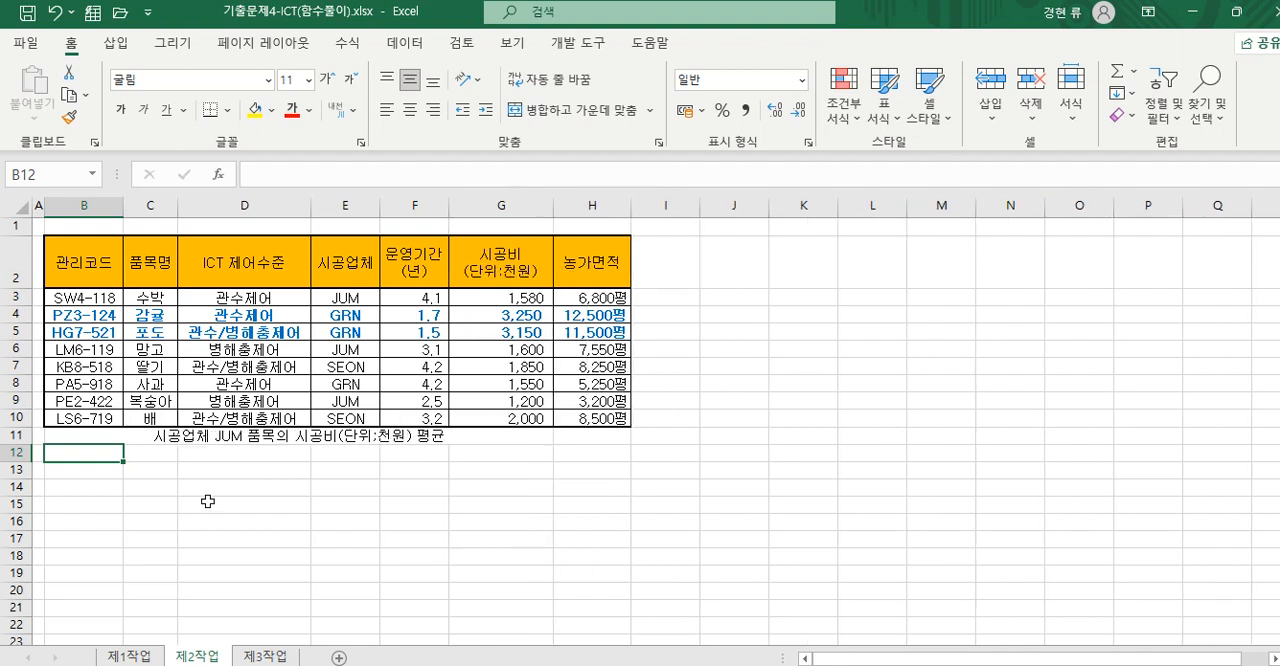
pyautogui.click(20, 419)
pyautogui.click(20, 435)
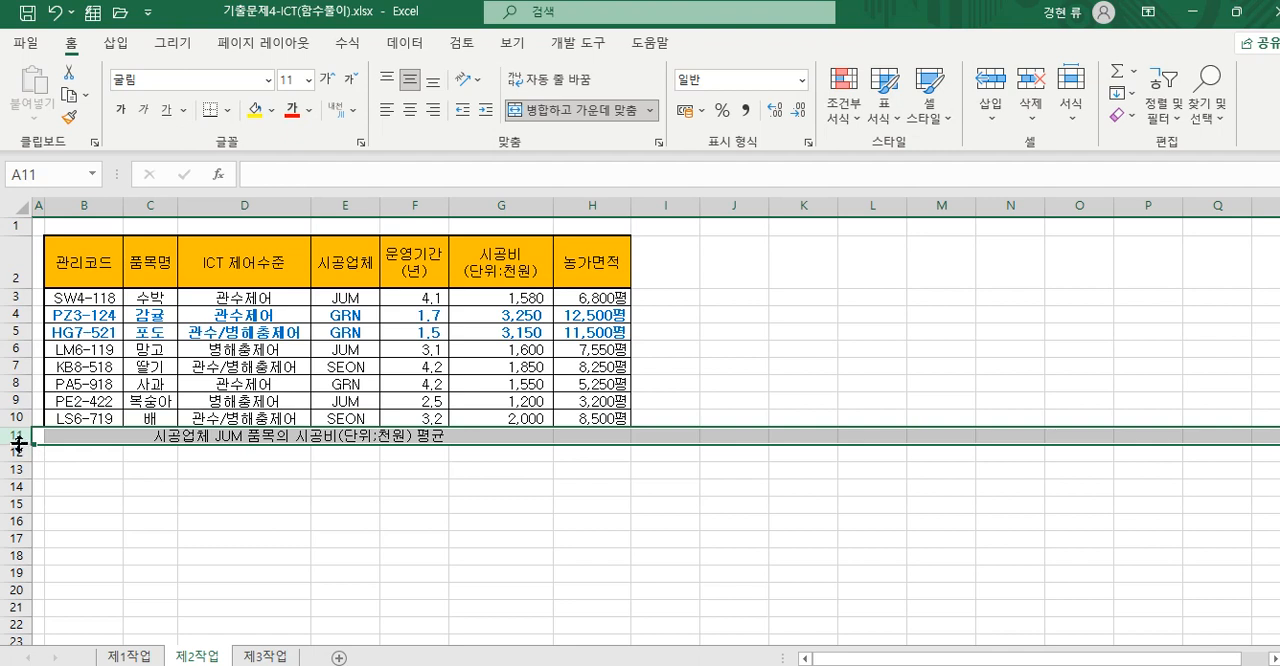
pyautogui.moveTo(17, 444); pyautogui.dragTo(17, 452)
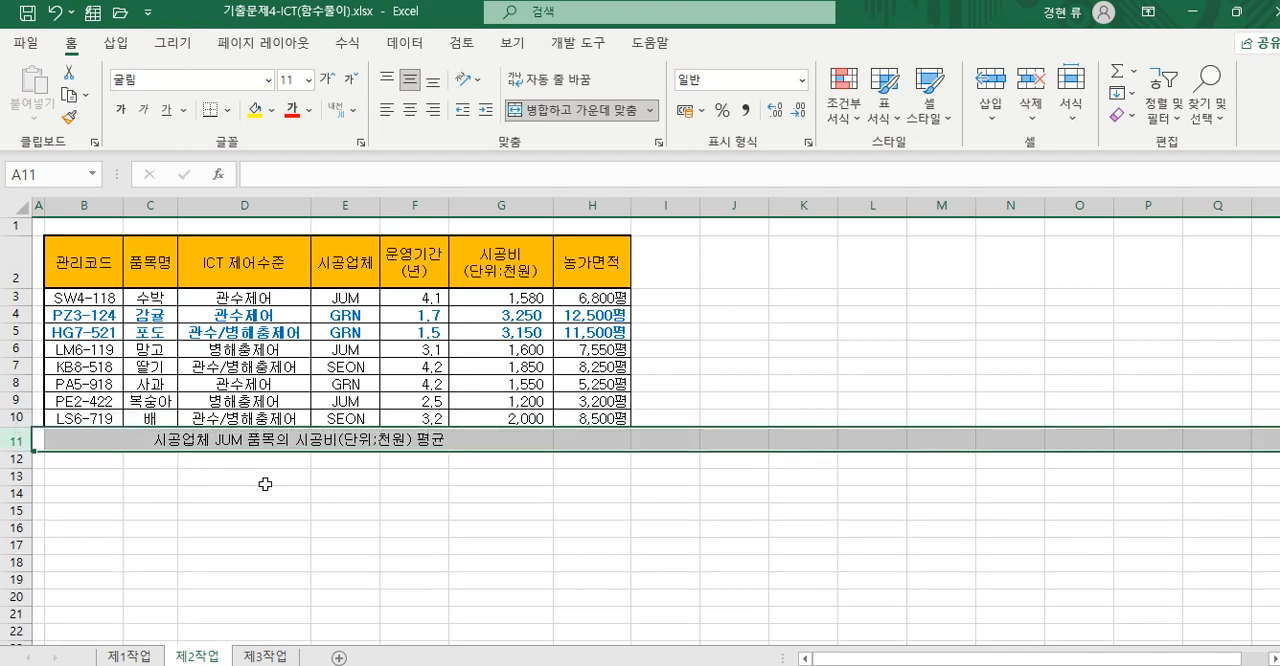
pyautogui.click(270, 477)
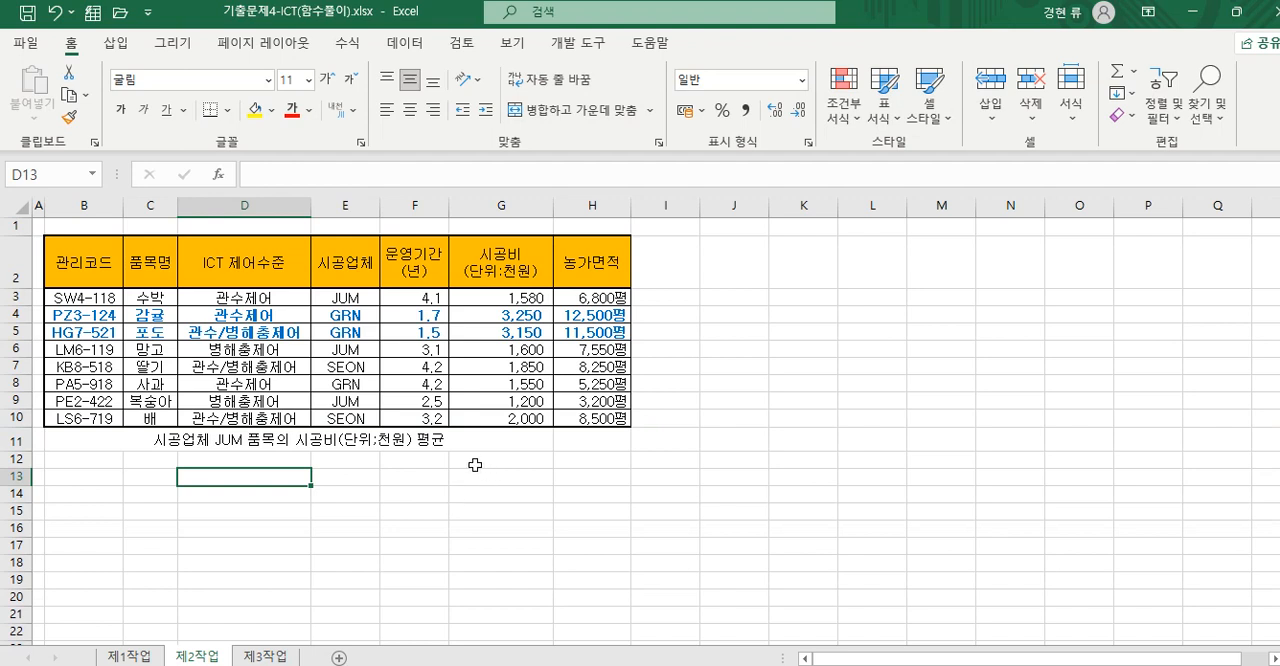
# - Start a DAVERAGE formula in H11 using the function arguments dialog, with B2:H10 as the database
pyautogui.click(80, 437)
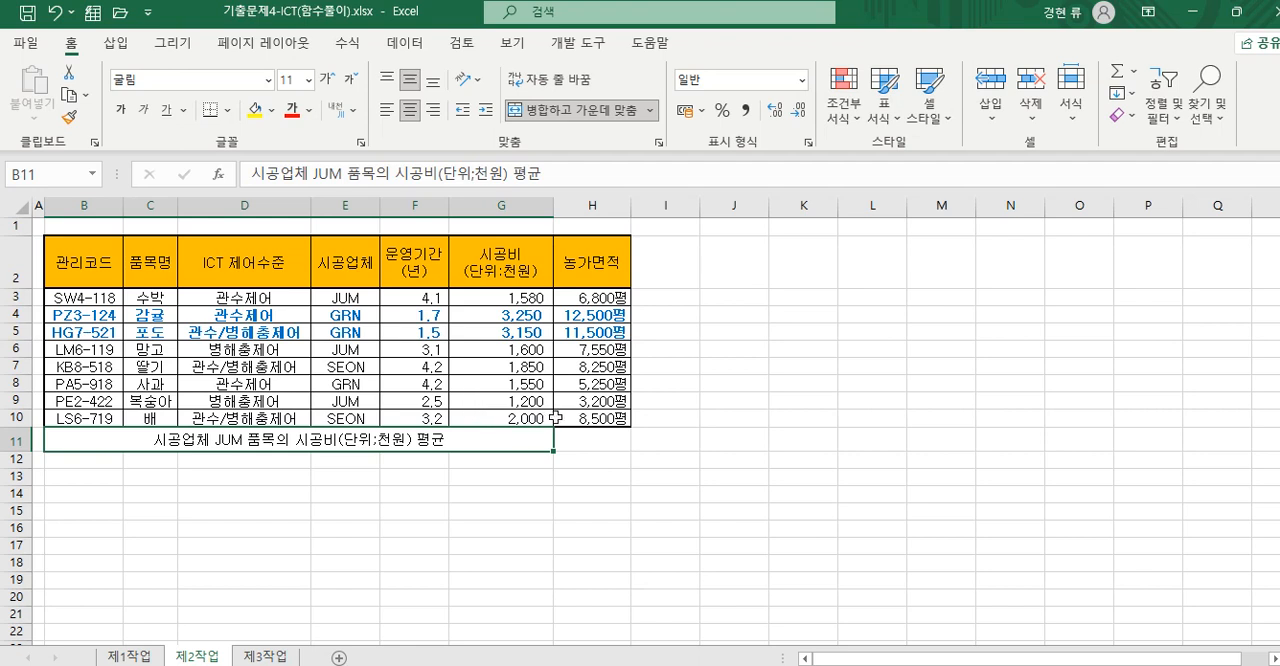
pyautogui.click(582, 437)
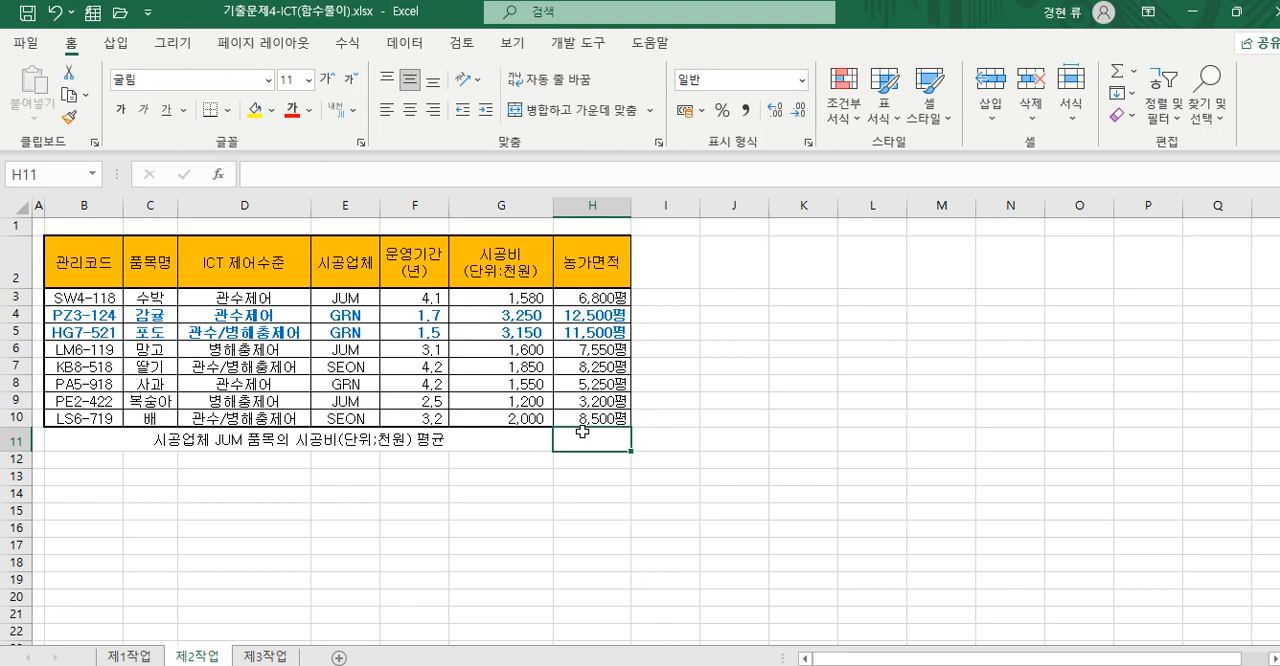
pyautogui.write('=')
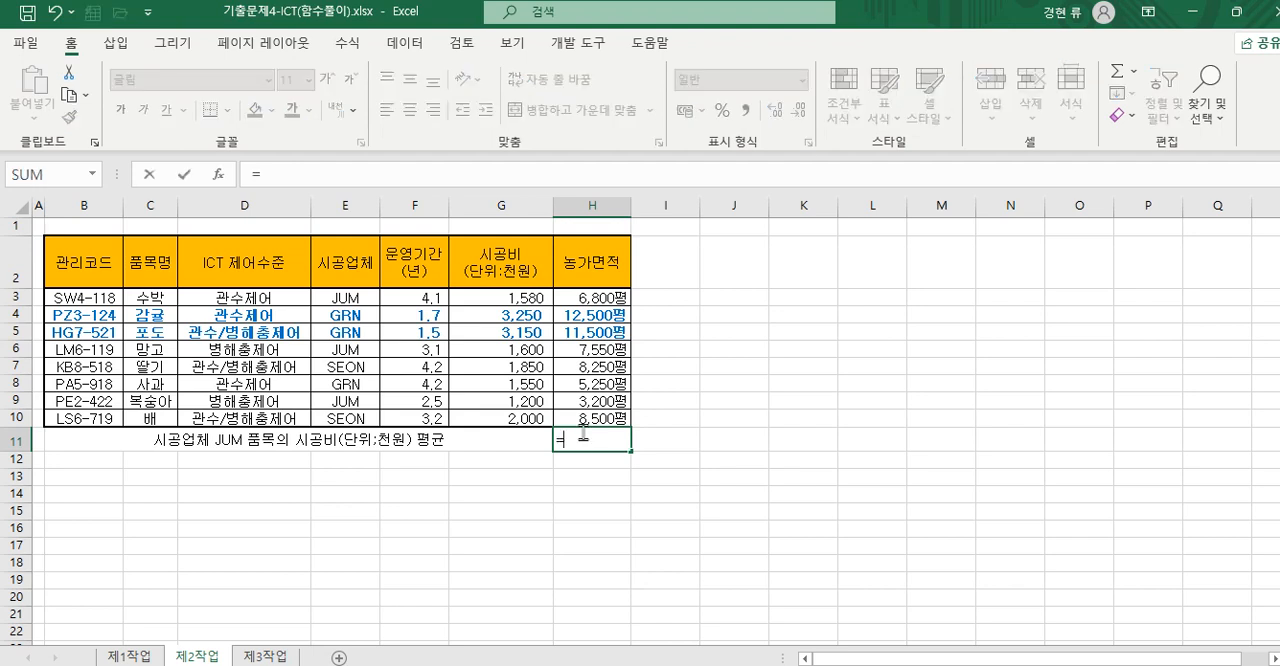
pyautogui.write('DAVERAGE(')
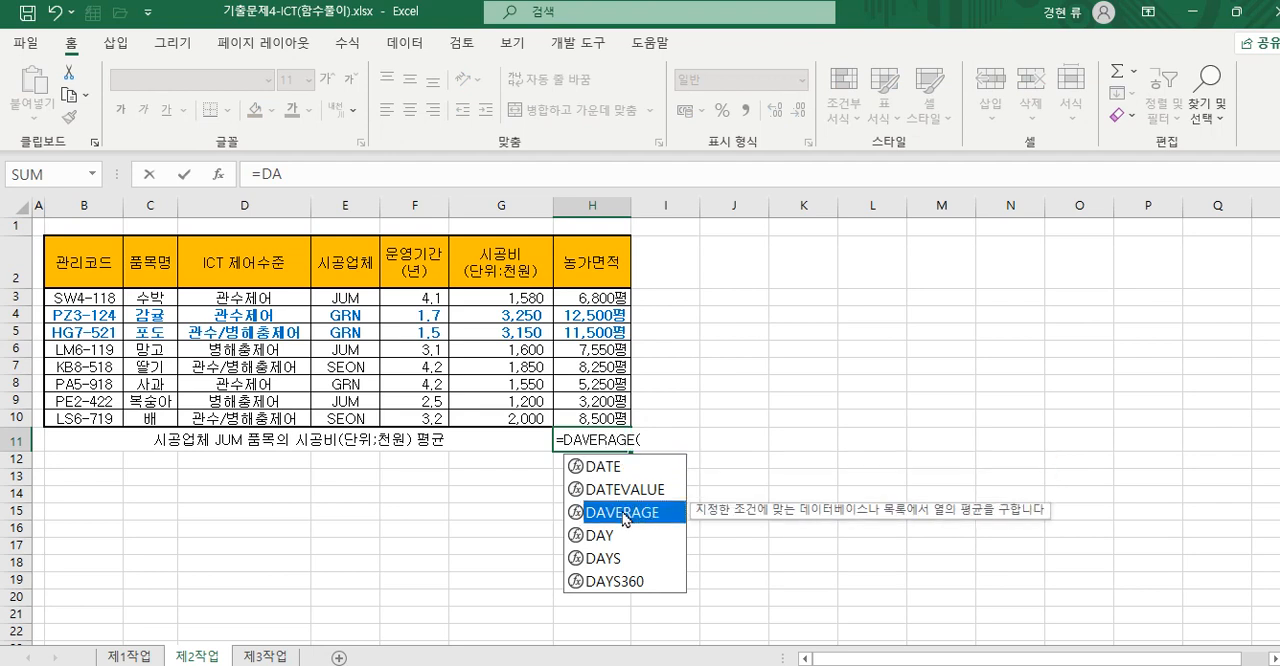
pyautogui.doubleClick(624, 513)
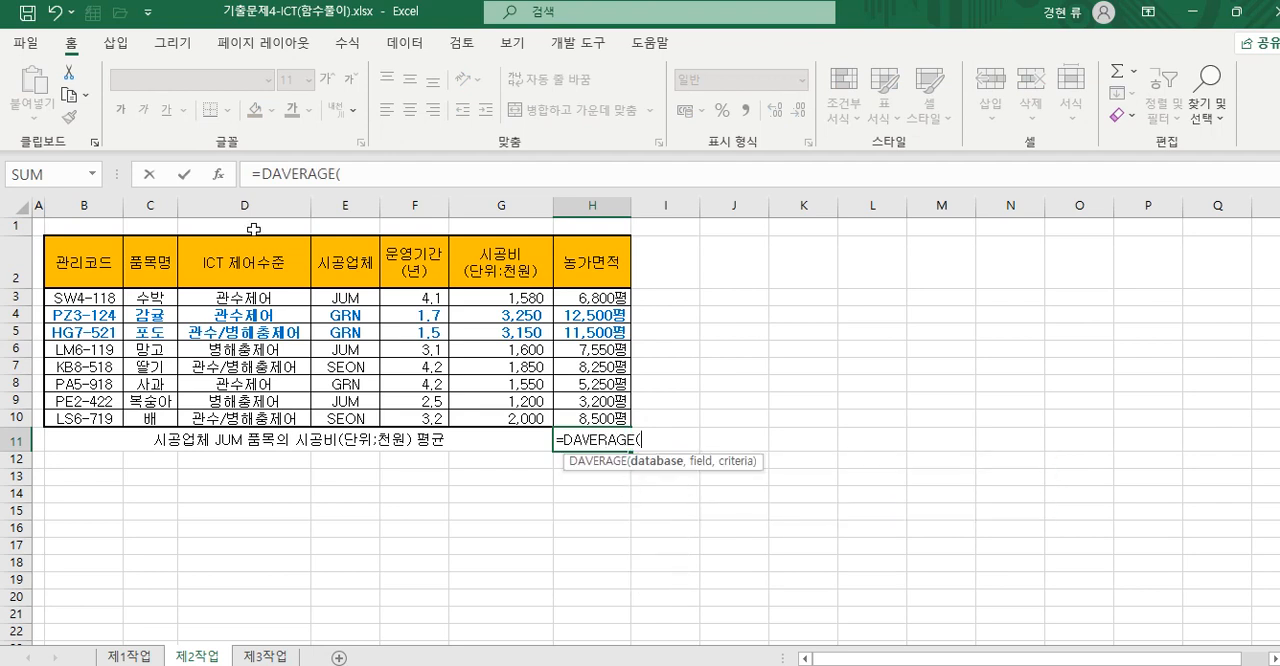
pyautogui.click(217, 174)
pyautogui.moveTo(762, 244); pyautogui.dragTo(879, 244)
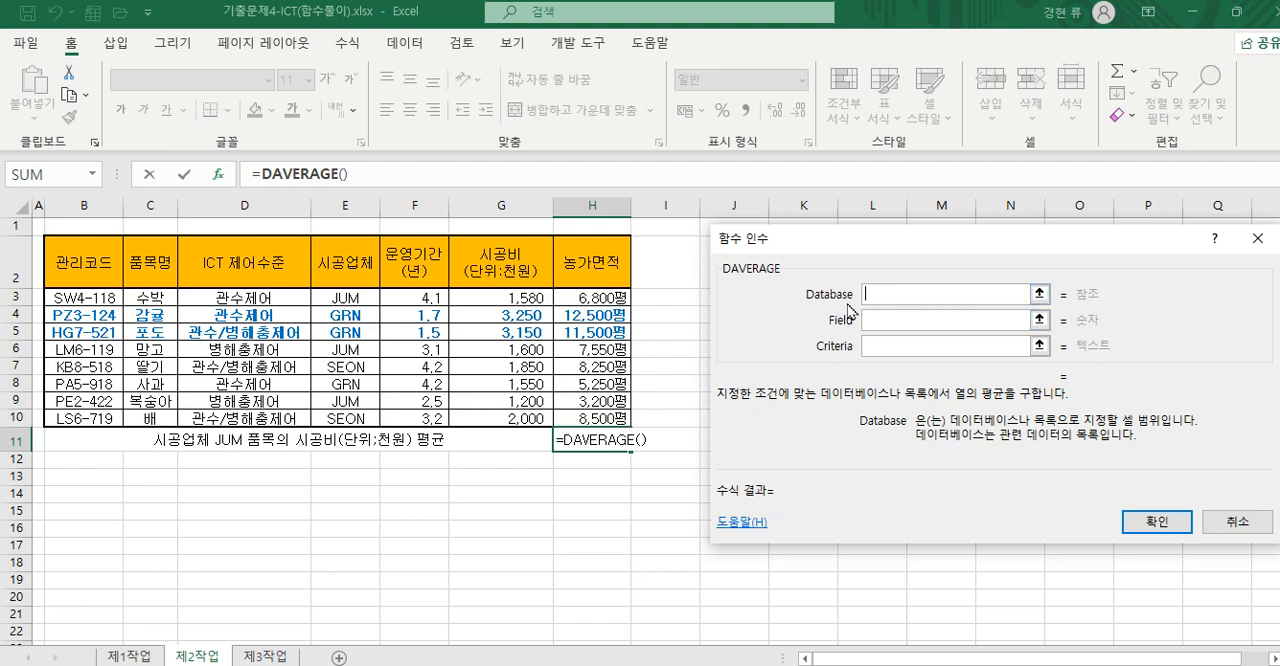
pyautogui.moveTo(75, 270); pyautogui.dragTo(567, 414)
# - Complete the DAVERAGE formula in H11 with field G2 and criteria range E2:E3
pyautogui.click(883, 343)
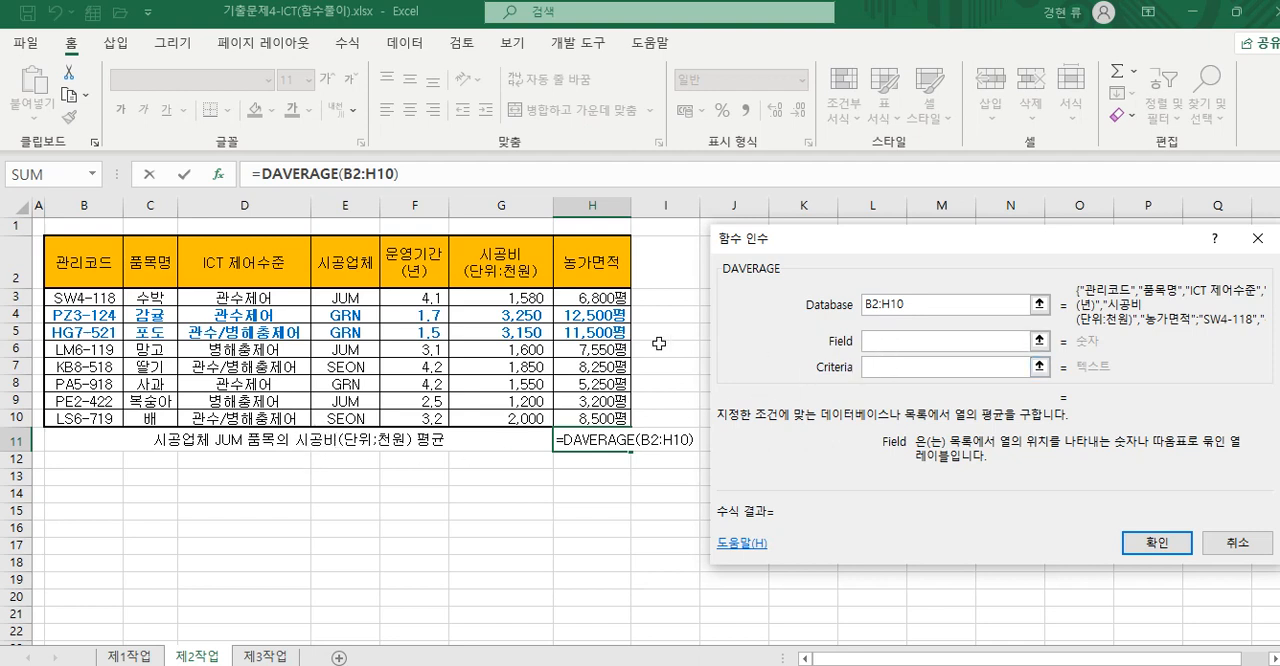
pyautogui.click(500, 262)
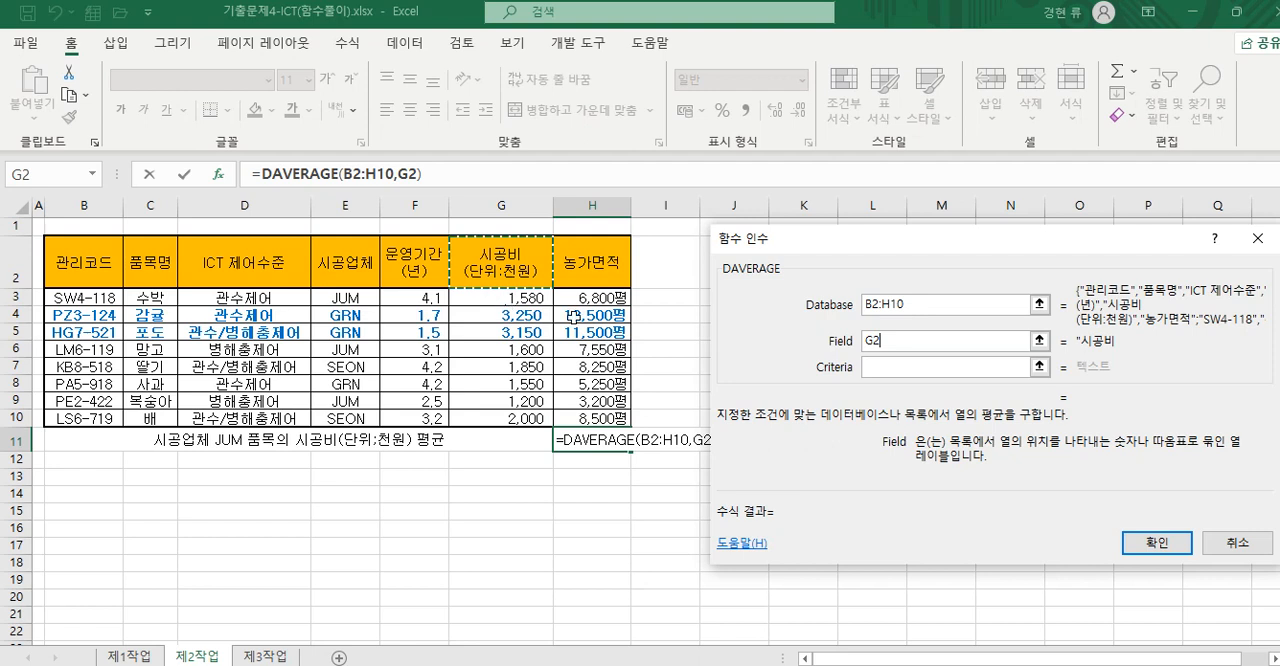
pyautogui.click(748, 344)
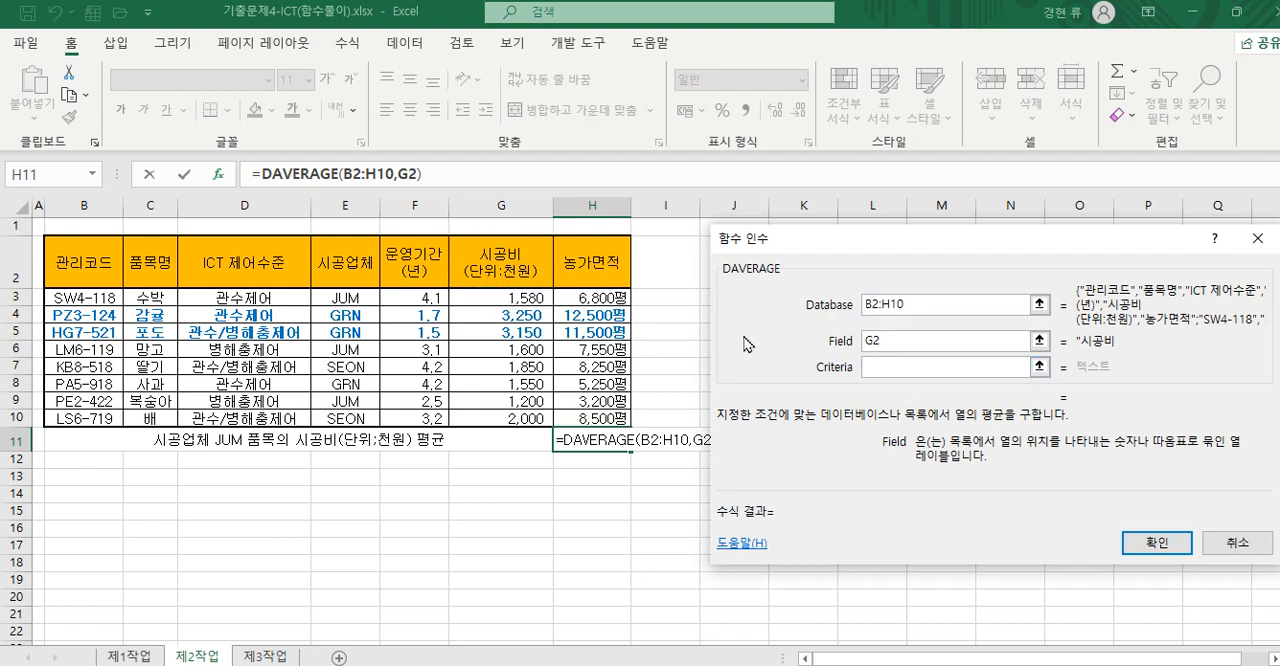
pyautogui.click(892, 367)
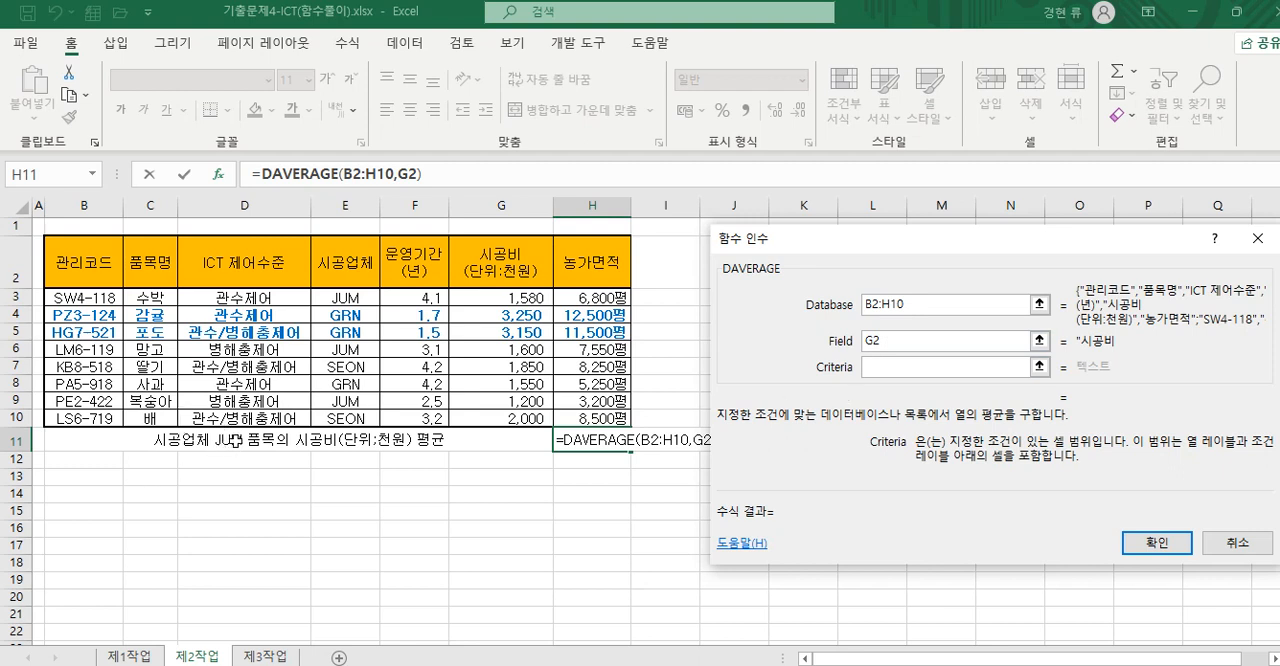
pyautogui.click(360, 297)
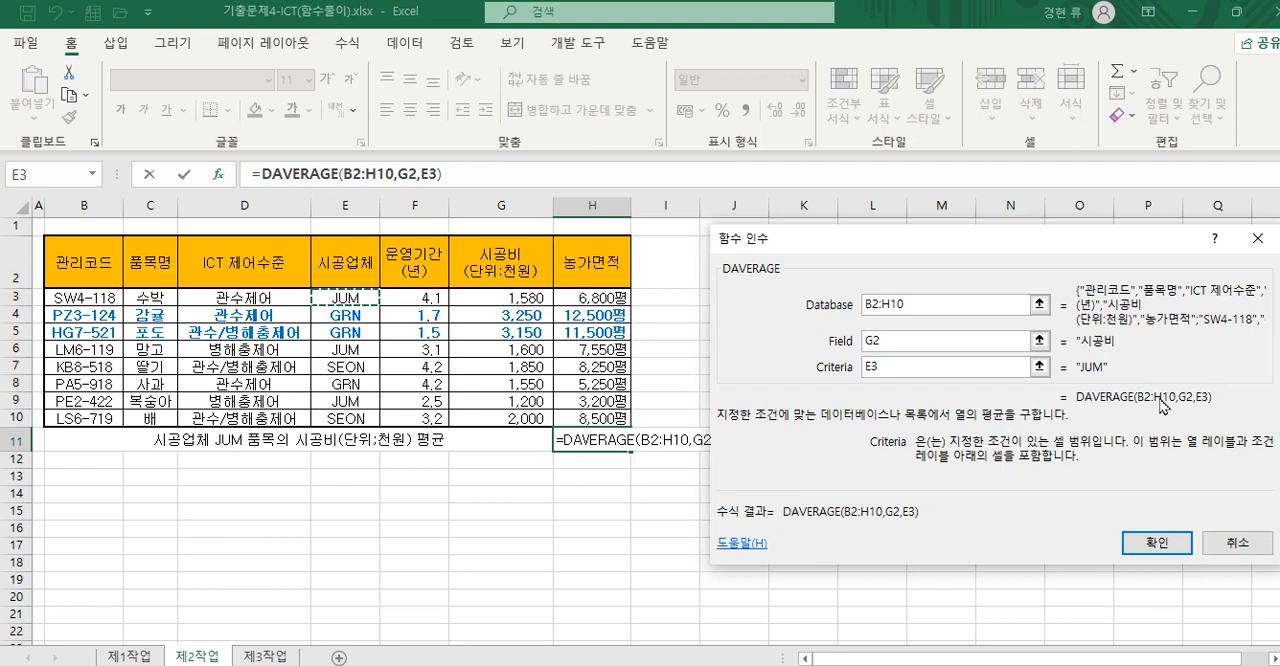
pyautogui.click(352, 266)
pyautogui.moveTo(353, 285); pyautogui.dragTo(353, 291)
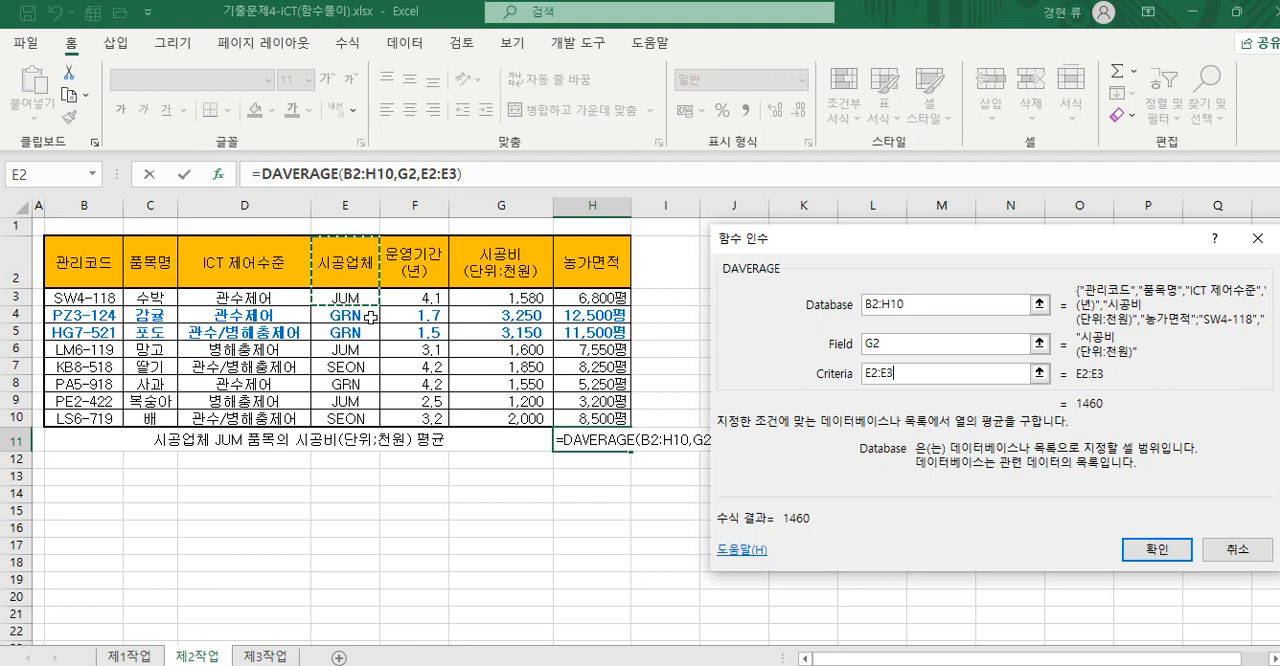
pyautogui.click(1157, 549)
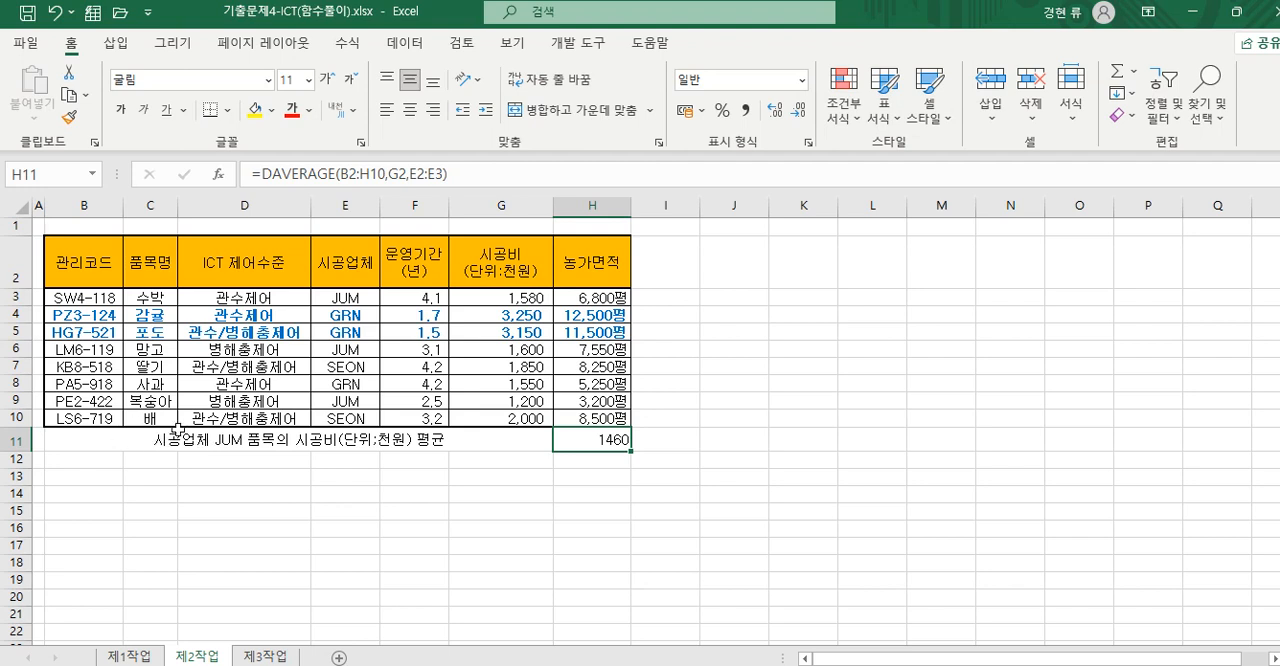
# - Center the average in H11 and apply the comma number style
pyautogui.click(410, 110)
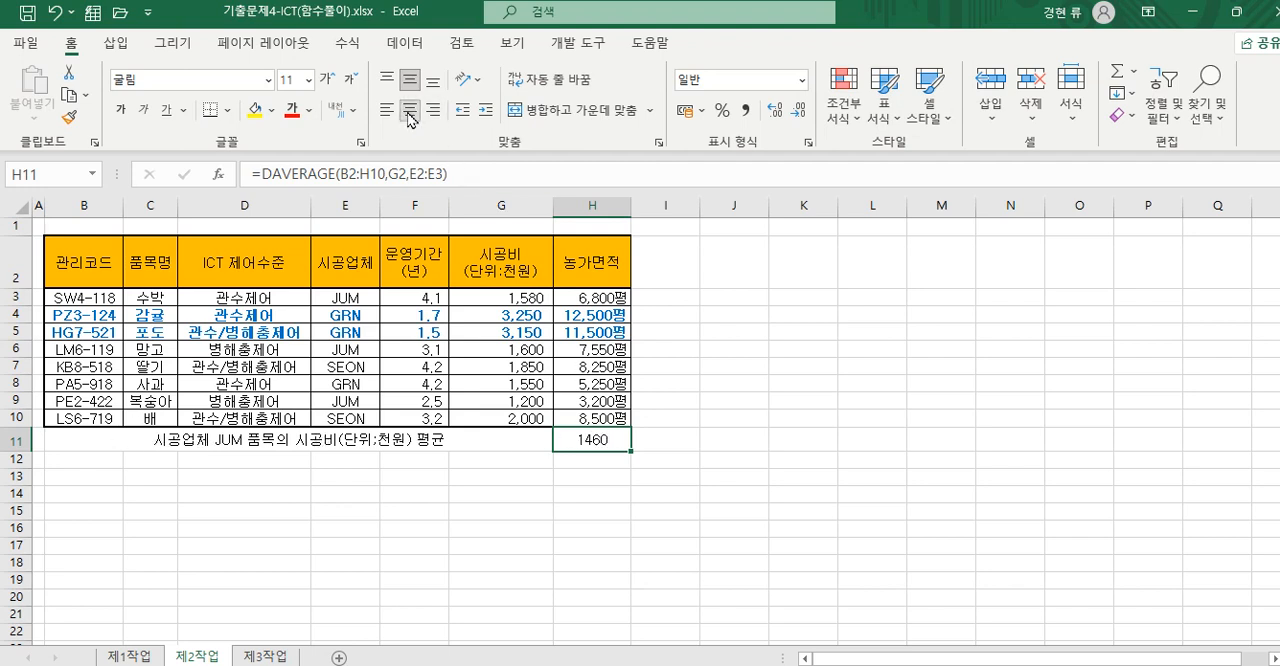
pyautogui.click(745, 110)
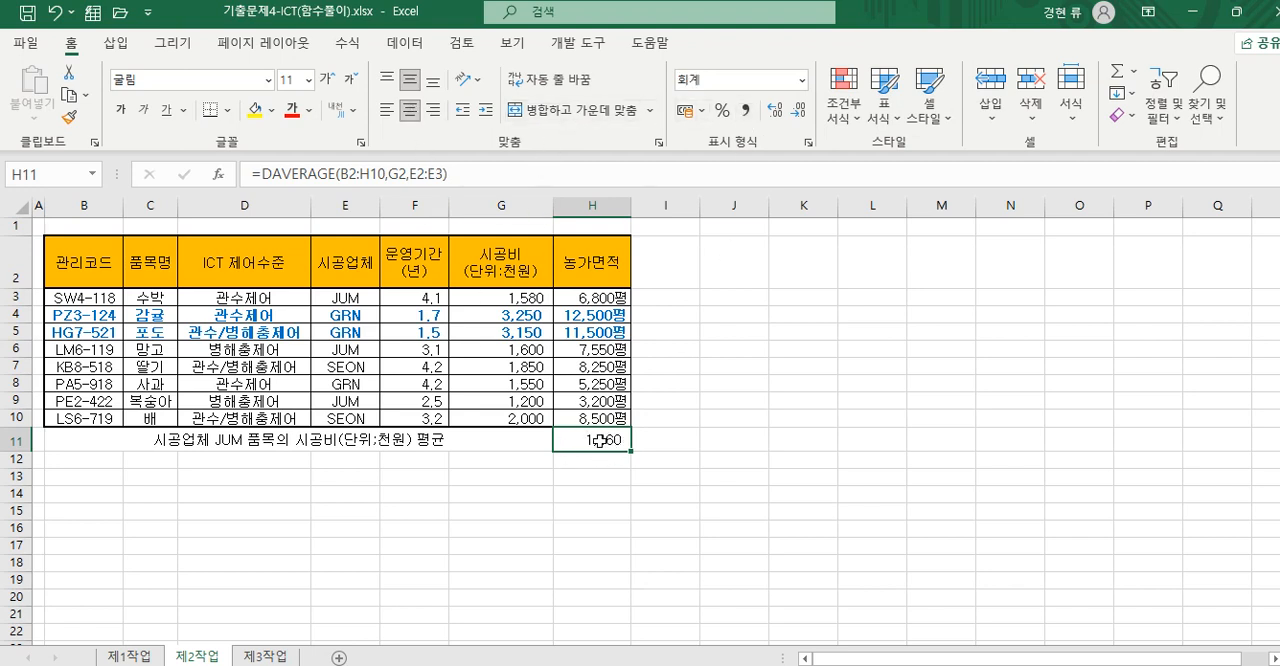
# - Apply all borders to the average row B11:H11
pyautogui.click(232, 439)
pyautogui.moveTo(232, 439); pyautogui.dragTo(594, 432)
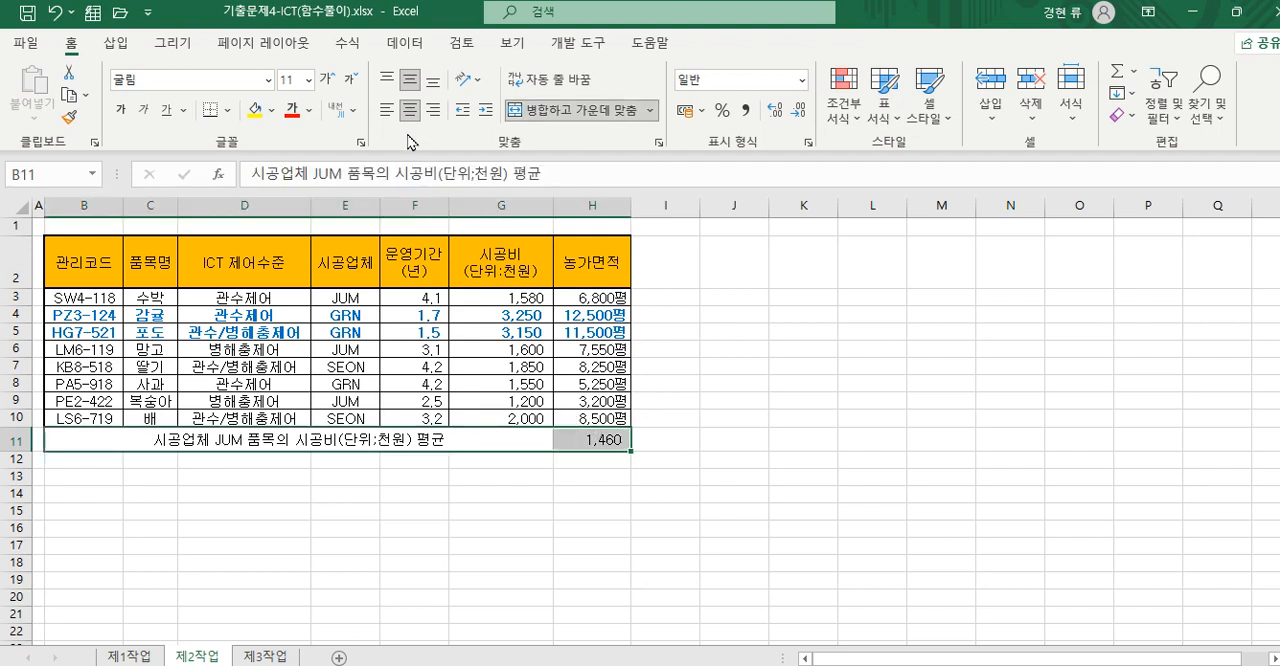
pyautogui.click(228, 109)
pyautogui.click(276, 301)
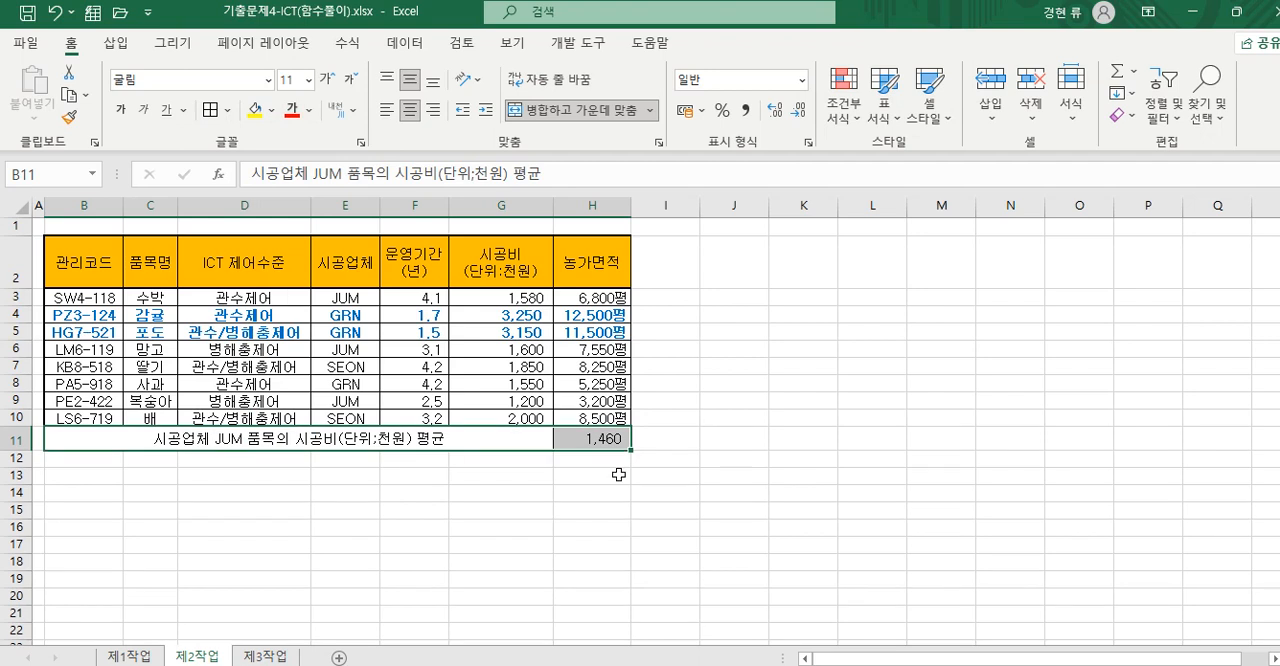
pyautogui.click(598, 476)
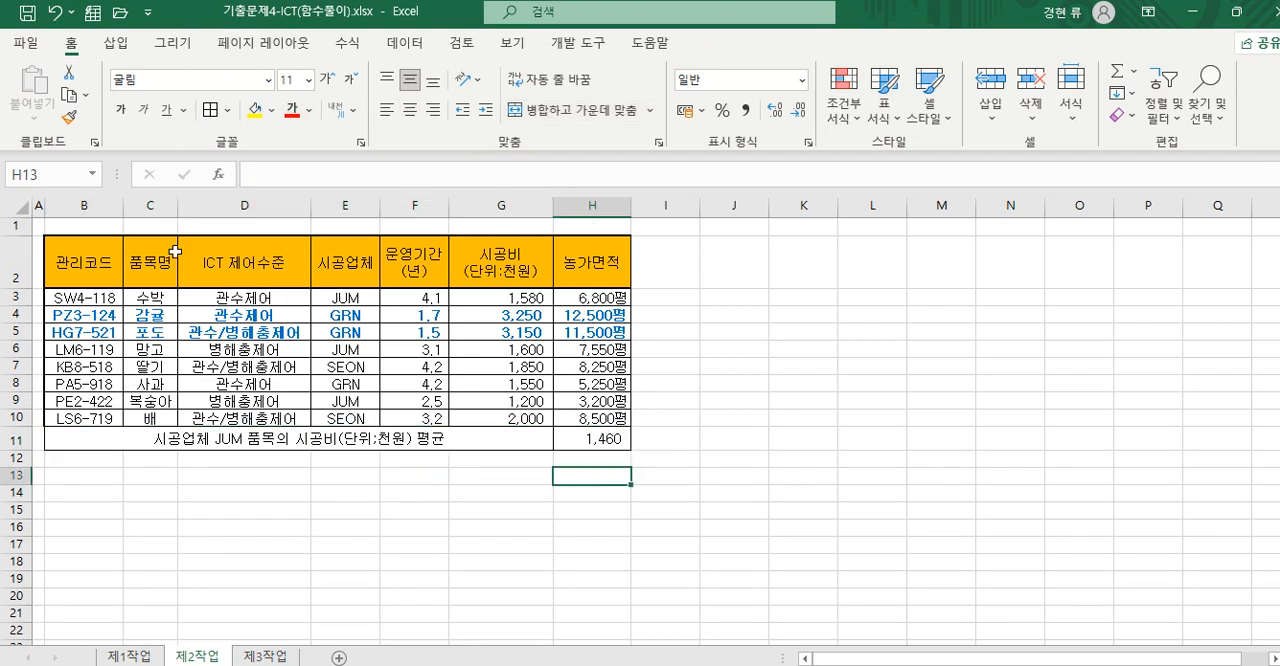
pyautogui.click(228, 110)
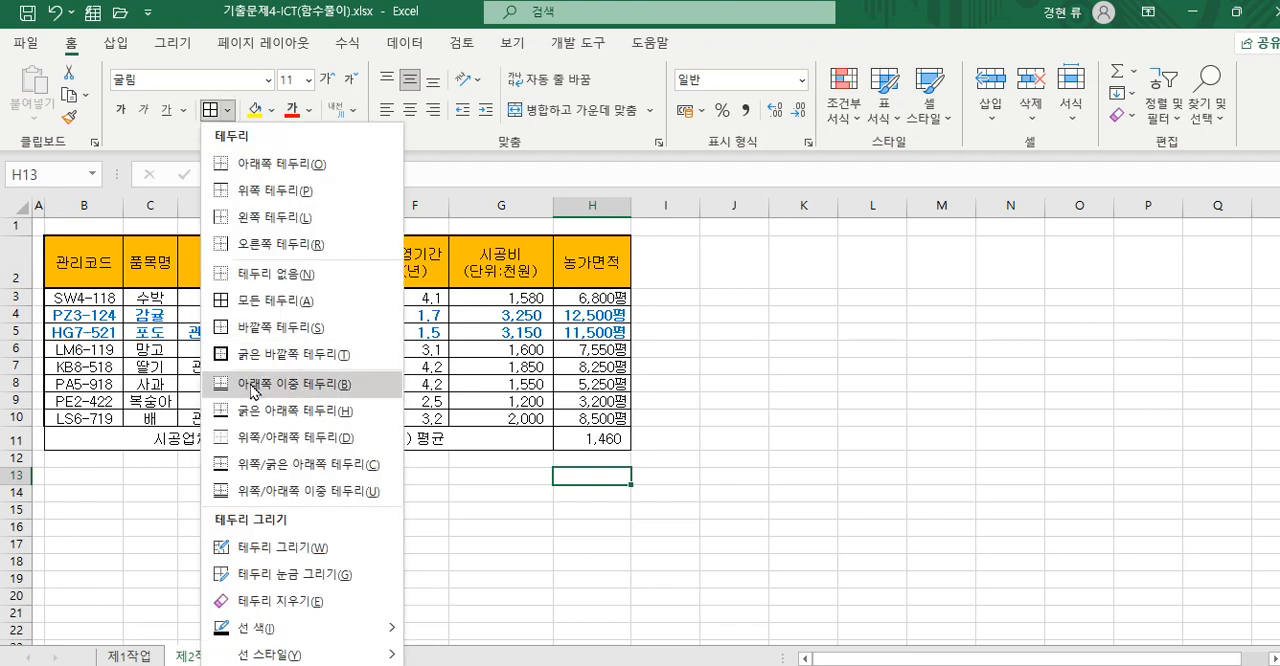
pyautogui.click(594, 450)
pyautogui.moveTo(123, 436); pyautogui.dragTo(600, 445)
pyautogui.click(599, 463)
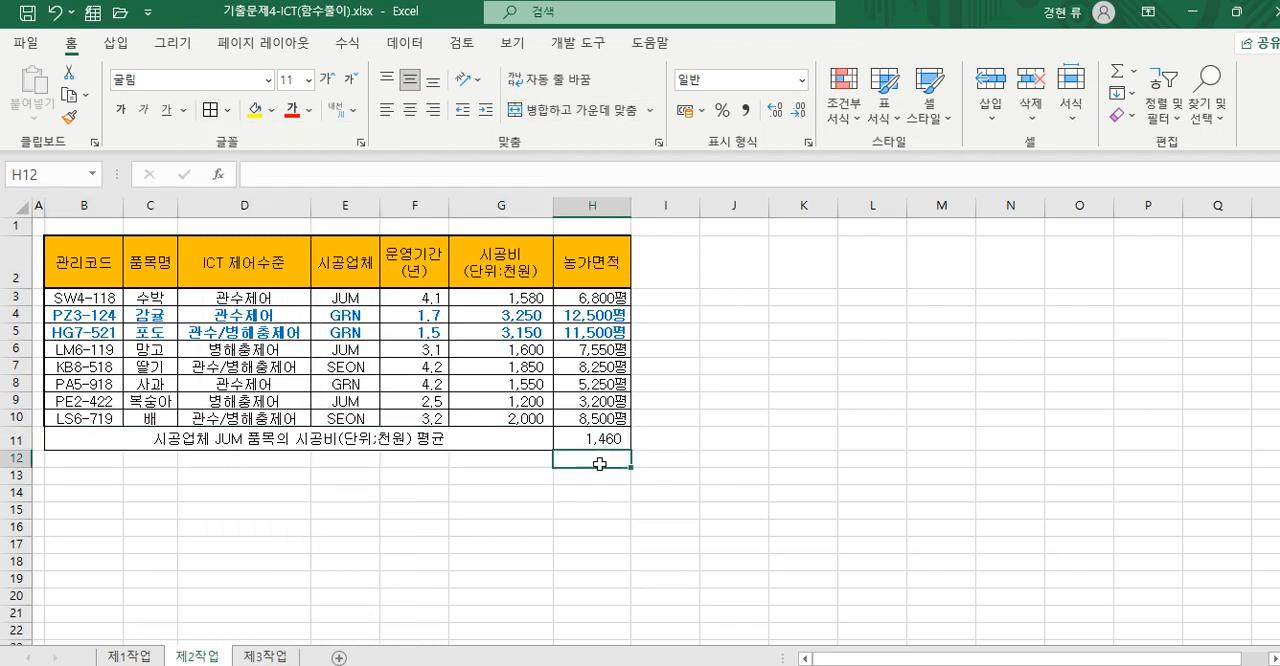
# - Run Goal Seek on H11 with a target value of 1500 by changing cell G3, and accept the solution
pyautogui.click(604, 441)
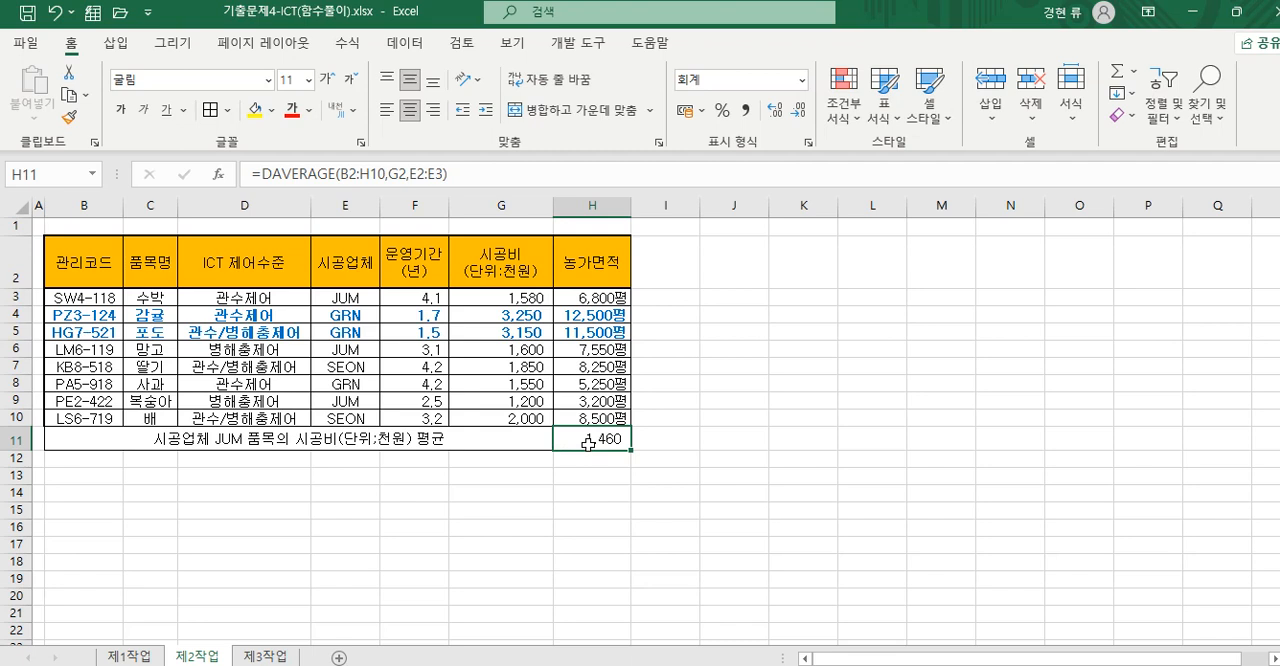
pyautogui.click(405, 45)
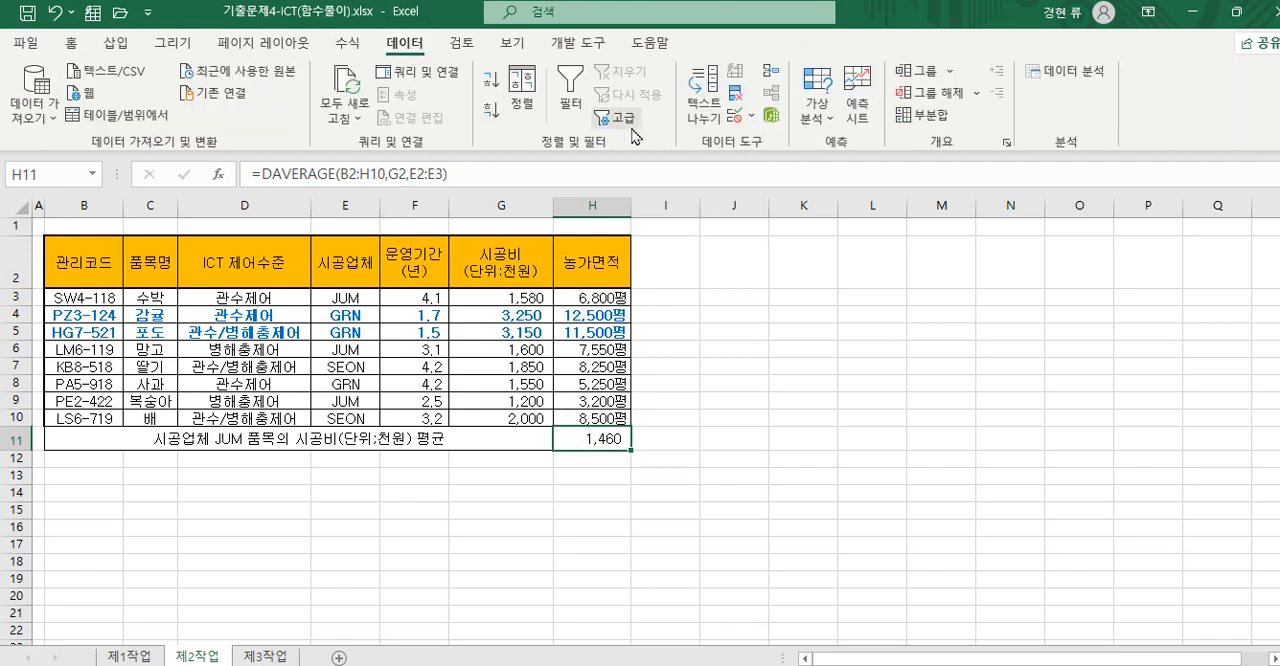
pyautogui.click(828, 127)
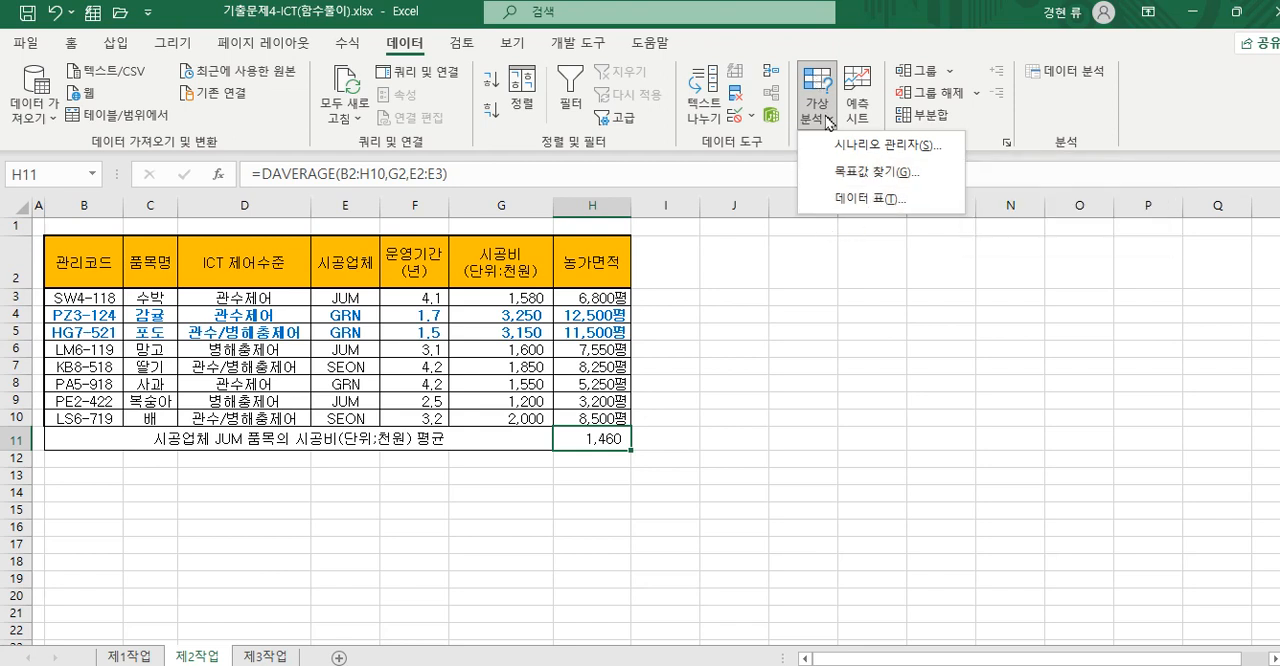
pyautogui.click(868, 183)
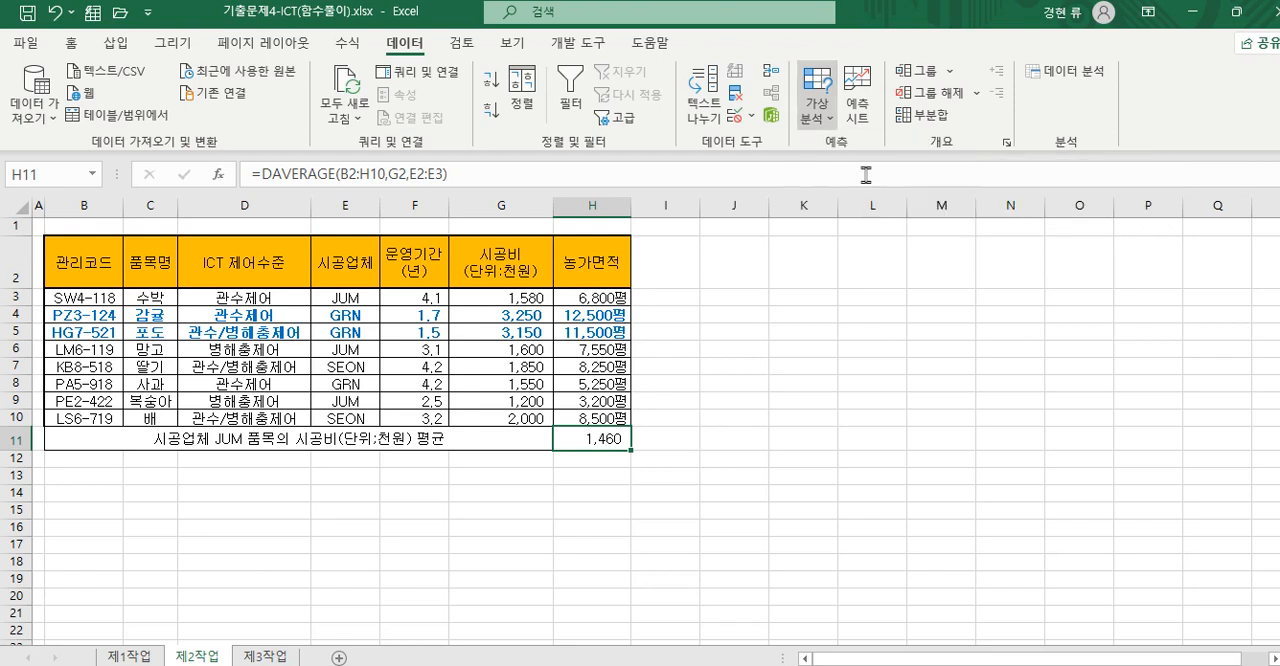
pyautogui.moveTo(948, 337); pyautogui.dragTo(741, 302)
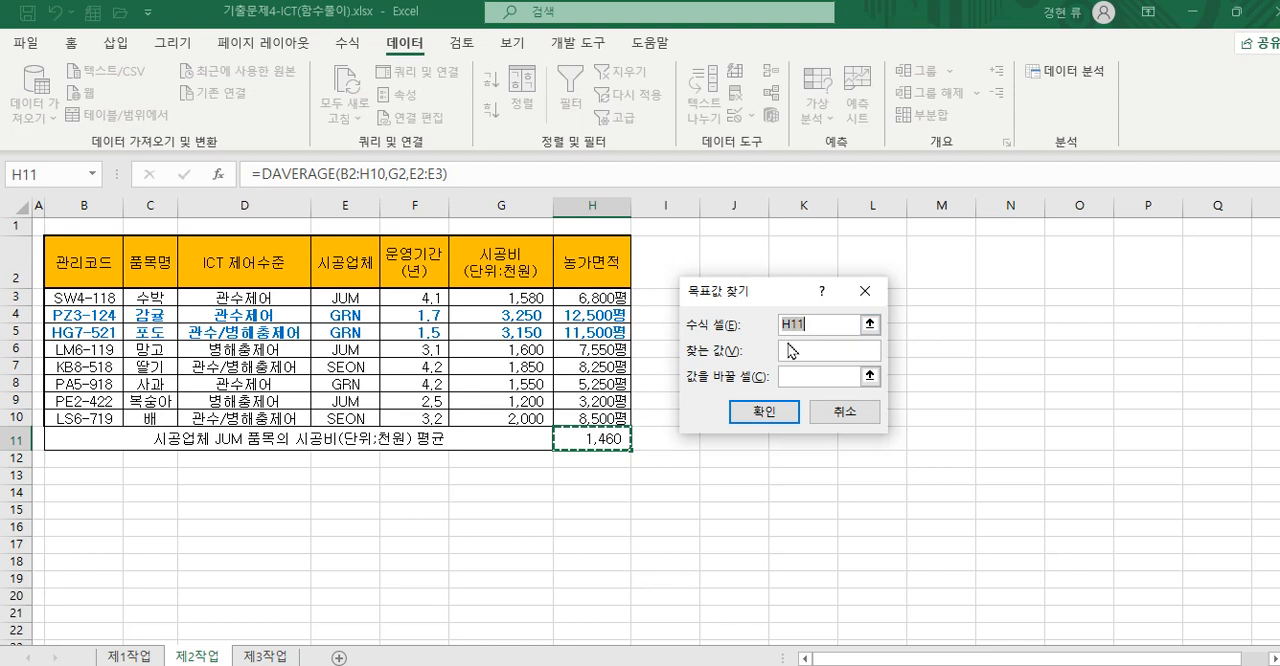
pyautogui.click(797, 351)
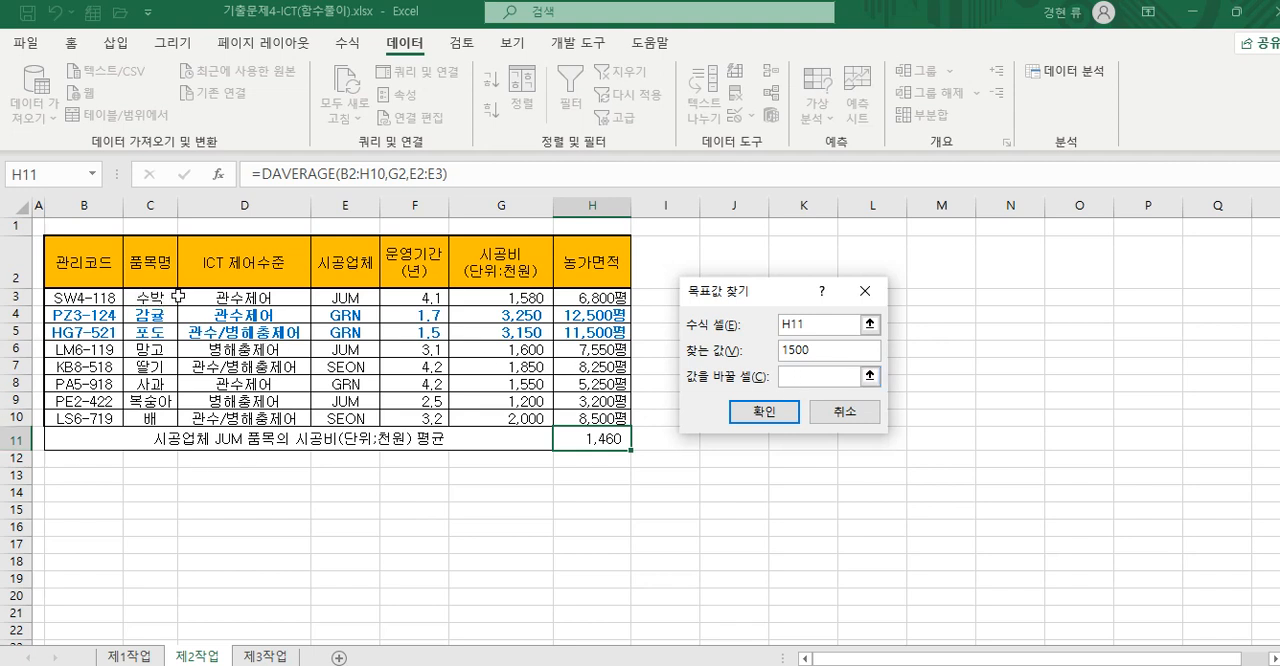
pyautogui.click(498, 297)
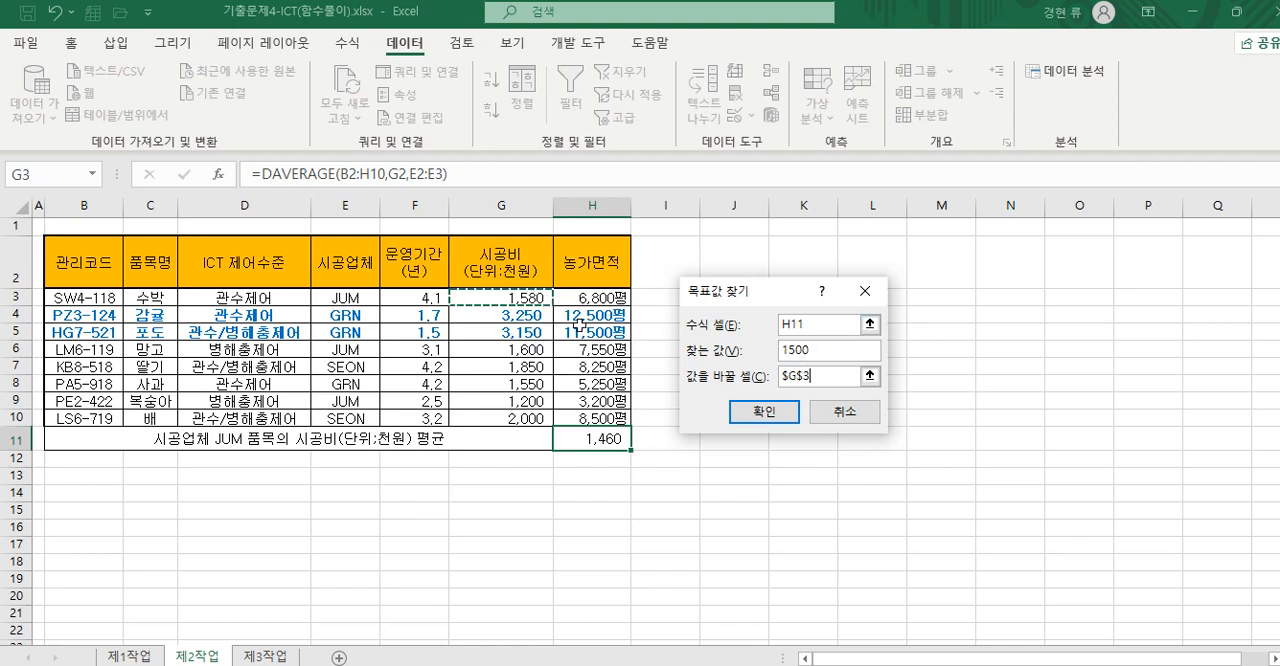
pyautogui.click(755, 416)
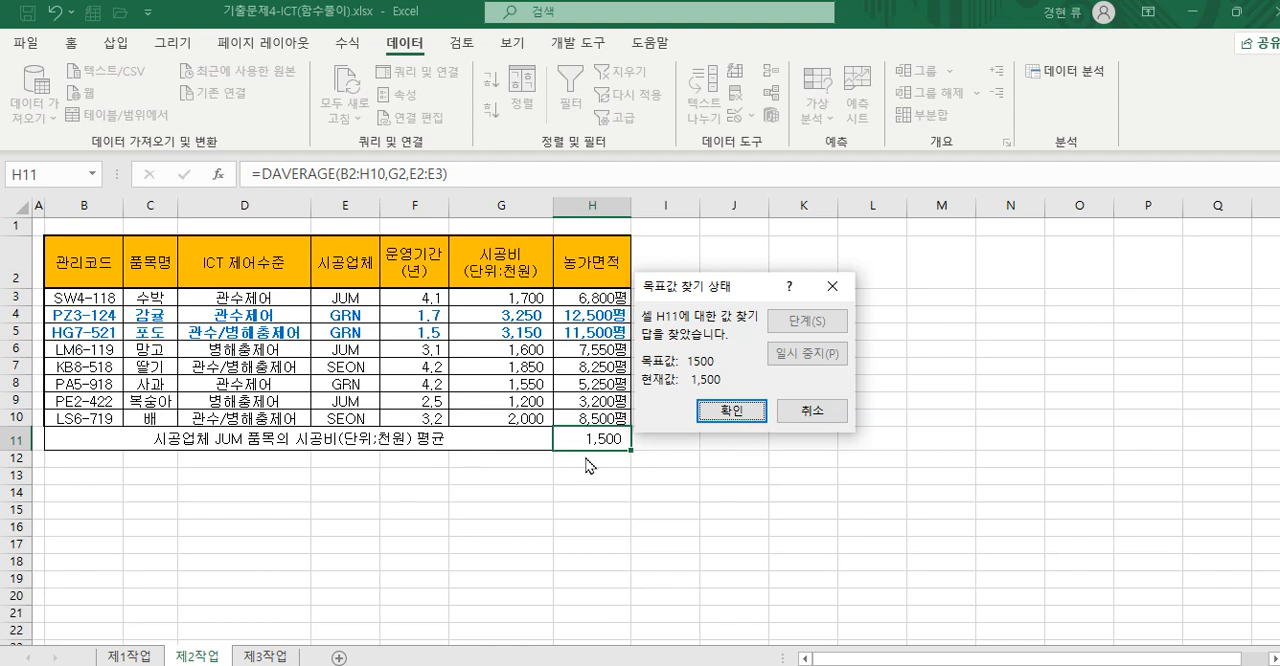
pyautogui.click(722, 412)
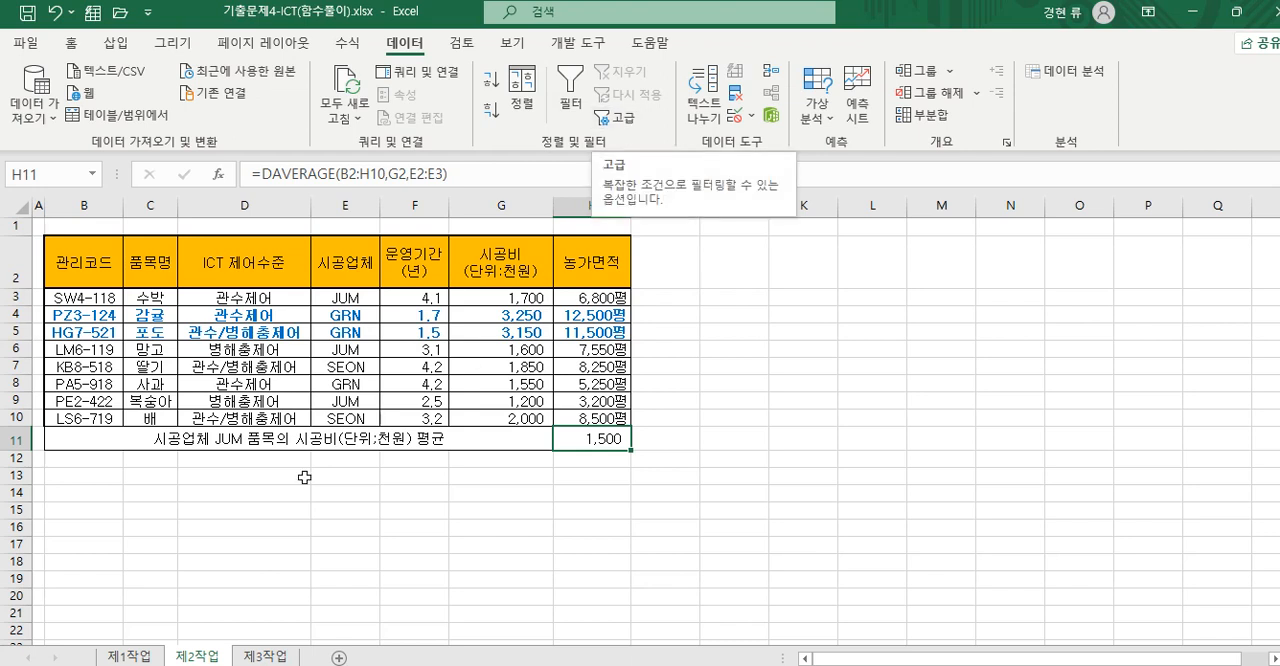
pyautogui.click(160, 528)
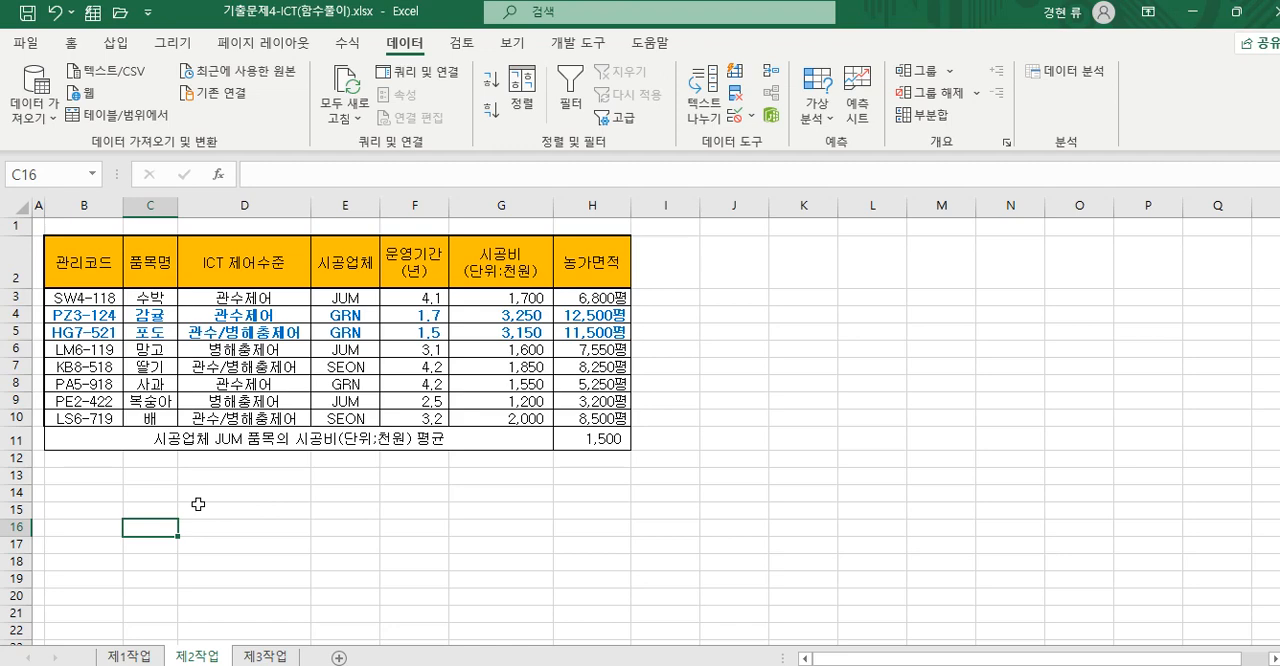
# - Copy the 관리코드 header from B2 into B14 as the first criteria heading
pyautogui.click(88, 260)
pyautogui.rightClick(88, 260)
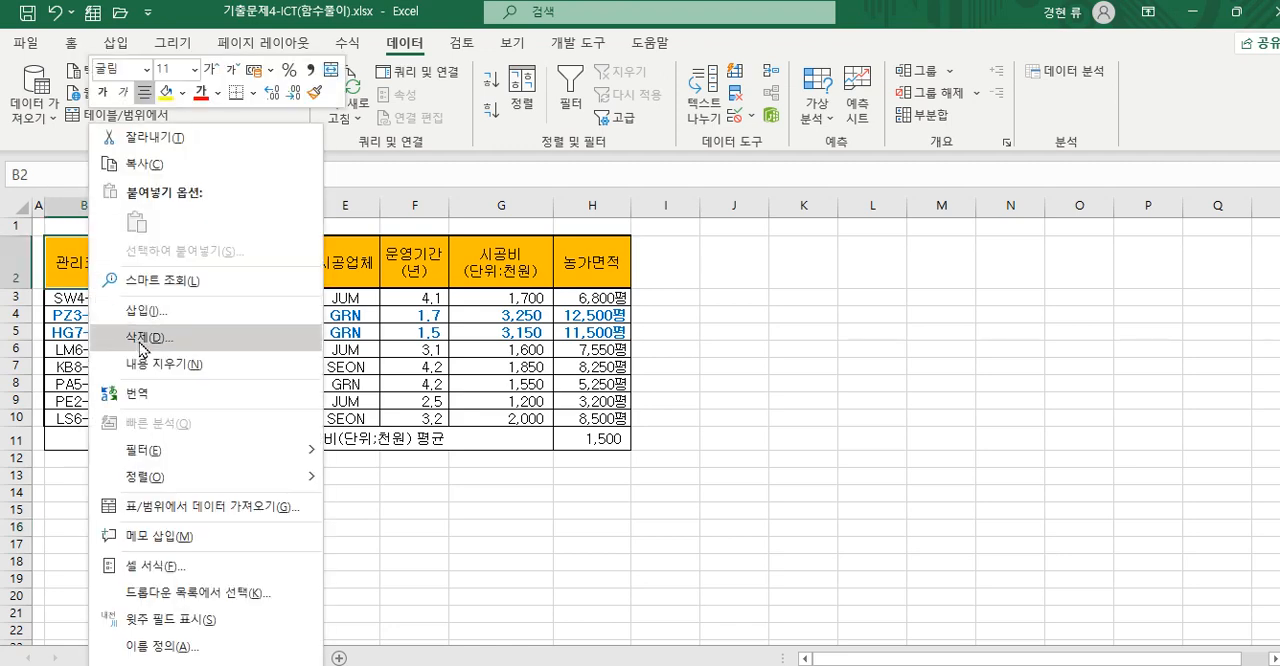
pyautogui.click(135, 164)
pyautogui.click(81, 494)
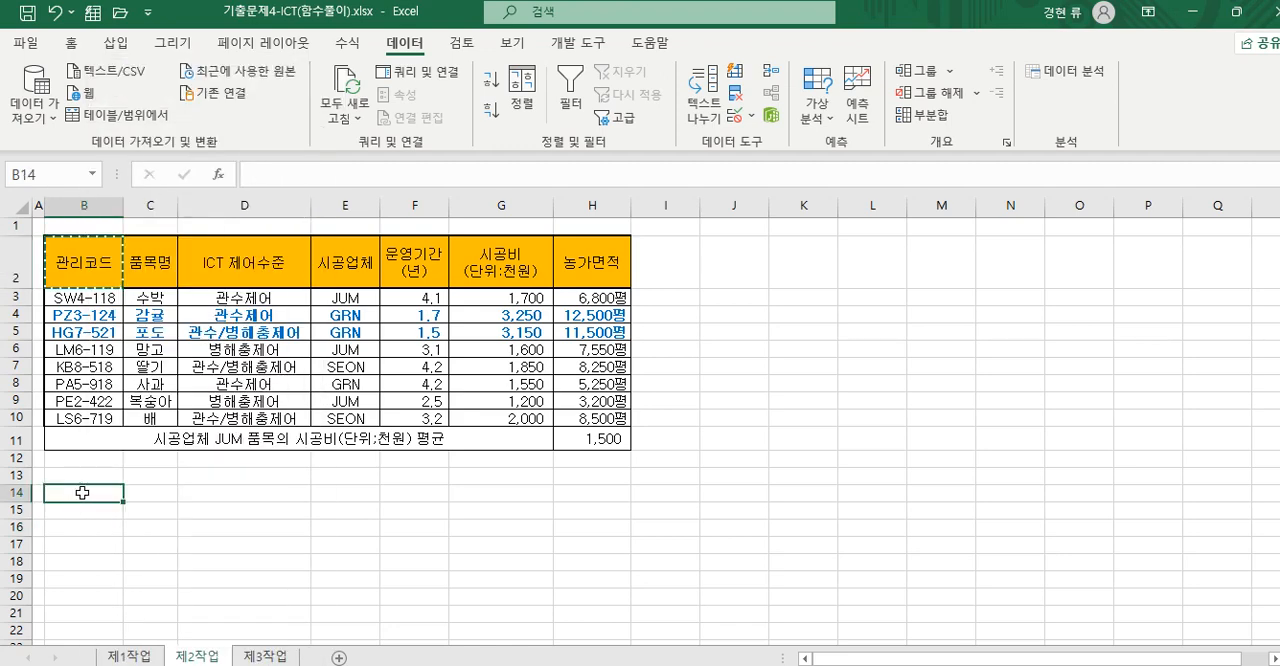
pyautogui.rightClick(81, 494)
pyautogui.click(131, 251)
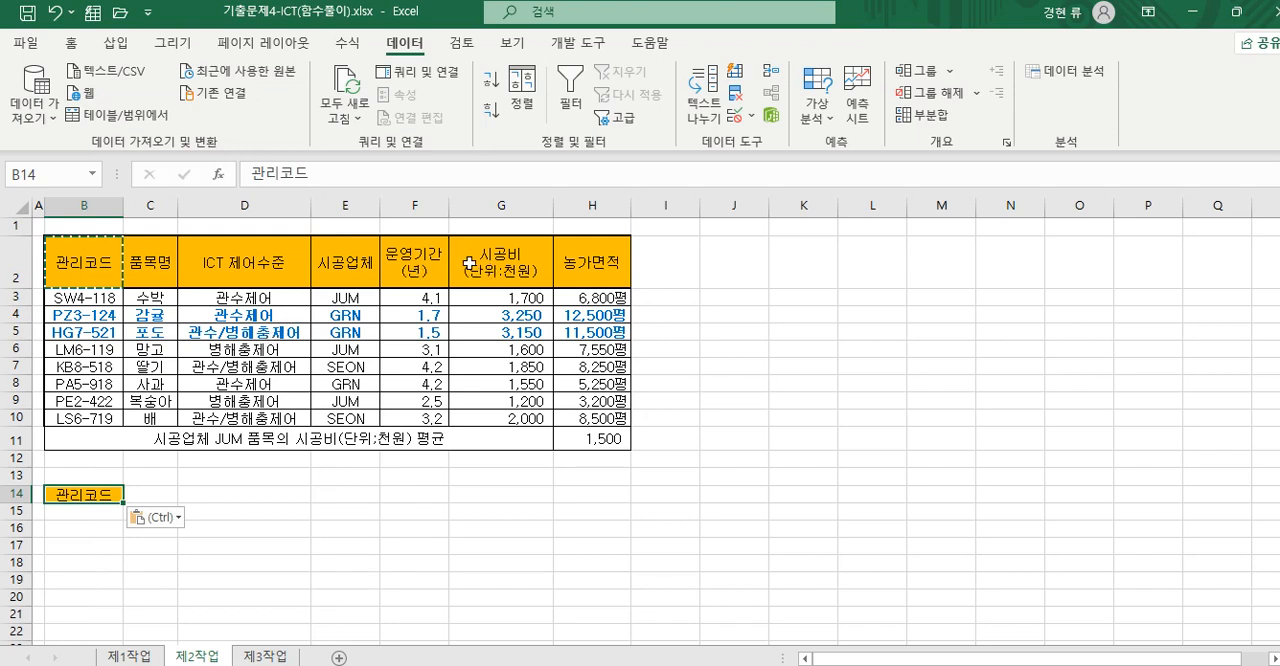
# - Copy the 농가면적 header from H2 into C14 and widen column C to fit it on one line
pyautogui.click(588, 266)
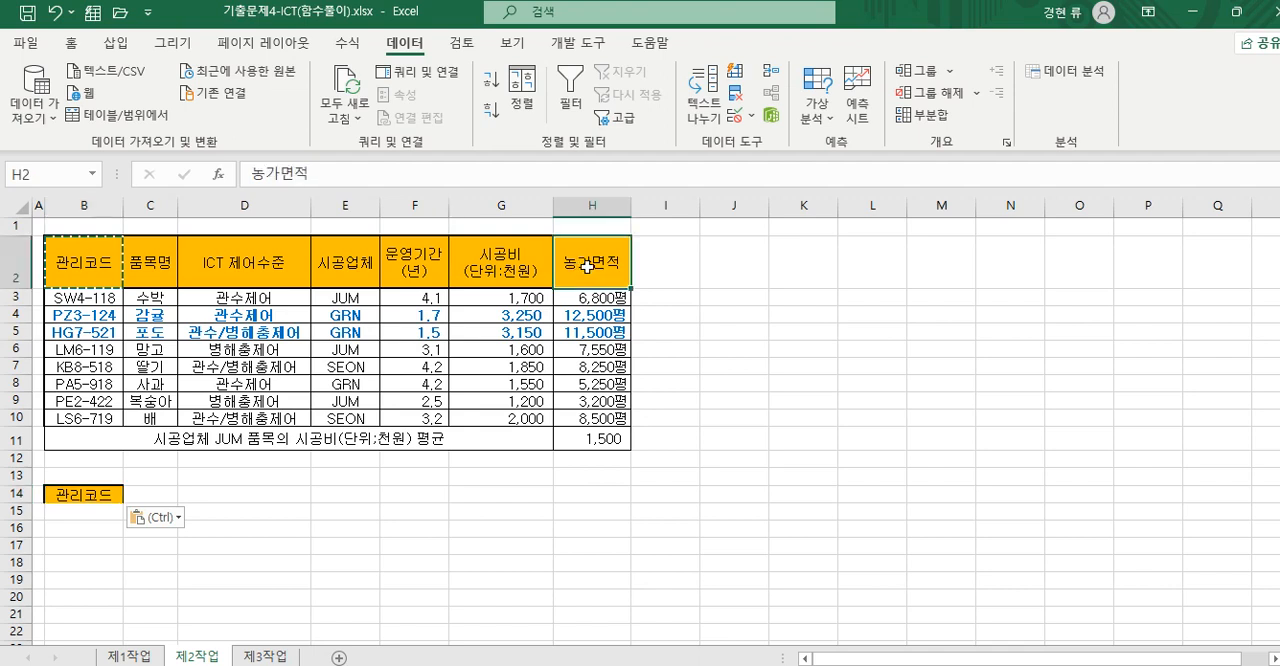
pyautogui.rightClick(588, 266)
pyautogui.click(625, 157)
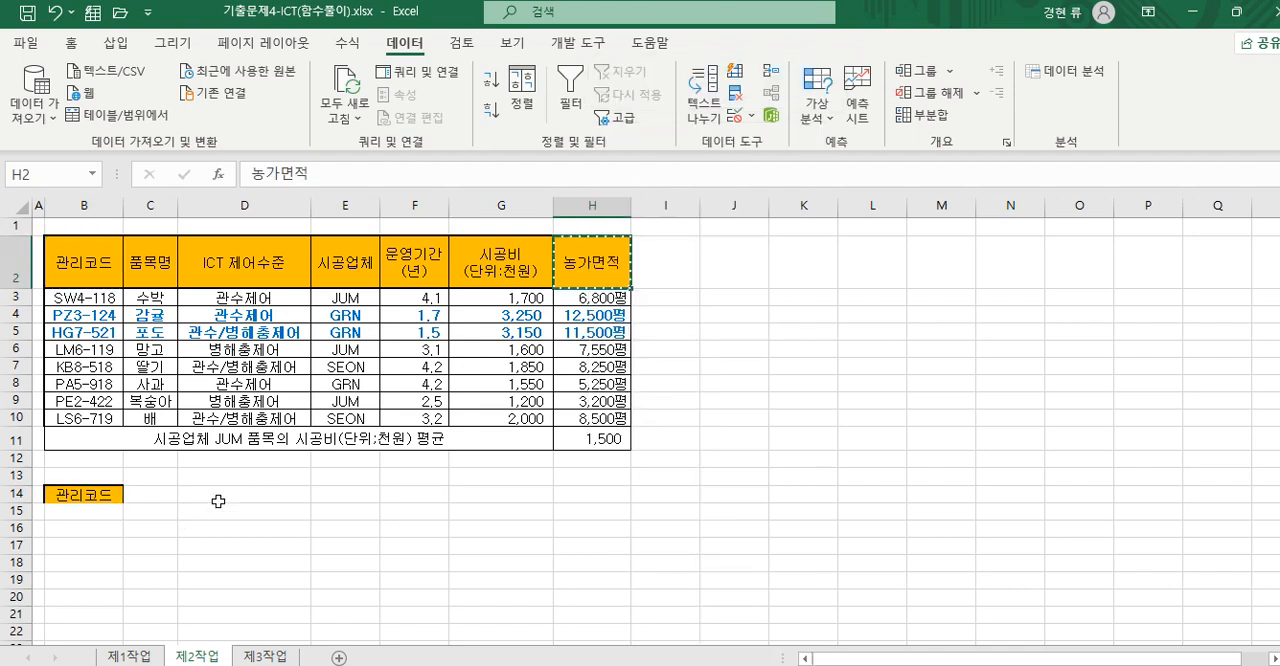
pyautogui.click(146, 496)
pyautogui.rightClick(146, 496)
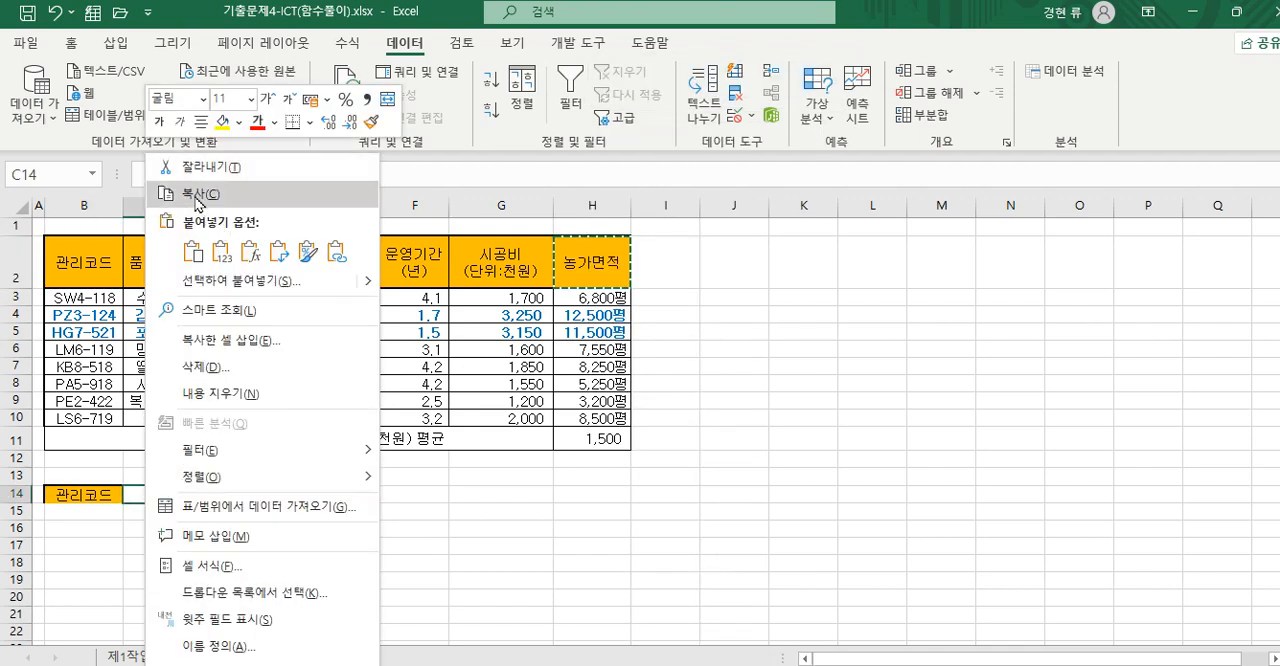
pyautogui.click(191, 251)
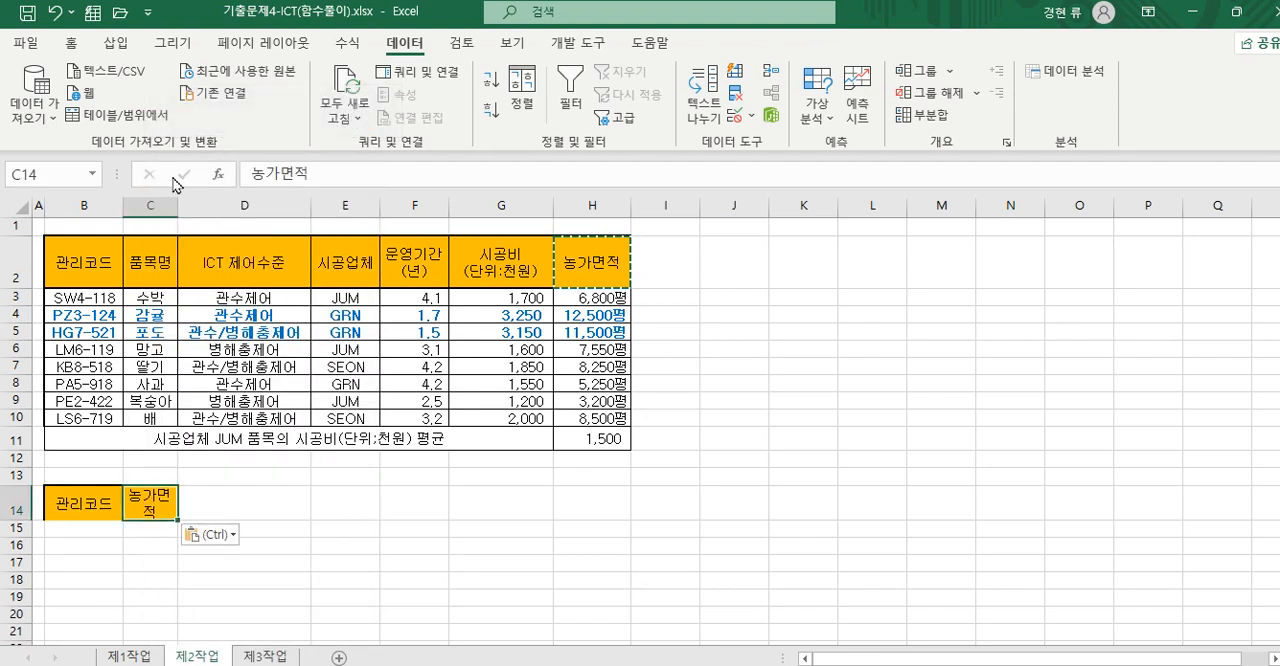
pyautogui.moveTo(178, 205); pyautogui.dragTo(222, 205)
pyautogui.click(176, 561)
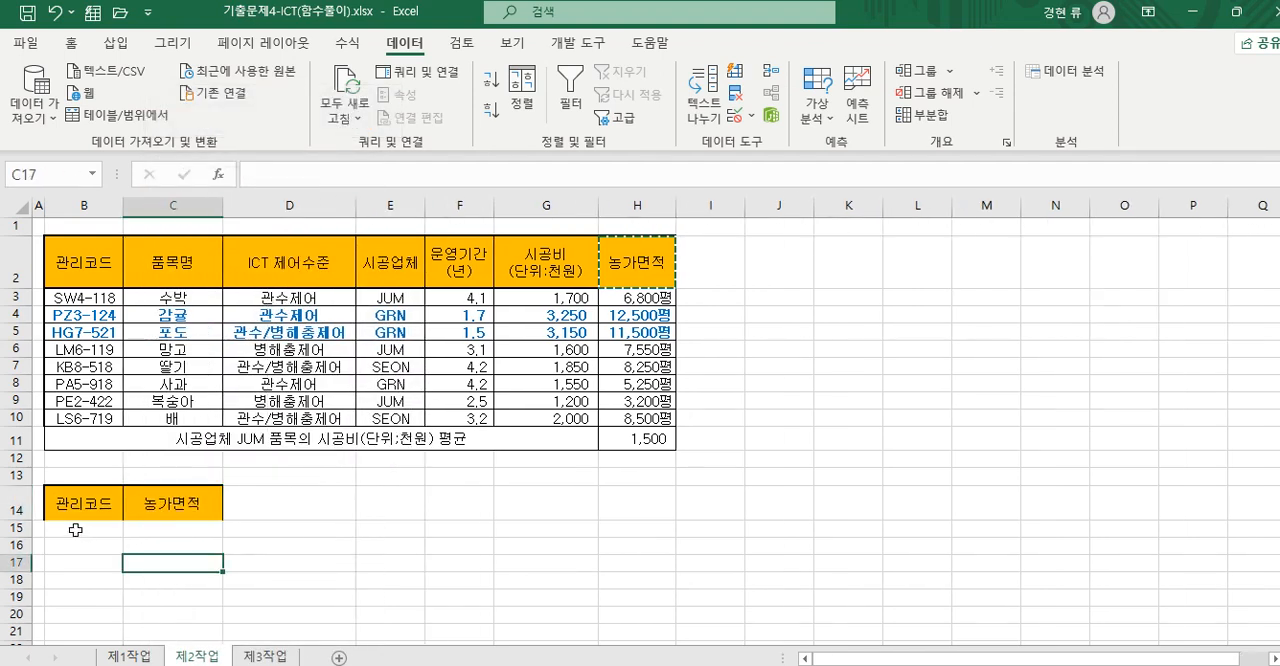
# - Enter the OR filter criteria: L* in B15 under 관리코드 and <=5000 in C16 under 농가면적
pyautogui.click(75, 530)
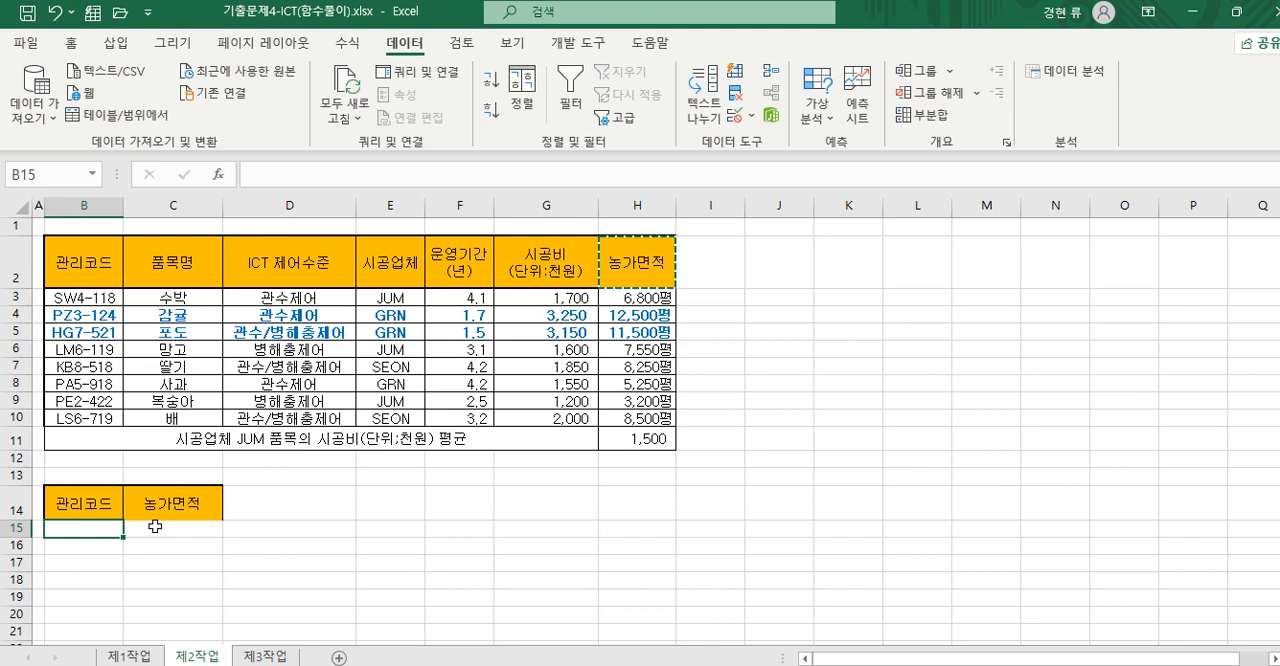
pyautogui.write('L')
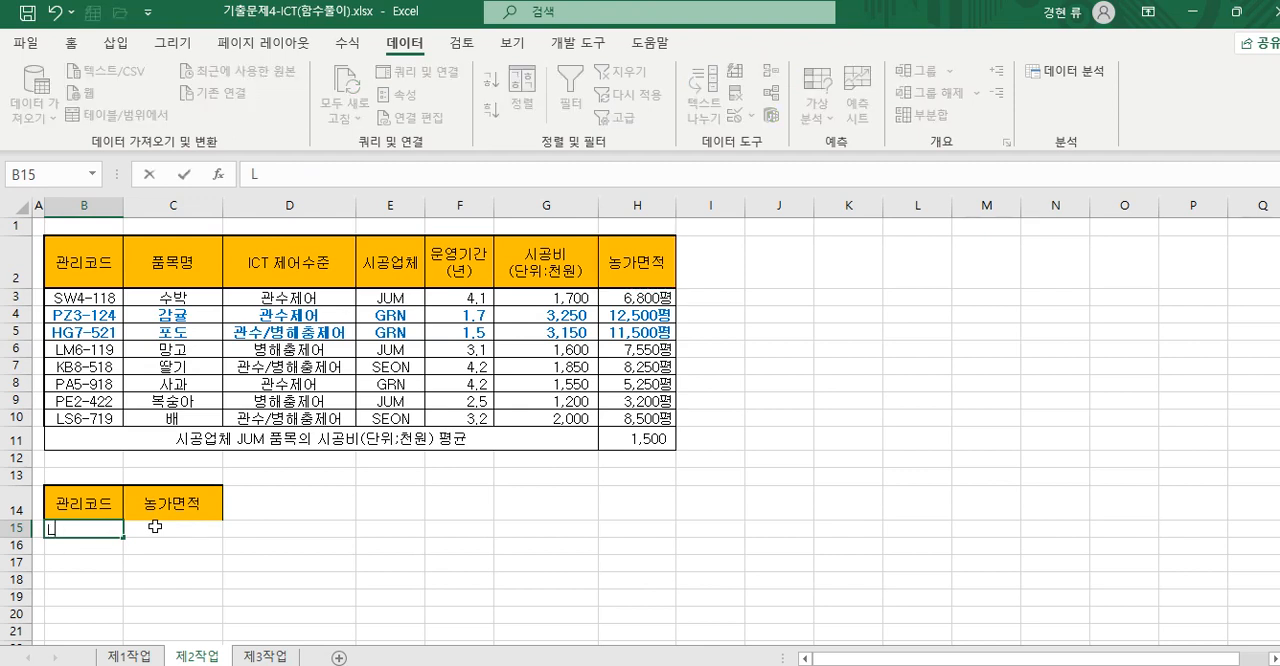
pyautogui.write('*')
pyautogui.click(134, 526)
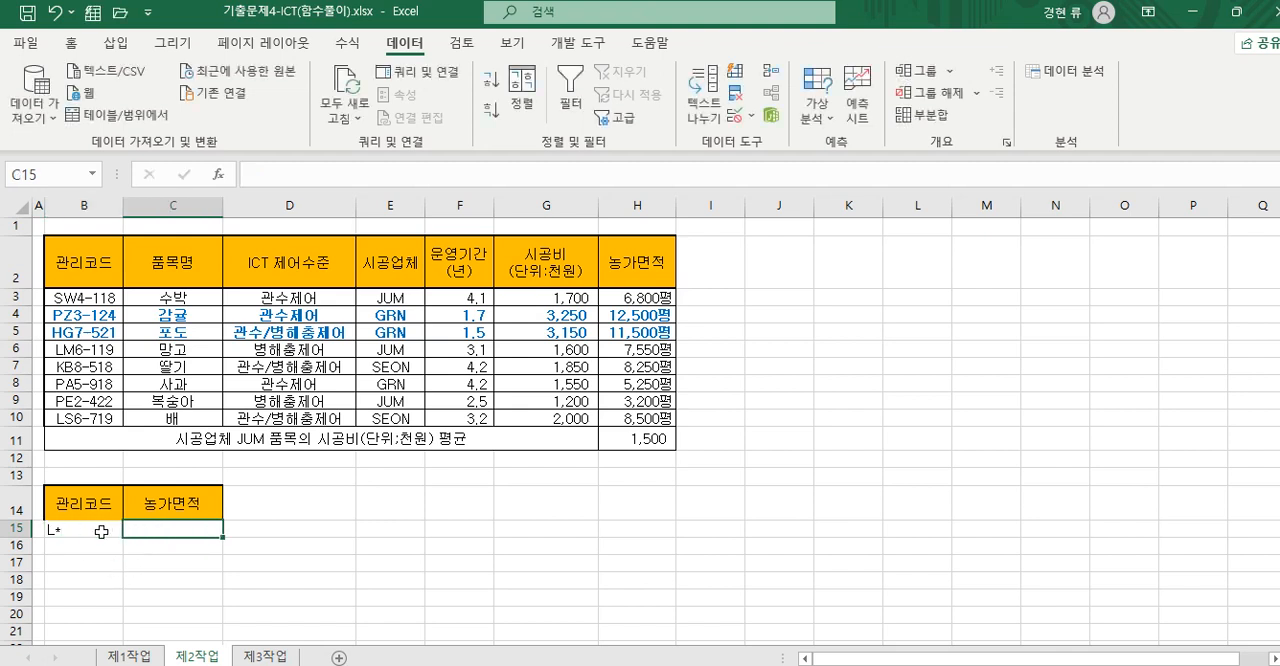
pyautogui.click(165, 547)
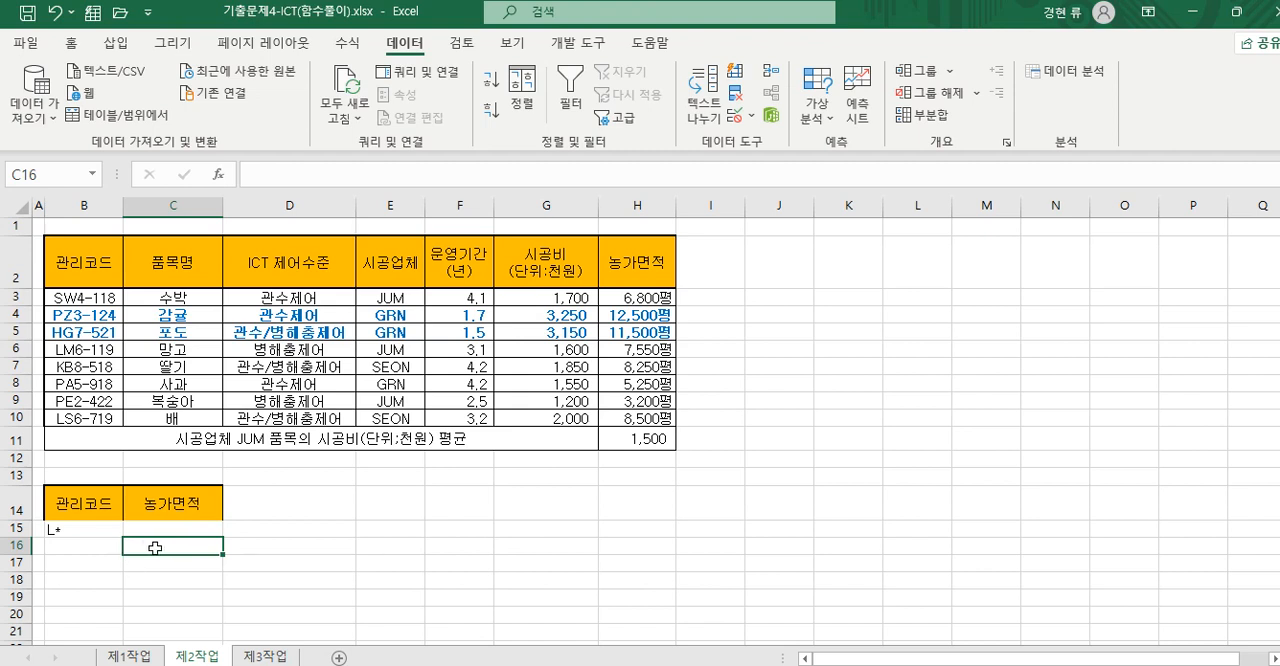
pyautogui.write('<=')
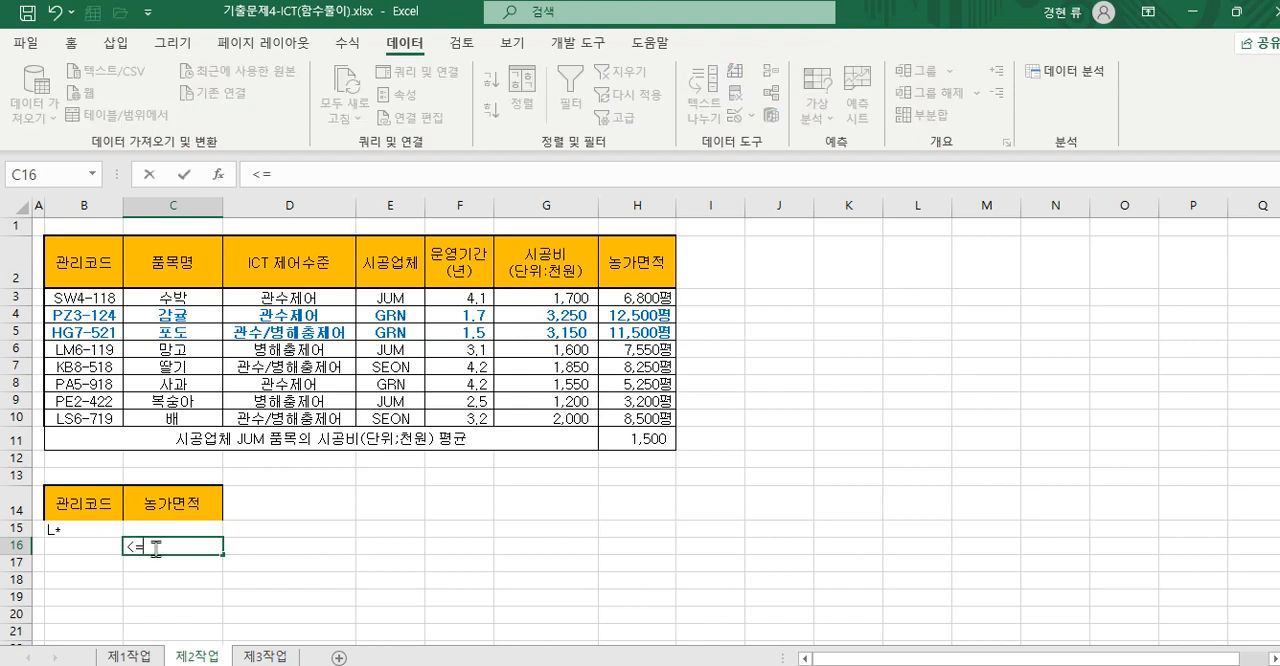
pyautogui.write('5000')
pyautogui.click(343, 574)
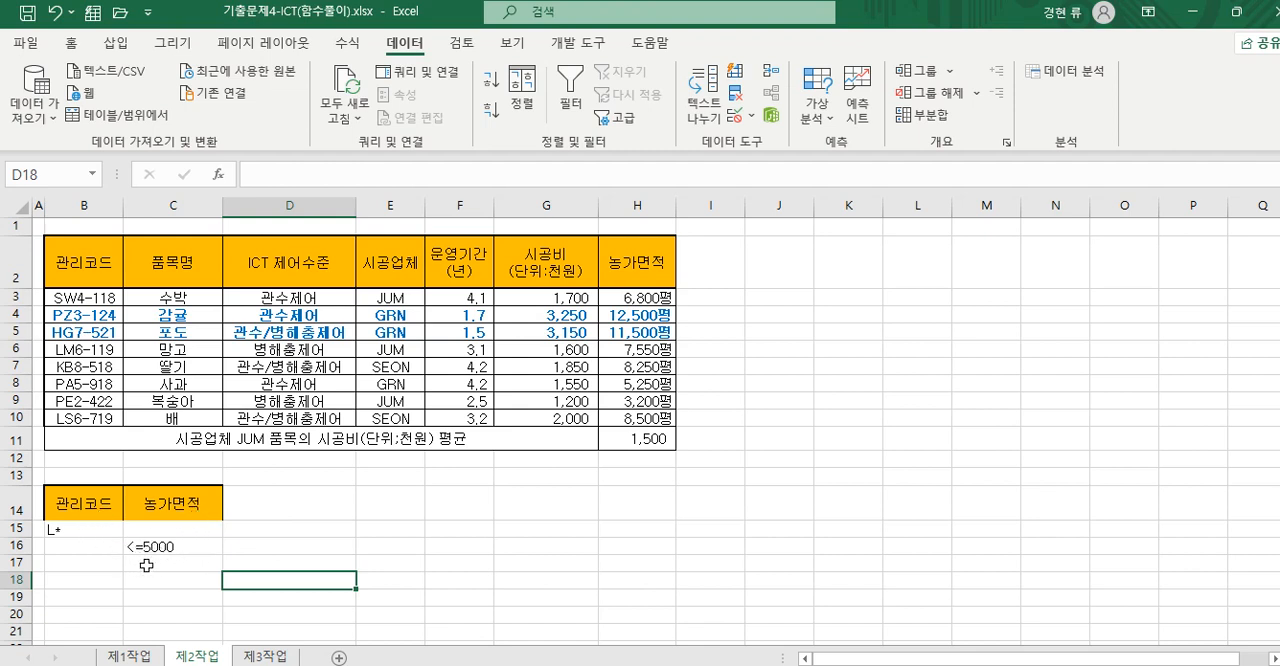
# - Apply all borders to the criteria range B14:C16 and center its contents
pyautogui.moveTo(92, 516); pyautogui.dragTo(169, 546)
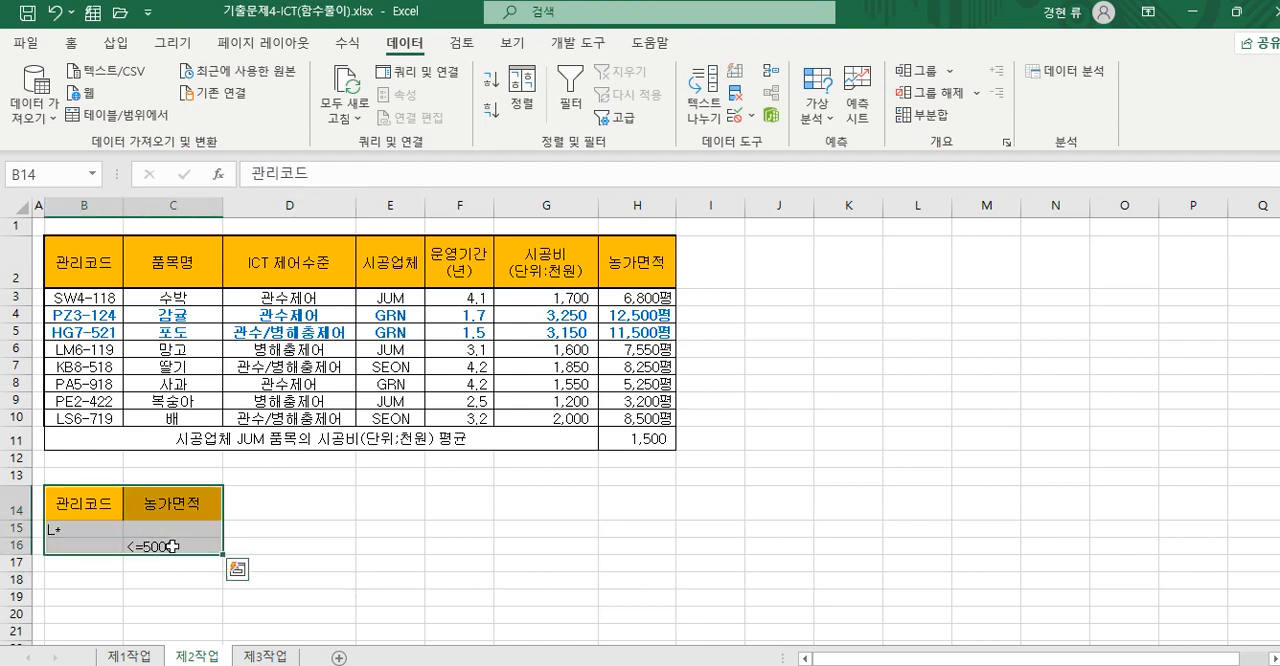
pyautogui.click(71, 43)
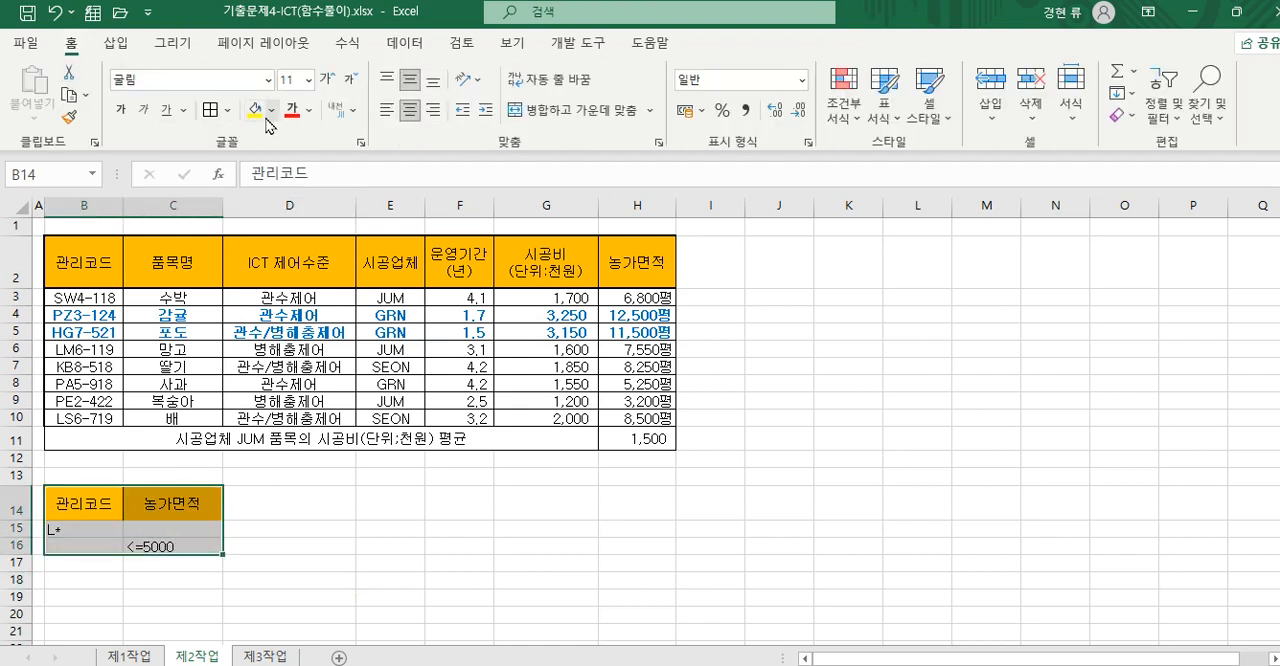
pyautogui.click(228, 110)
pyautogui.click(272, 310)
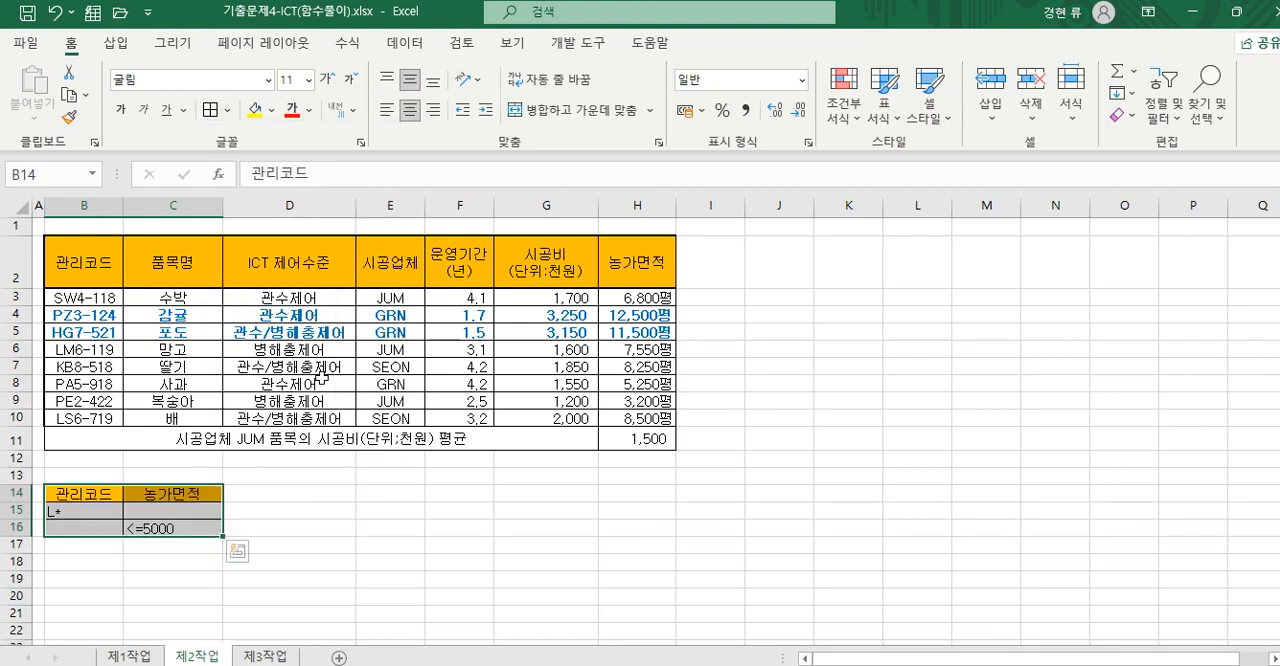
pyautogui.click(410, 110)
pyautogui.click(337, 526)
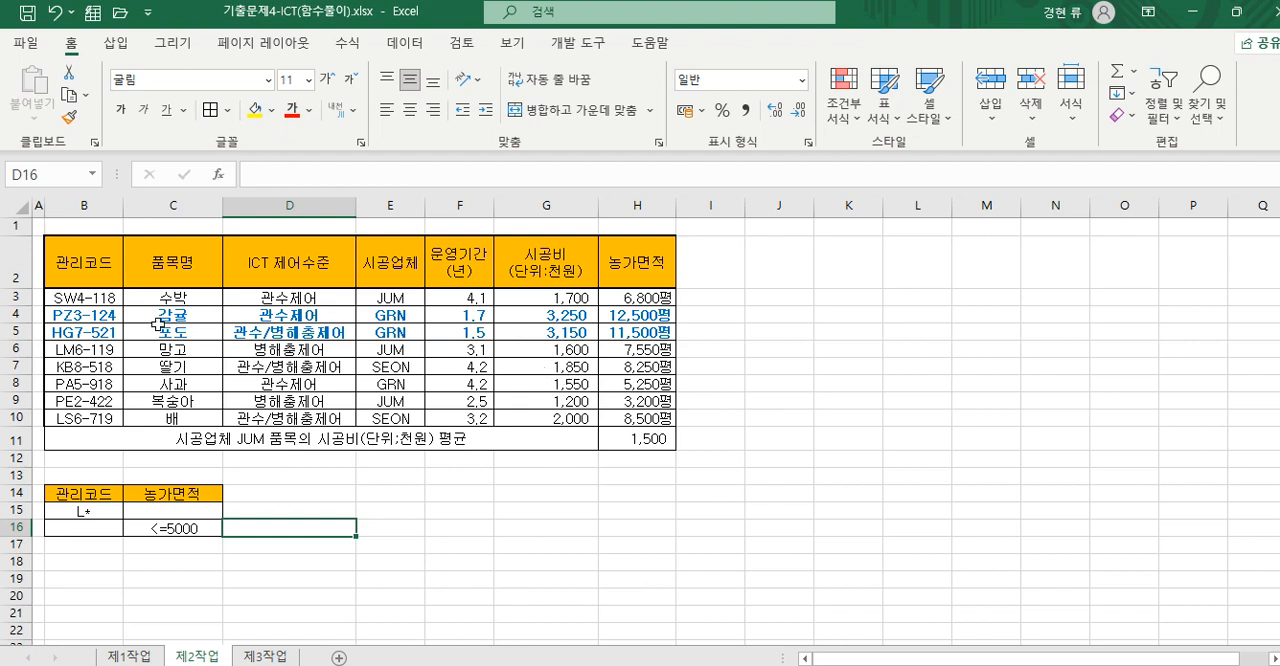
# - Copy the 품목명, 운영기간, 시공비 and 농가면적 headers together from row 2 and paste them starting at B18
pyautogui.click(100, 578)
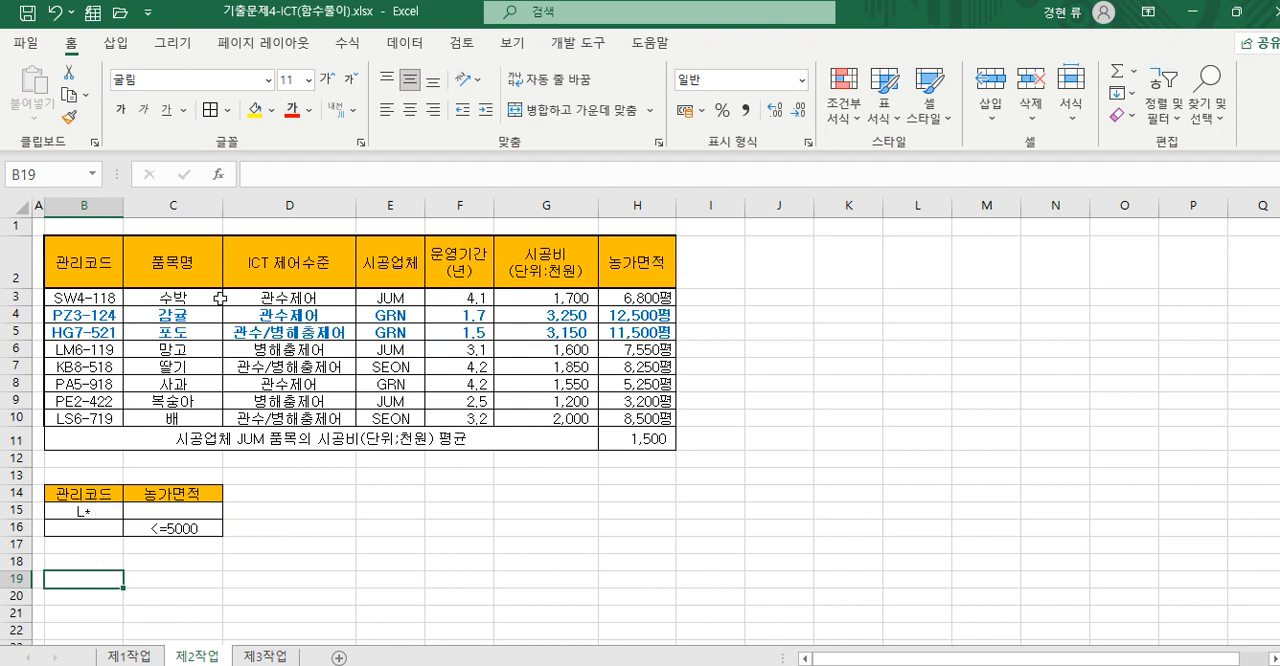
pyautogui.click(176, 265)
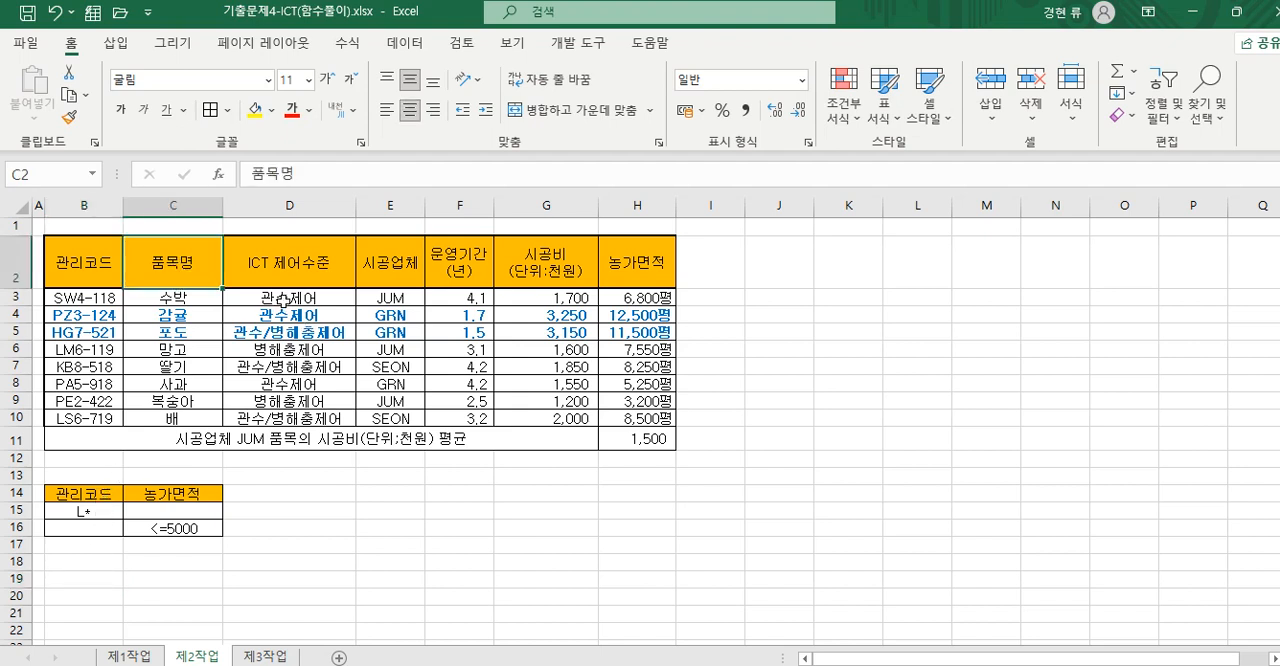
pyautogui.keyDown('ctrl'); pyautogui.click(470, 268); pyautogui.keyUp('ctrl')
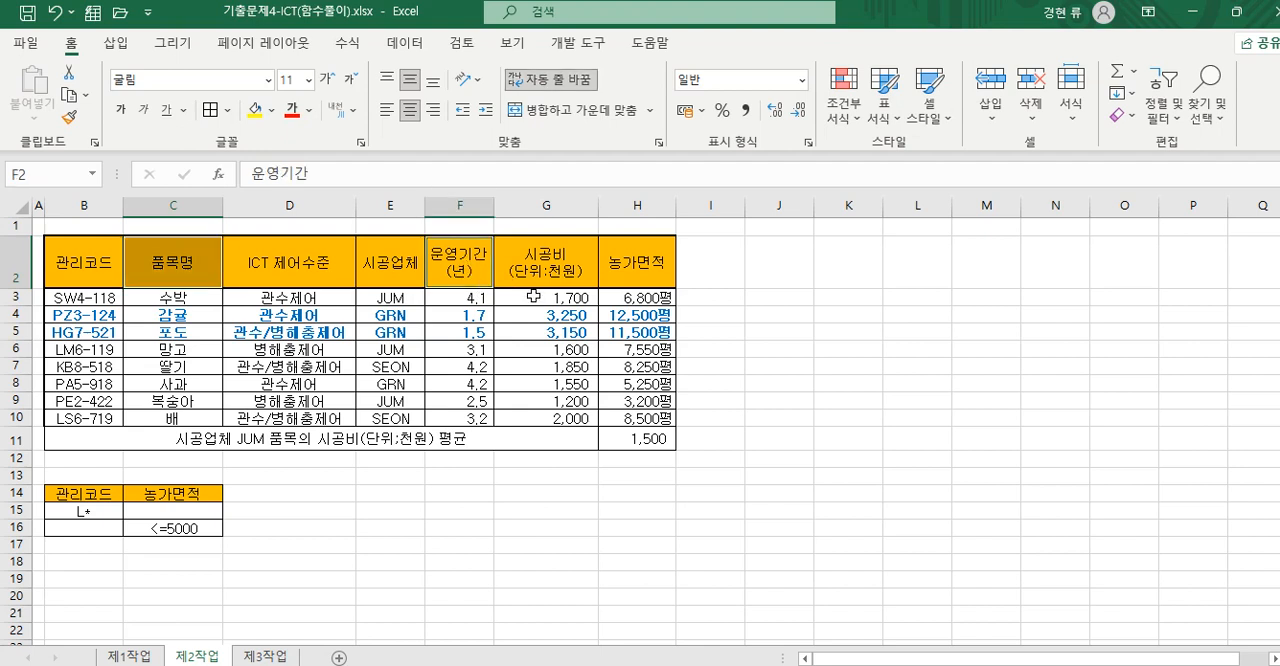
pyautogui.keyDown('ctrl'); pyautogui.click(559, 271); pyautogui.keyUp('ctrl')
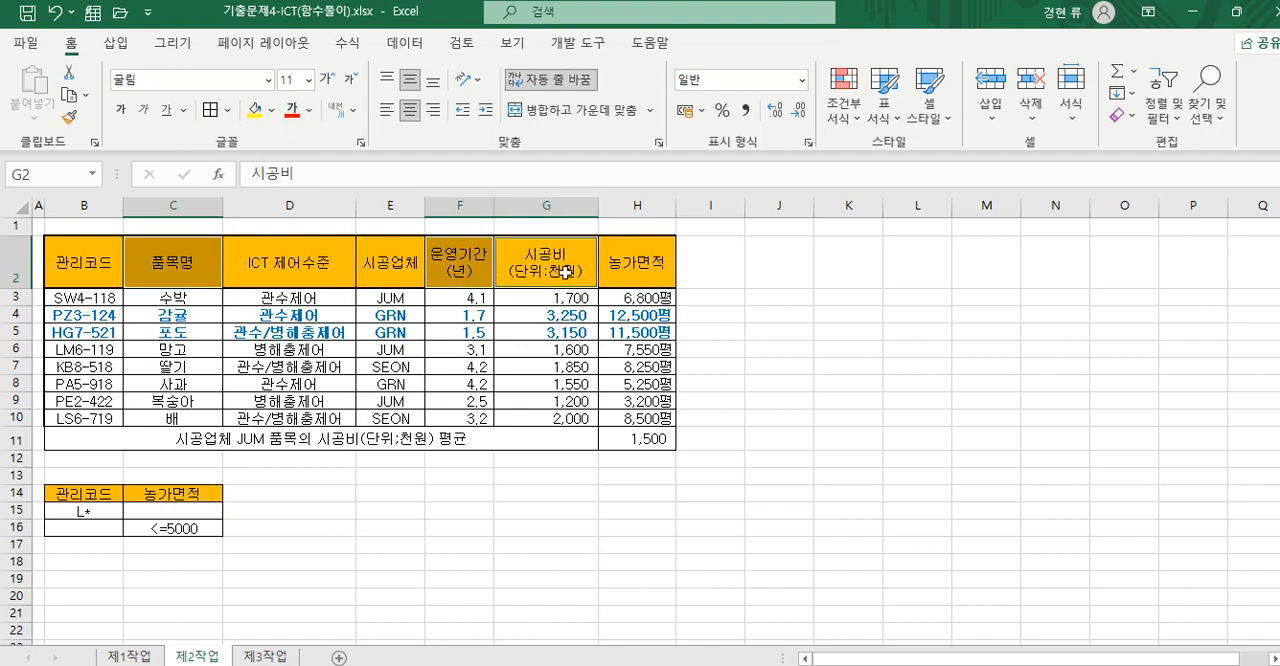
pyautogui.keyDown('ctrl'); pyautogui.click(632, 270); pyautogui.keyUp('ctrl')
pyautogui.rightClick(642, 266)
pyautogui.click(690, 167)
pyautogui.click(76, 563)
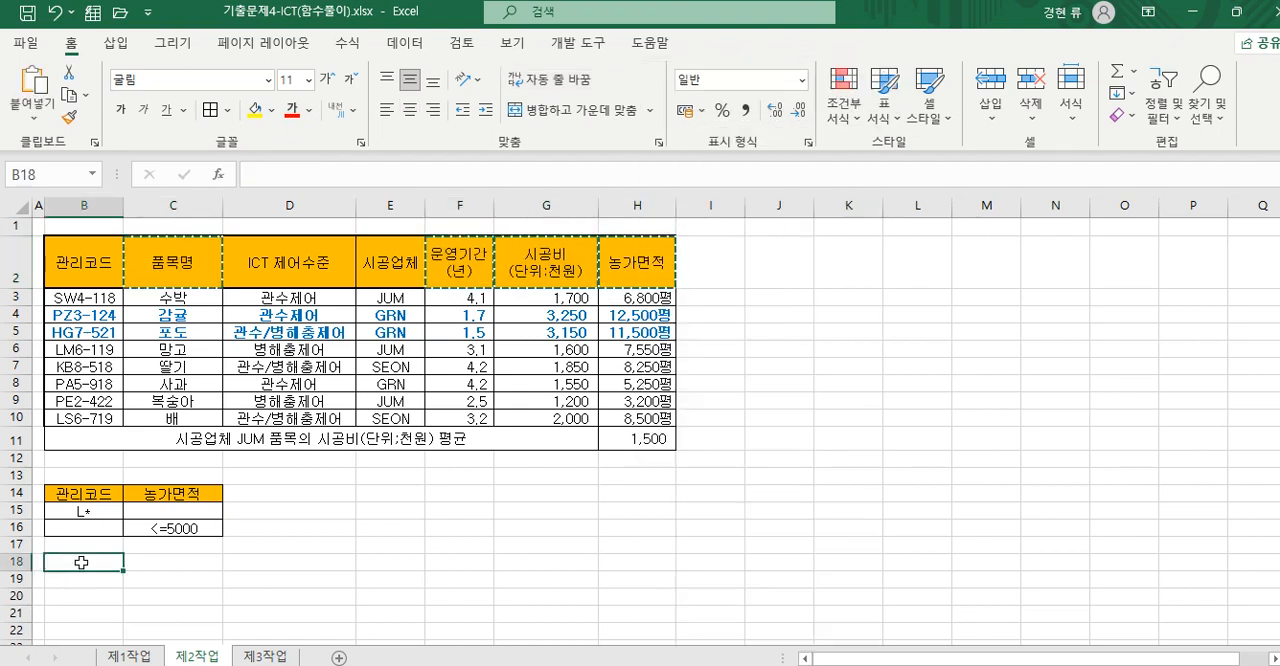
pyautogui.rightClick(78, 564)
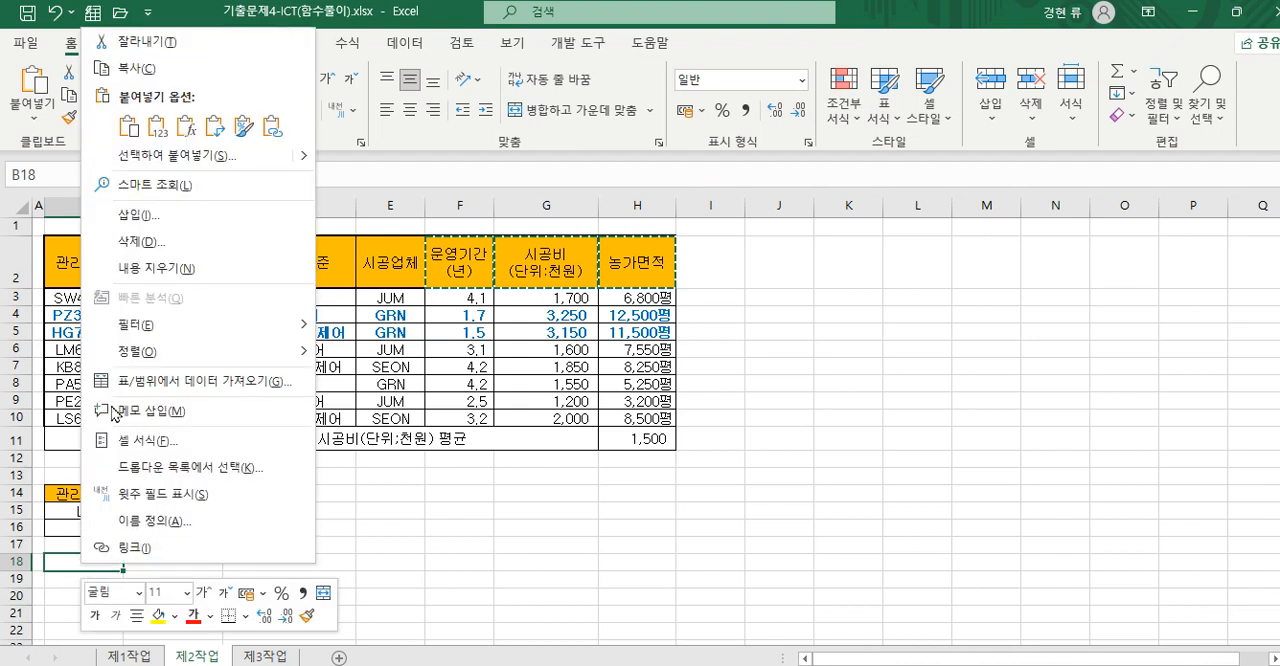
pyautogui.click(128, 127)
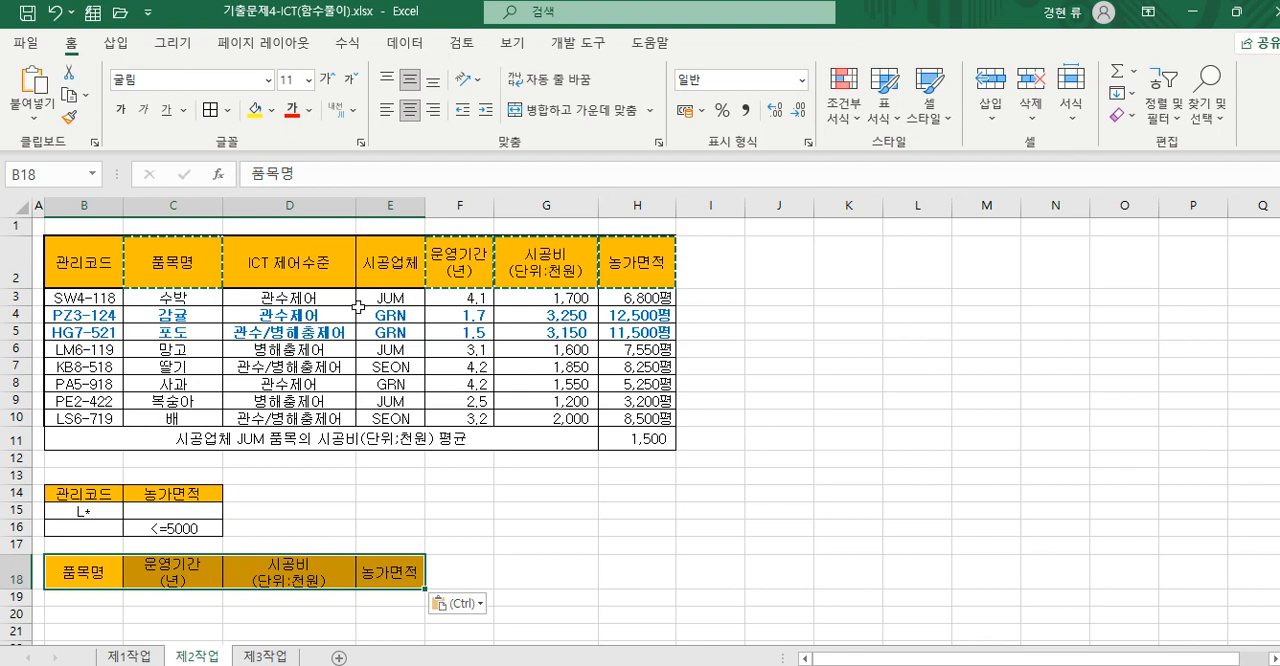
# - Start an advanced filter on the table B2:H10, leaving out the average row, with B14:C16 as the criteria range
pyautogui.press('Escape')
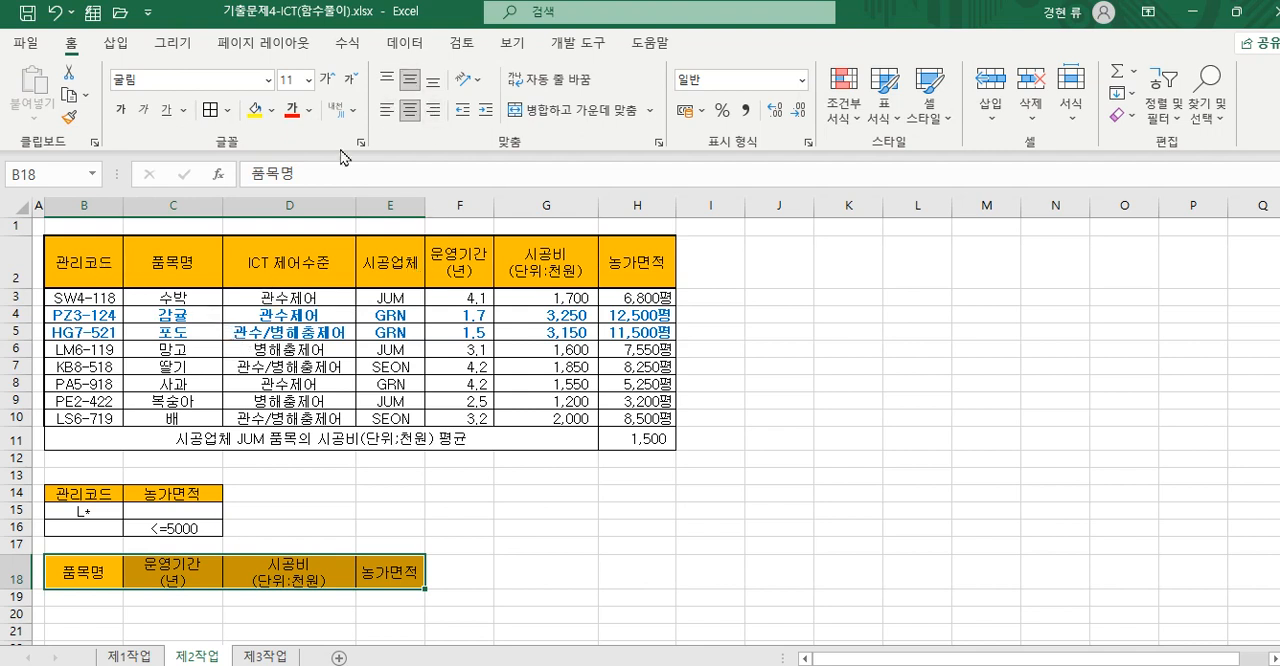
pyautogui.moveTo(110, 262); pyautogui.dragTo(658, 419)
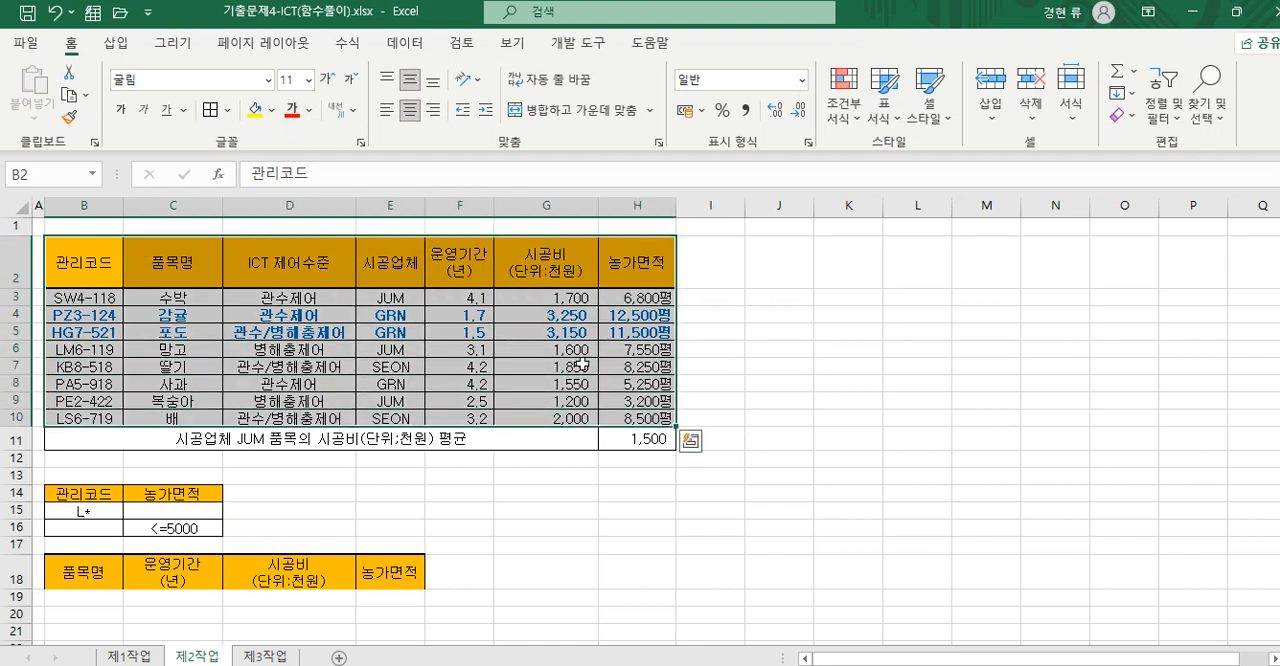
pyautogui.click(543, 490)
pyautogui.moveTo(63, 437); pyautogui.dragTo(650, 442)
pyautogui.click(623, 495)
pyautogui.moveTo(82, 277); pyautogui.dragTo(640, 418)
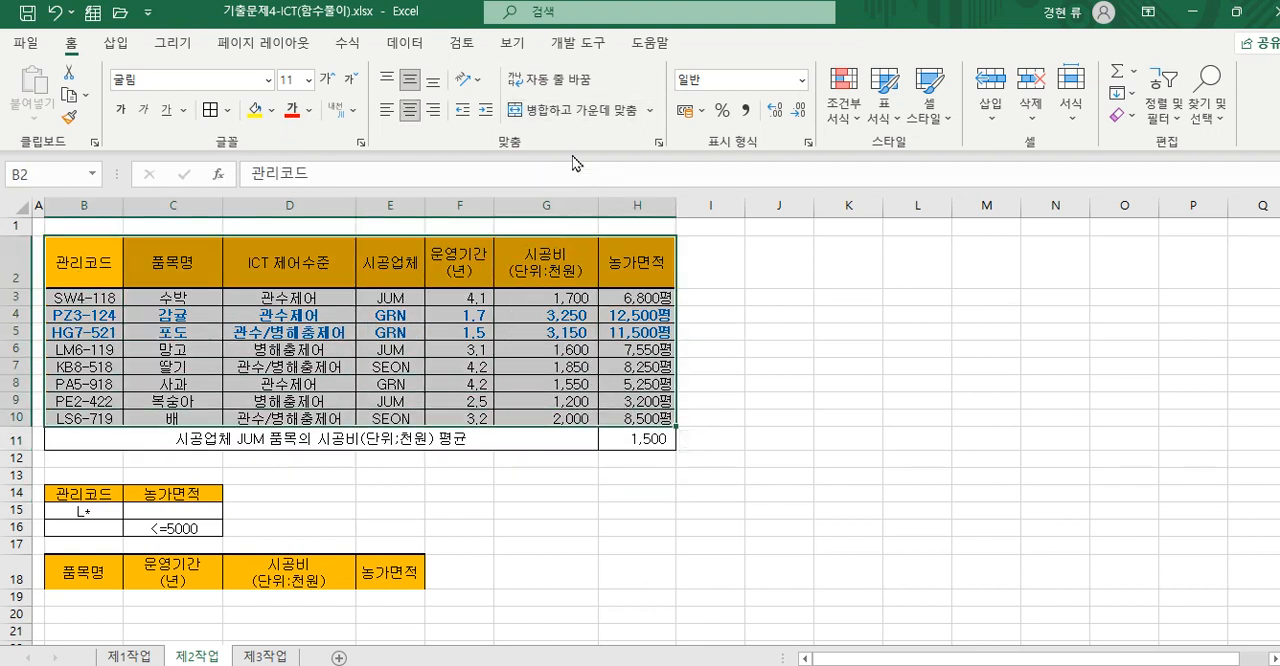
pyautogui.click(405, 43)
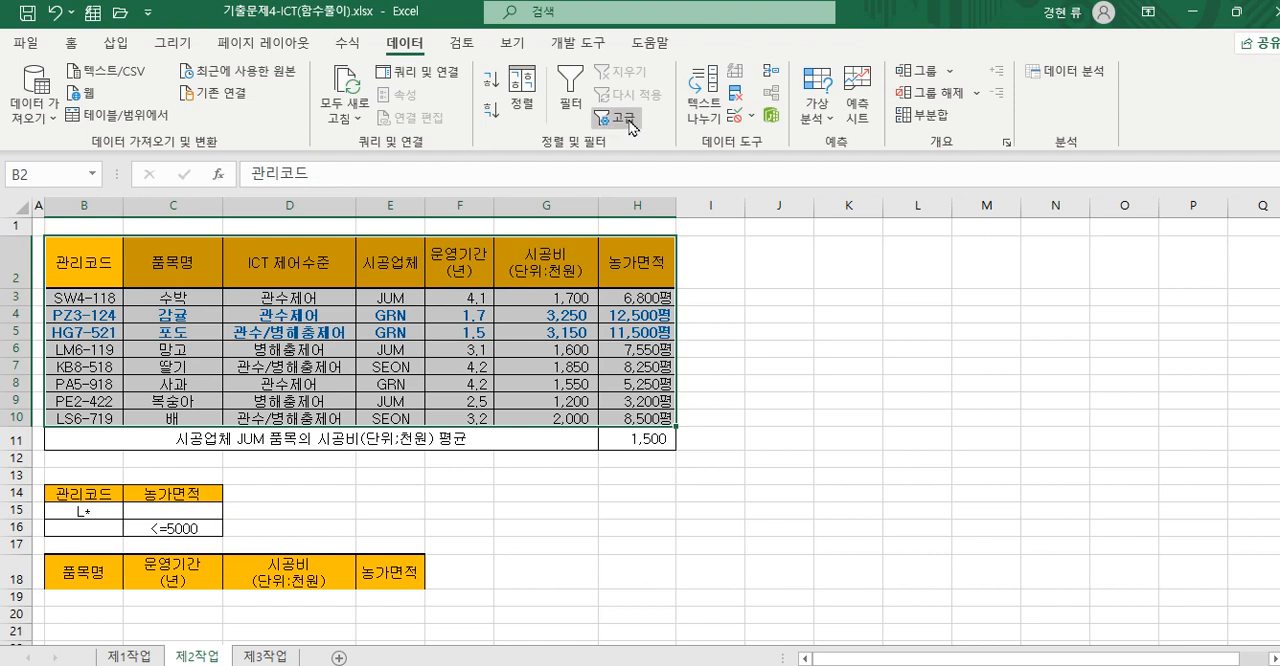
pyautogui.click(622, 118)
pyautogui.click(724, 369)
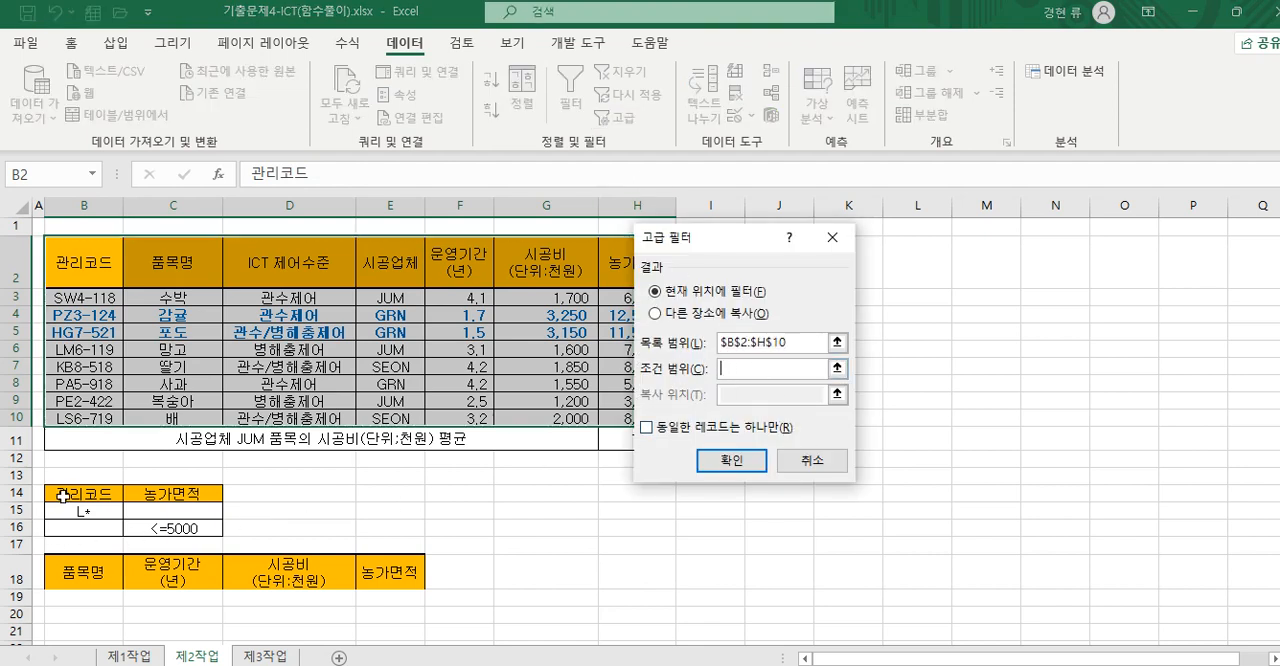
pyautogui.moveTo(64, 494); pyautogui.dragTo(197, 531)
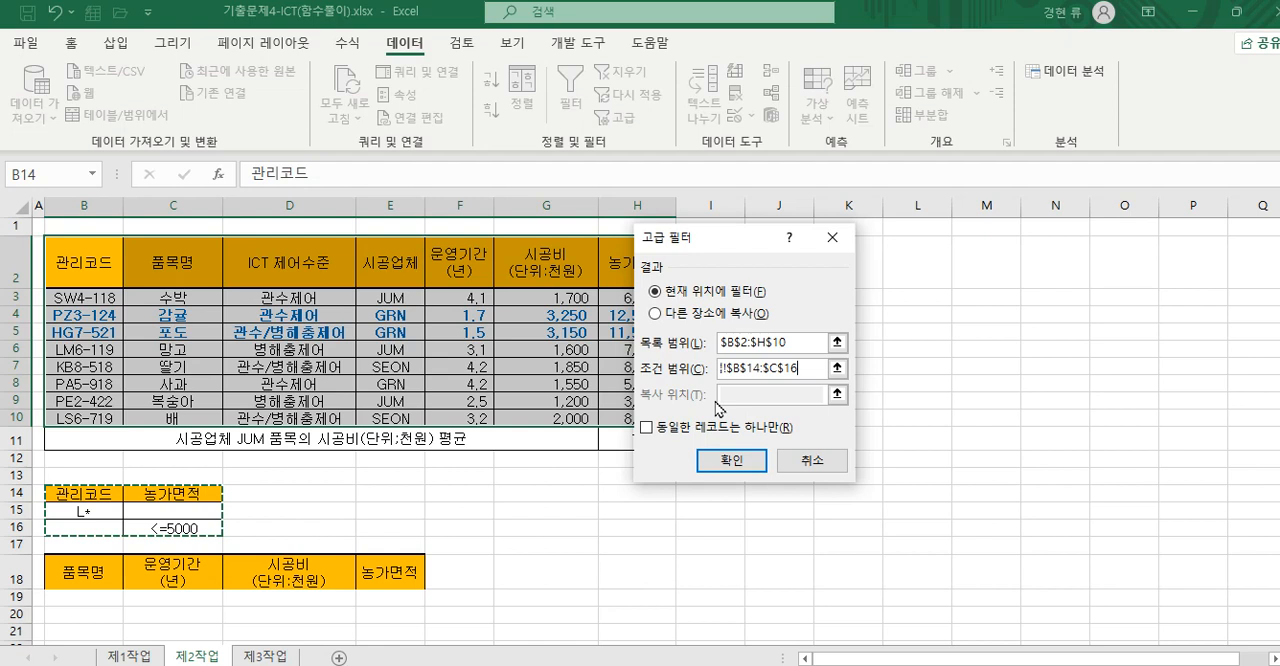
# - Have the advanced filter copy its results to another location, with the headers B18:E18 as the destination, and run it
pyautogui.click(662, 316)
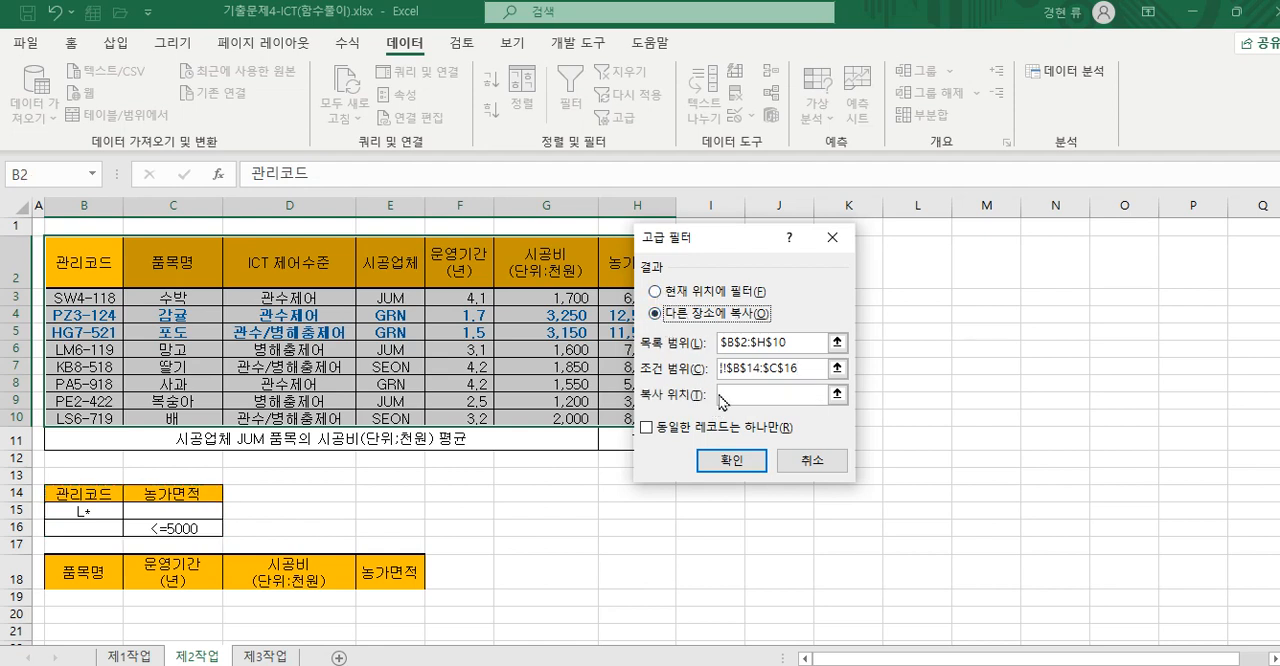
pyautogui.click(738, 396)
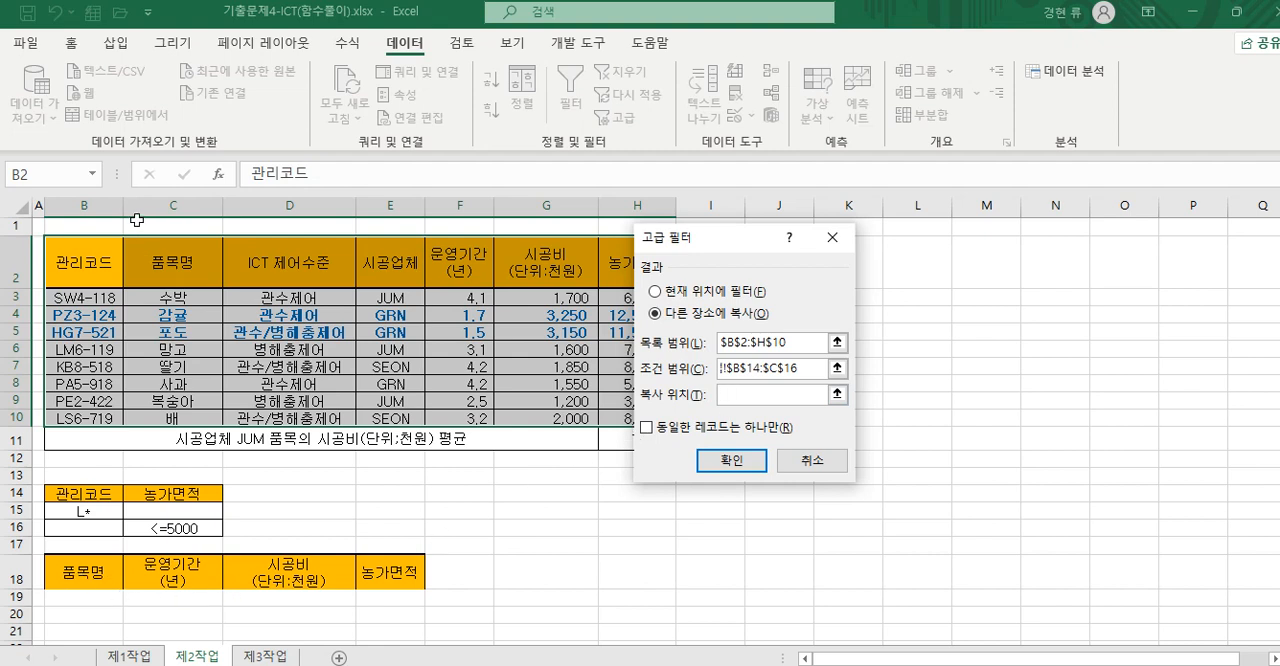
pyautogui.moveTo(82, 577); pyautogui.dragTo(370, 574)
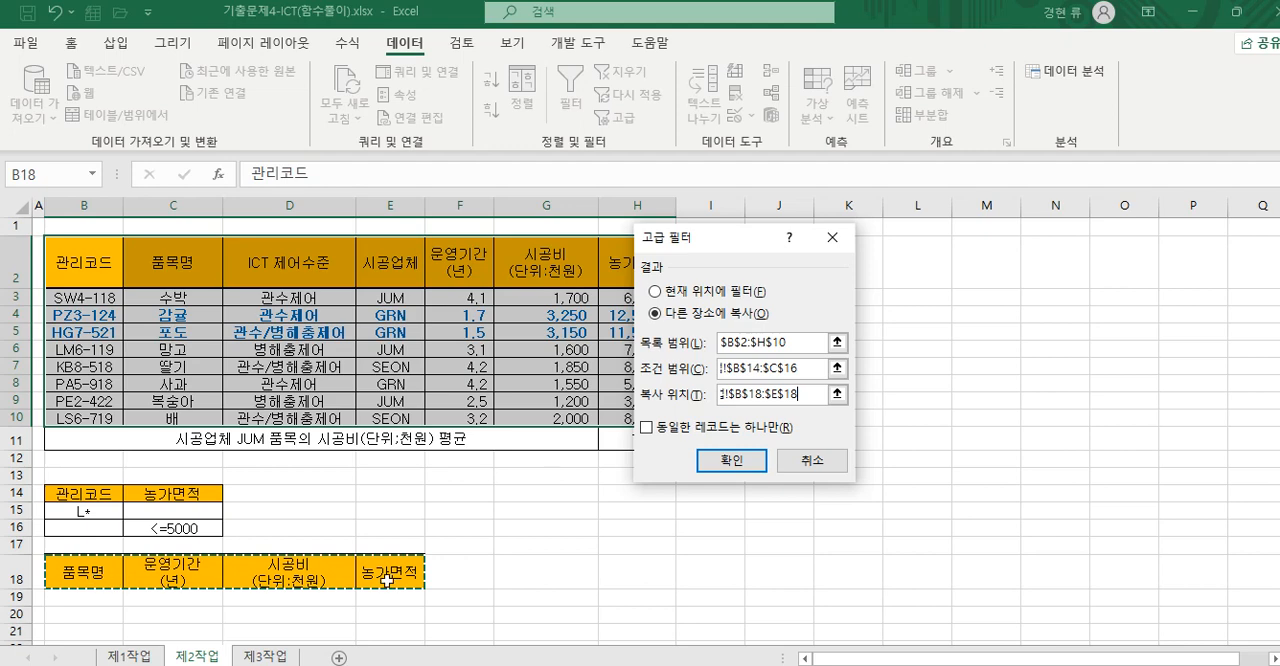
pyautogui.click(737, 468)
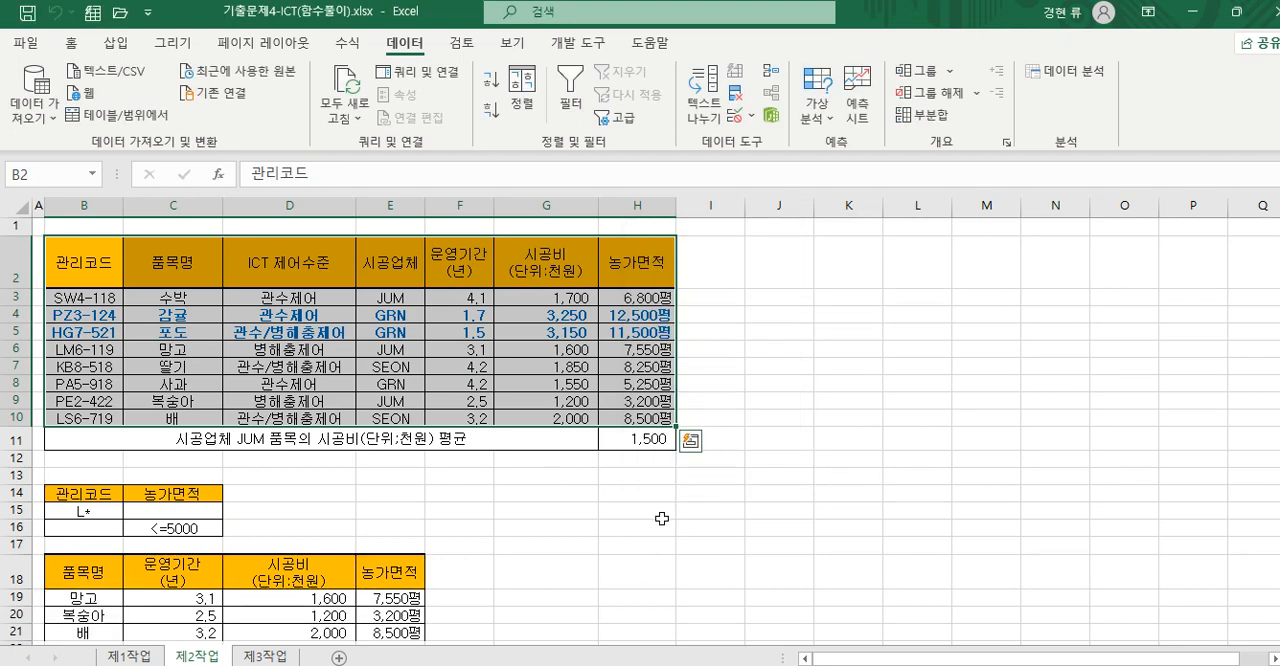
# - Apply all borders to the filtered result table B18:E21
pyautogui.scroll(-2, 662, 518)
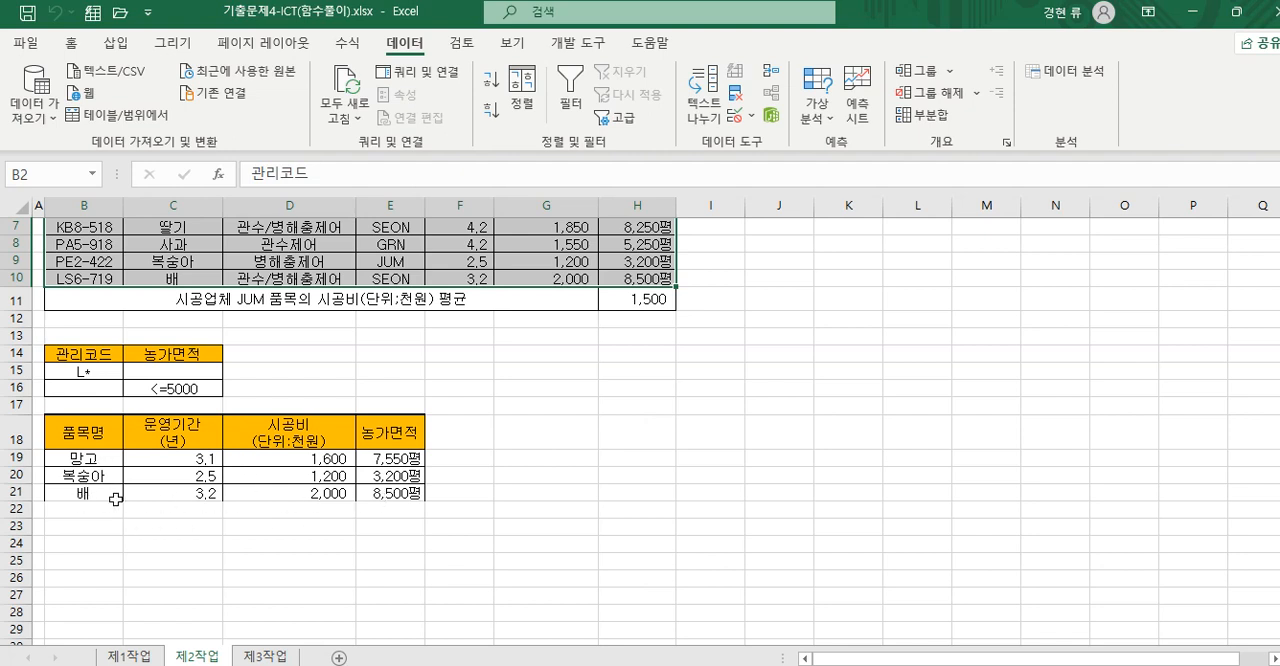
pyautogui.moveTo(80, 440); pyautogui.dragTo(364, 491)
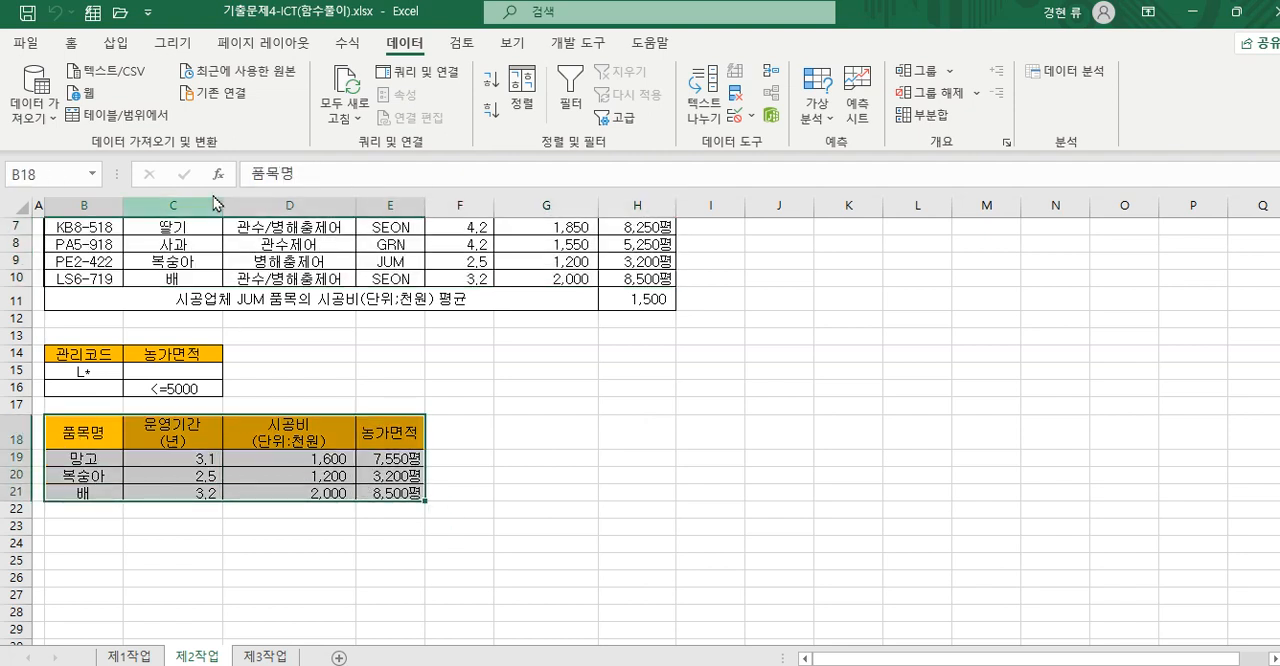
pyautogui.click(71, 43)
pyautogui.click(210, 113)
pyautogui.click(250, 525)
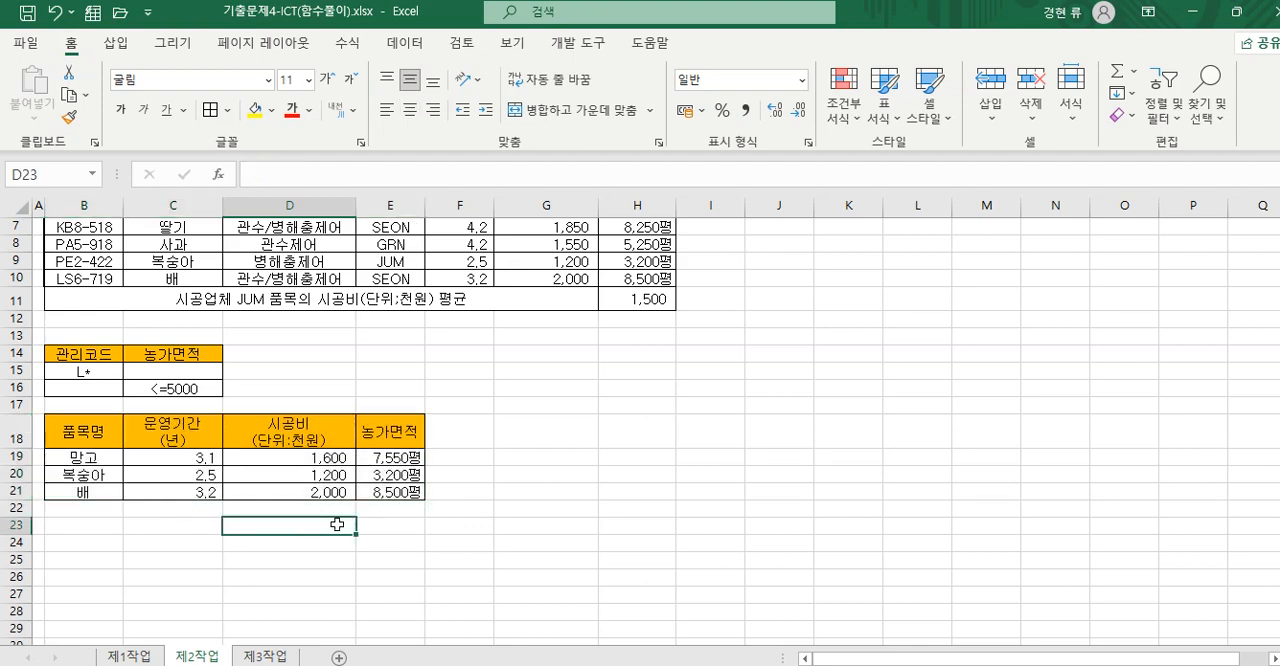
# - Review the DAVERAGE formula in H11, the filter criteria and the extracted table on the 제2작업 sheet
pyautogui.scroll(2, 348, 507)
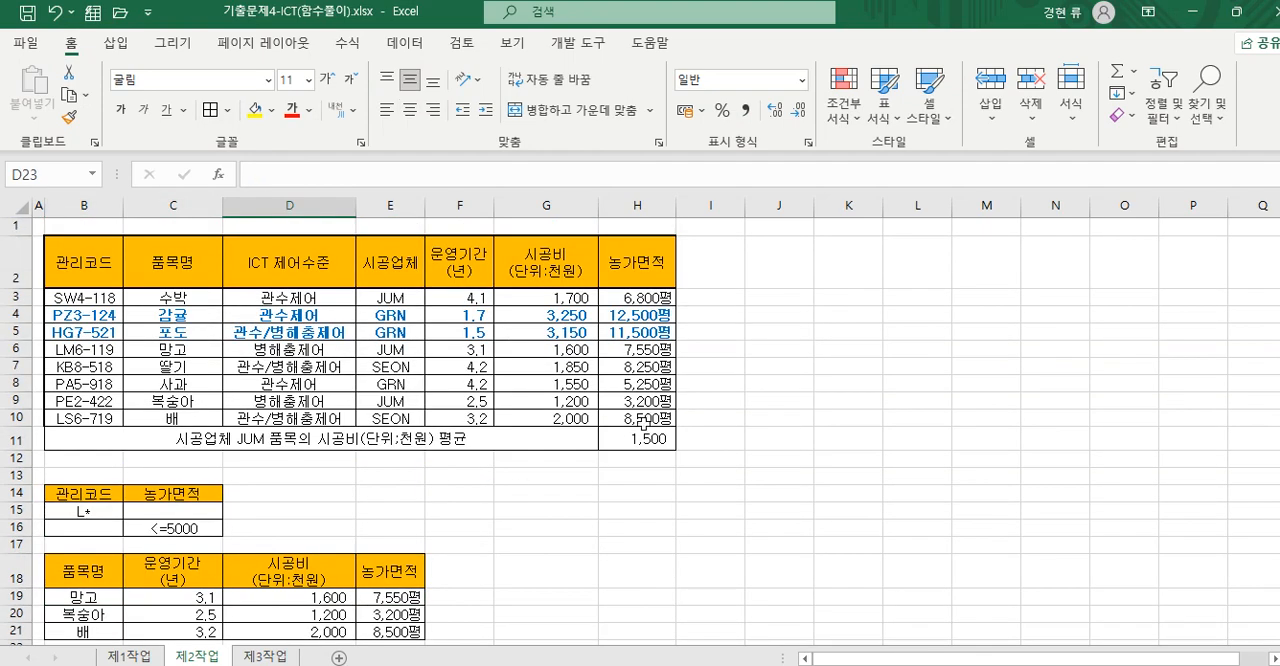
pyautogui.click(632, 439)
pyautogui.scroll(-2, 512, 566)
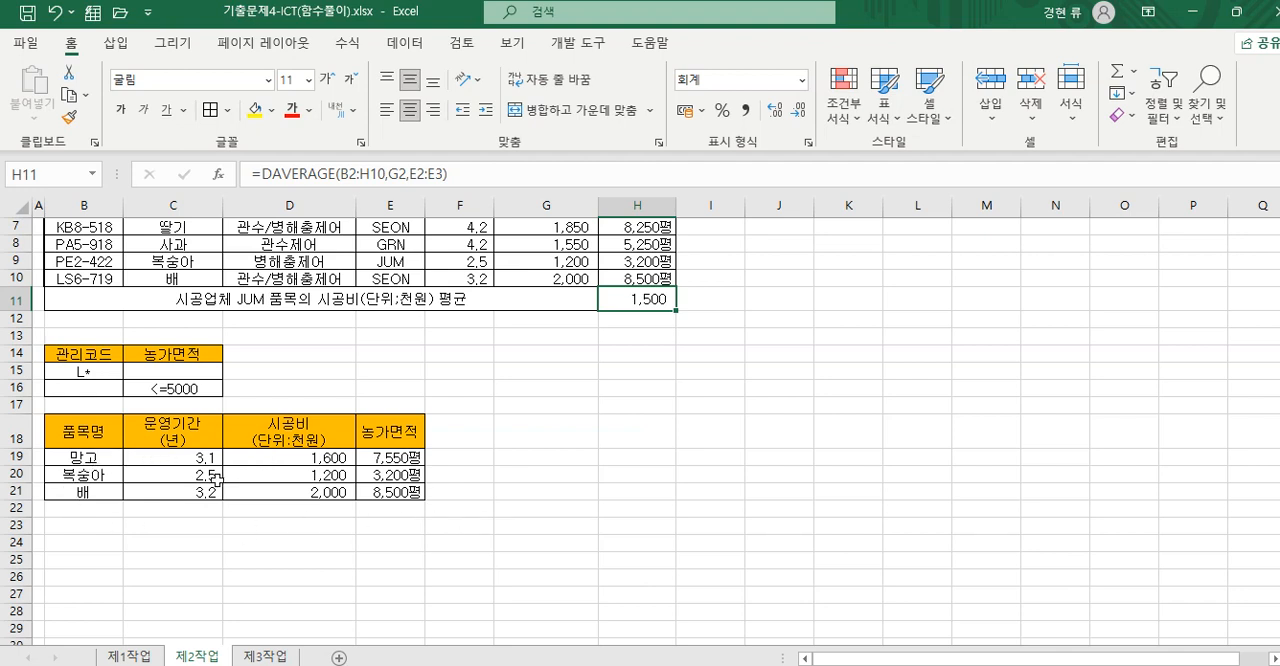
pyautogui.scroll(1, 236, 445)
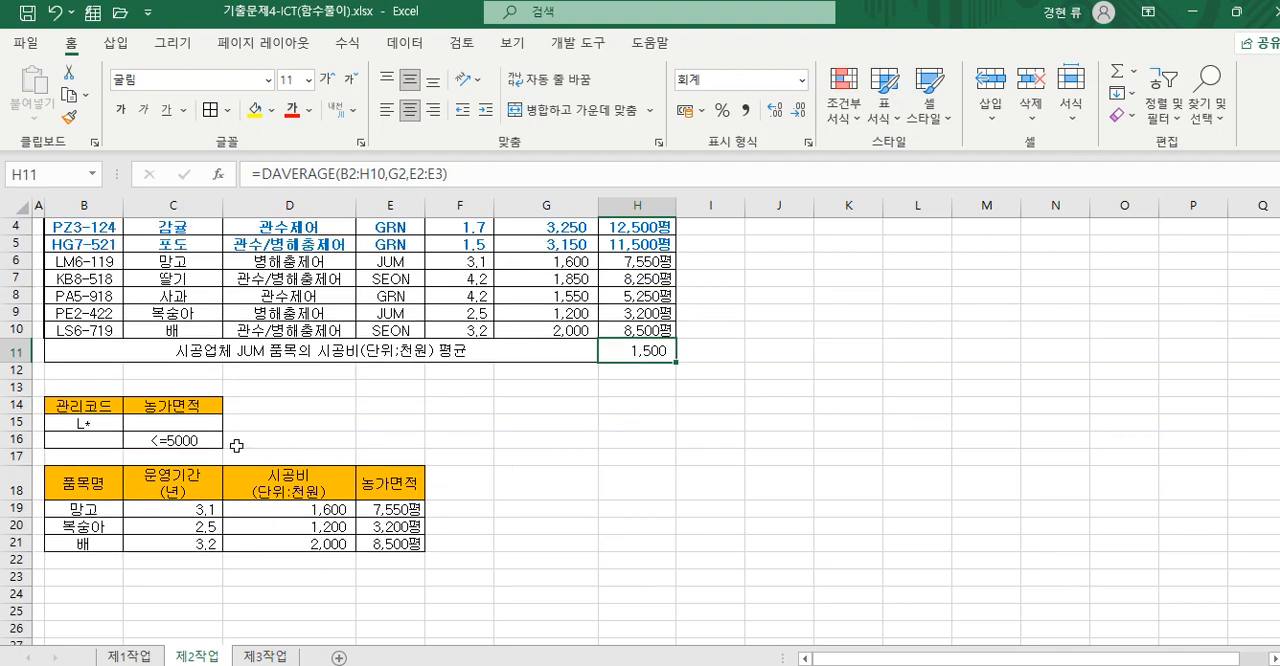
pyautogui.scroll(1, 524, 496)
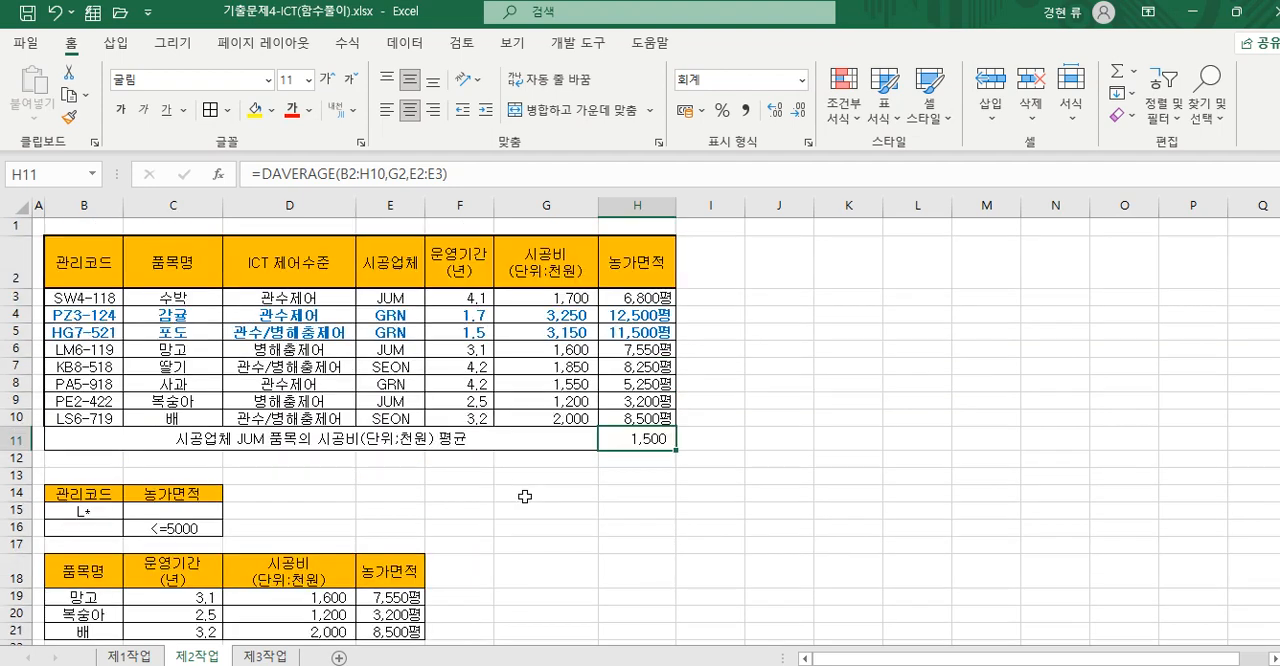
pyautogui.scroll(-1, 524, 496)
pyautogui.scroll(1, 524, 496)
pyautogui.scroll(-1, 524, 496)
pyautogui.scroll(1, 524, 496)
# - Run a second advanced filter on B2:H10 with criteria B14:C16, copying all columns of the matching records to a blank area starting at G18
pyautogui.moveTo(86, 262); pyautogui.dragTo(643, 423)
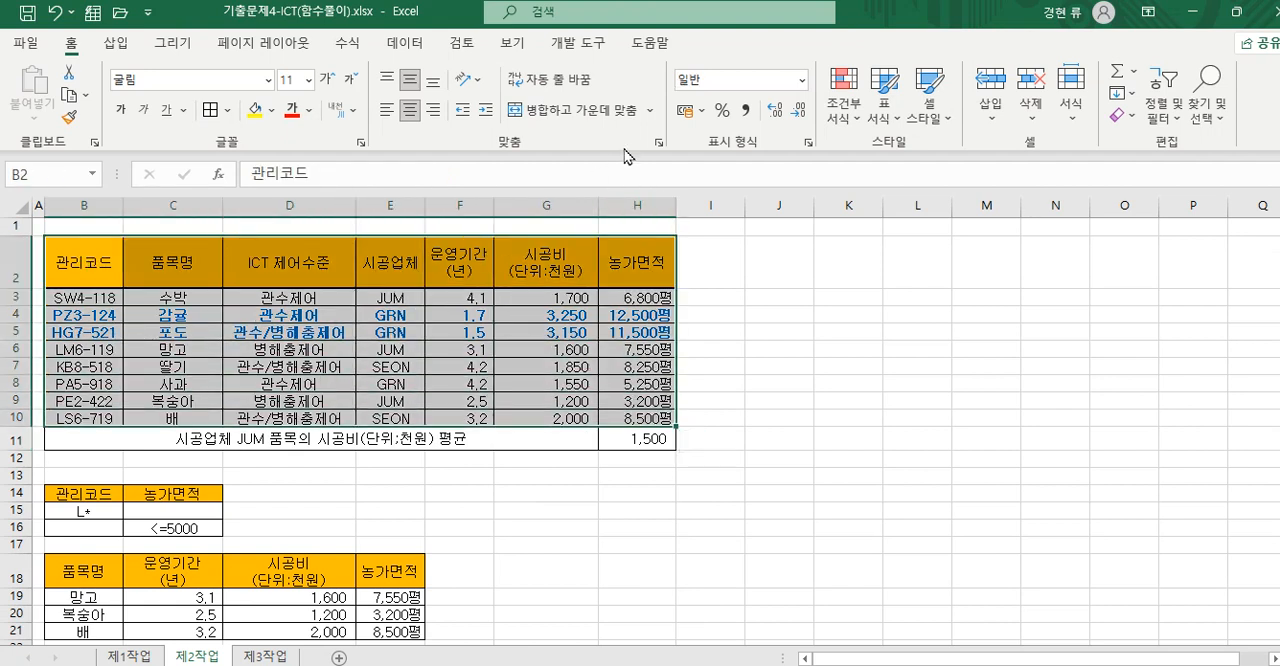
pyautogui.click(404, 43)
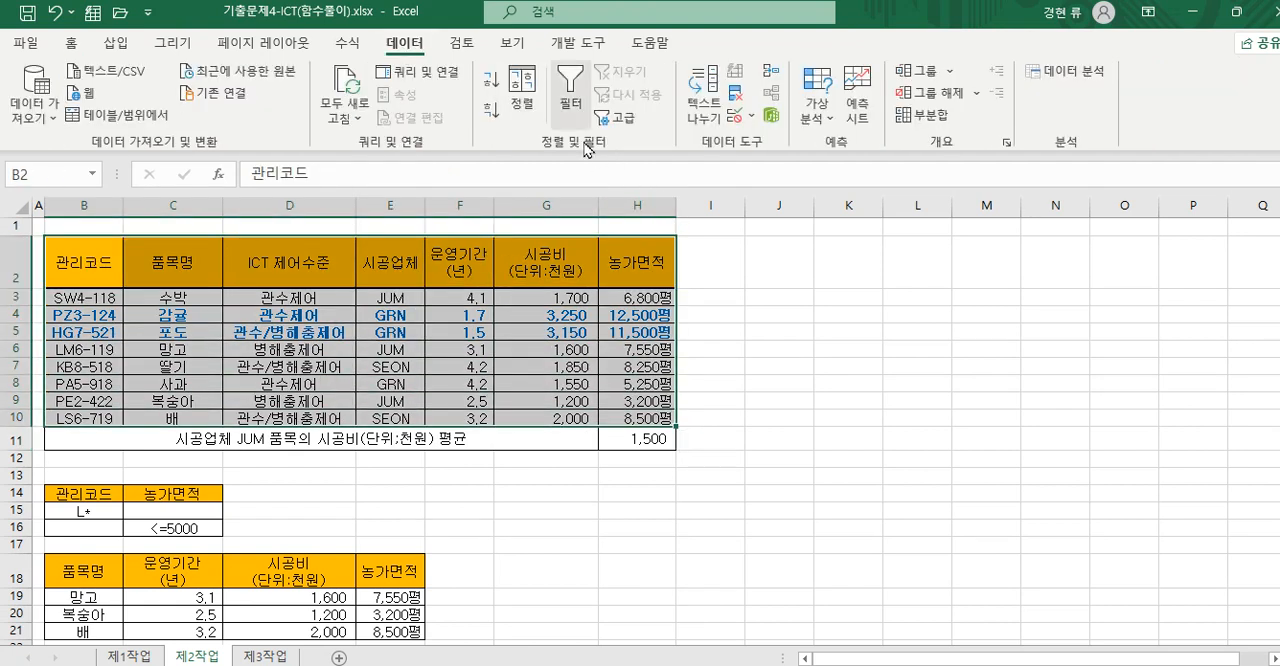
pyautogui.click(625, 118)
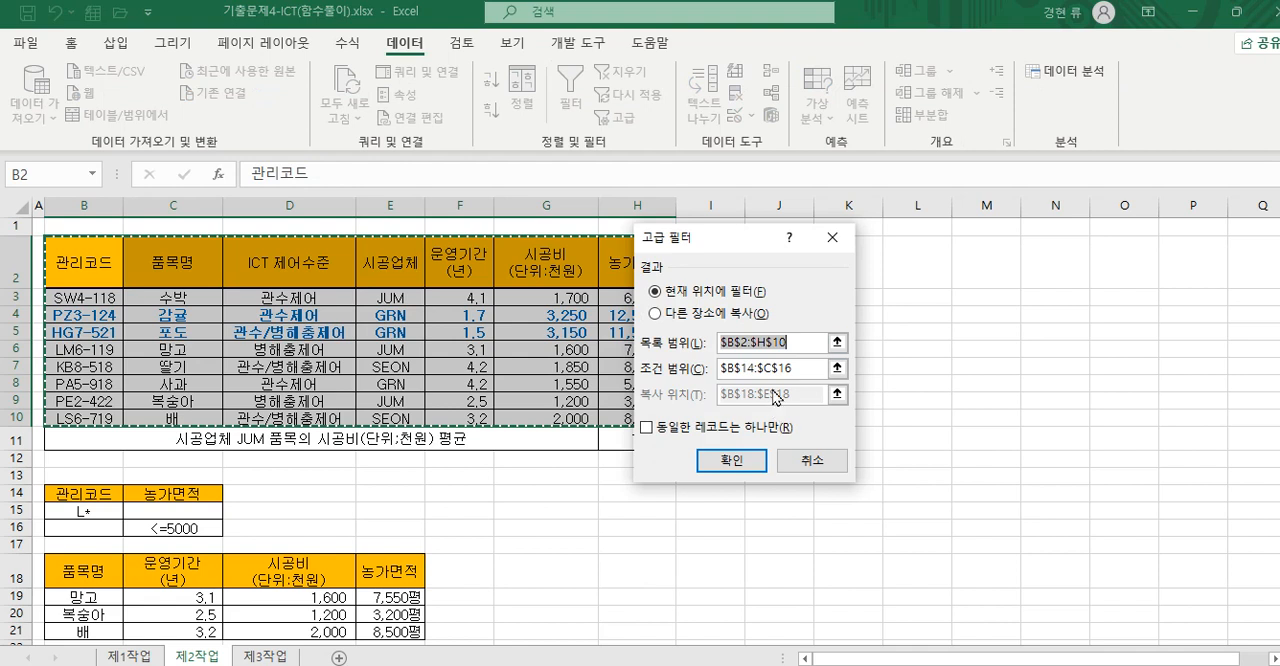
pyautogui.moveTo(791, 370); pyautogui.dragTo(690, 377)
pyautogui.moveTo(80, 493); pyautogui.dragTo(205, 530)
pyautogui.click(656, 313)
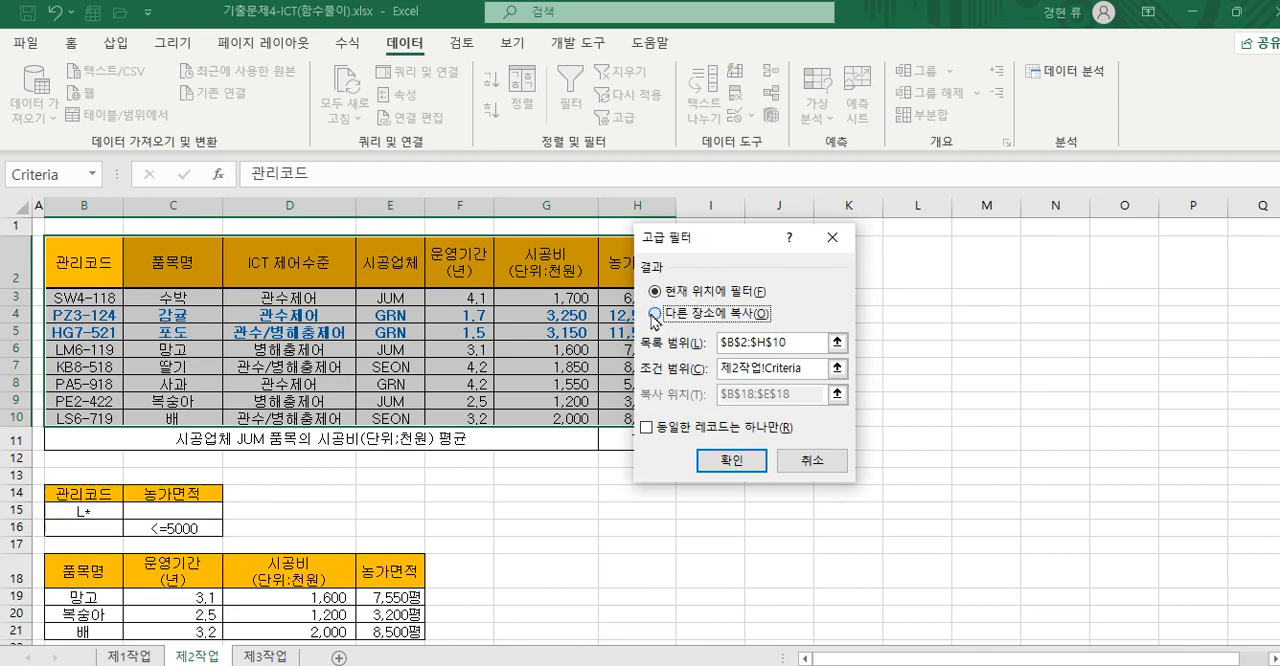
pyautogui.click(786, 398)
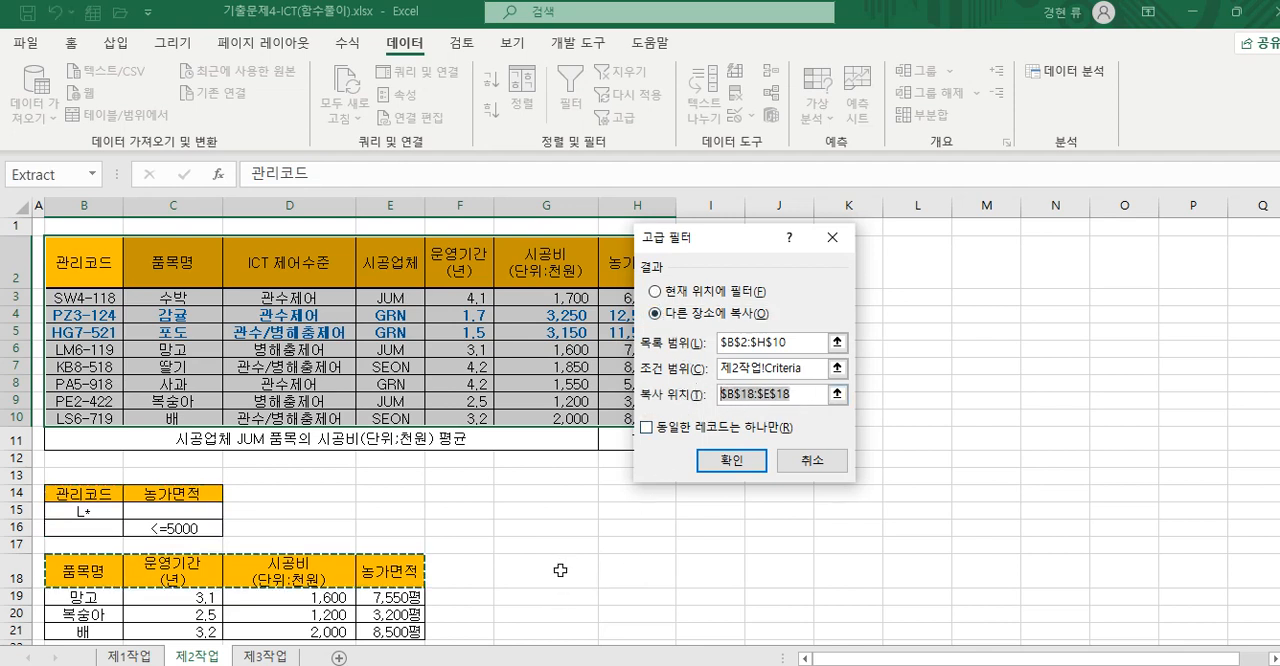
pyautogui.click(560, 570)
pyautogui.click(735, 462)
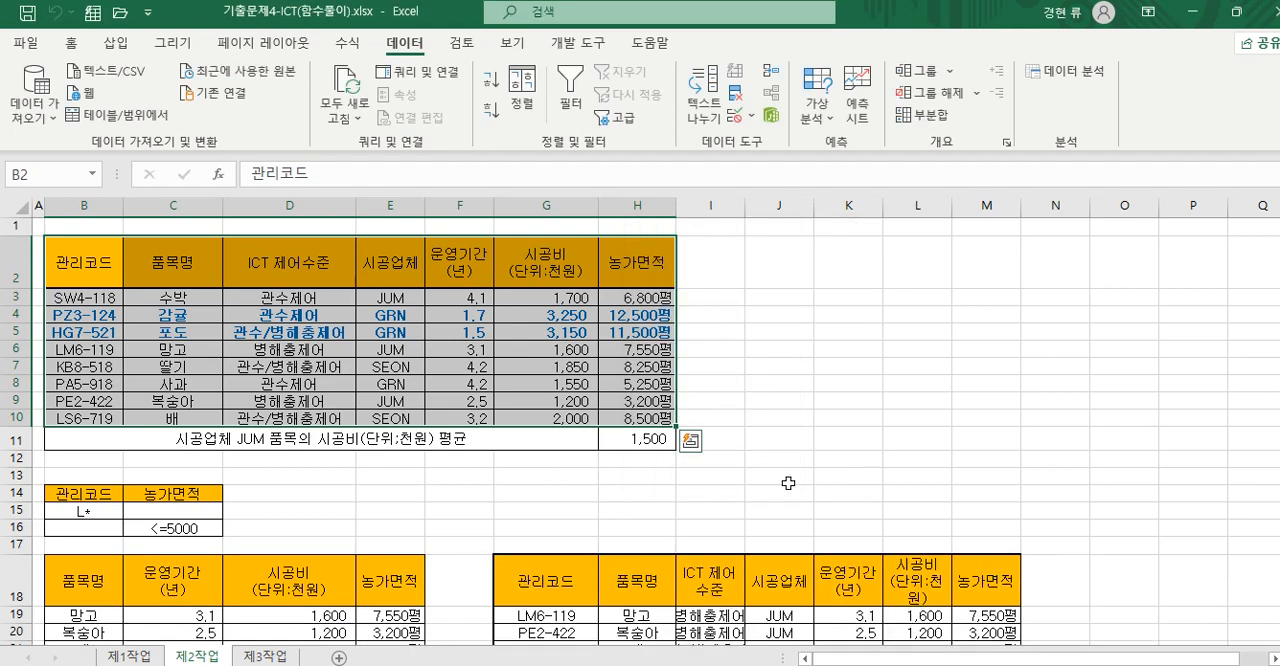
pyautogui.scroll(-1, 788, 483)
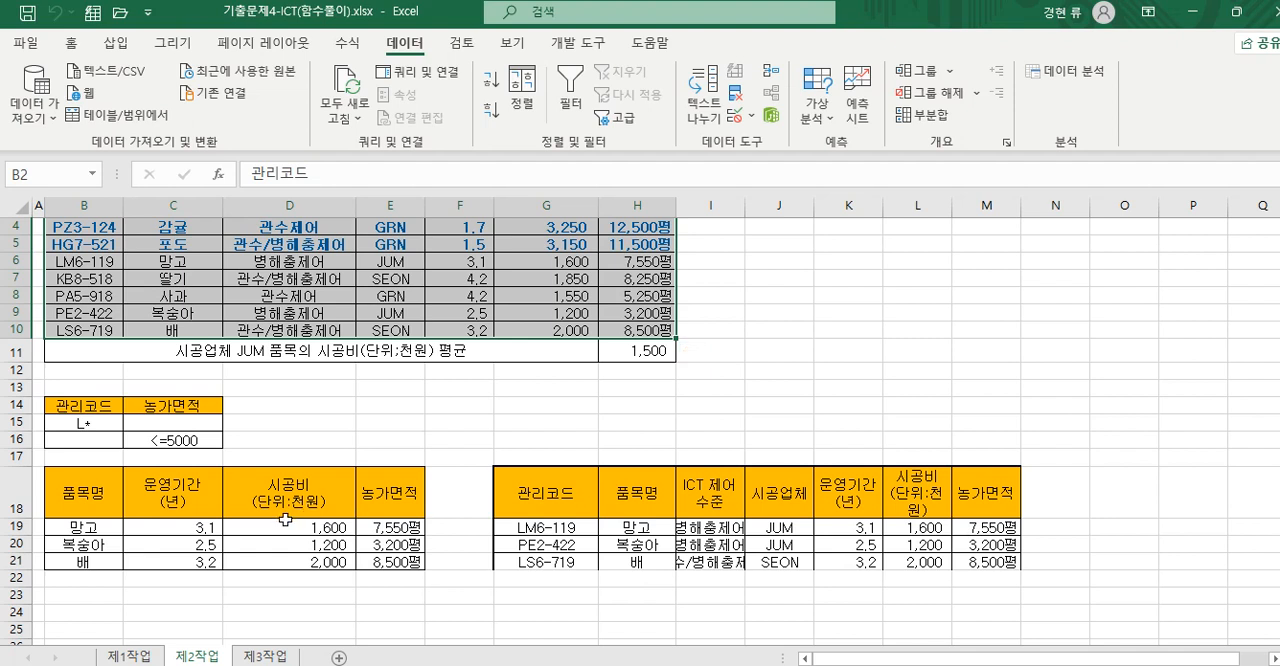
pyautogui.moveTo(565, 498); pyautogui.dragTo(565, 555)
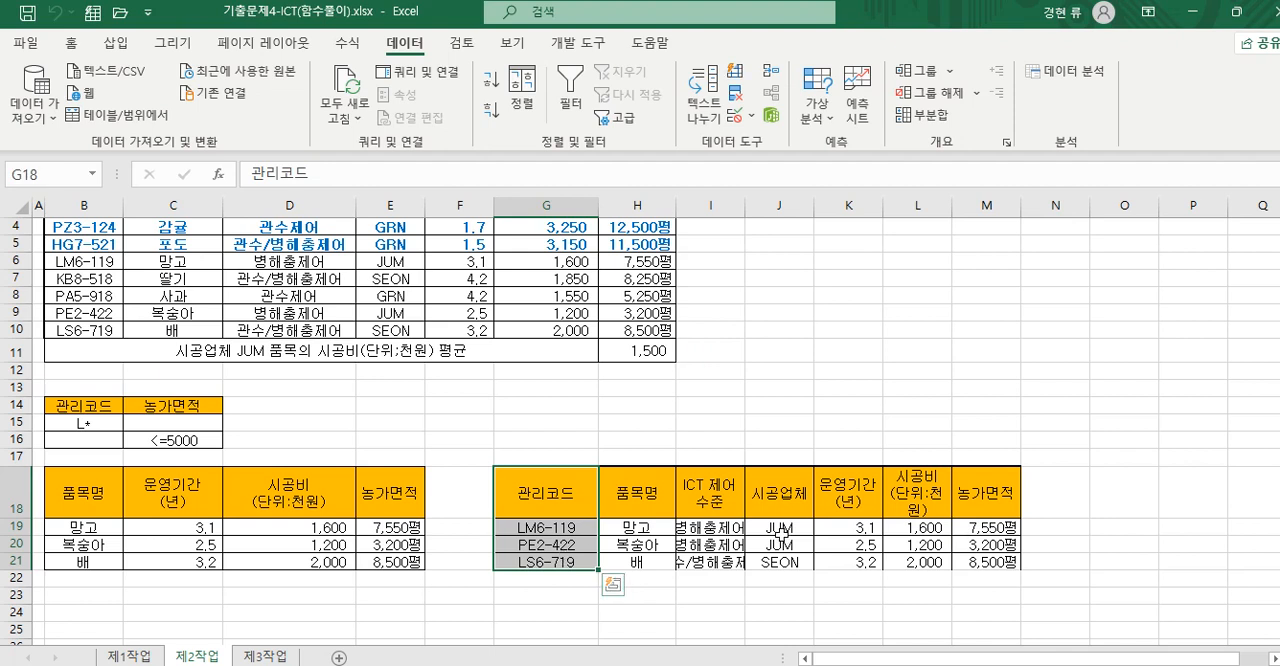
pyautogui.keyDown('ctrl'); pyautogui.moveTo(720, 498); pyautogui.dragTo(740, 560); pyautogui.keyUp('ctrl')
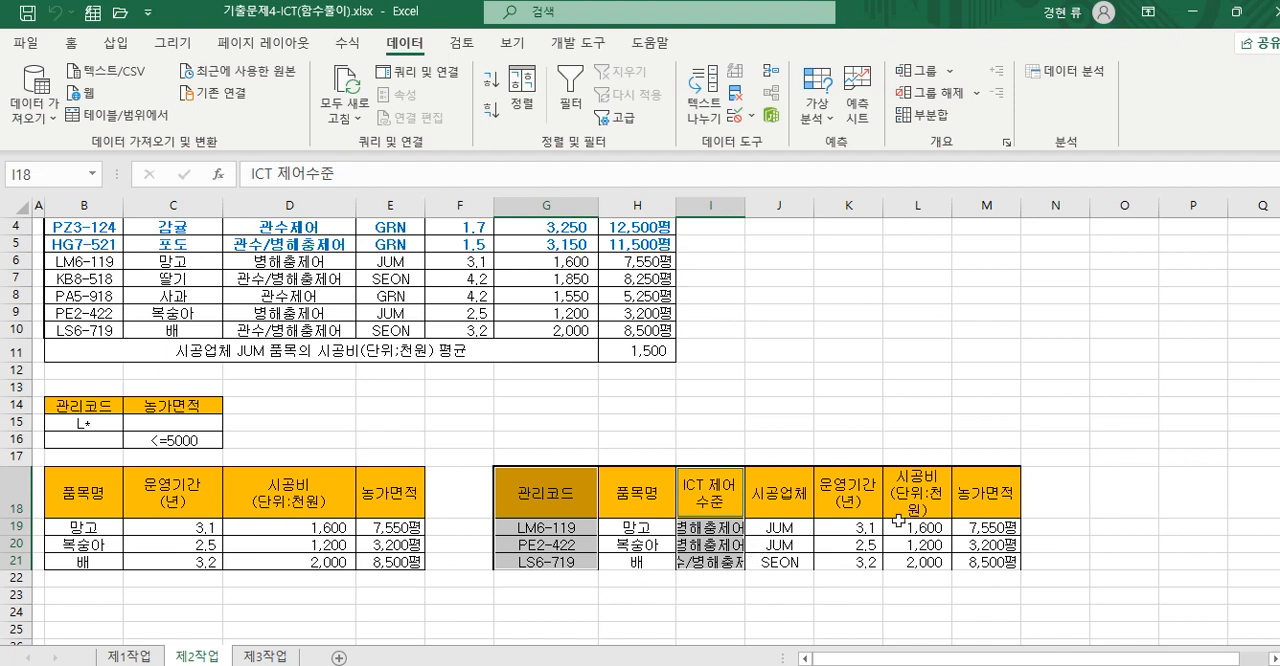
pyautogui.keyDown('ctrl'); pyautogui.moveTo(778, 490); pyautogui.dragTo(784, 548); pyautogui.keyUp('ctrl')
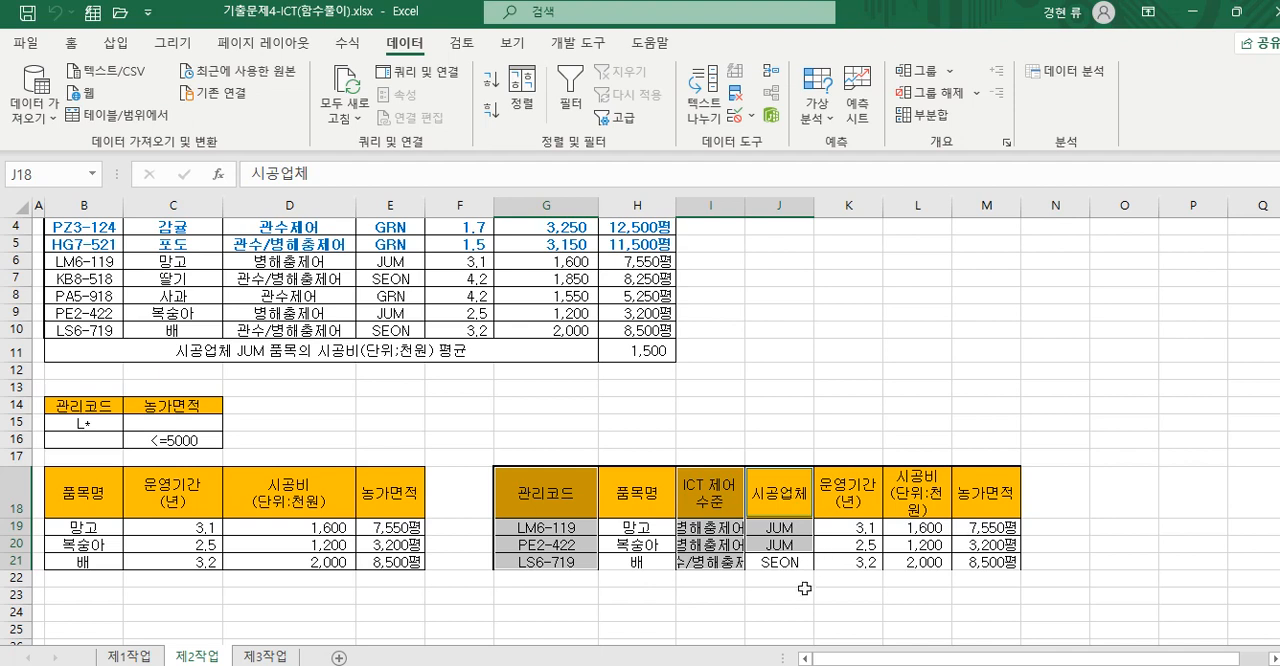
pyautogui.click(766, 590)
pyautogui.click(579, 495)
pyautogui.moveTo(579, 495); pyautogui.dragTo(578, 560)
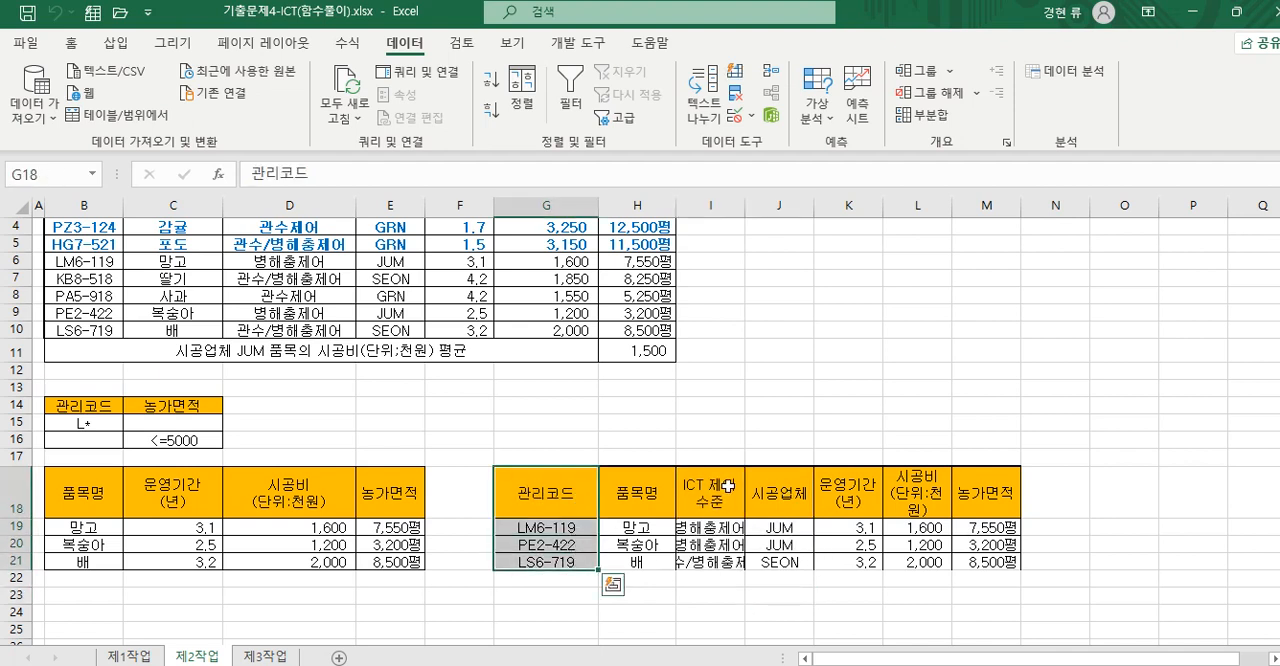
pyautogui.keyDown('ctrl'); pyautogui.moveTo(728, 486); pyautogui.dragTo(733, 561); pyautogui.keyUp('ctrl')
pyautogui.keyDown('ctrl'); pyautogui.moveTo(779, 493); pyautogui.dragTo(784, 556); pyautogui.keyUp('ctrl')
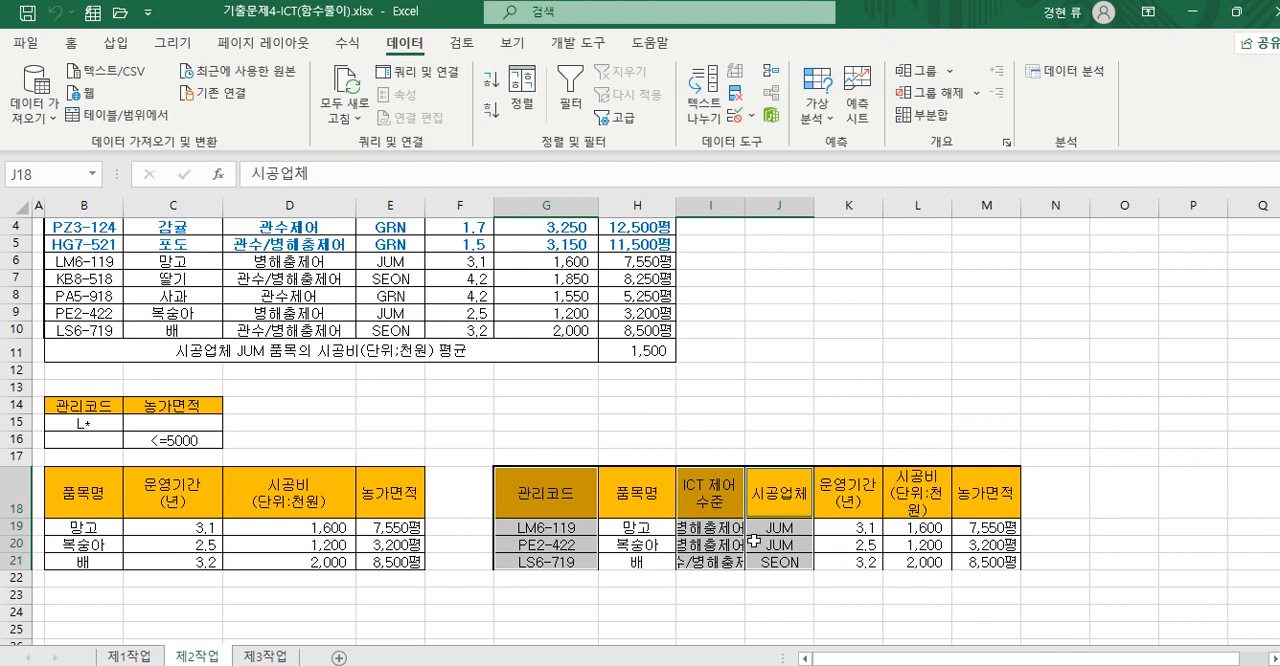
pyautogui.rightClick(790, 487)
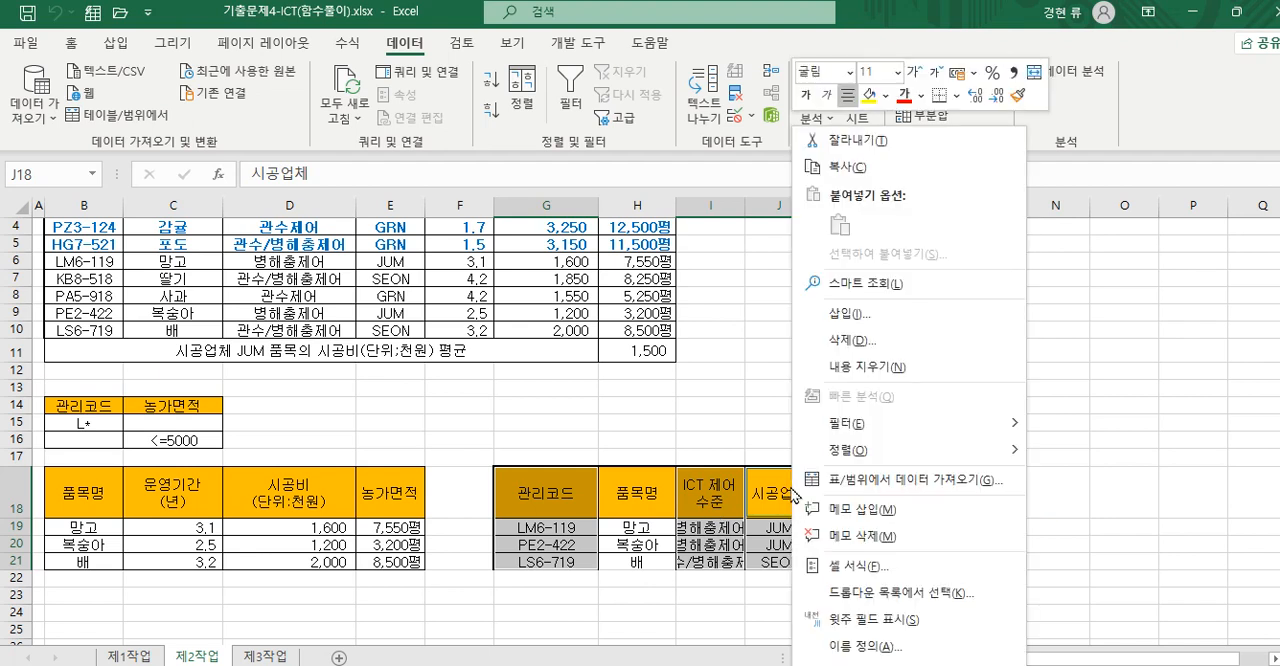
pyautogui.click(857, 341)
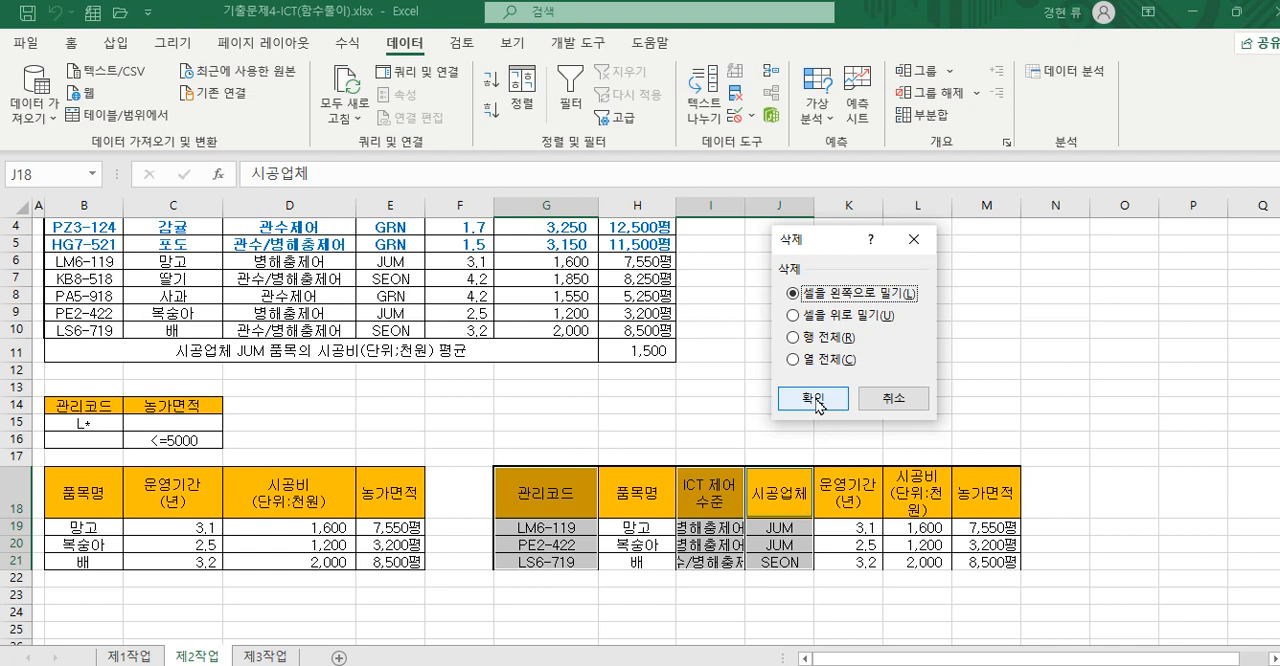
pyautogui.click(897, 399)
pyautogui.click(966, 421)
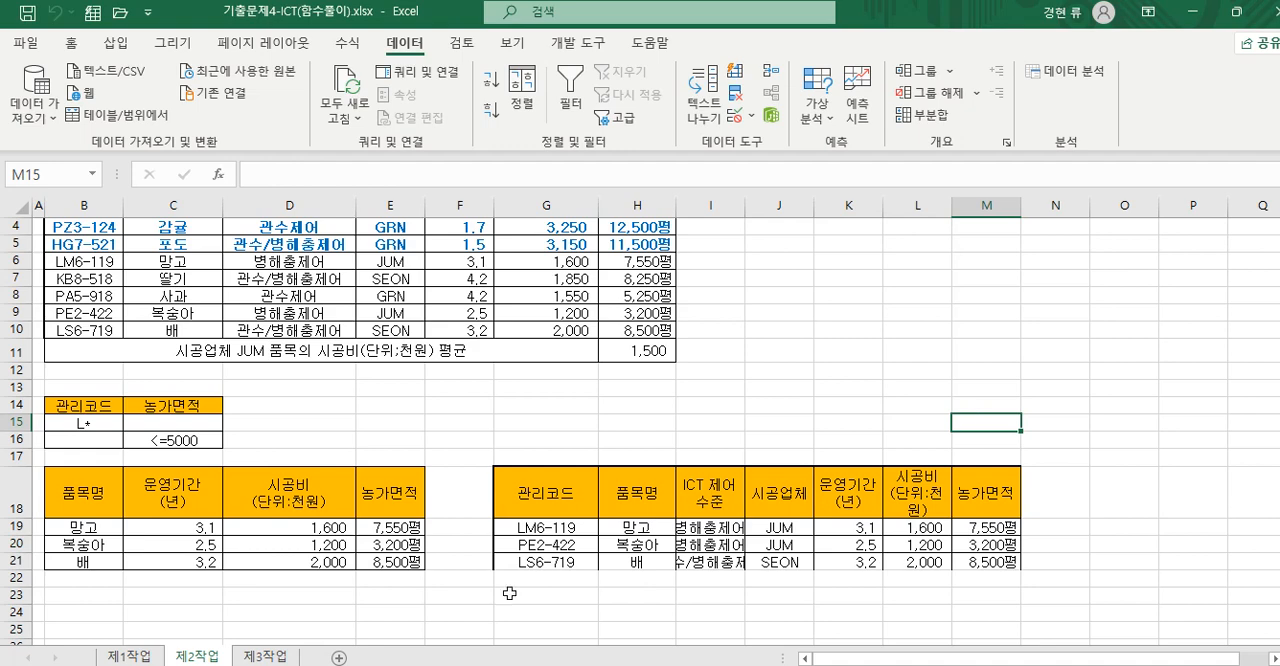
# - Switch to the 제3작업 sheet, comparing its table with the source table on the 제1작업 sheet
pyautogui.click(268, 657)
pyautogui.click(473, 592)
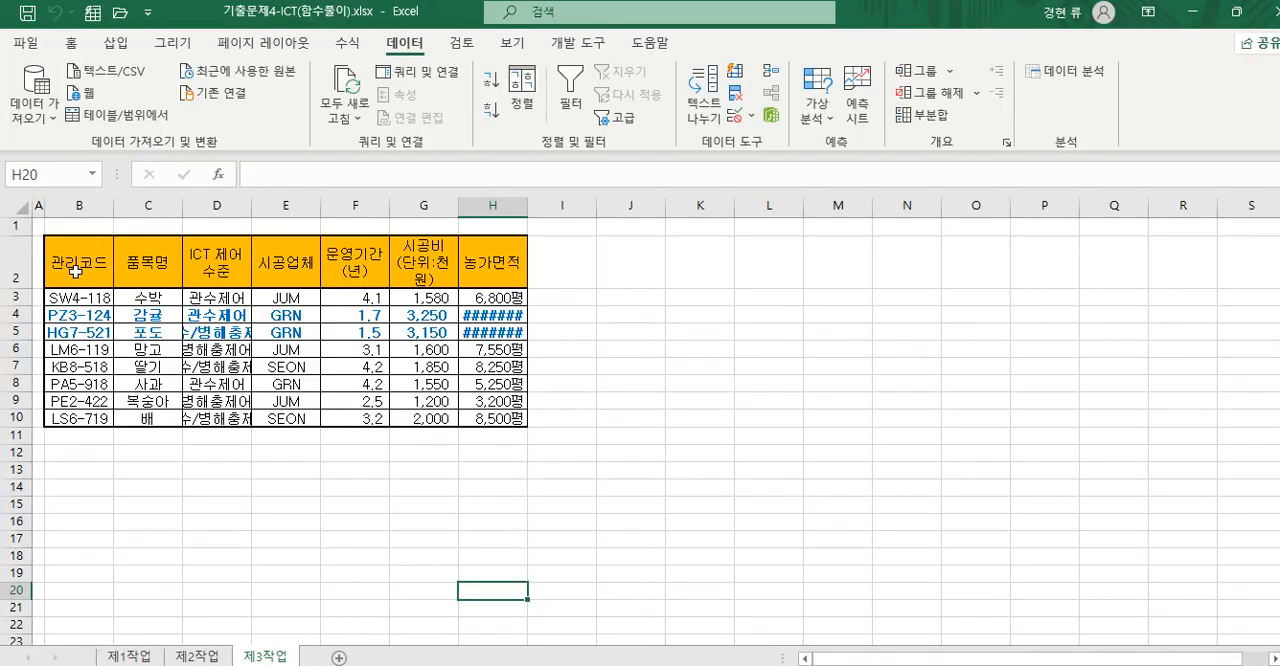
pyautogui.click(130, 657)
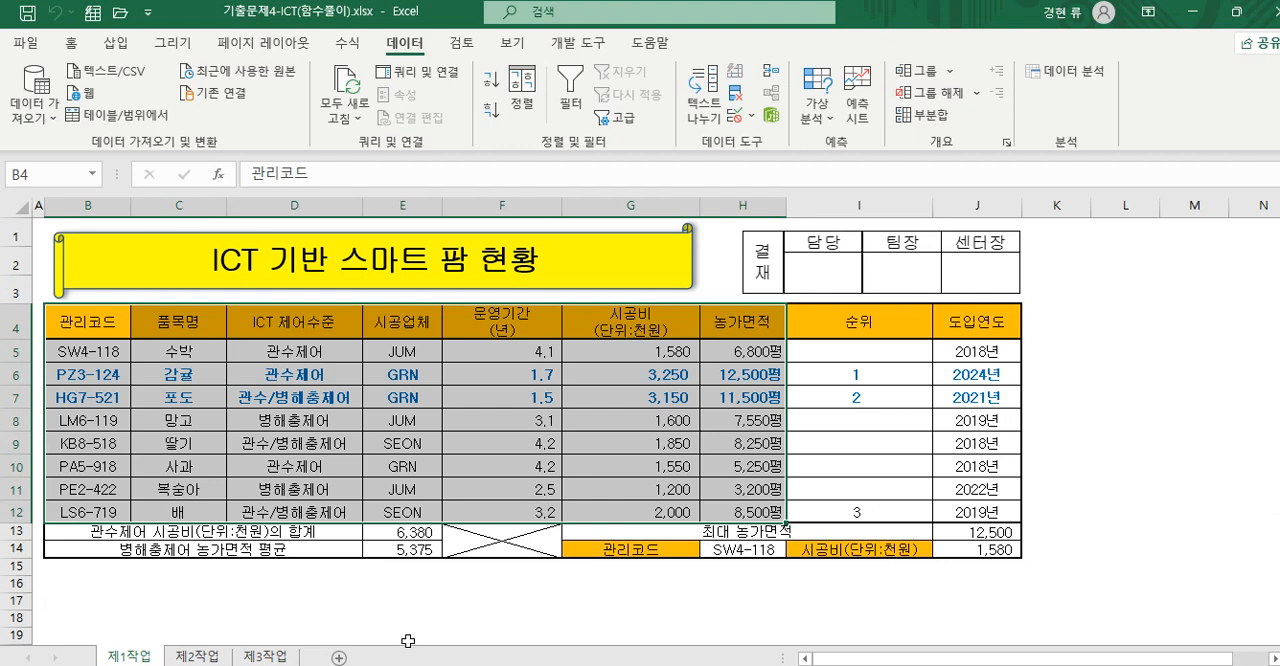
pyautogui.click(264, 657)
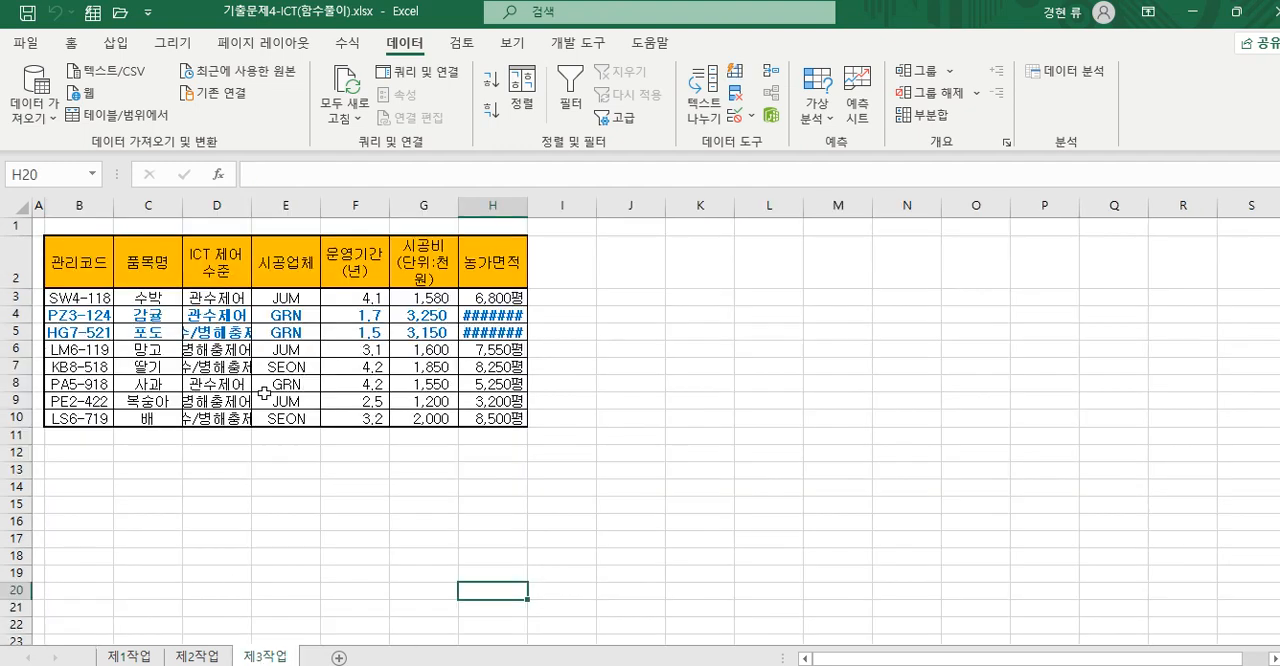
# - Widen columns B to H of the 제3작업 table to an equal width, with extra width for the ICT 제어수준 column
pyautogui.moveTo(80, 205); pyautogui.dragTo(462, 204)
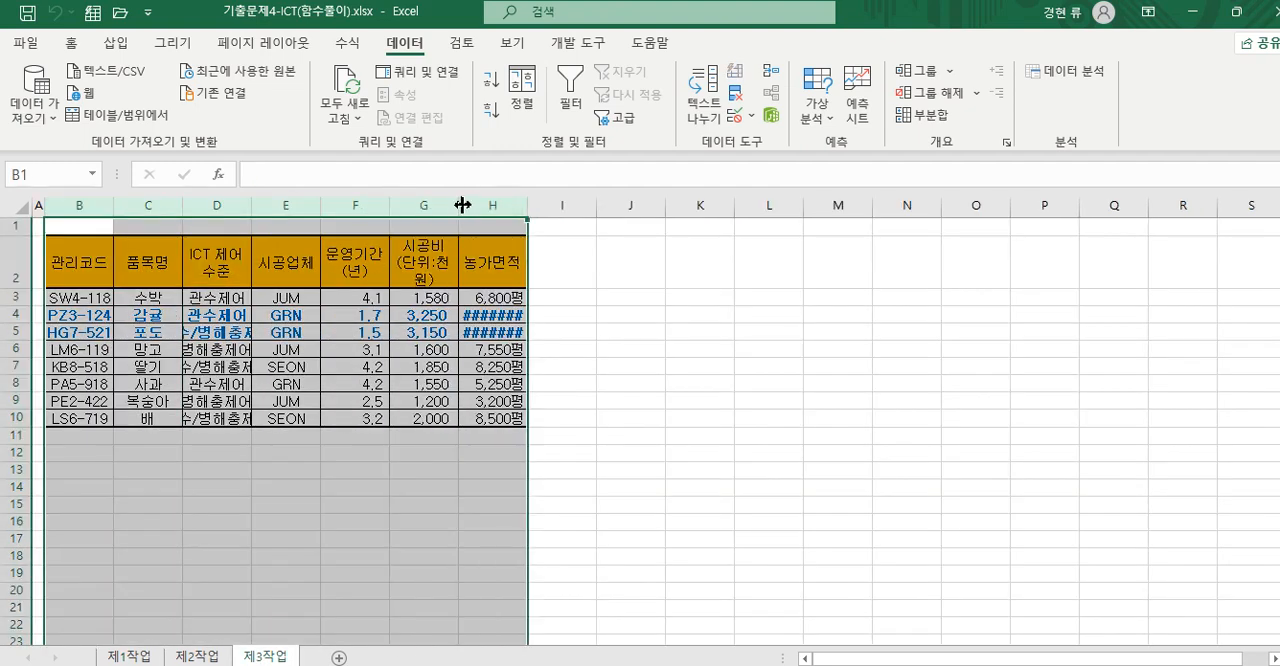
pyautogui.doubleClick(460, 203)
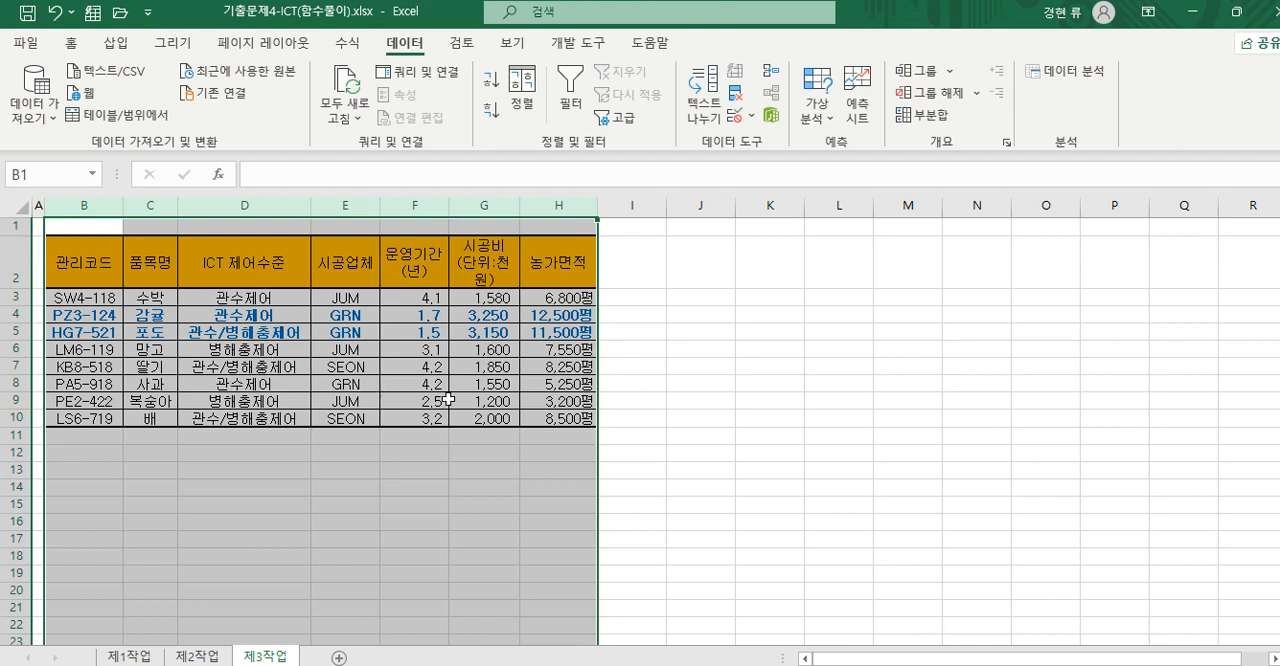
pyautogui.moveTo(519, 205); pyautogui.dragTo(557, 205)
pyautogui.click(527, 487)
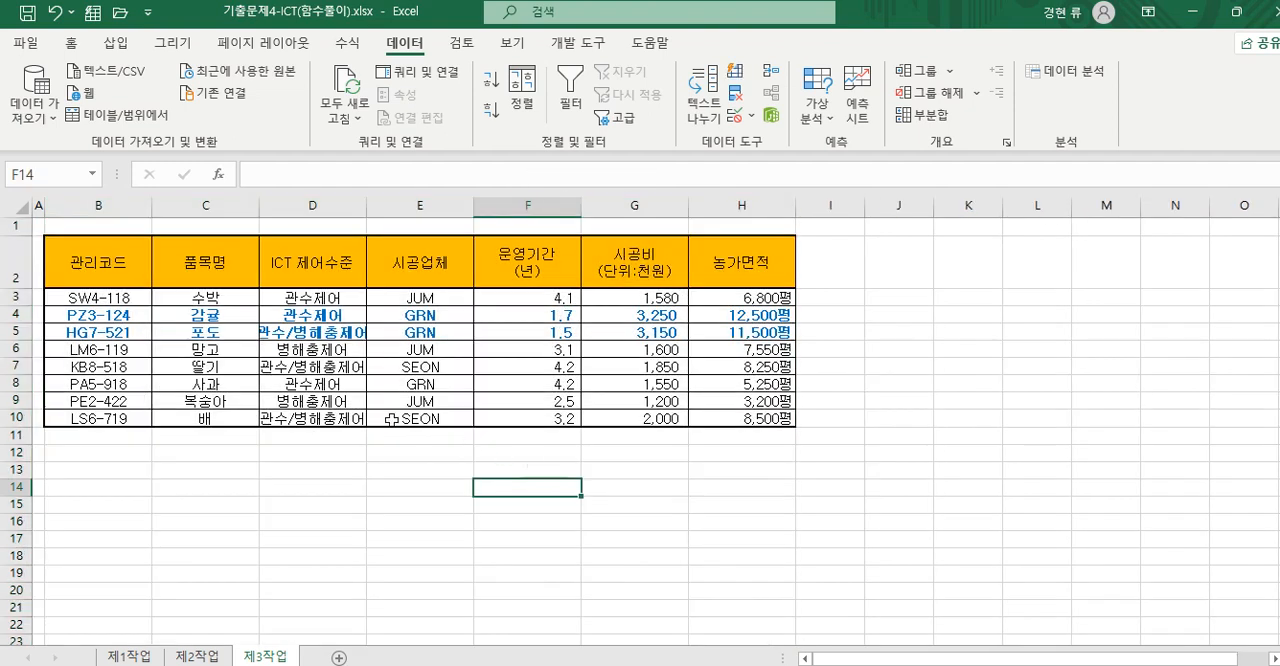
pyautogui.moveTo(366, 205); pyautogui.dragTo(398, 205)
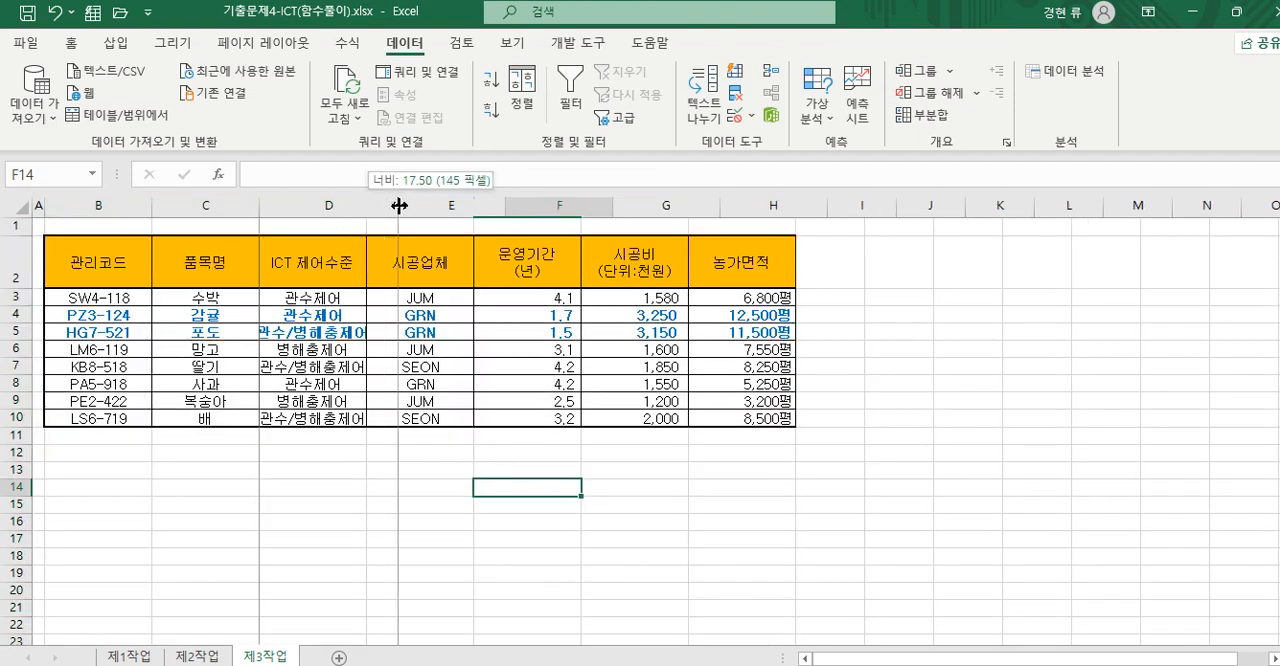
pyautogui.click(434, 455)
# - Sort the table by 시공업체 in descending order
pyautogui.click(455, 282)
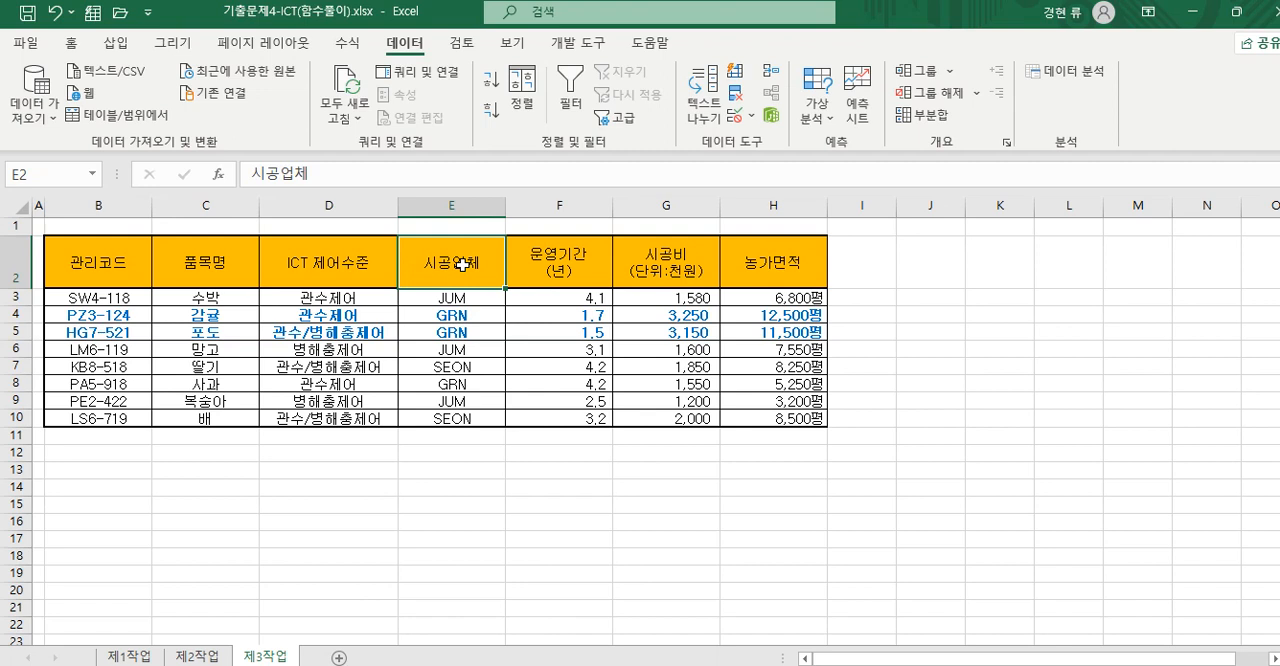
pyautogui.click(527, 105)
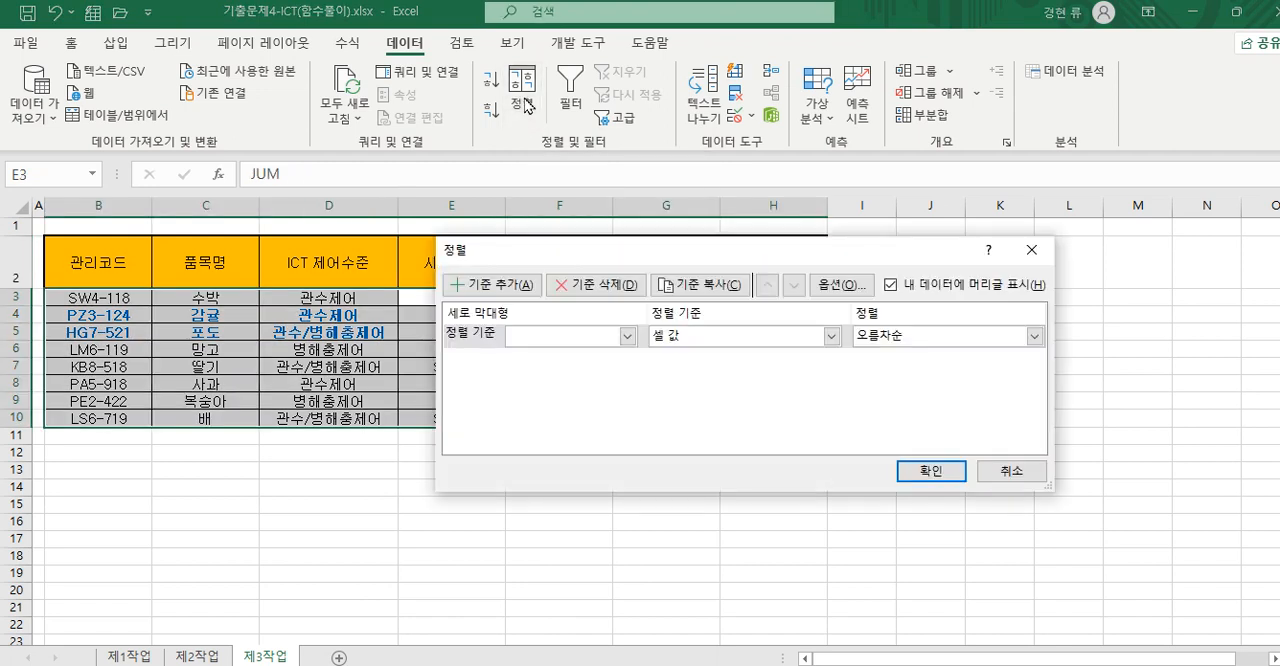
pyautogui.click(1008, 472)
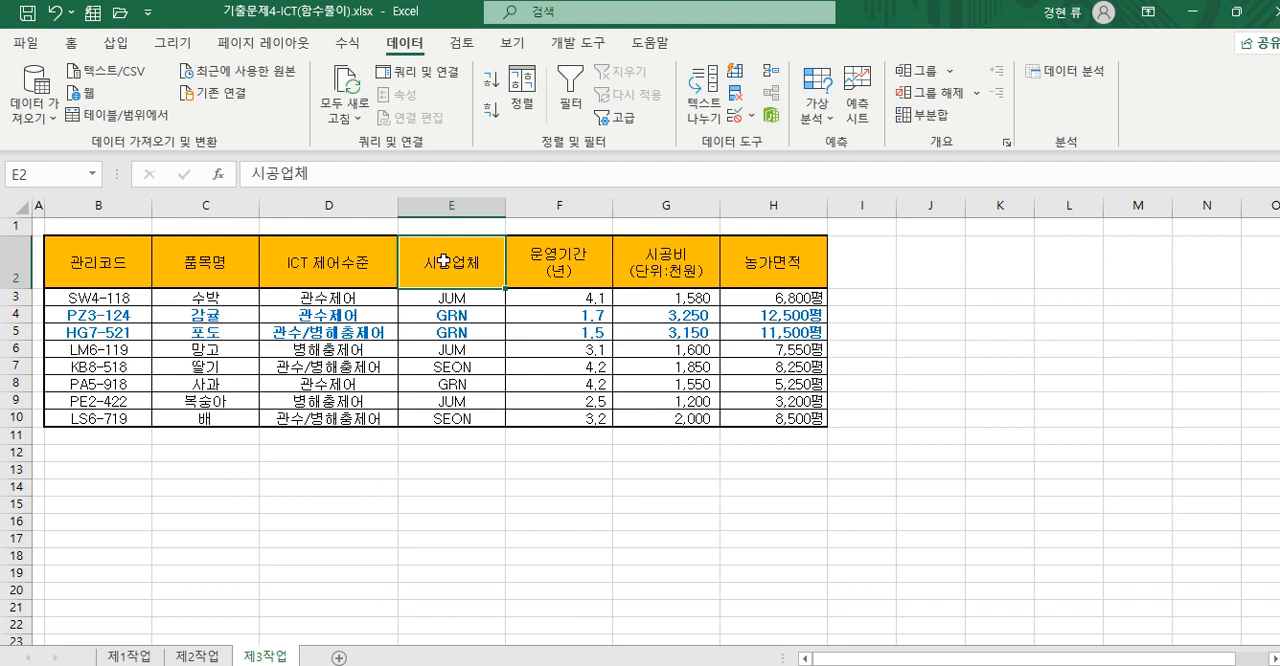
pyautogui.click(490, 110)
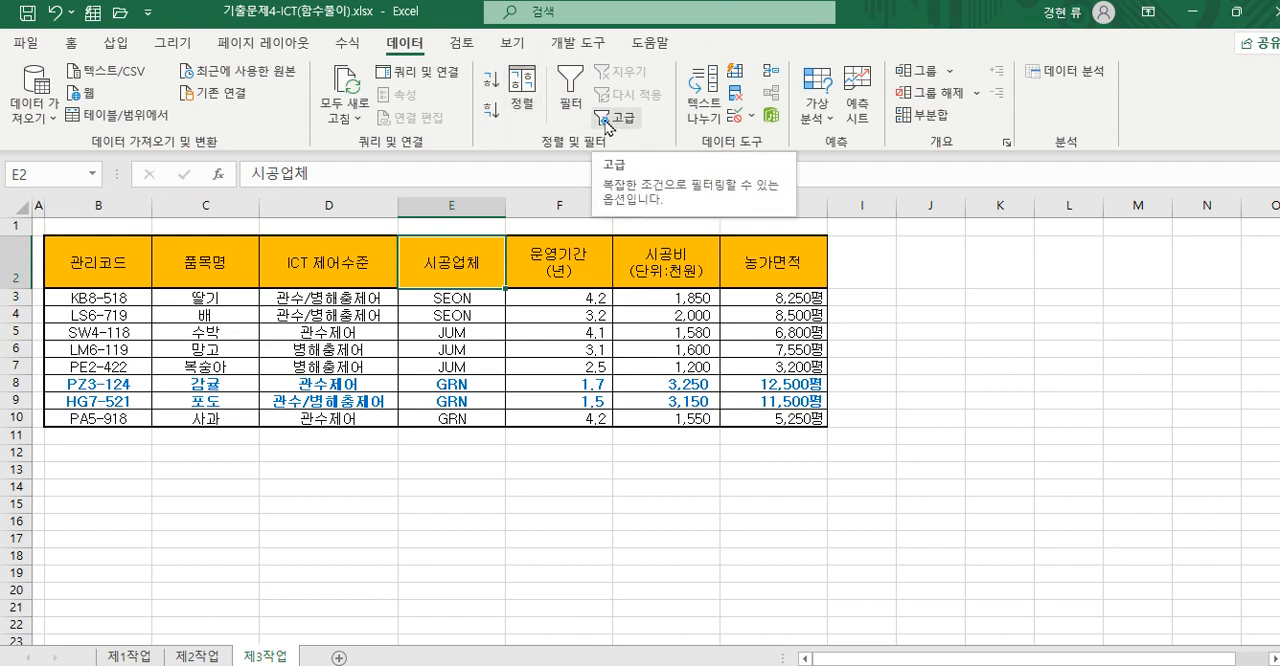
# - Check the table's sort criteria, adding an empty second sort level below 시공업체 and deleting it again
pyautogui.click(521, 92)
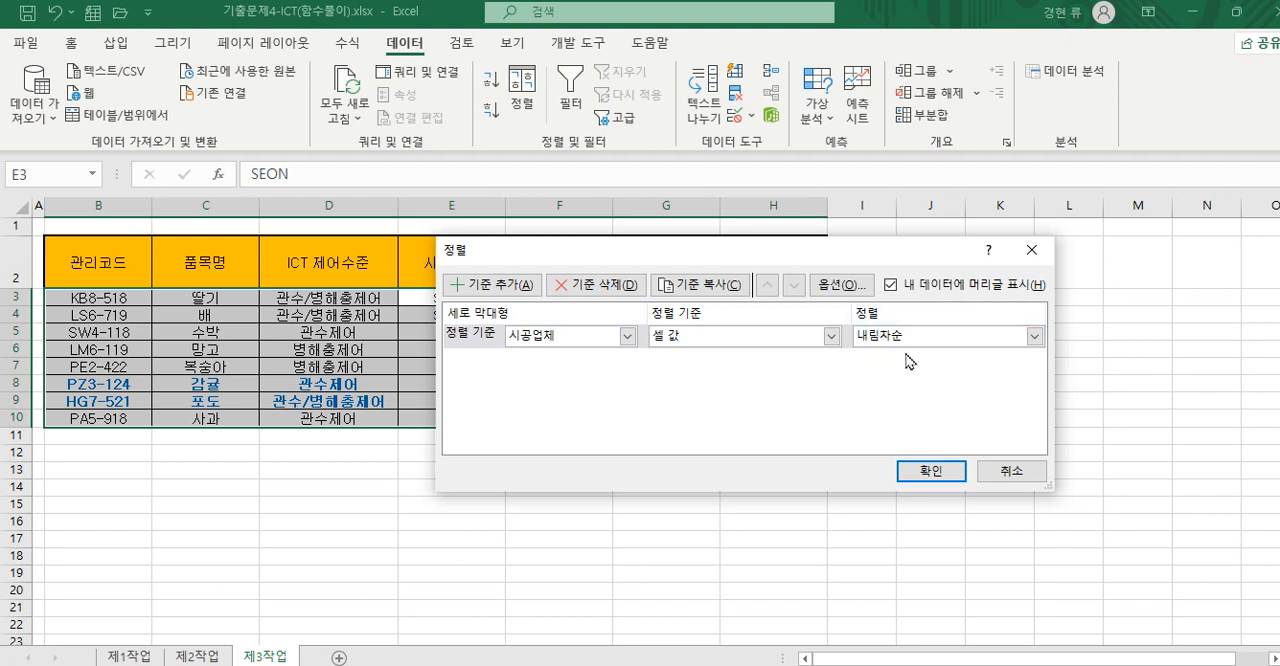
pyautogui.moveTo(760, 256); pyautogui.dragTo(944, 271)
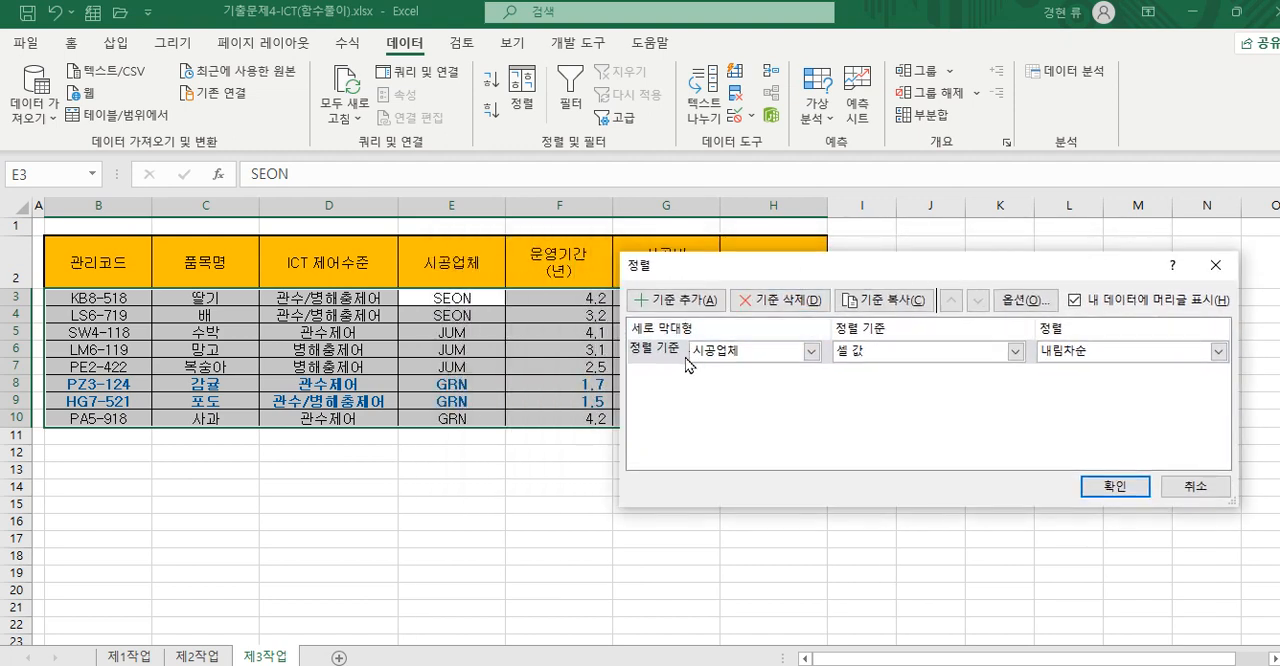
pyautogui.click(683, 302)
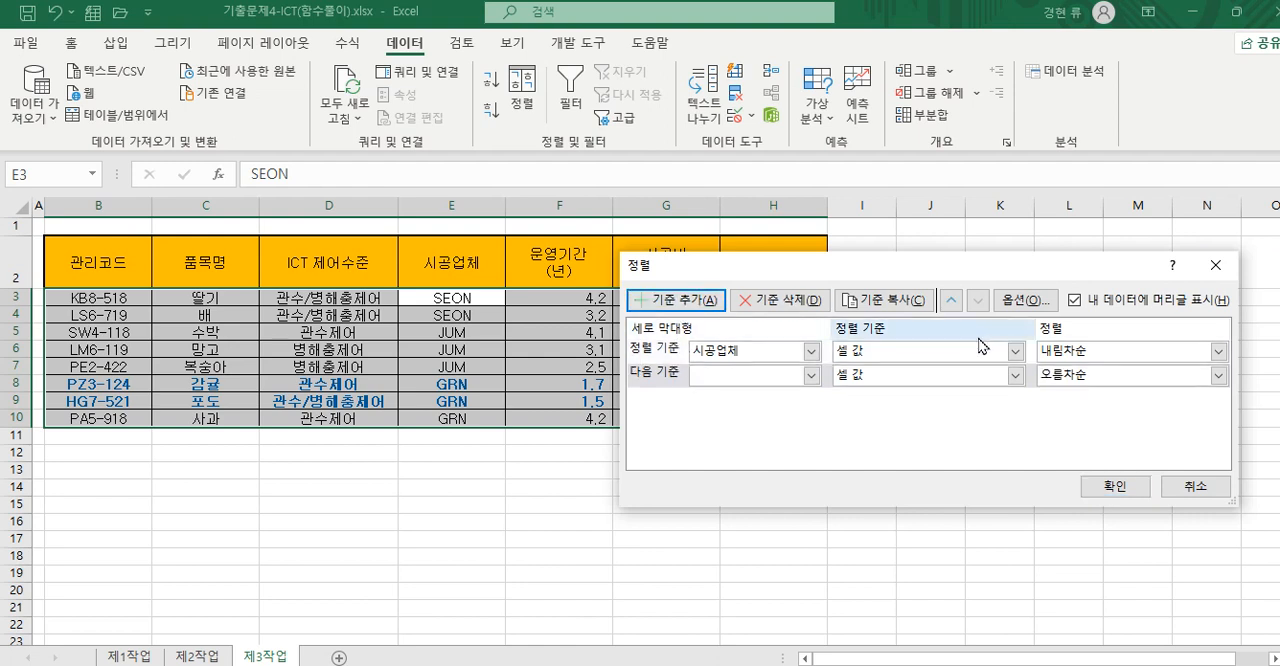
pyautogui.click(811, 376)
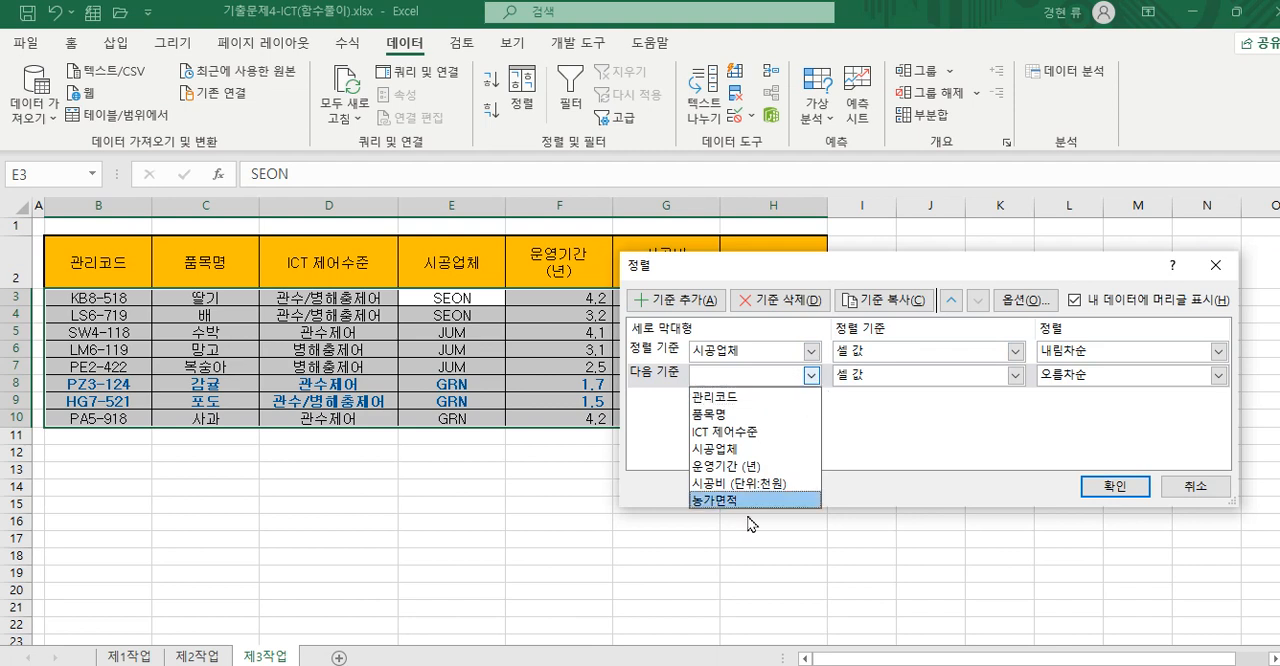
pyautogui.click(661, 378)
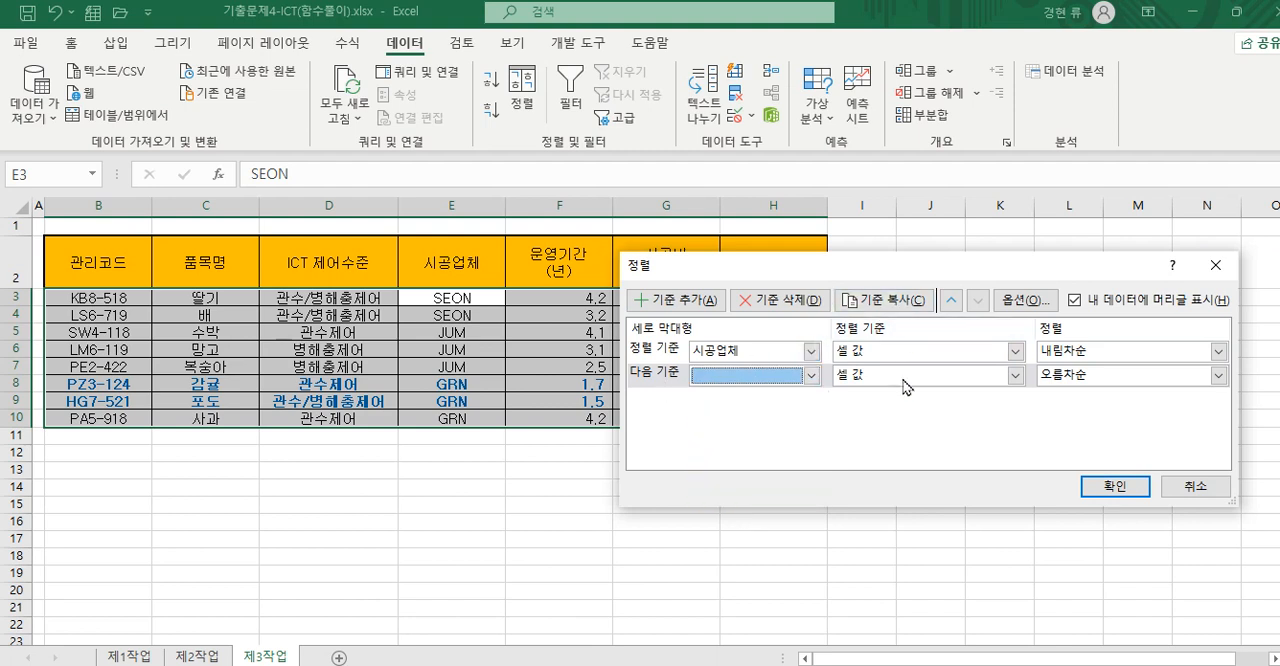
pyautogui.click(664, 348)
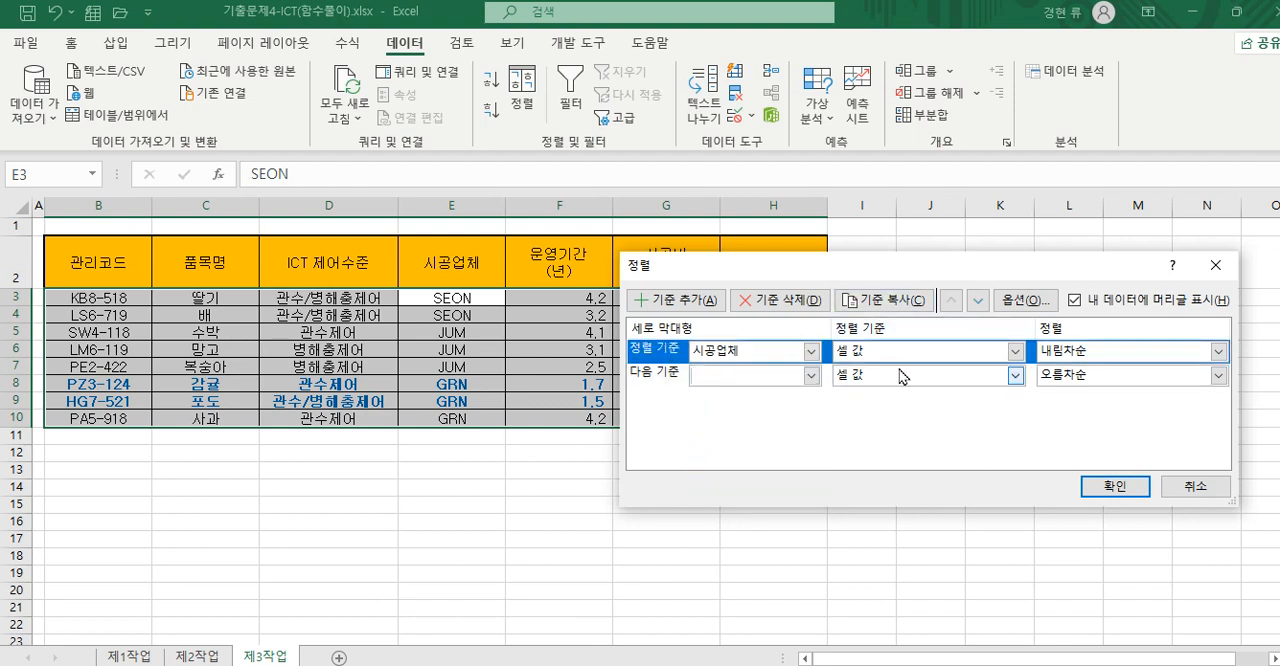
pyautogui.click(764, 385)
pyautogui.click(651, 384)
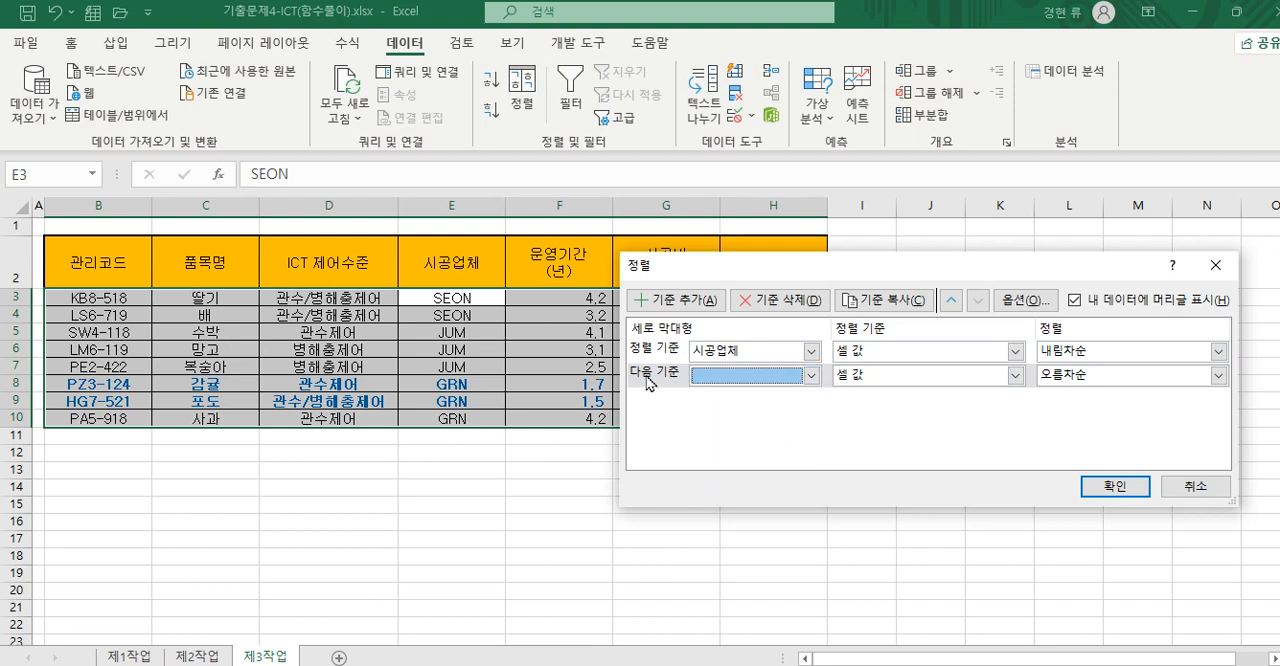
pyautogui.click(798, 299)
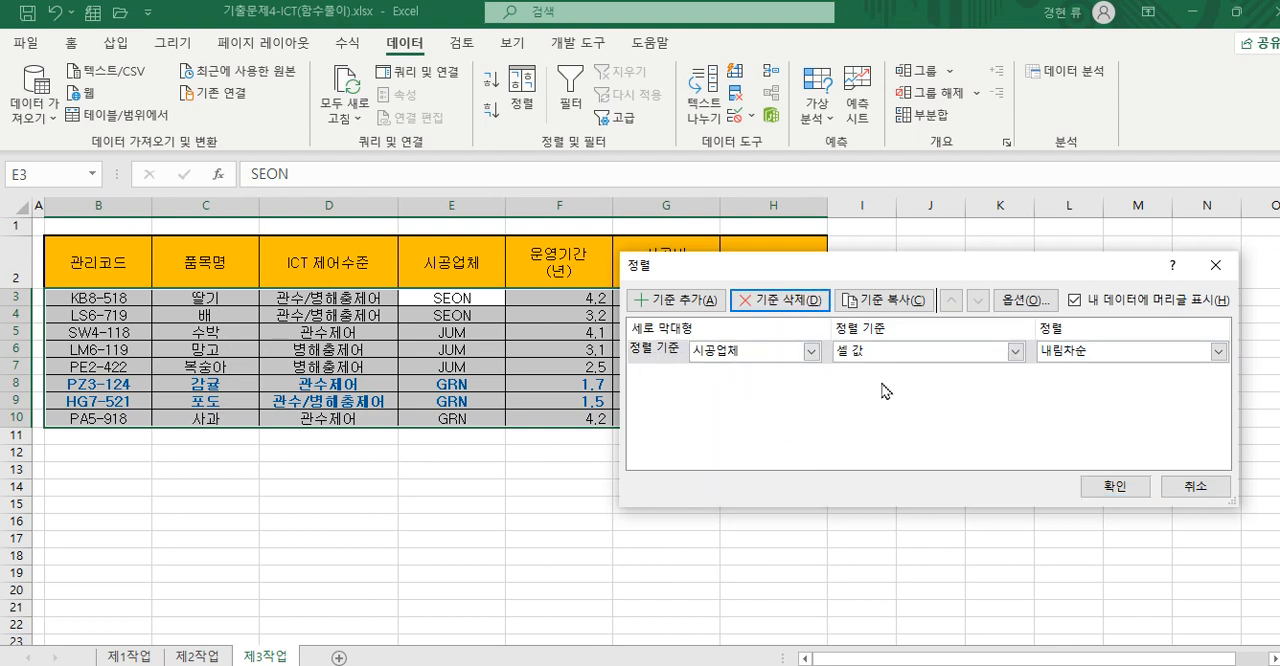
pyautogui.click(1115, 486)
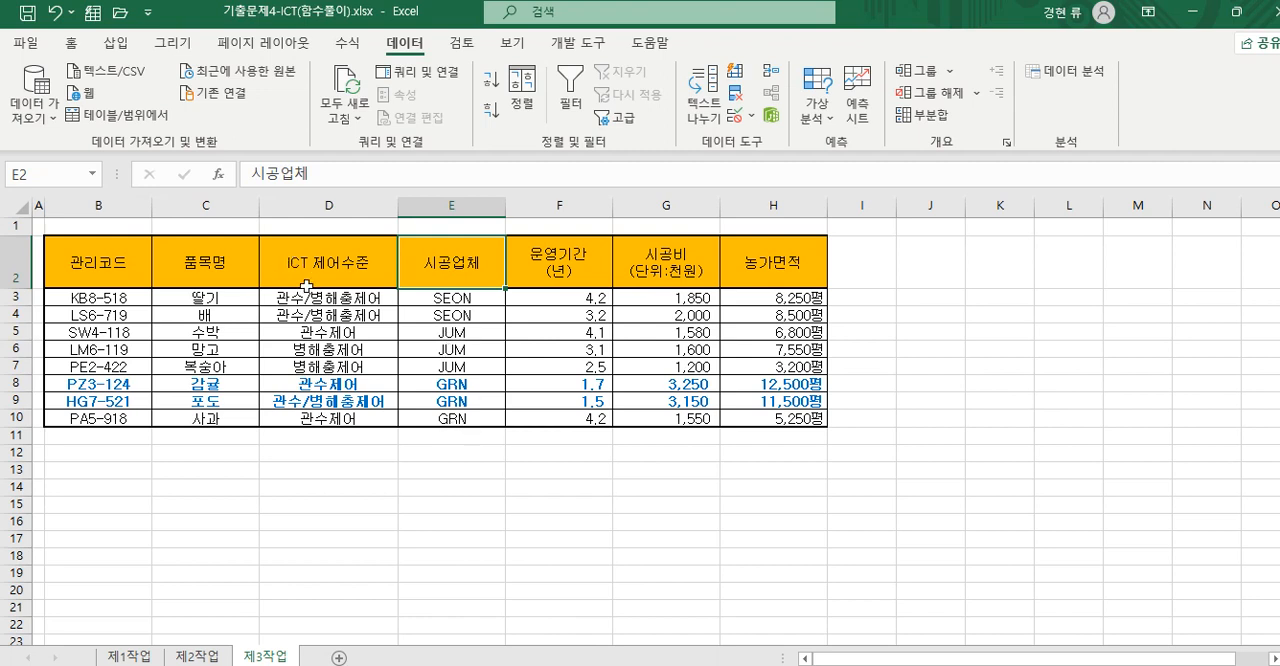
# - Create a subtotal grouped by 시공업체 with the 개수 function, calculating only 품목명 and leaving 농가면적 out
pyautogui.click(933, 117)
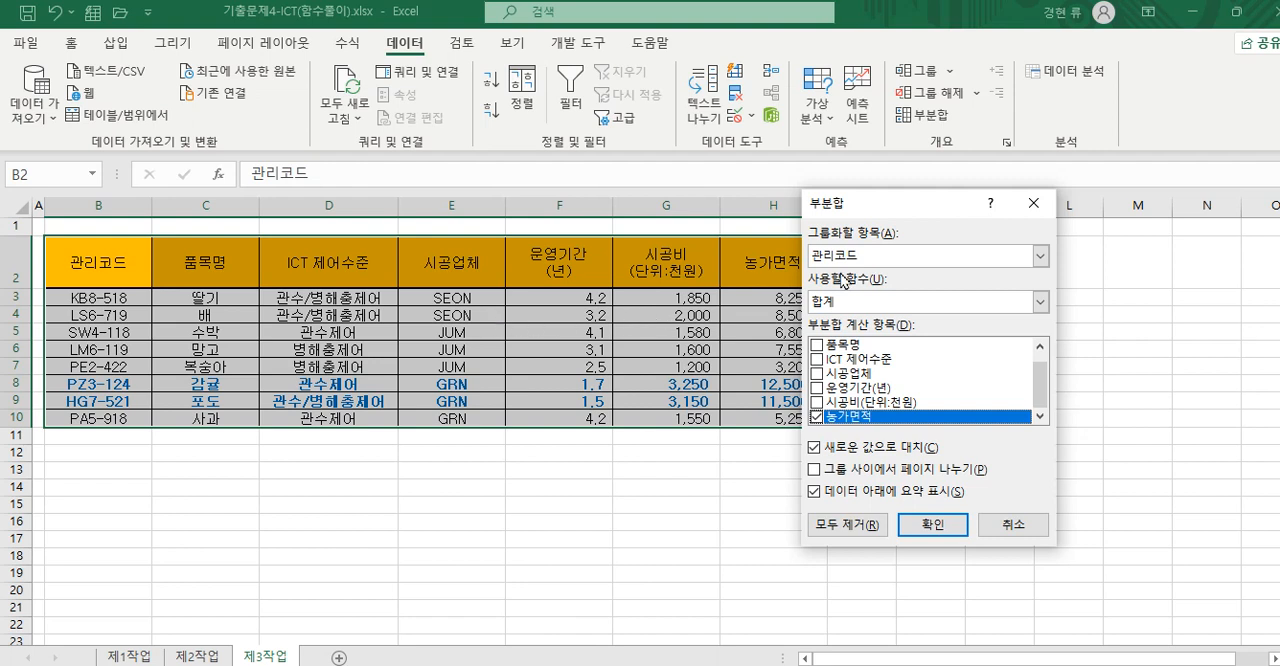
pyautogui.click(1041, 256)
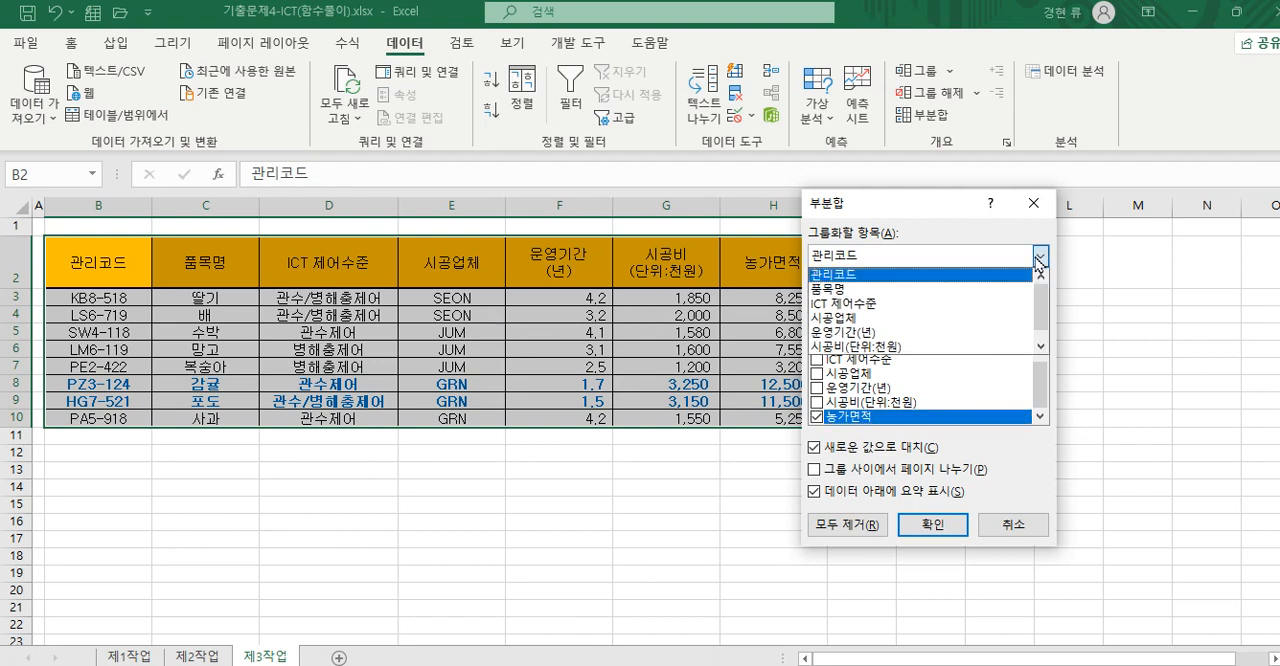
pyautogui.click(972, 318)
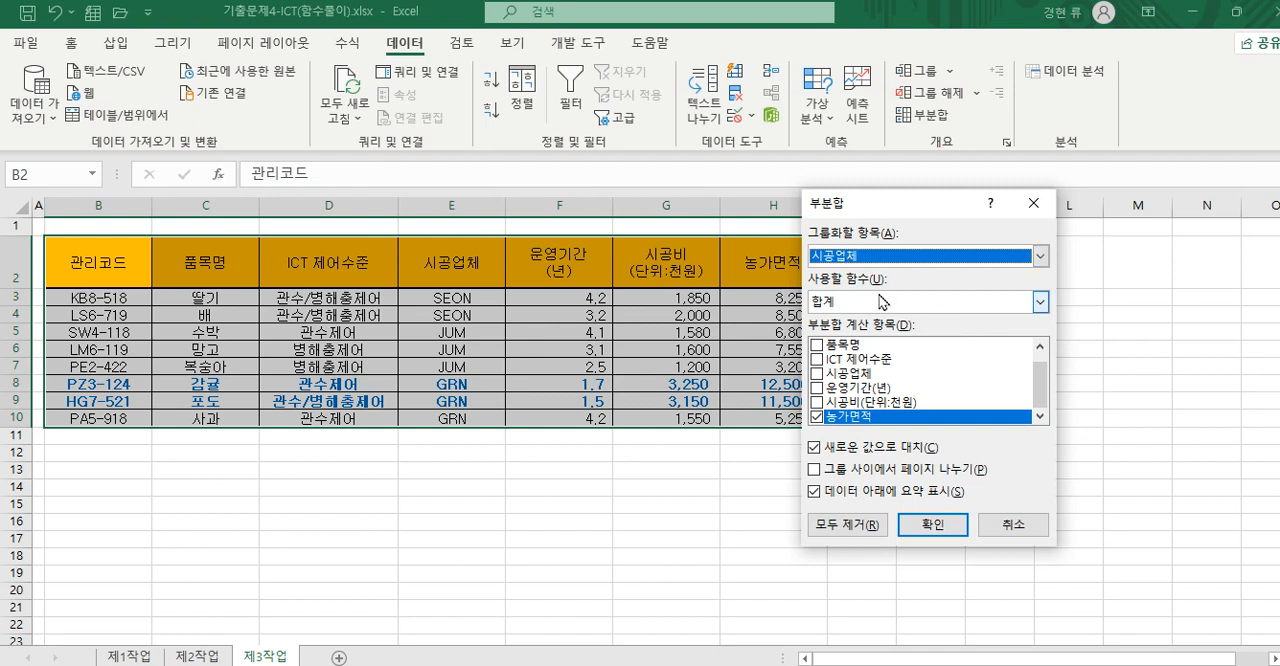
pyautogui.moveTo(940, 203); pyautogui.dragTo(1018, 195)
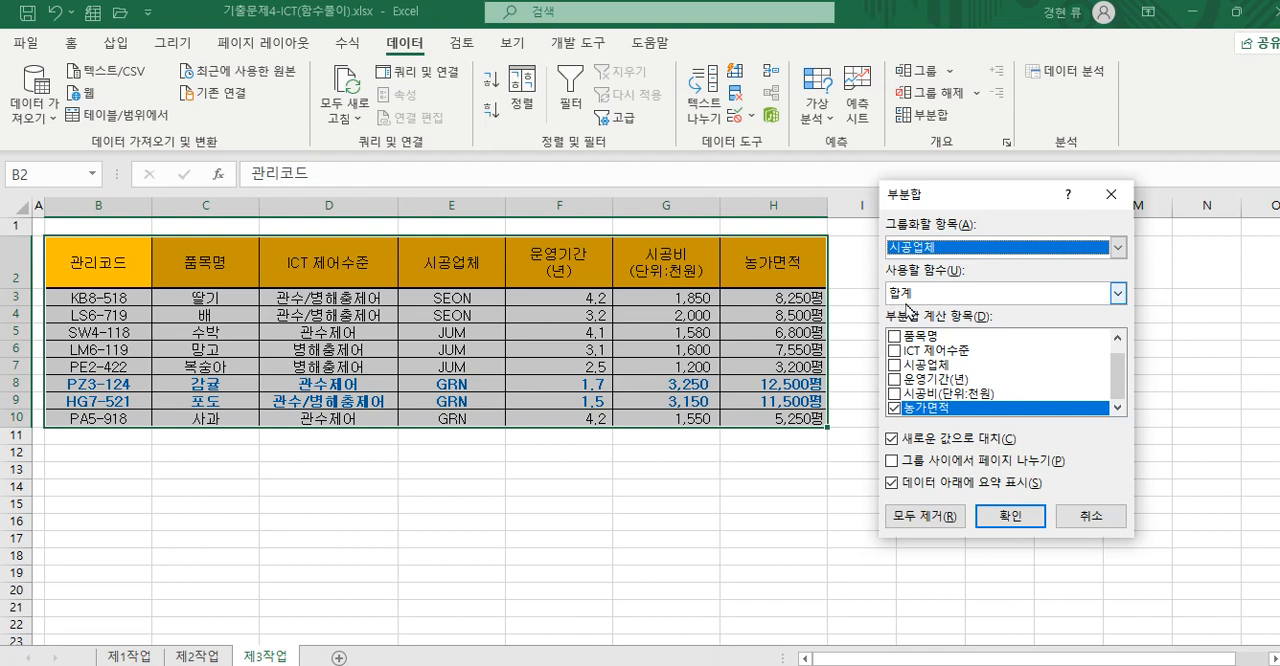
pyautogui.click(1117, 294)
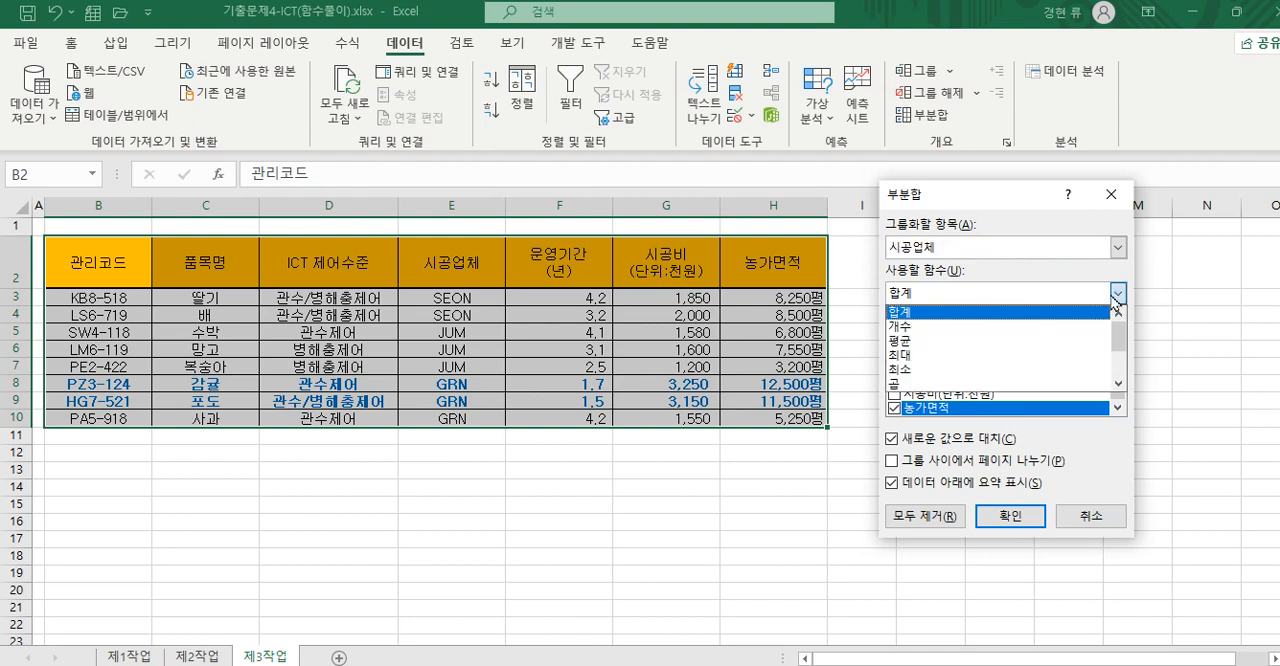
pyautogui.click(1029, 341)
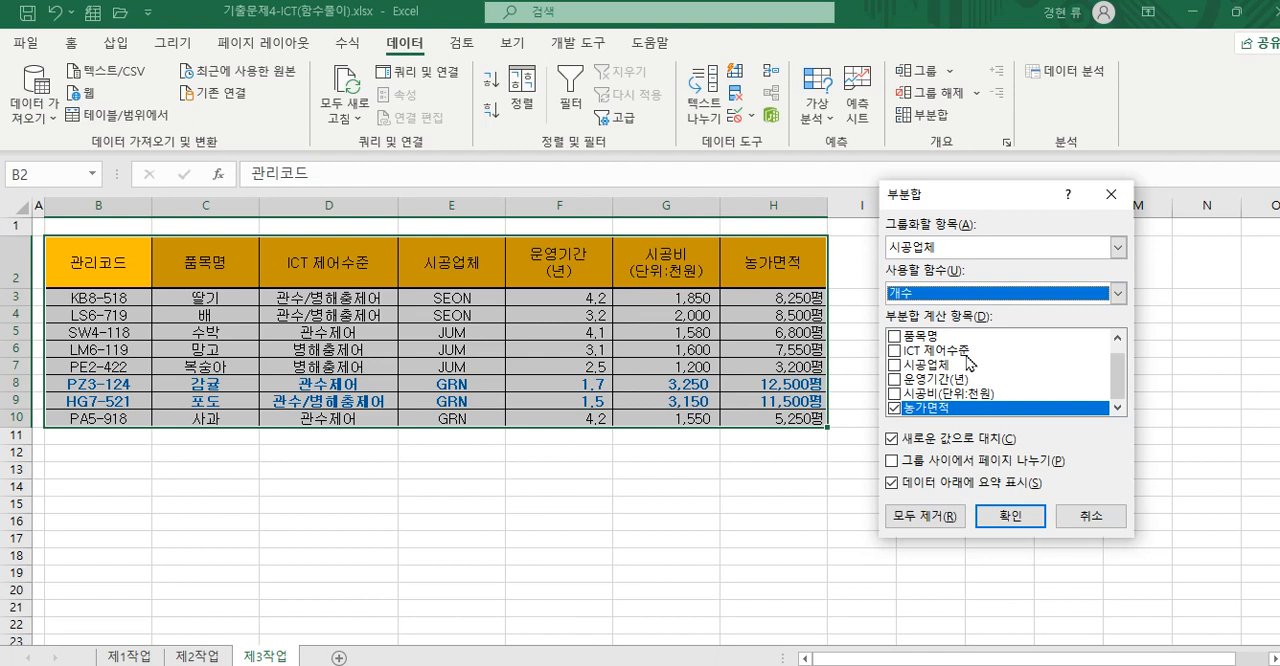
pyautogui.click(895, 337)
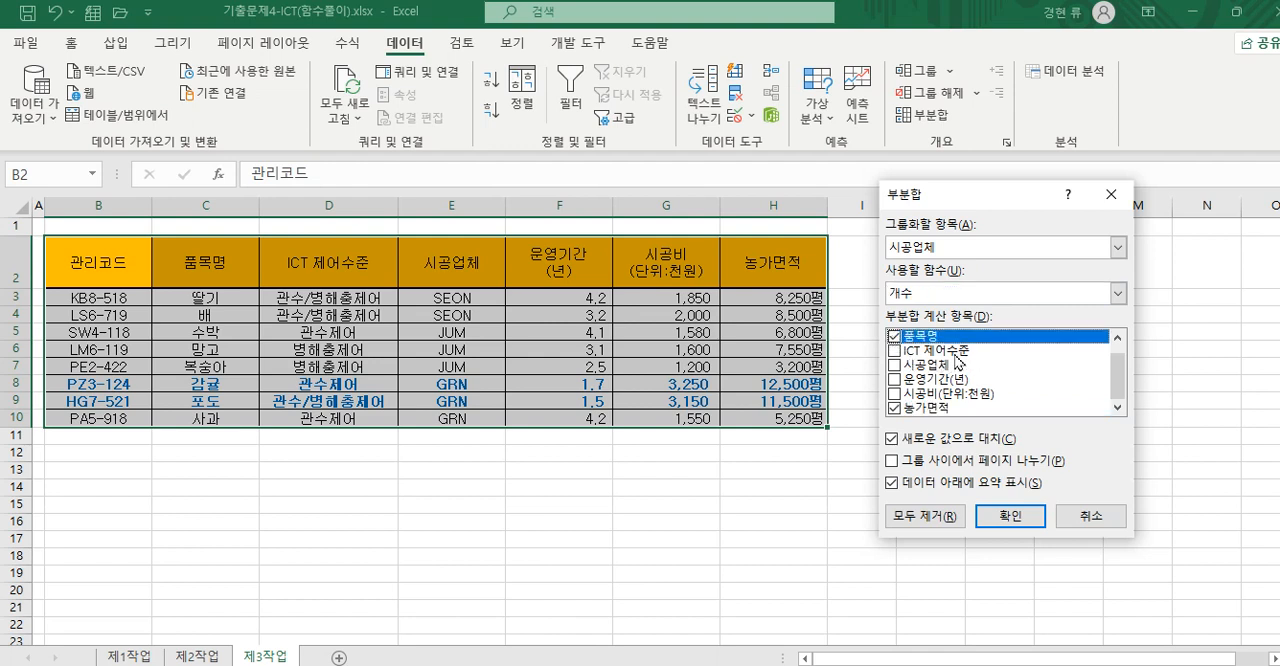
pyautogui.click(894, 409)
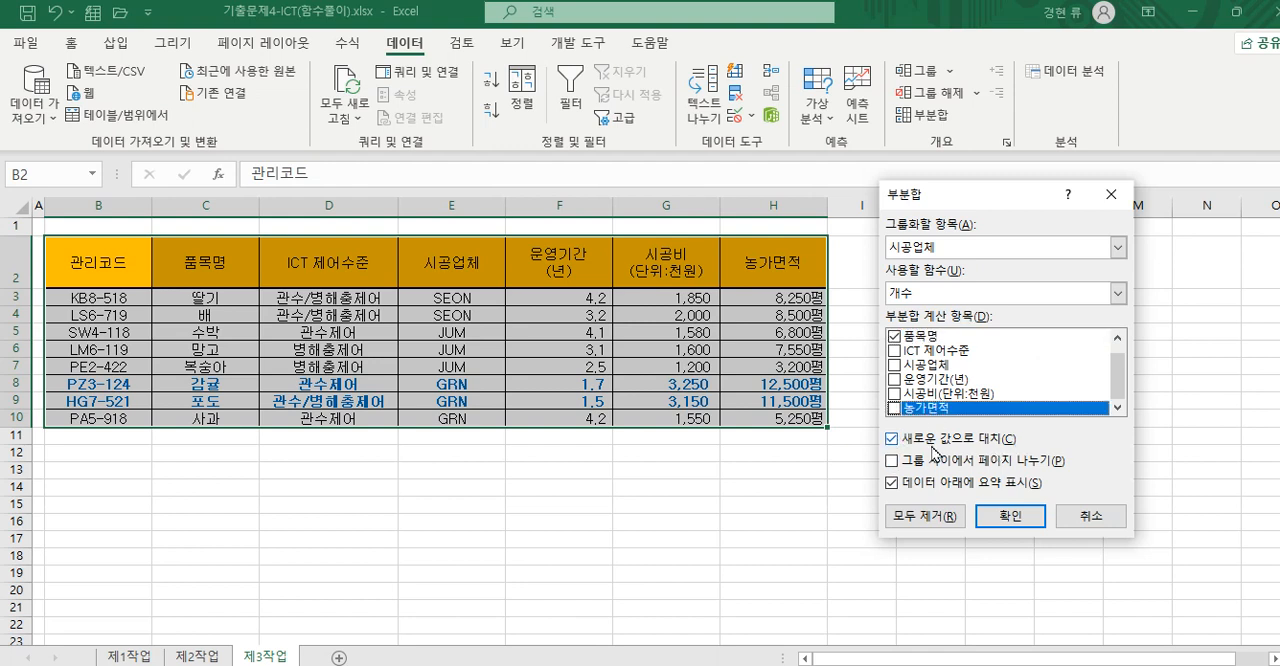
pyautogui.click(1010, 516)
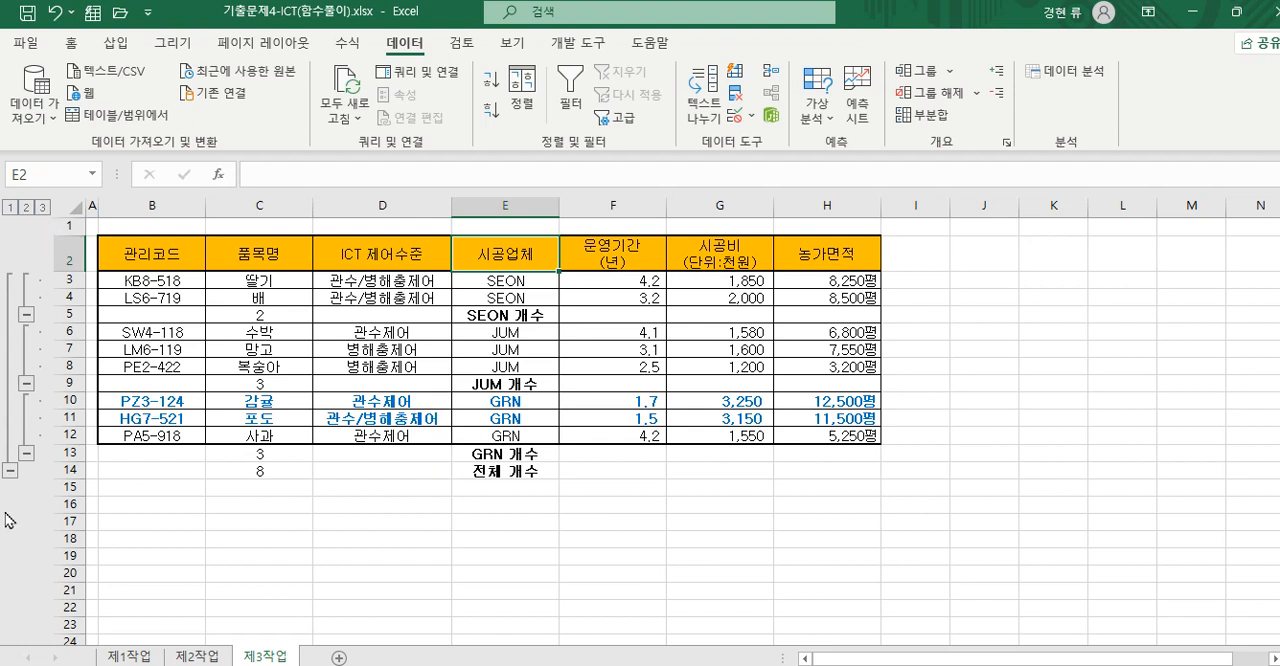
# - Compare outline levels 1, 2 and 3 of the subtotaled table, ending with all detail rows expanded
pyautogui.click(9, 208)
pyautogui.click(26, 208)
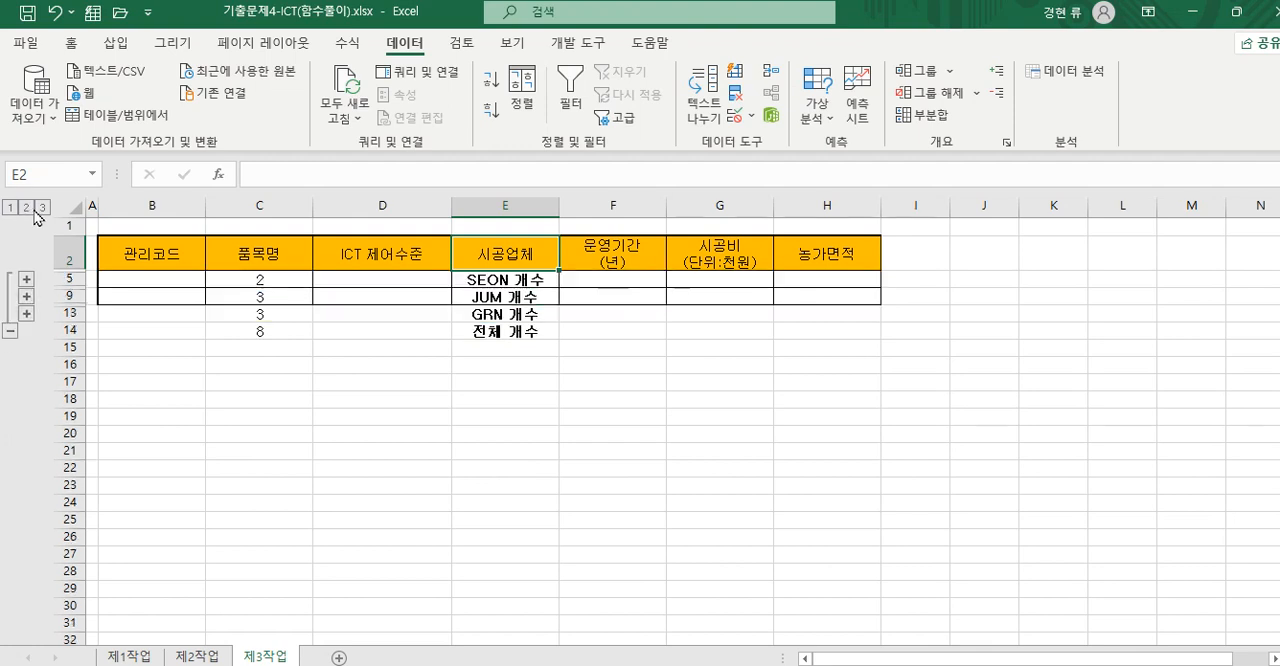
pyautogui.click(41, 208)
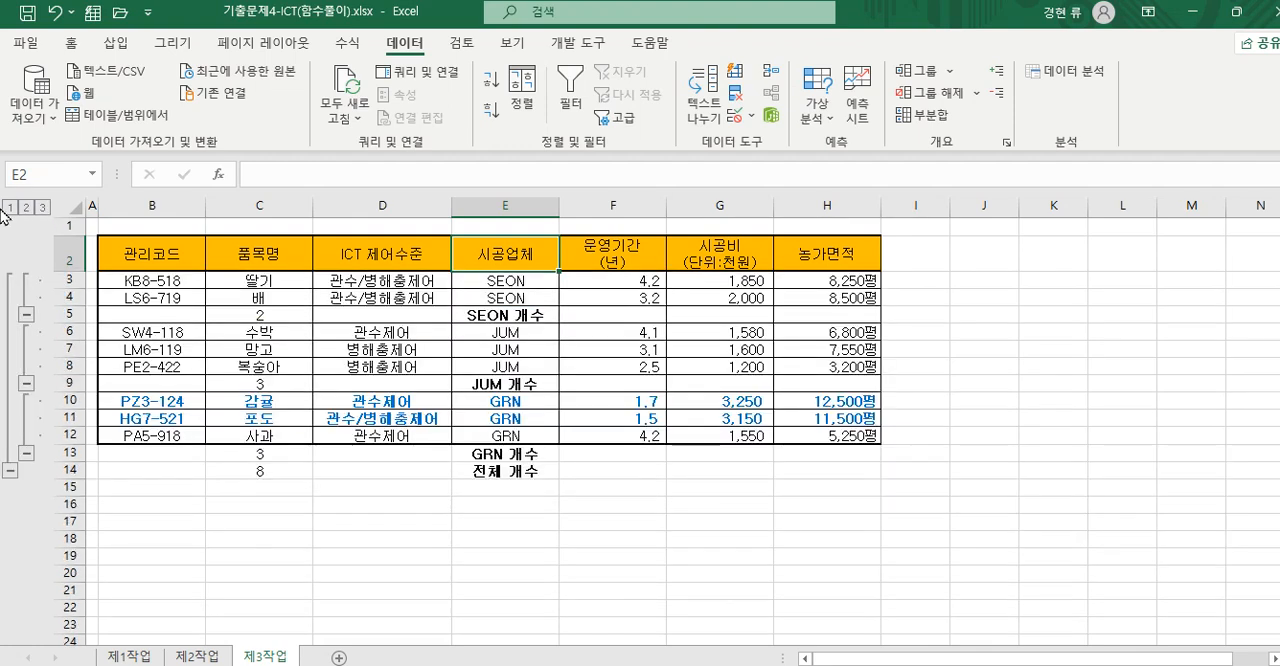
pyautogui.click(9, 208)
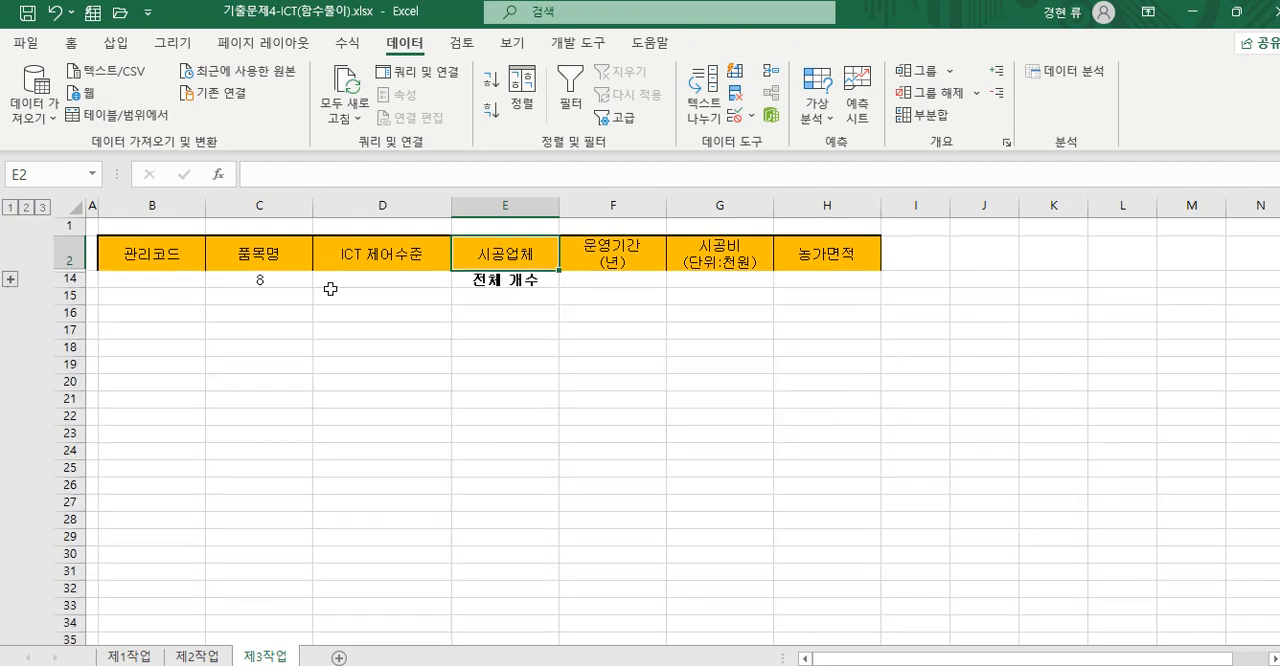
pyautogui.click(26, 208)
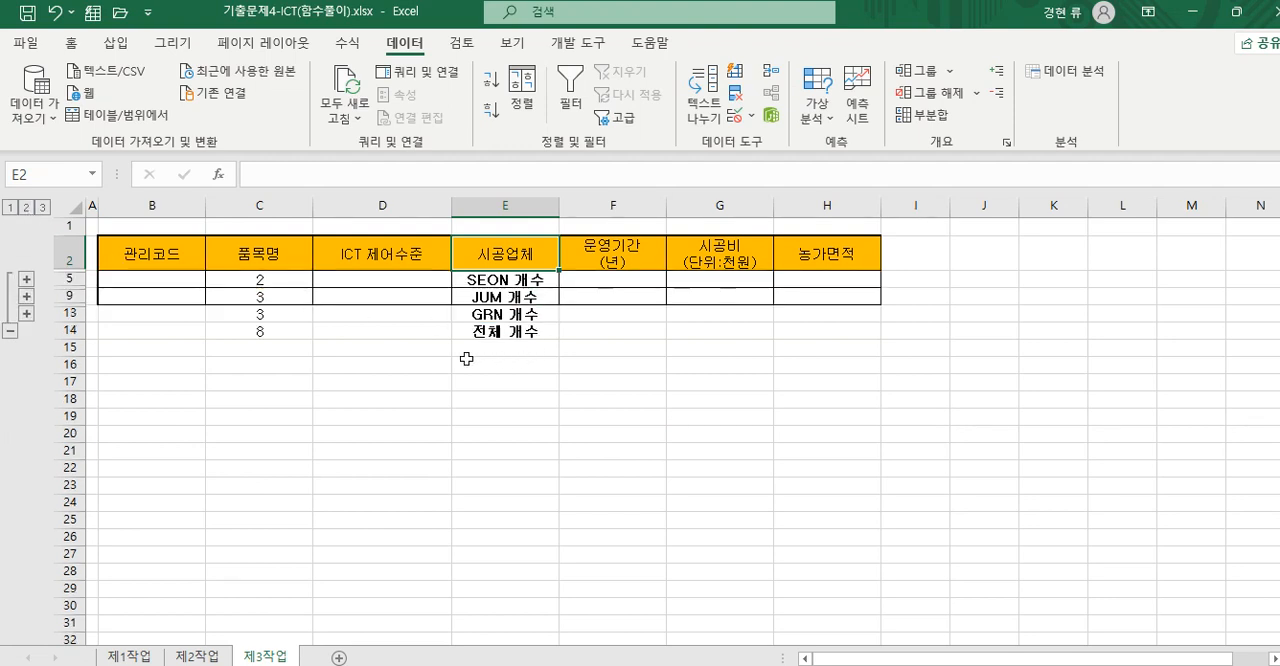
pyautogui.click(42, 207)
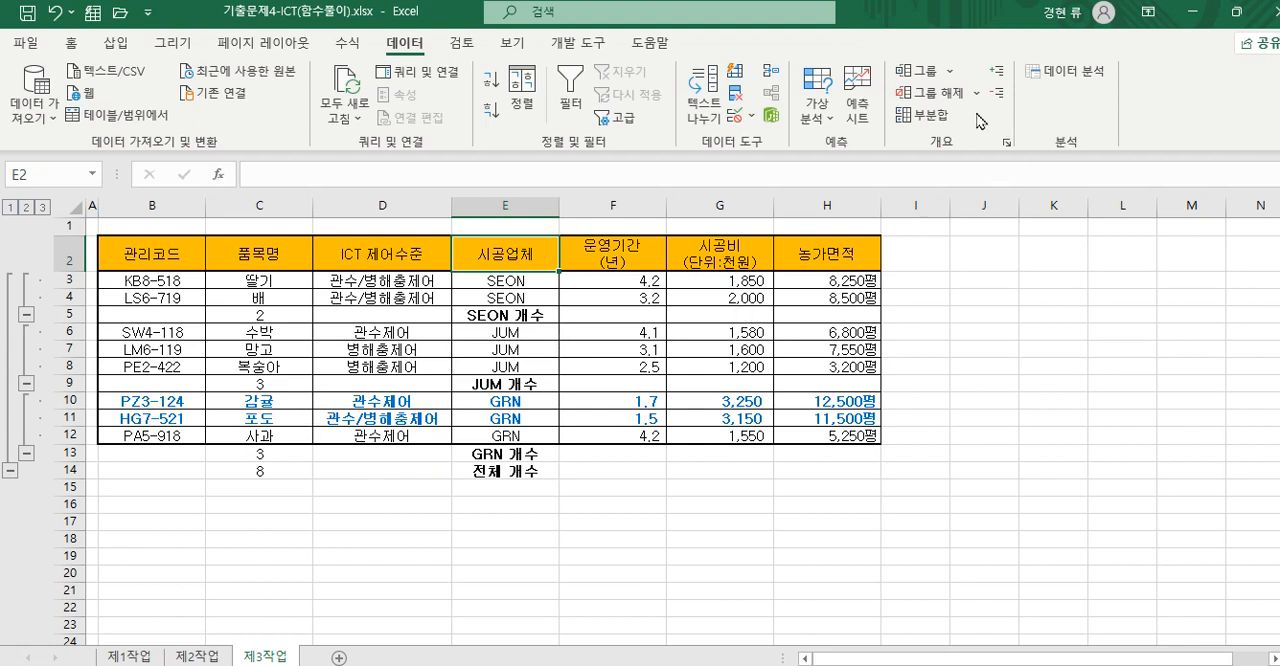
# - Add a second subtotal by 시공업체 using 평균 on 시공비(단위:천원) only, without replacing the existing 개수 subtotals
pyautogui.click(938, 118)
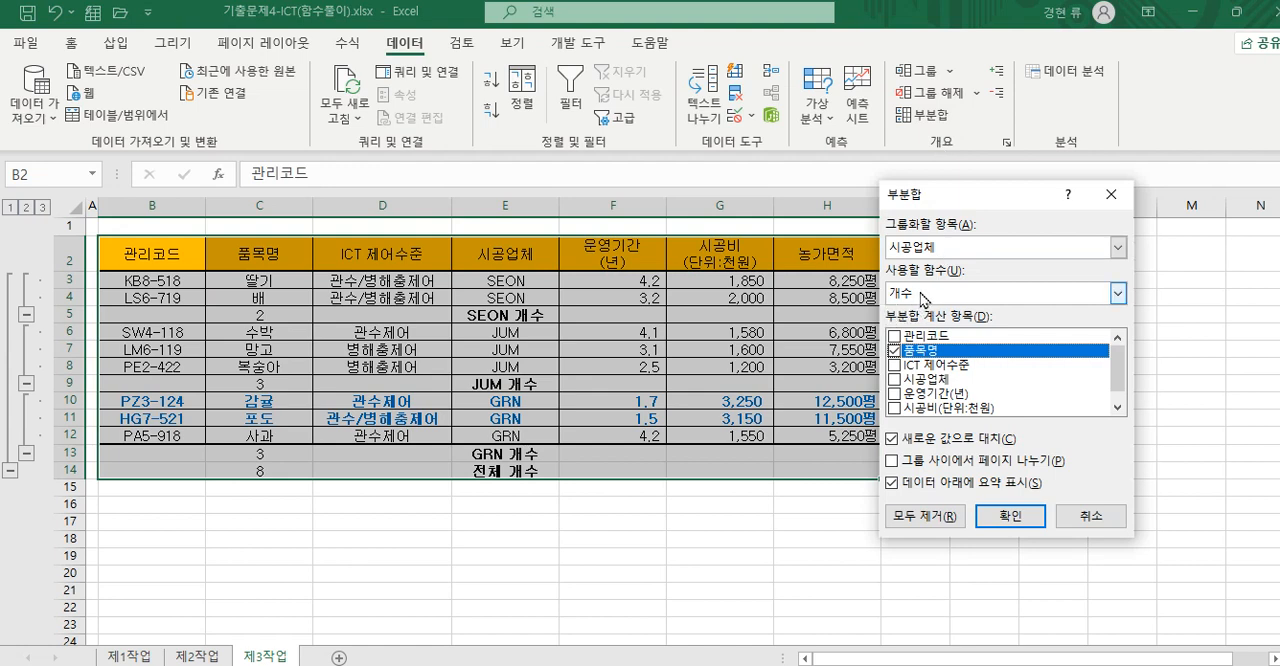
pyautogui.click(1118, 293)
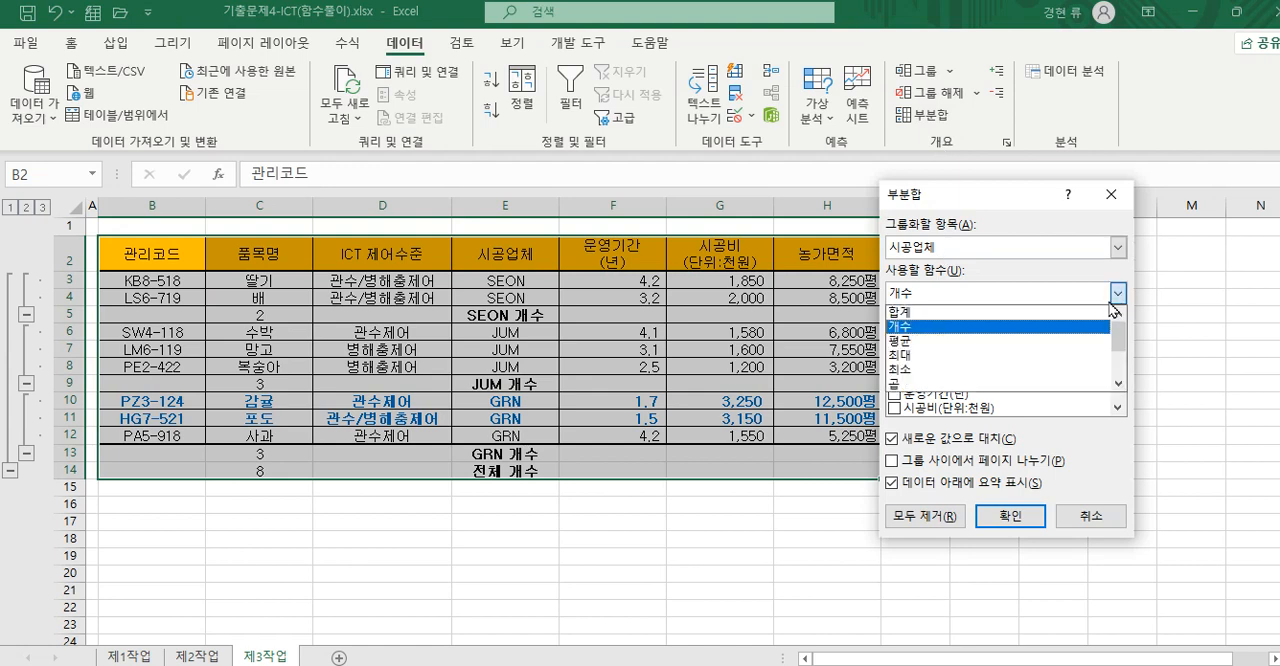
pyautogui.click(1083, 342)
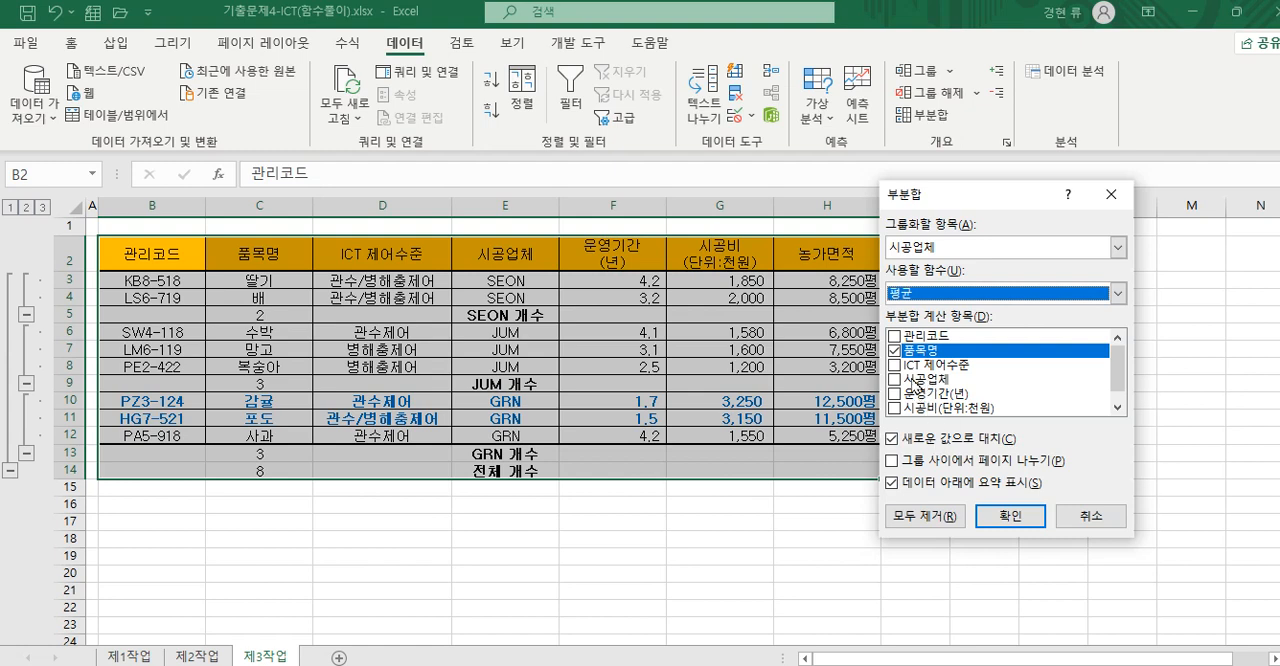
pyautogui.click(895, 351)
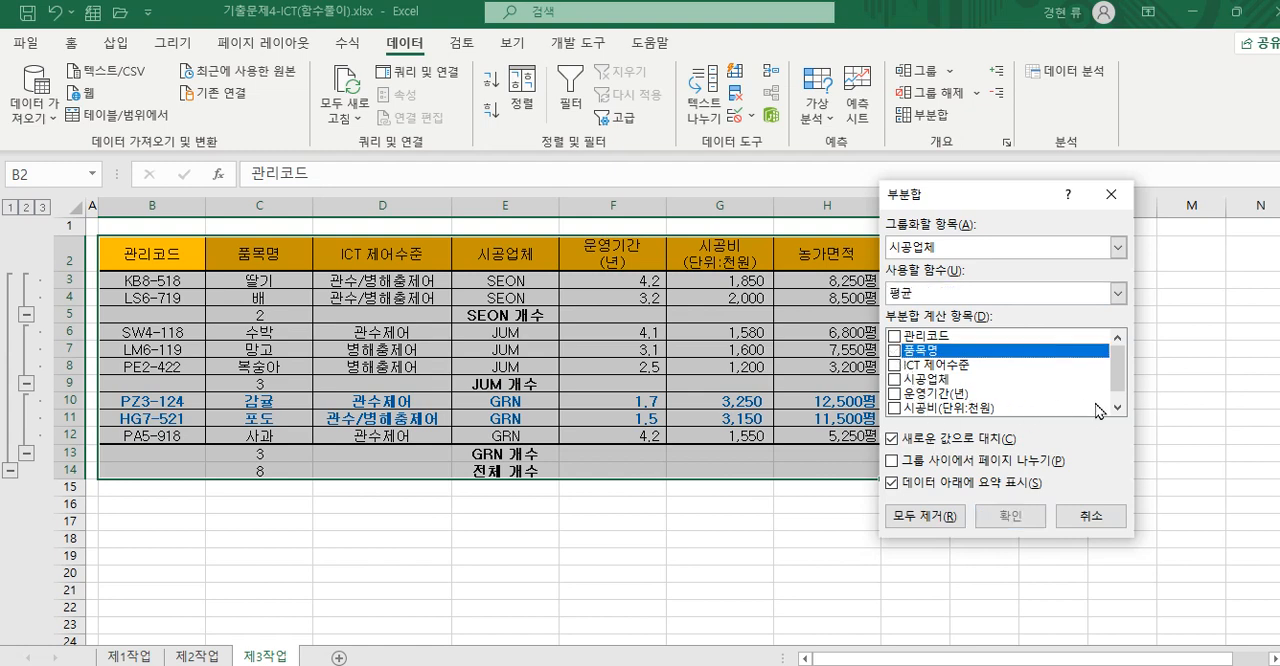
pyautogui.click(894, 408)
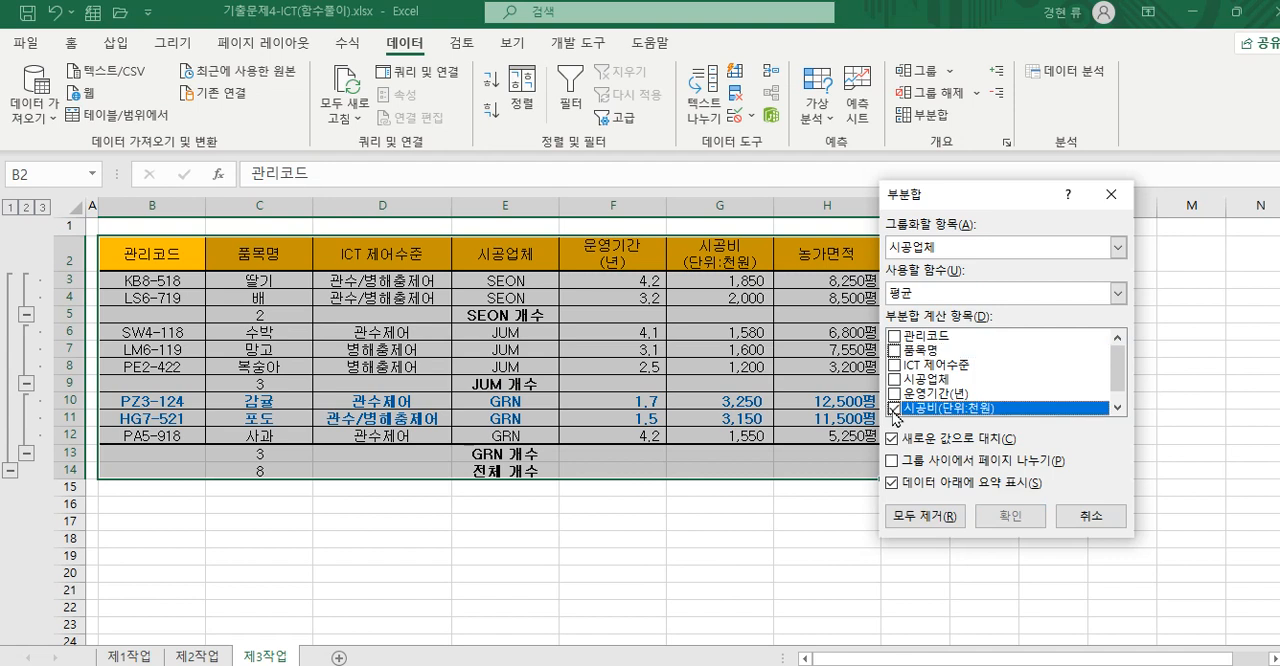
pyautogui.click(1118, 407)
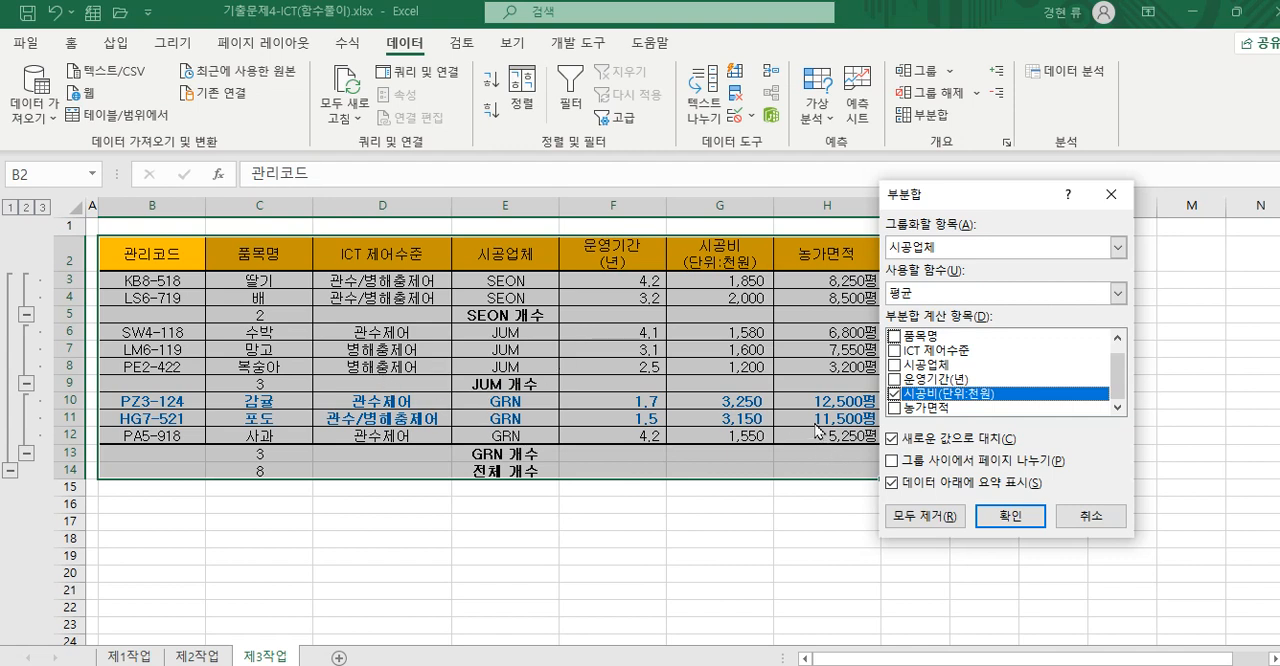
pyautogui.click(891, 439)
pyautogui.click(891, 440)
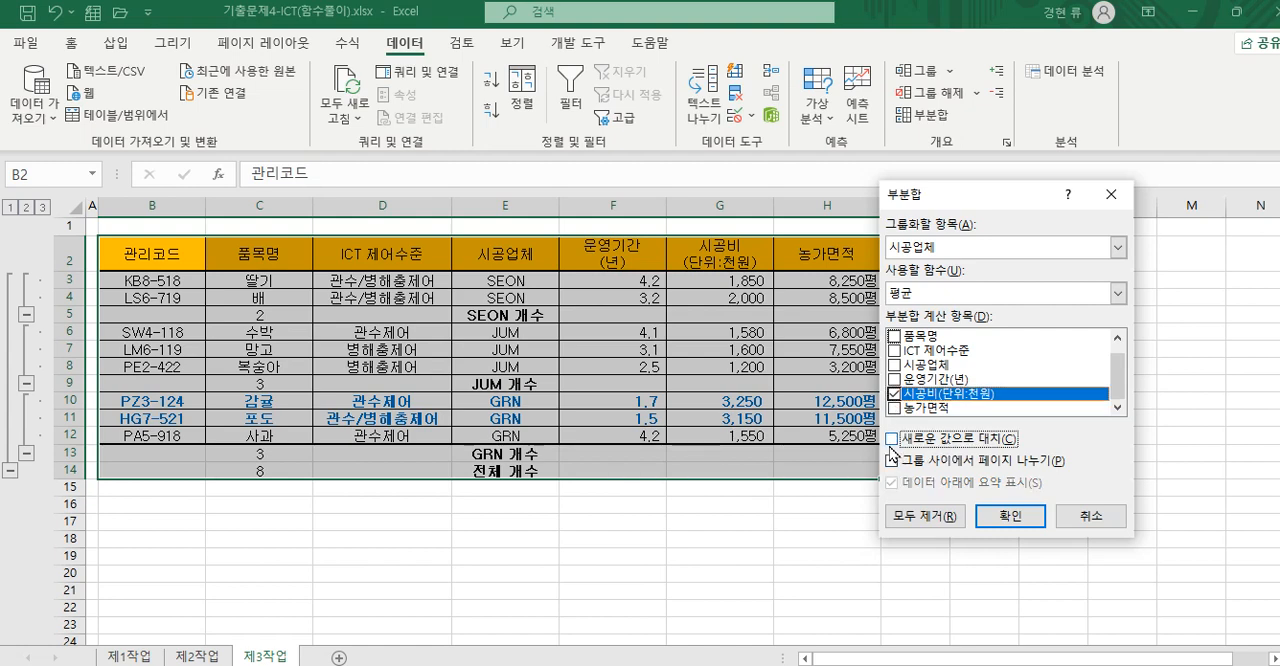
pyautogui.click(1007, 517)
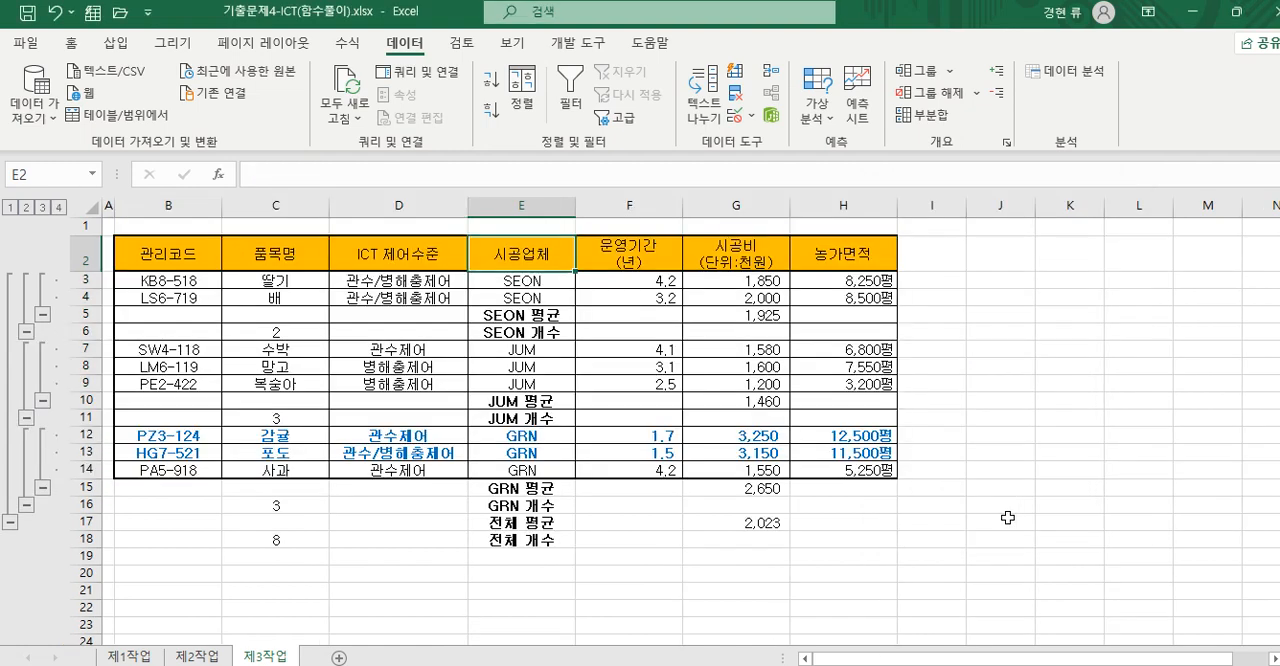
# - Clear the outline from the subtotaled table while keeping its 평균 and 개수 rows
pyautogui.click(553, 331)
pyautogui.click(551, 314)
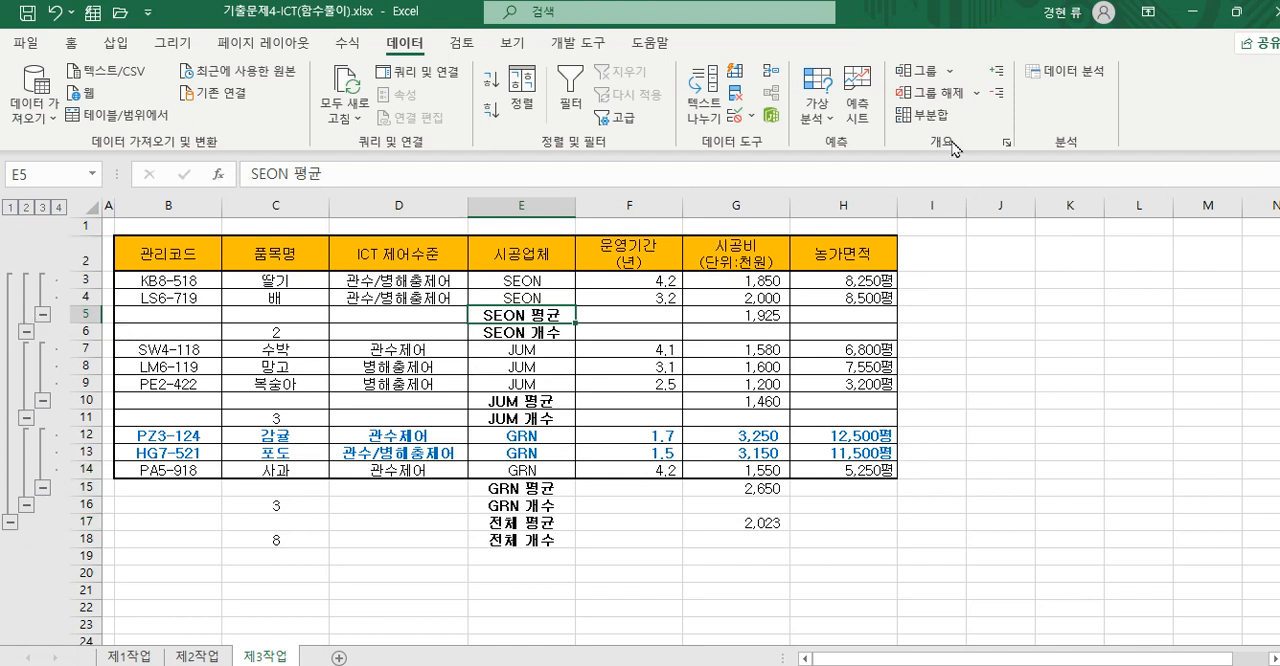
pyautogui.click(976, 94)
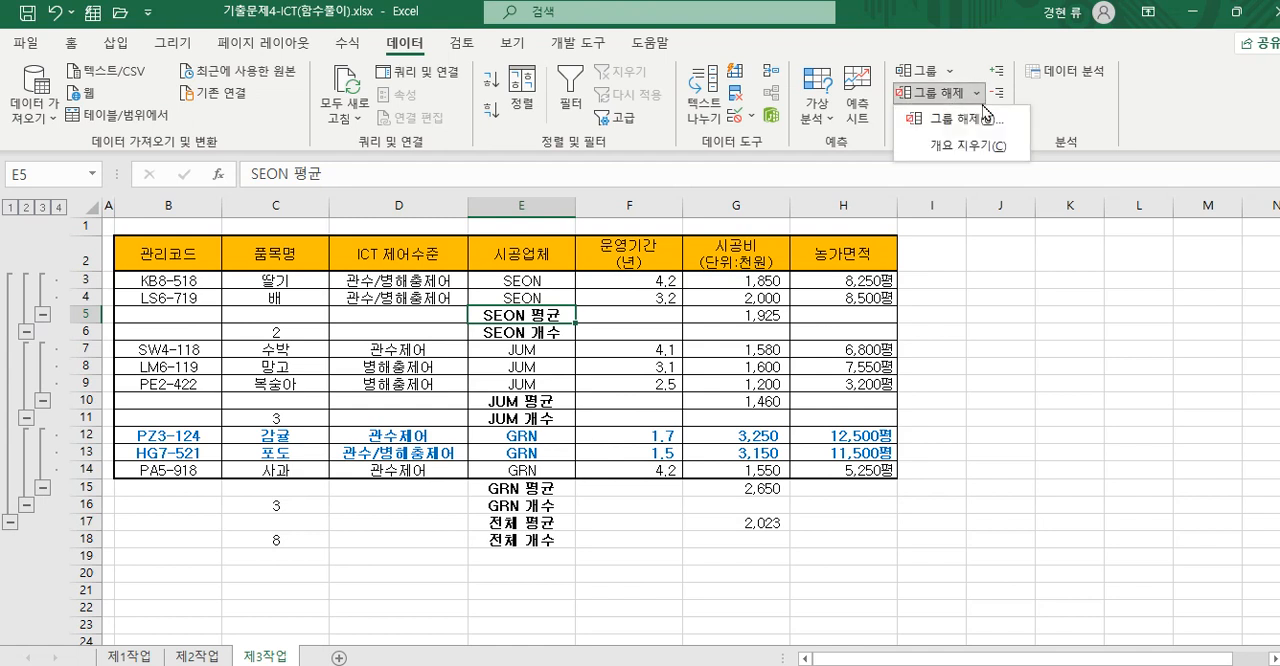
pyautogui.click(980, 148)
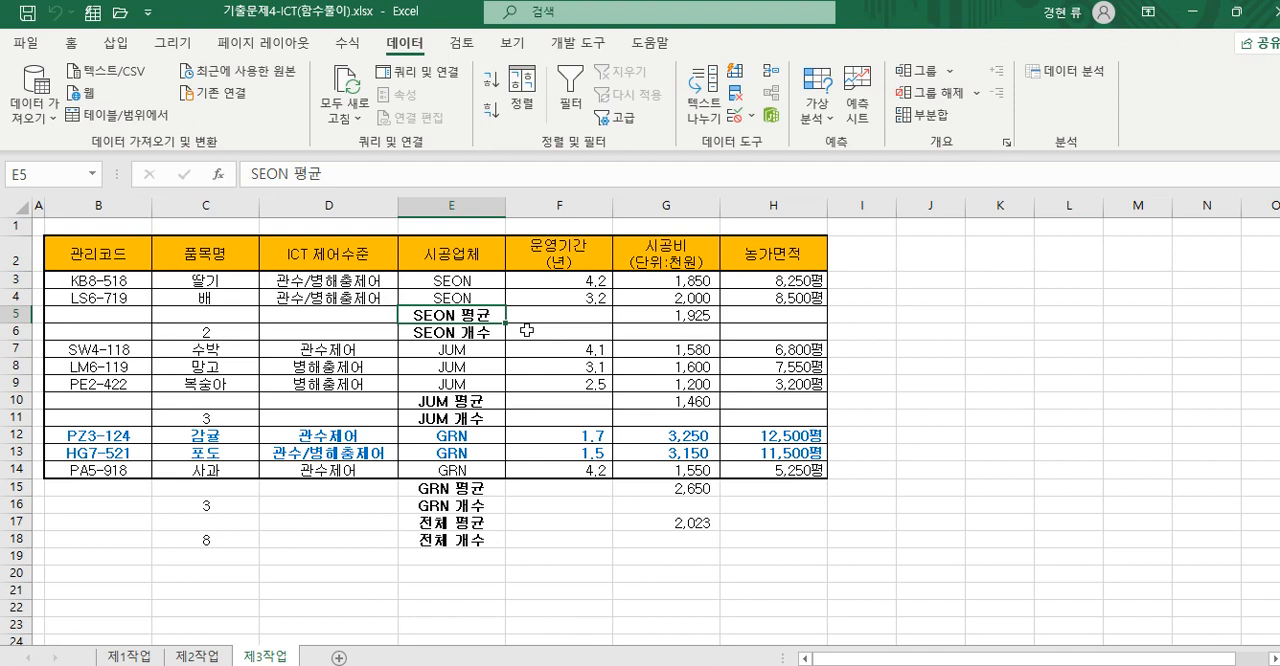
# - Narrow the 시공업체 column, then widen it enough to fit the subtotal labels
pyautogui.moveTo(507, 204); pyautogui.dragTo(449, 204)
pyautogui.click(710, 336)
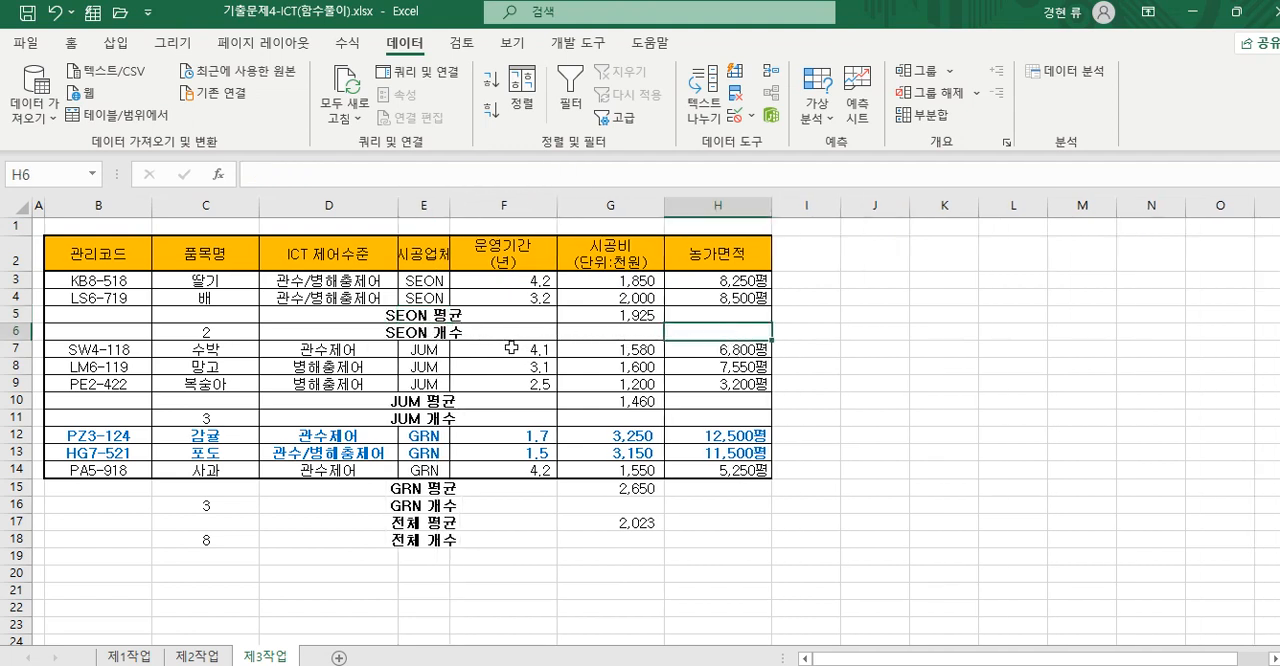
pyautogui.moveTo(449, 206); pyautogui.dragTo(500, 206)
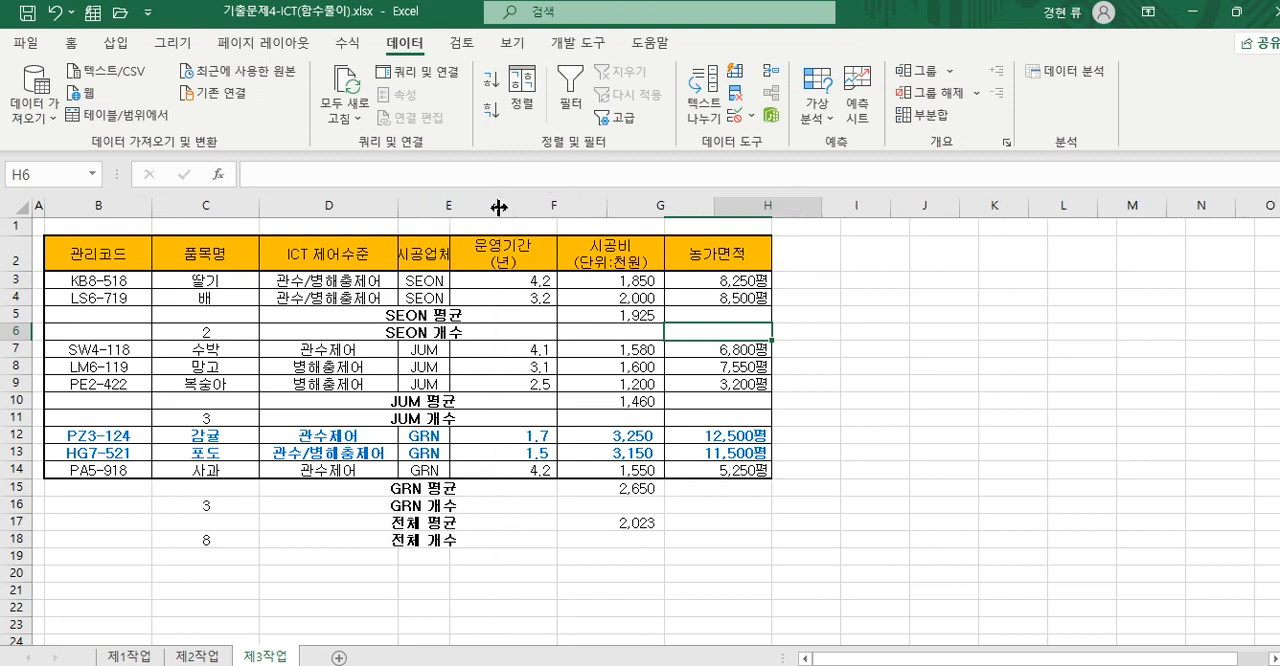
pyautogui.moveTo(104, 469); pyautogui.dragTo(765, 474)
pyautogui.click(572, 572)
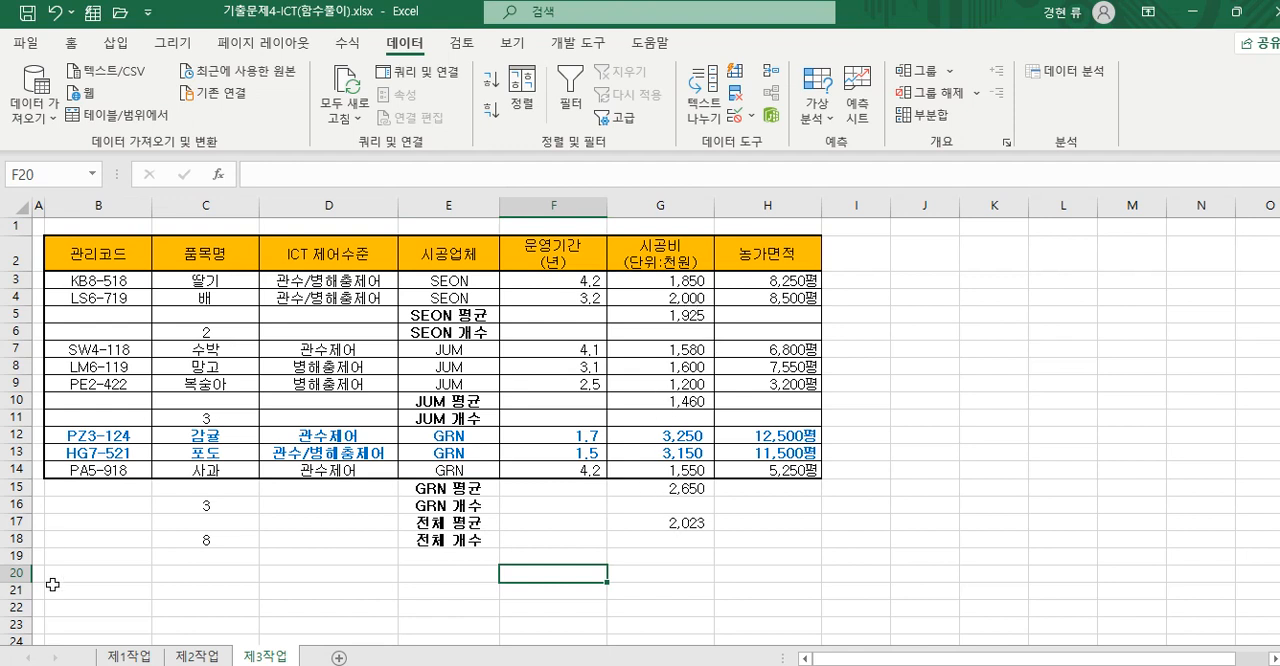
pyautogui.moveTo(770, 281); pyautogui.dragTo(797, 484)
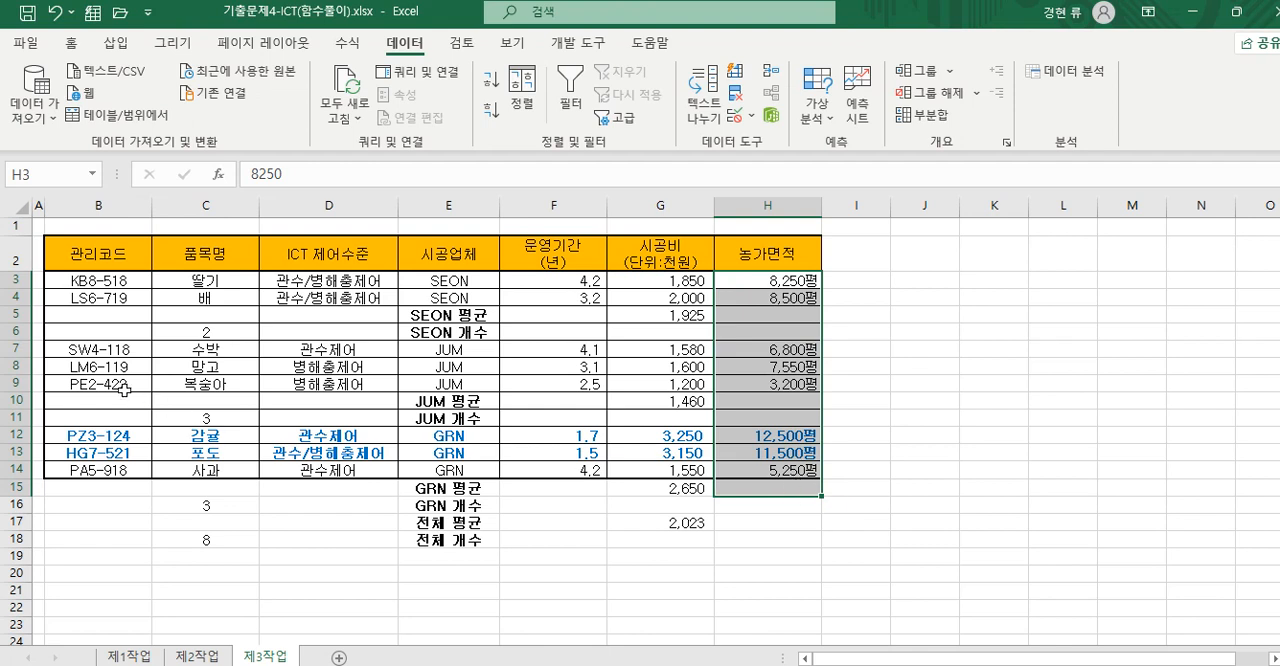
pyautogui.moveTo(98, 281); pyautogui.dragTo(795, 470)
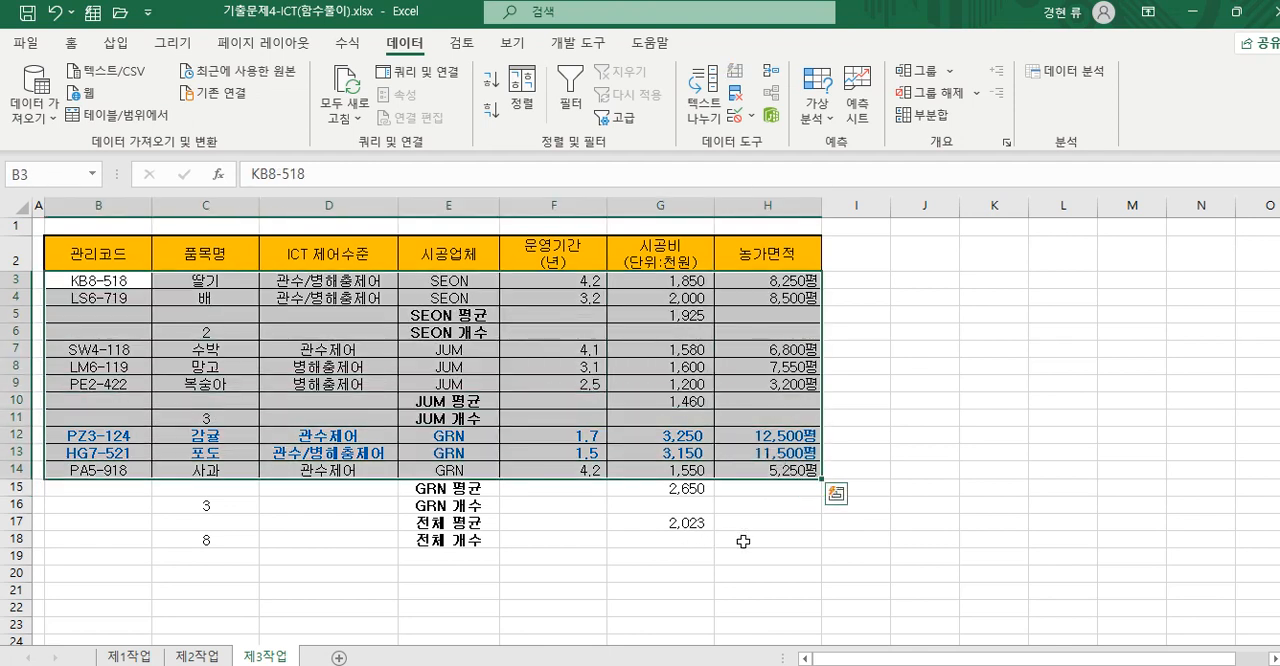
pyautogui.click(722, 541)
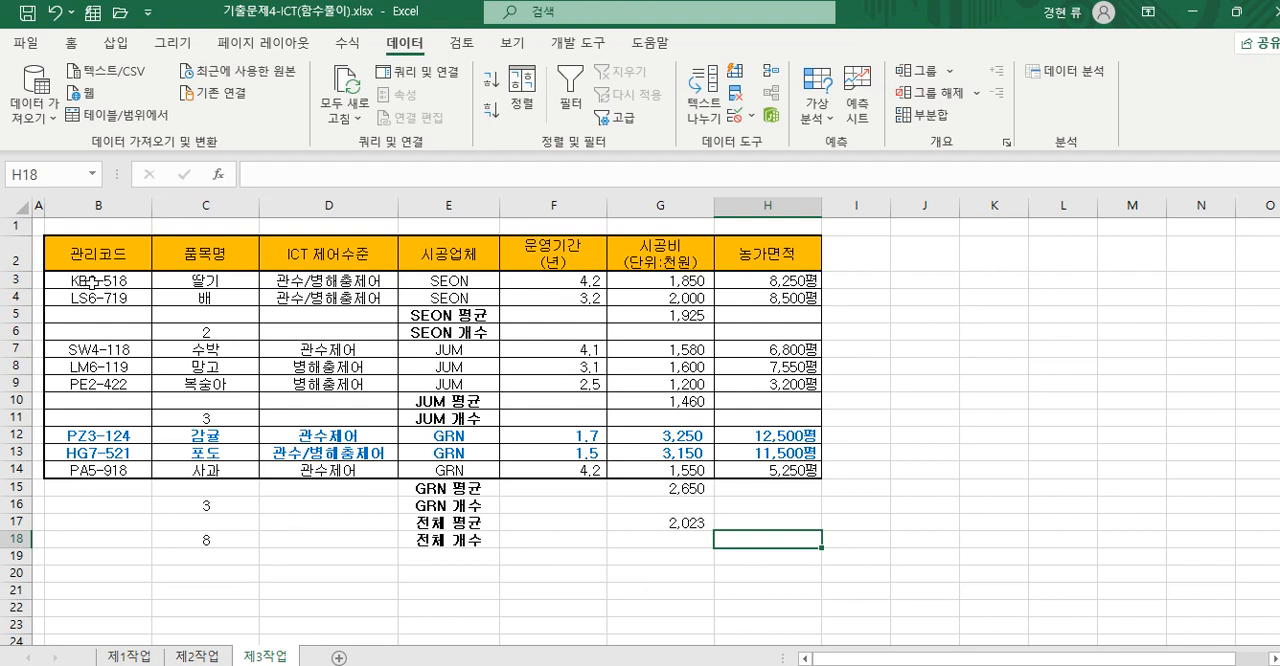
pyautogui.click(112, 256)
pyautogui.click(486, 335)
pyautogui.click(478, 316)
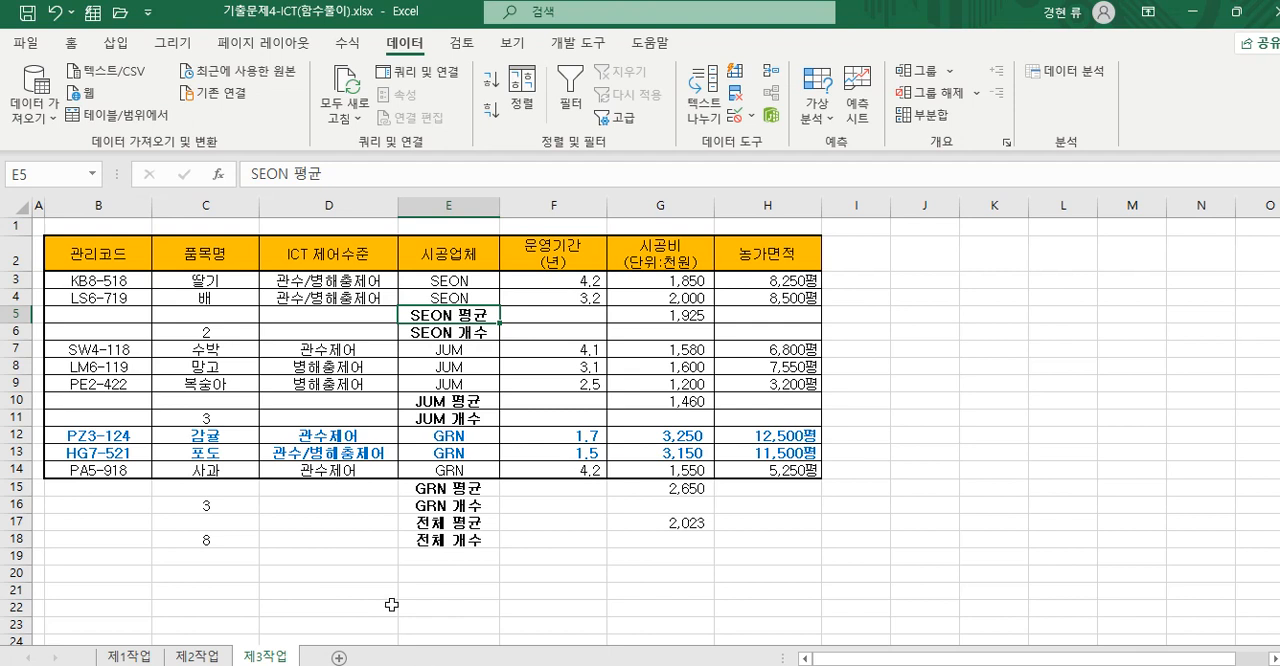
pyautogui.rightClick(270, 657)
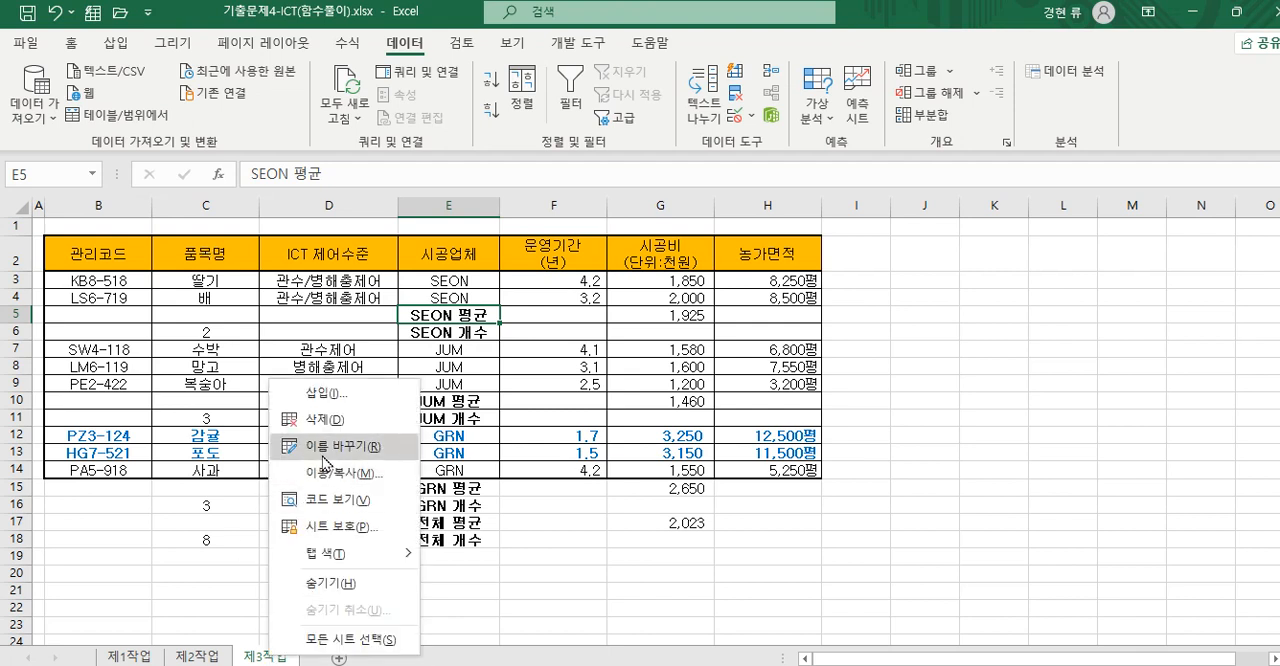
pyautogui.click(545, 625)
pyautogui.click(24, 228)
pyautogui.moveTo(27, 230); pyautogui.dragTo(703, 630)
pyautogui.rightClick(659, 499)
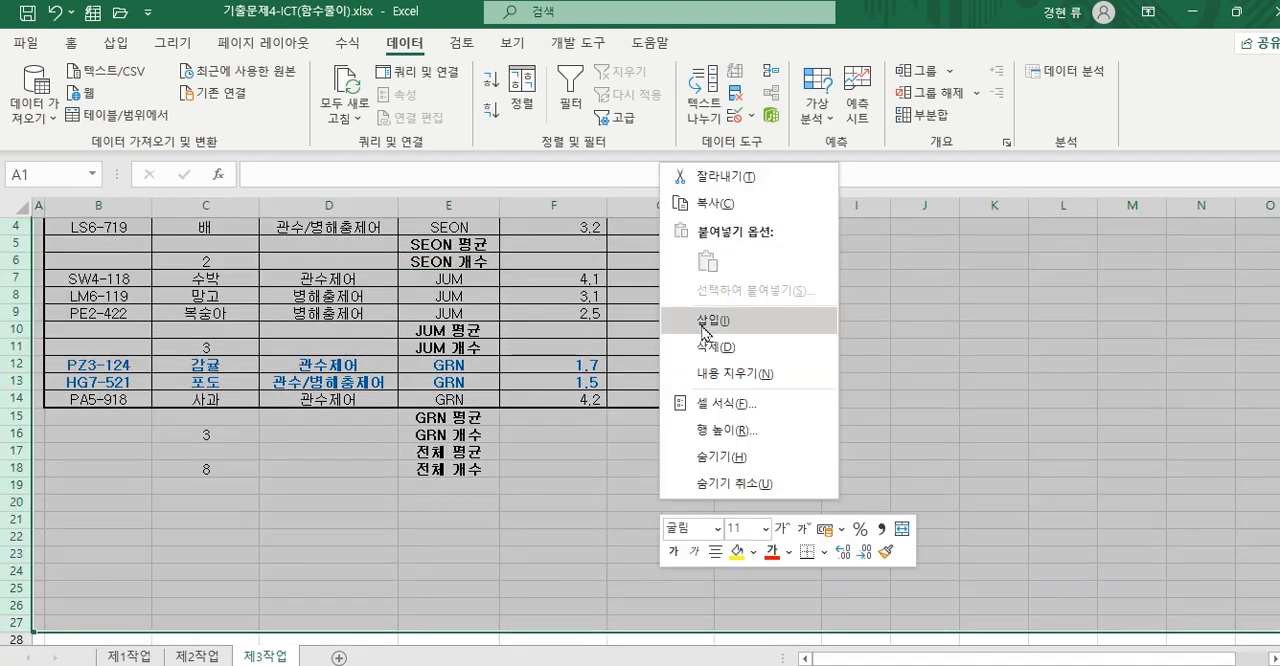
pyautogui.click(564, 558)
pyautogui.scroll(1, 563, 558)
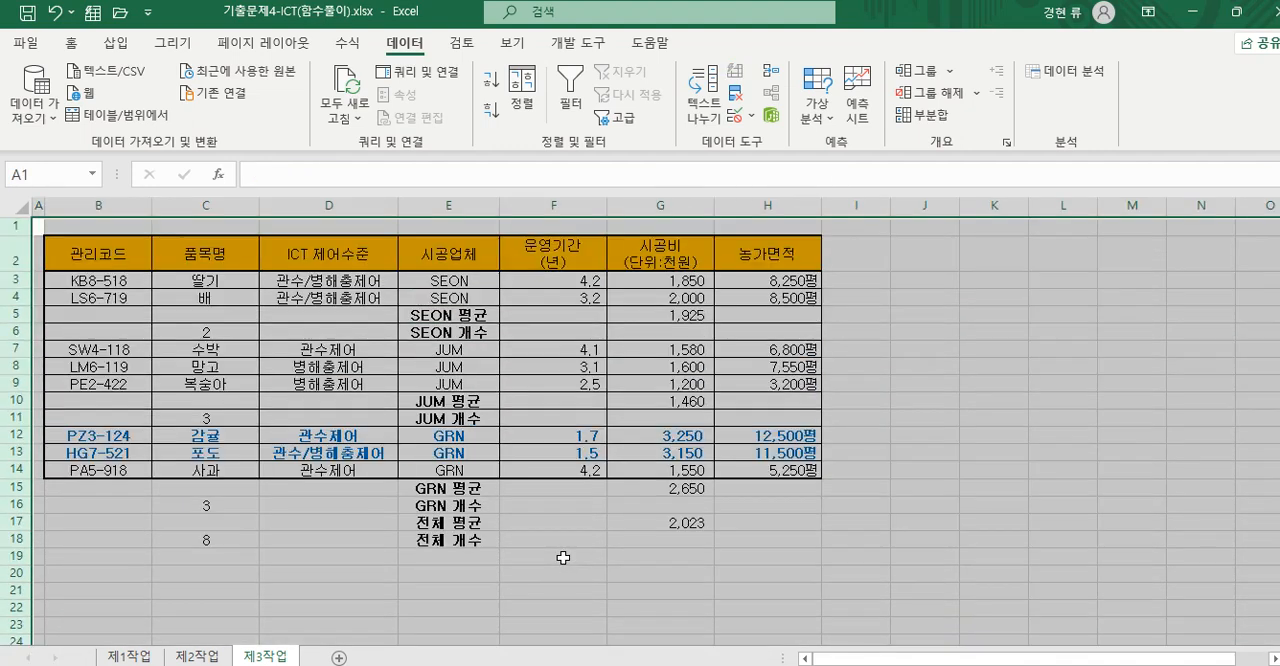
pyautogui.click(564, 558)
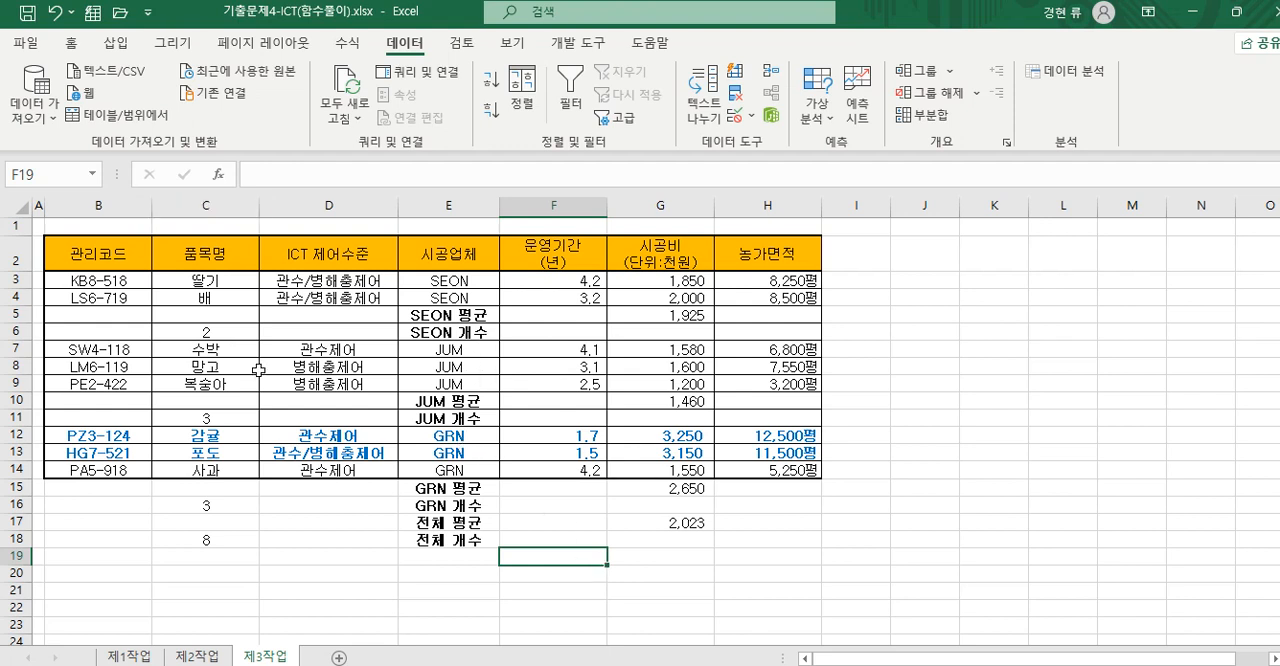
# - Remove all subtotals from the table on the 제3작업 sheet
pyautogui.click(114, 252)
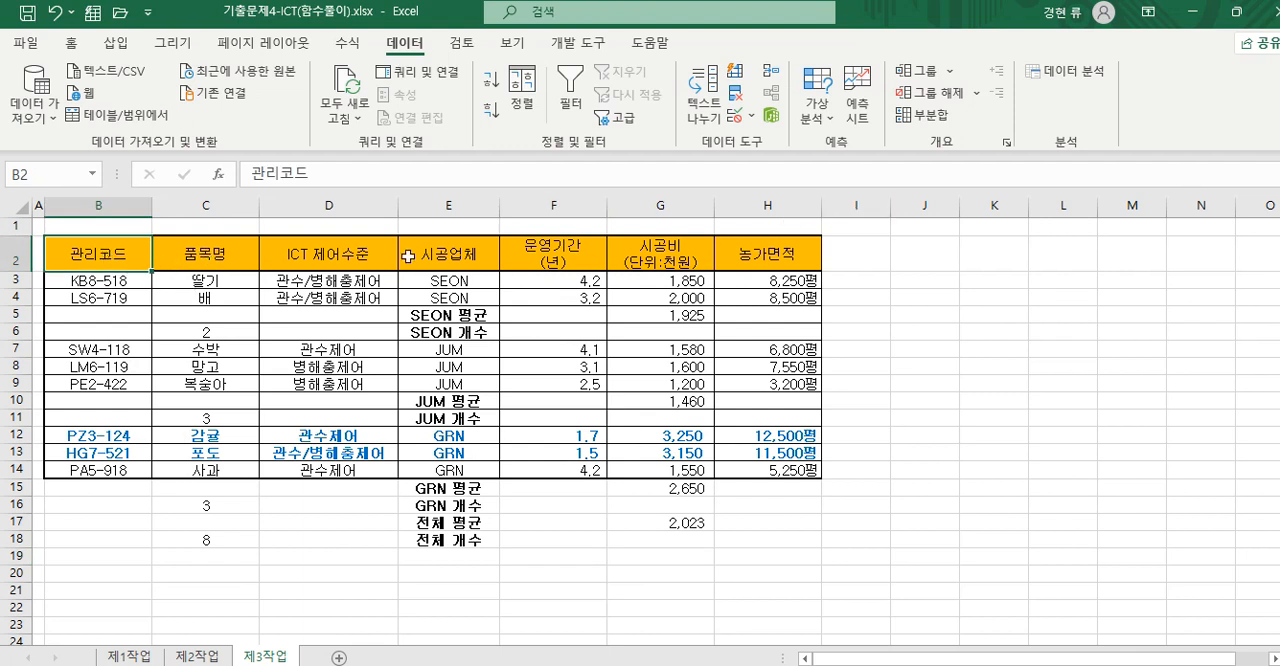
pyautogui.click(920, 114)
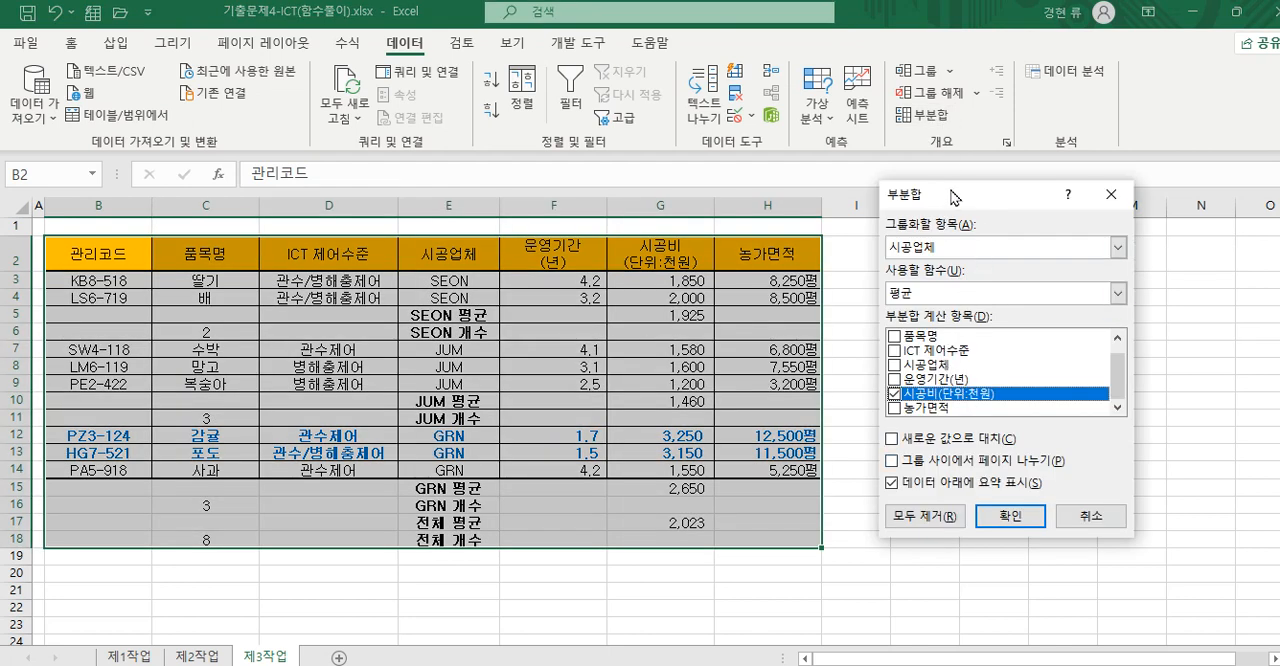
pyautogui.click(924, 517)
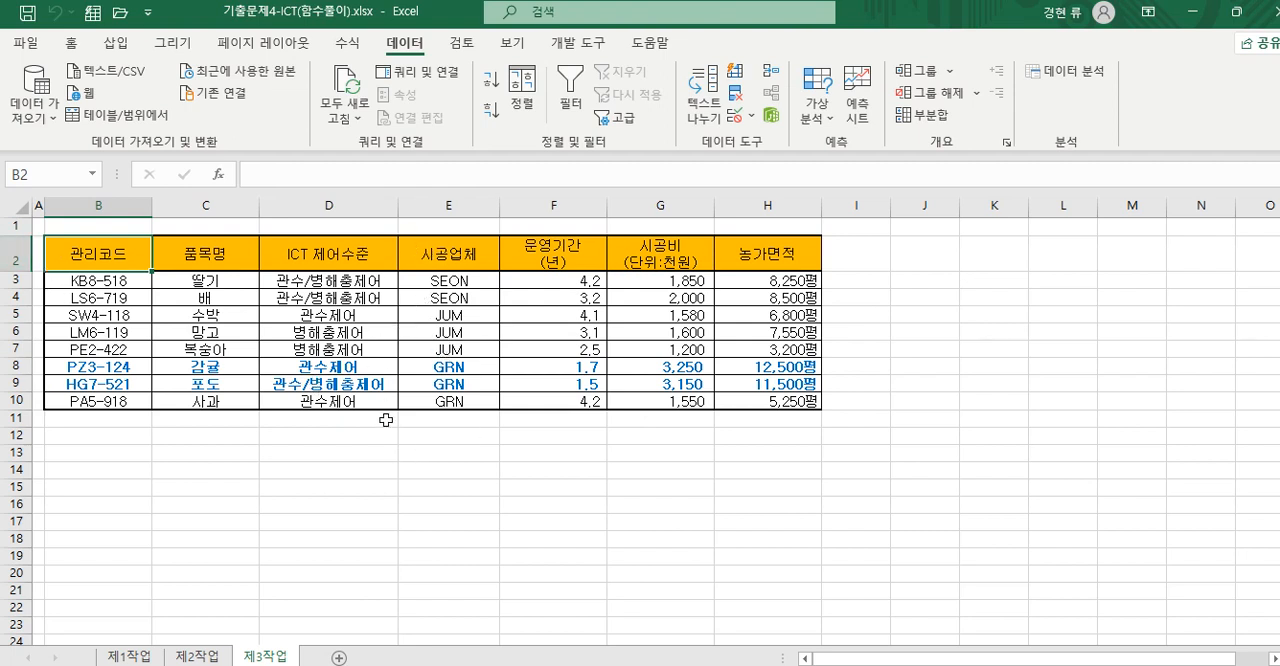
# - Recreate the subtotal by 시공업체 with the 개수 function on 품목명 only, excluding 시공비 and enabling replacement of current subtotals
pyautogui.click(124, 255)
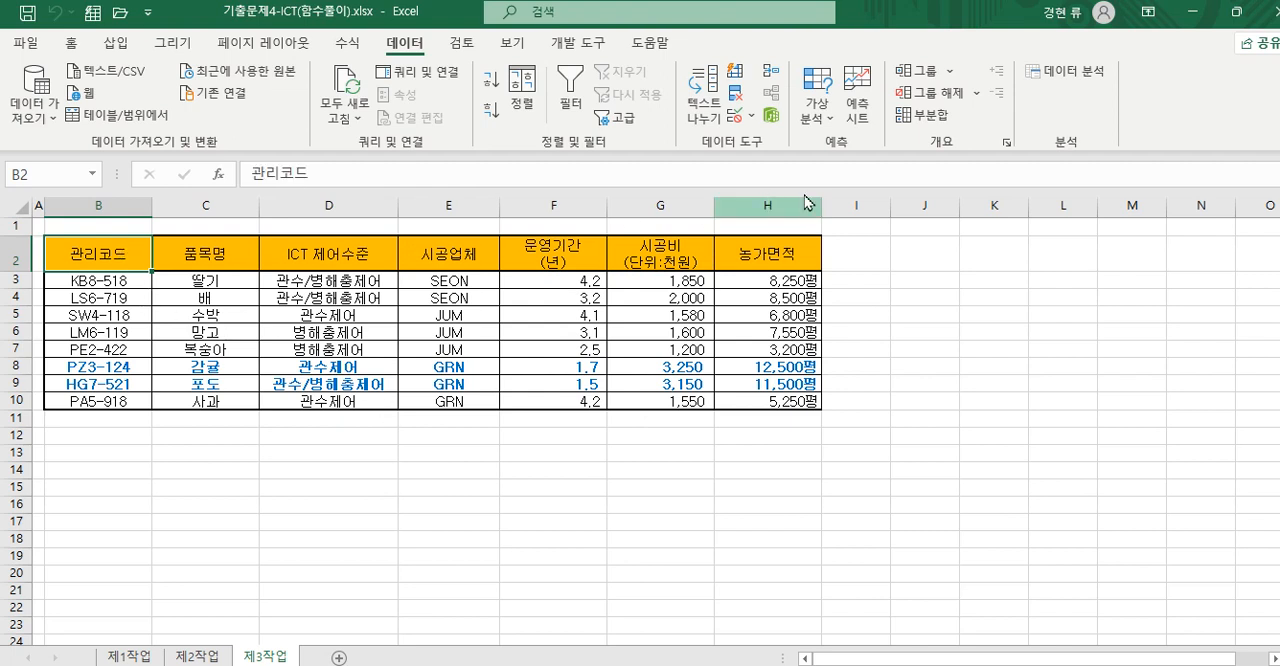
pyautogui.click(922, 114)
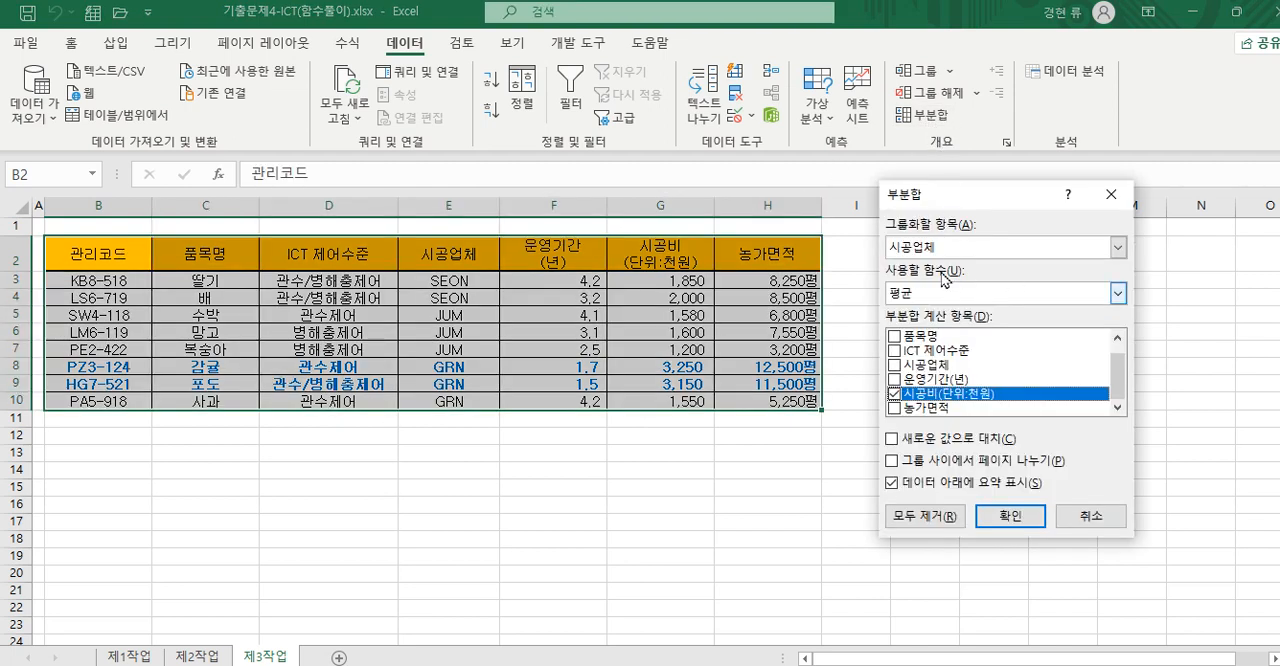
pyautogui.click(1117, 298)
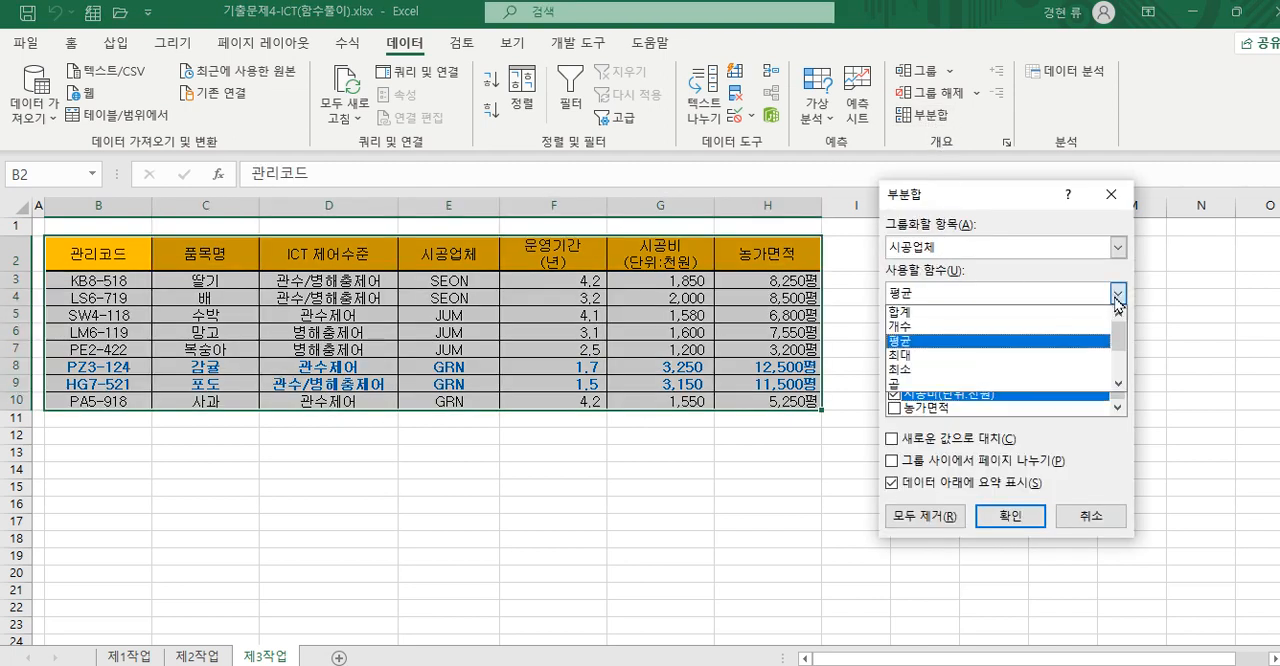
pyautogui.click(1066, 326)
pyautogui.click(894, 338)
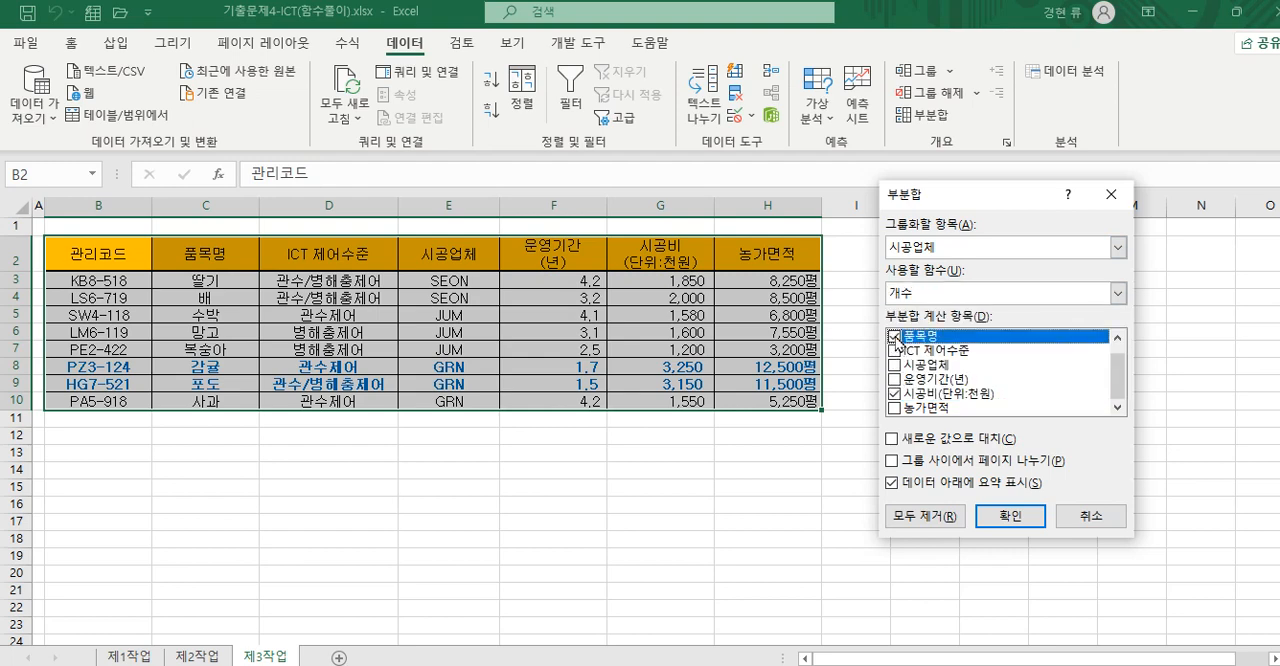
pyautogui.click(895, 394)
pyautogui.click(905, 440)
pyautogui.click(1008, 515)
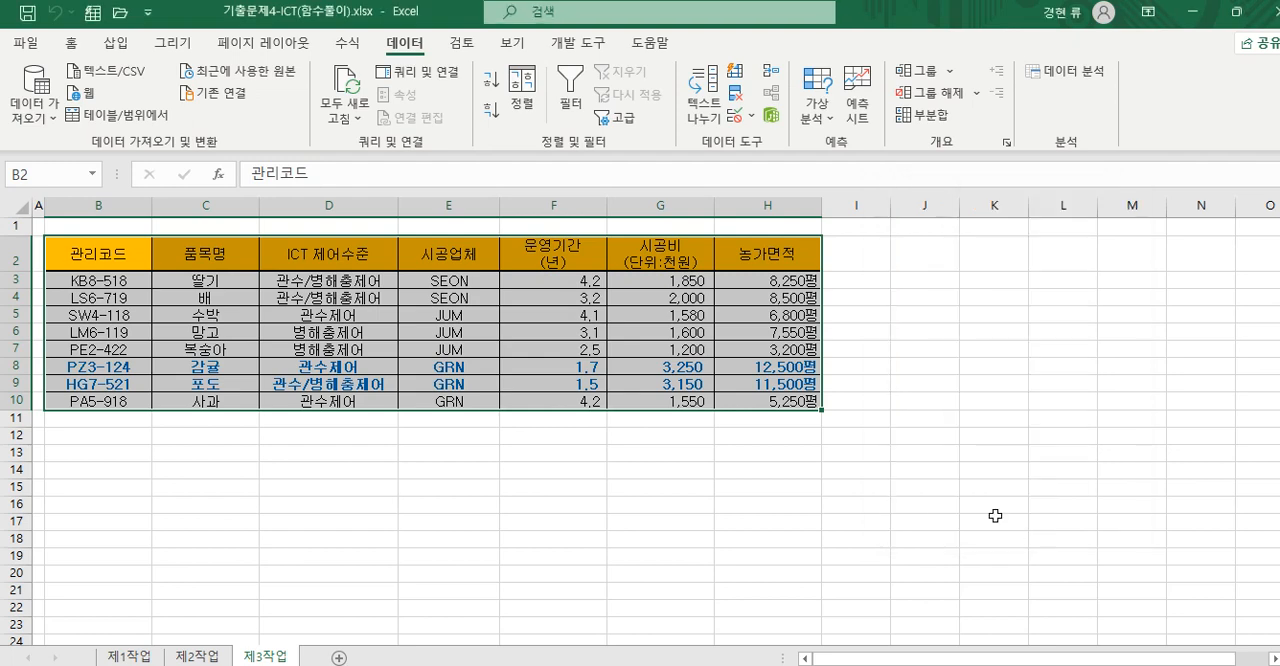
# - Add a nested subtotal by 시공업체 using 평균 with only 시공업체 as the calculated item, keeping the 개수 subtotals
pyautogui.click(948, 119)
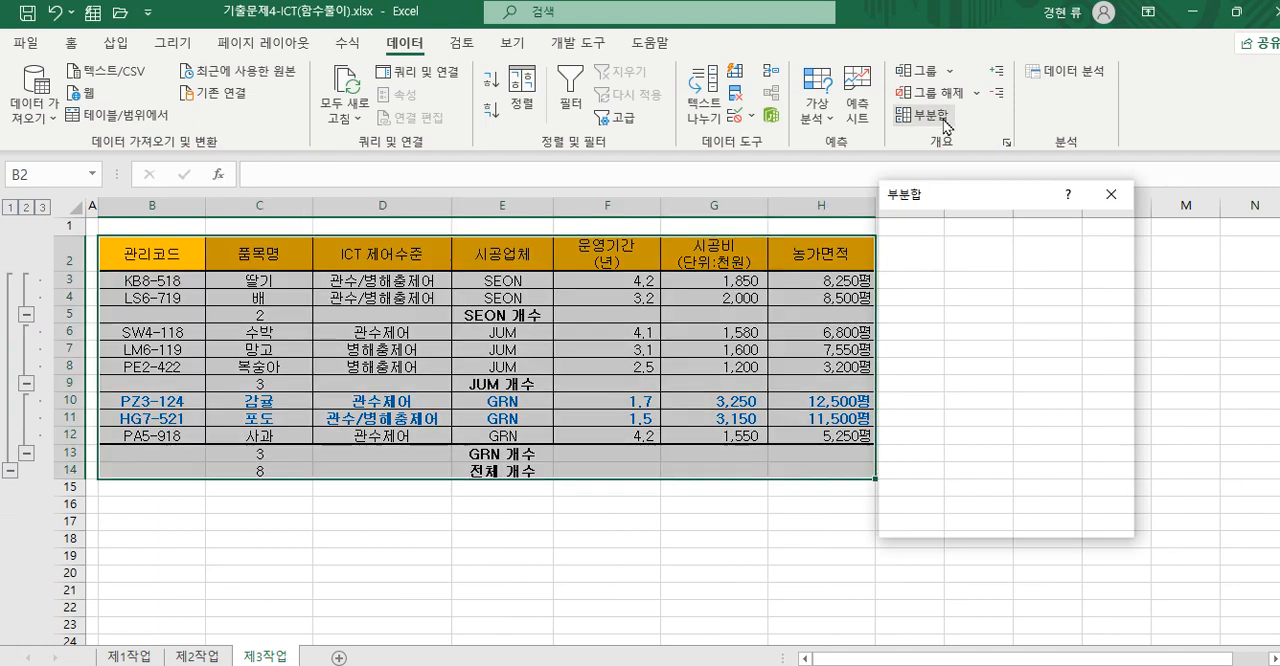
pyautogui.click(1116, 293)
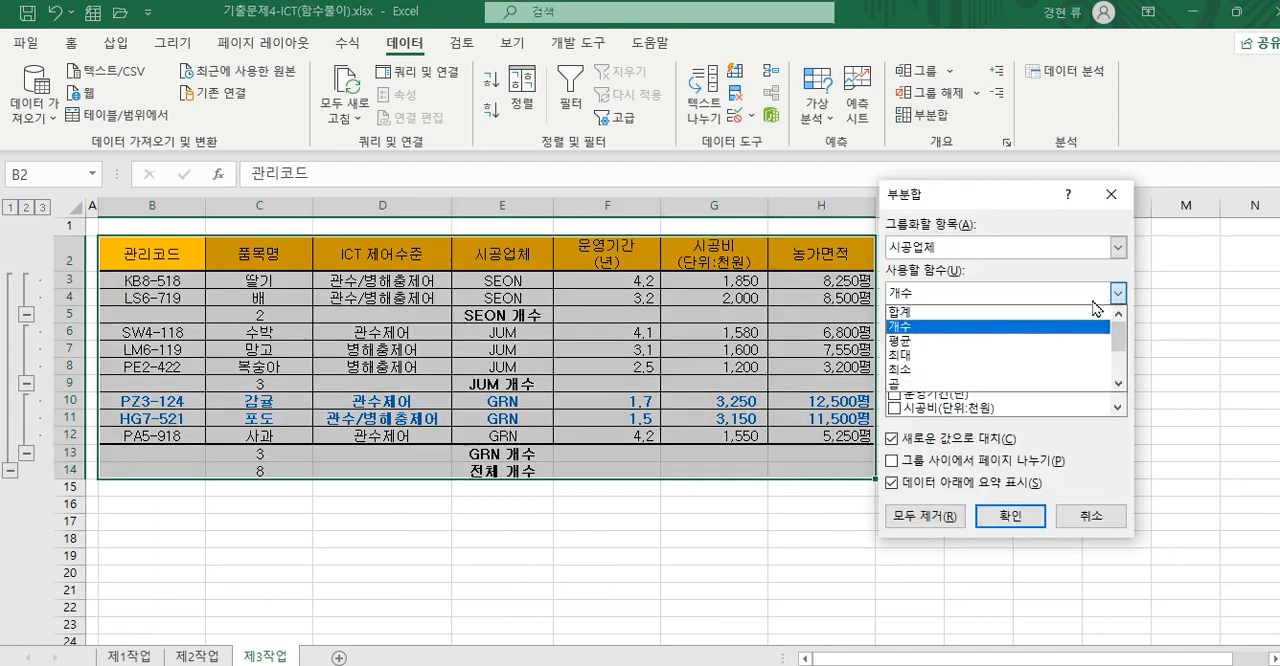
pyautogui.click(1008, 341)
pyautogui.click(894, 351)
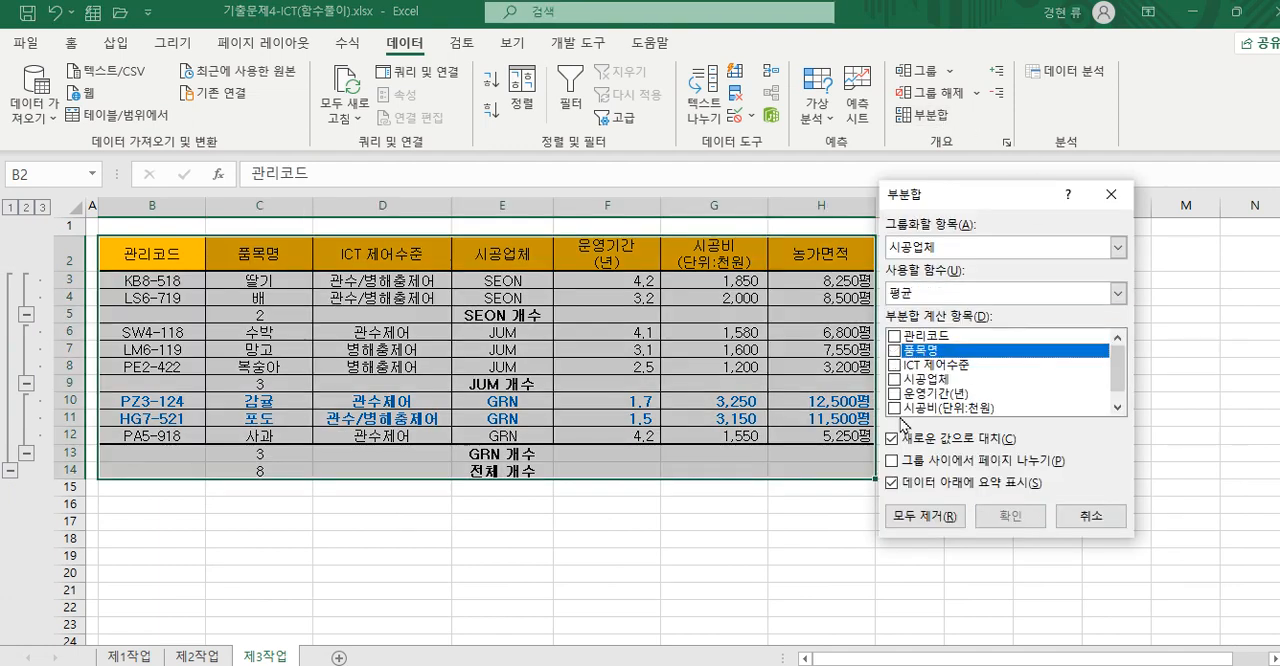
pyautogui.click(894, 380)
pyautogui.click(891, 438)
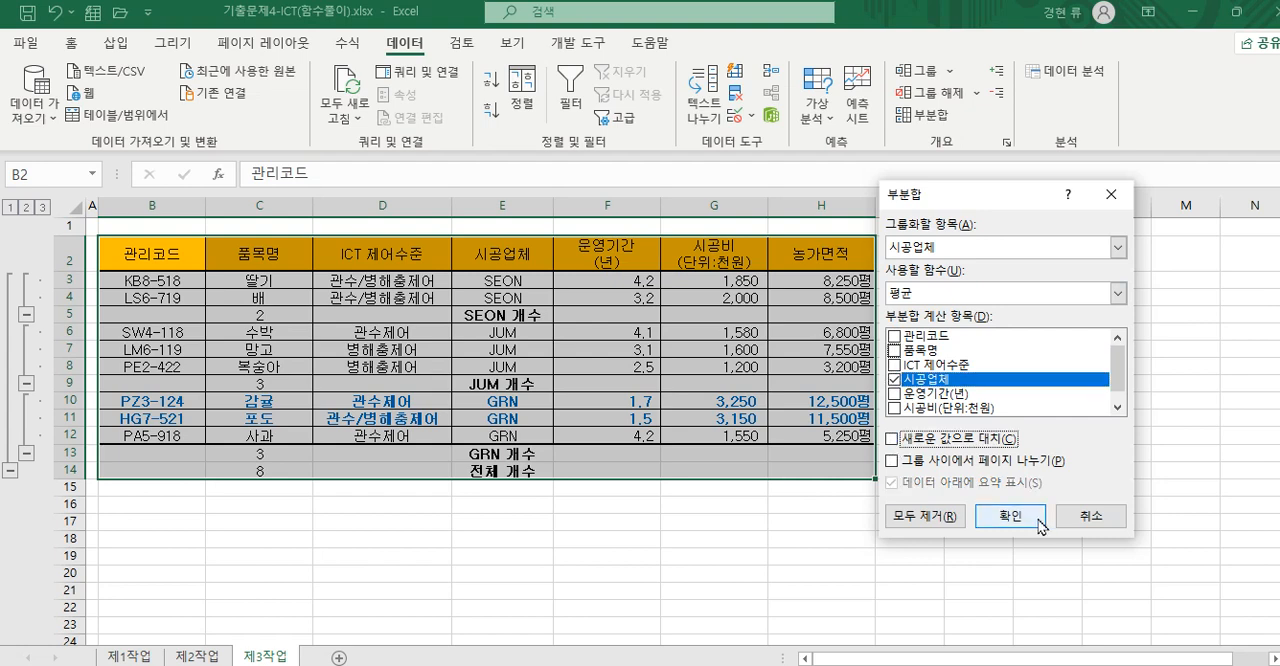
pyautogui.click(1011, 516)
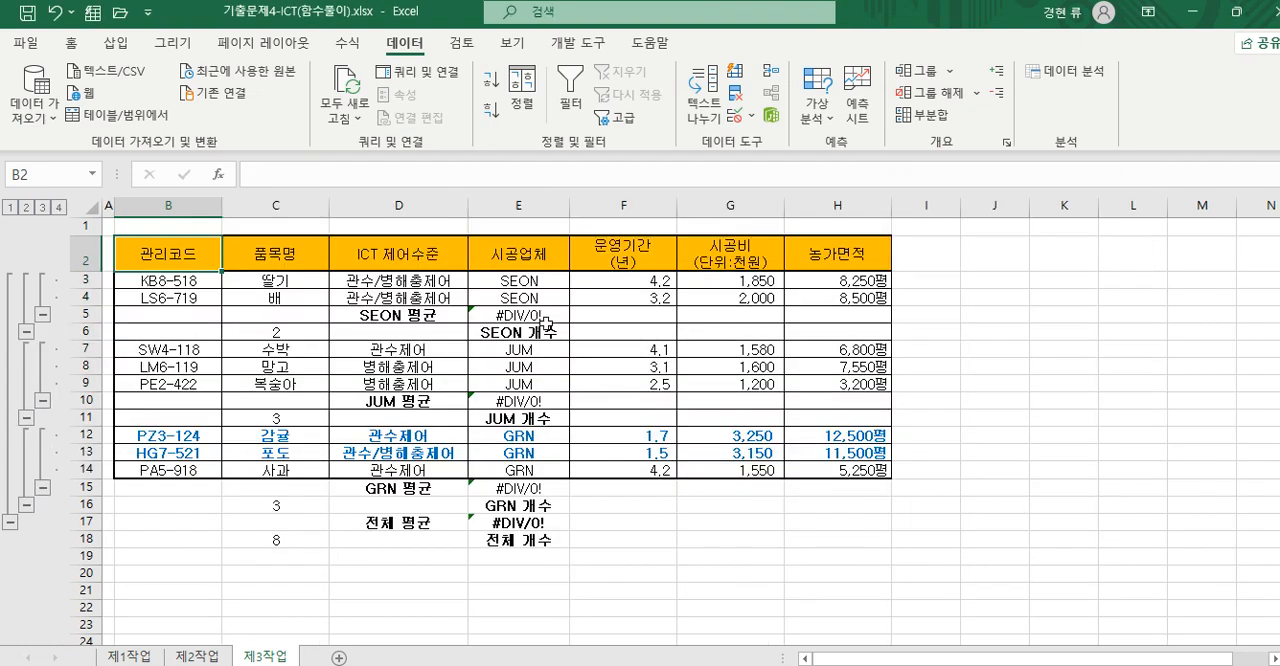
# - Remove all subtotals and recreate them by 시공업체 with 개수 on 품목명 only, enabling replacement of current subtotals
pyautogui.click(928, 116)
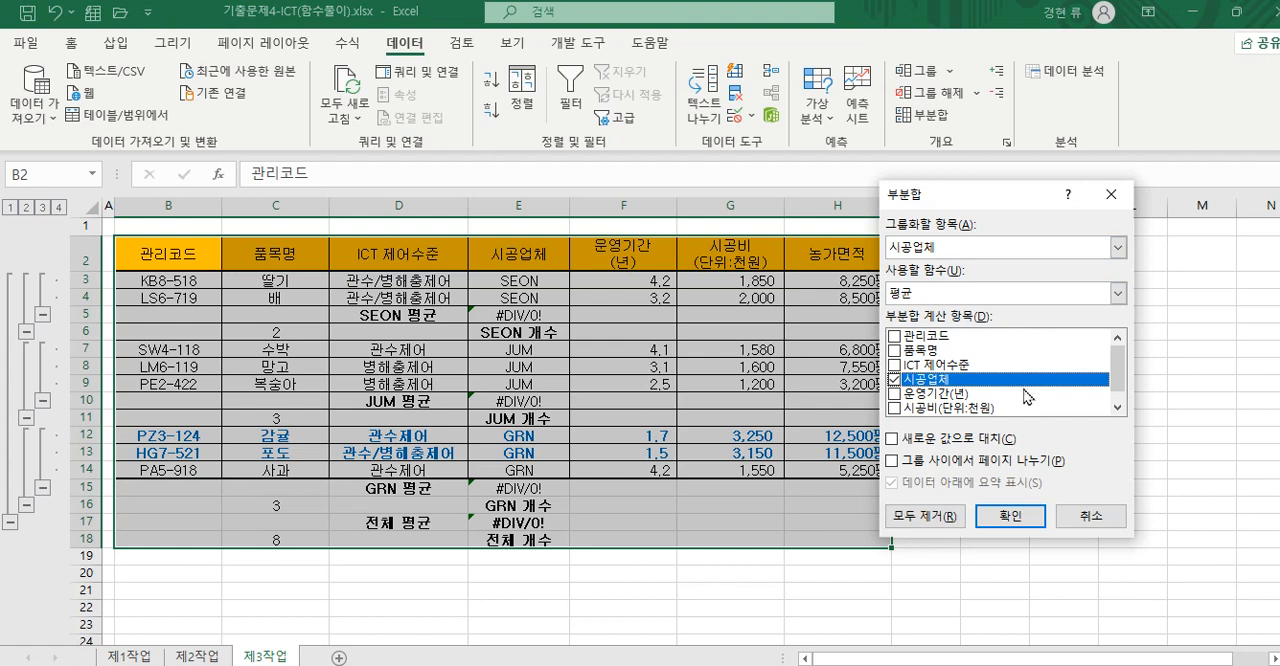
pyautogui.click(935, 516)
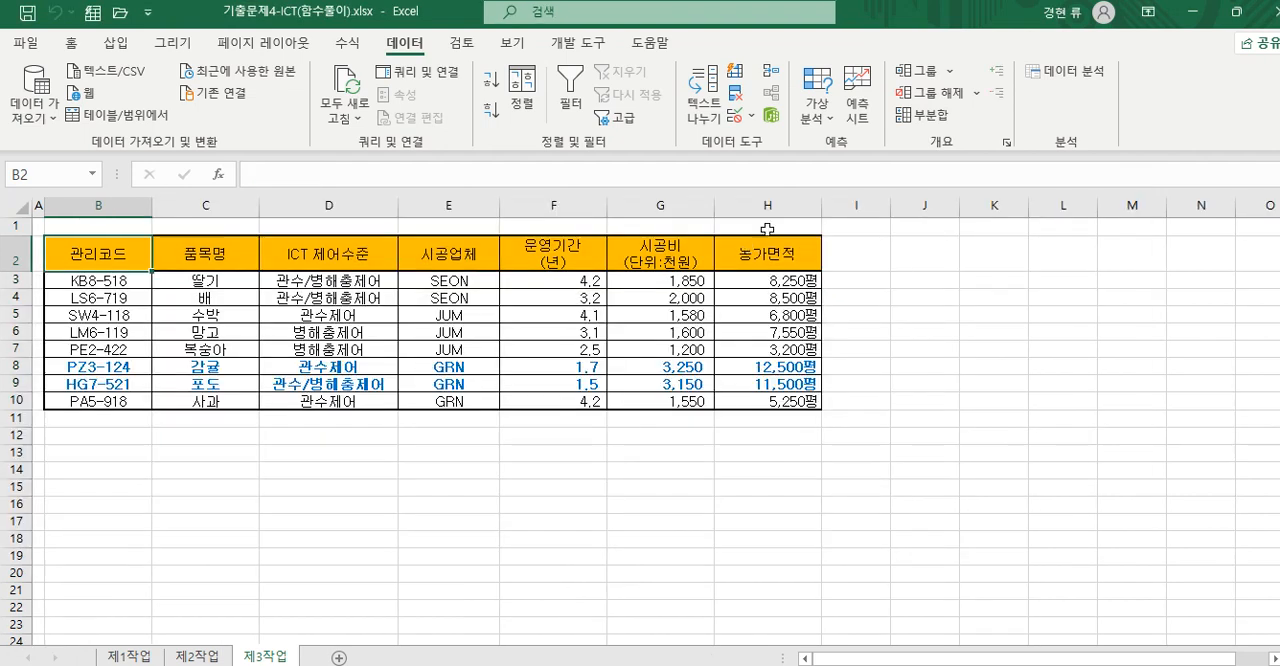
pyautogui.click(941, 115)
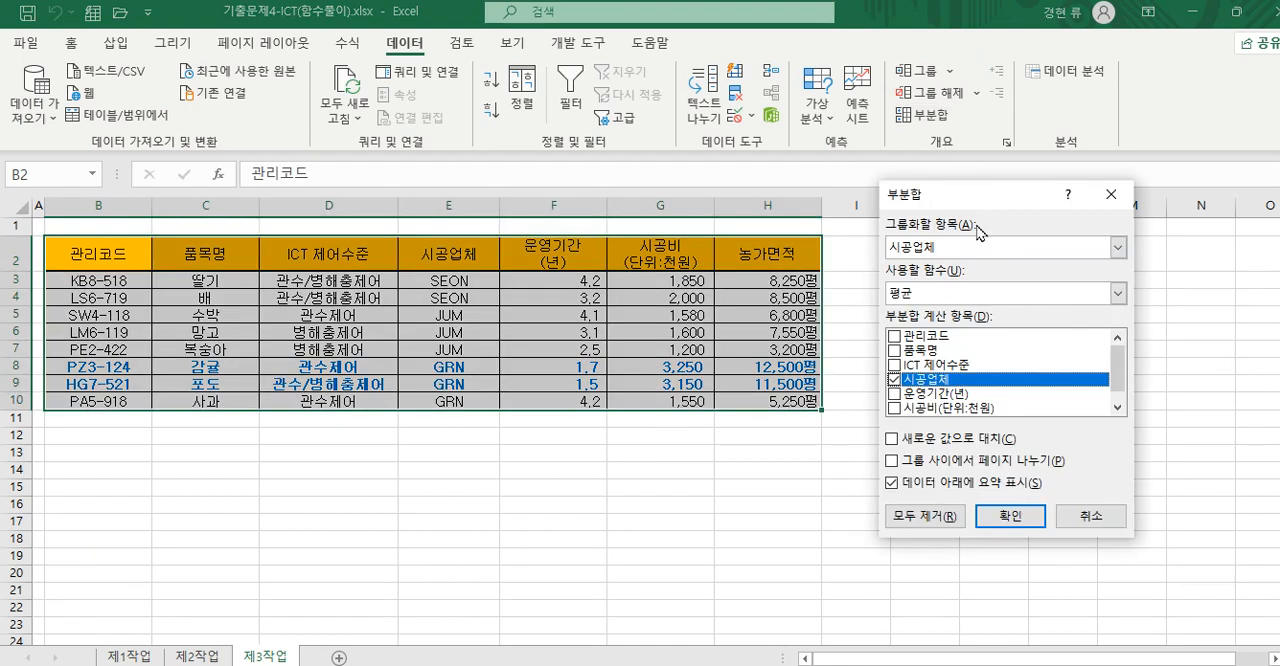
pyautogui.click(1120, 294)
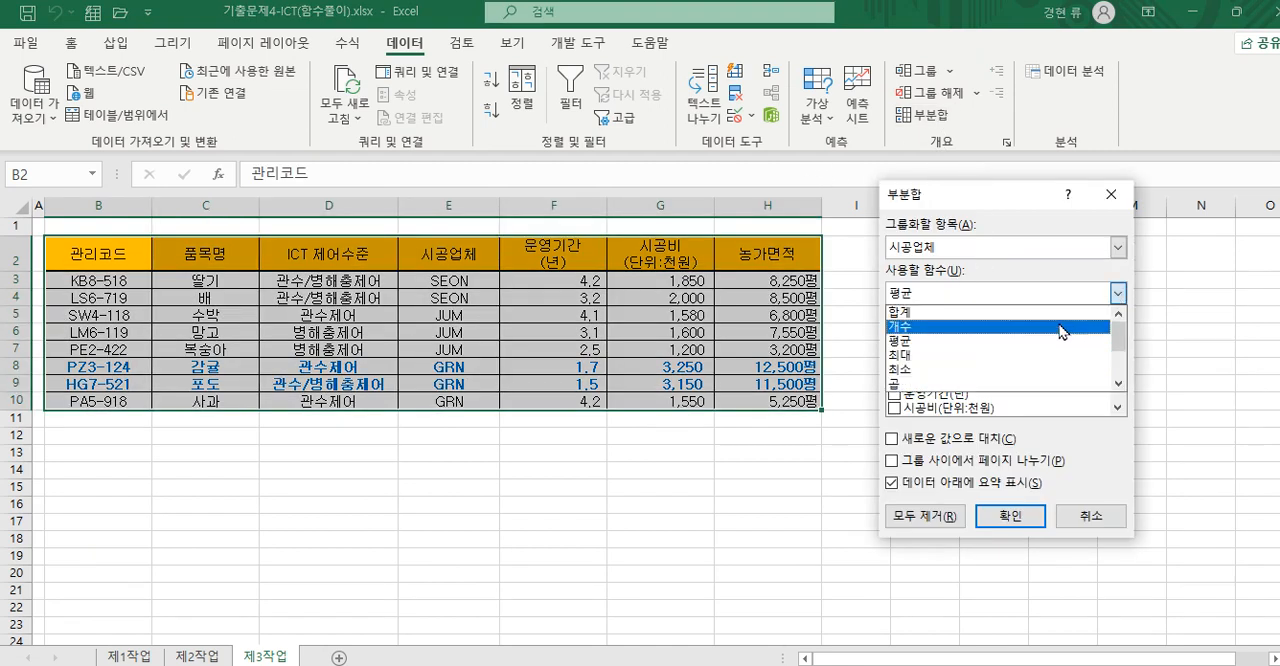
pyautogui.click(1064, 323)
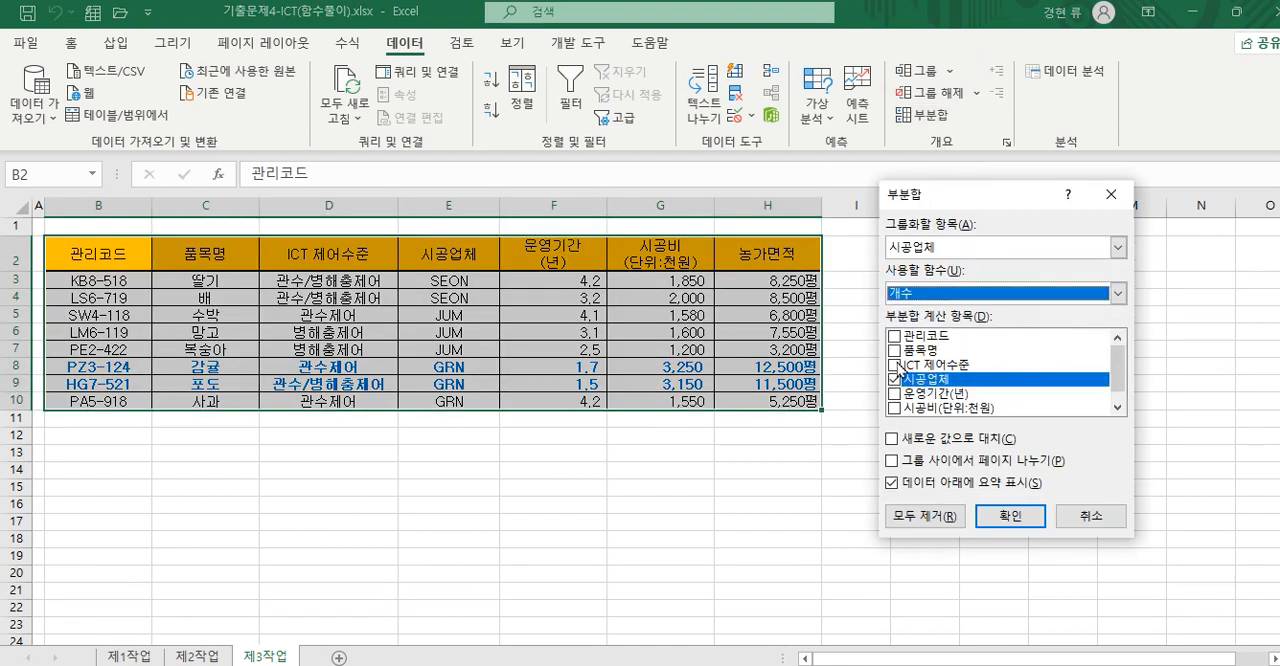
pyautogui.click(895, 352)
pyautogui.click(894, 380)
pyautogui.click(1120, 407)
pyautogui.moveTo(1119, 399); pyautogui.dragTo(1120, 327)
pyautogui.click(891, 438)
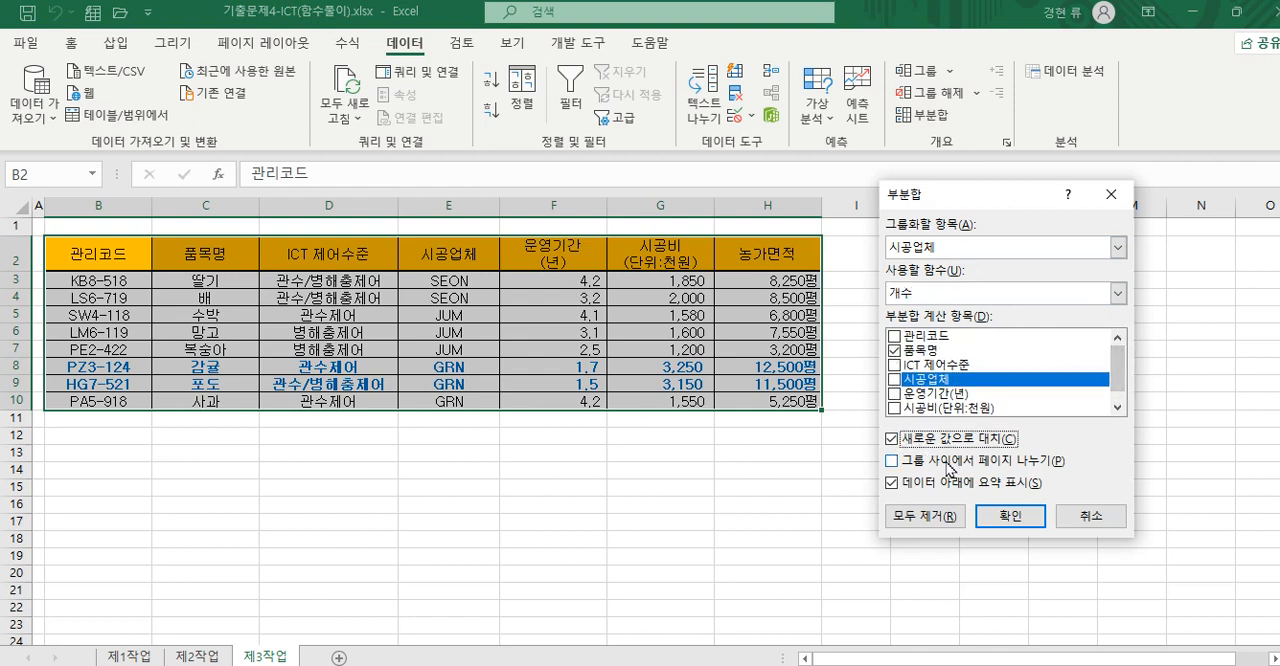
pyautogui.click(1010, 516)
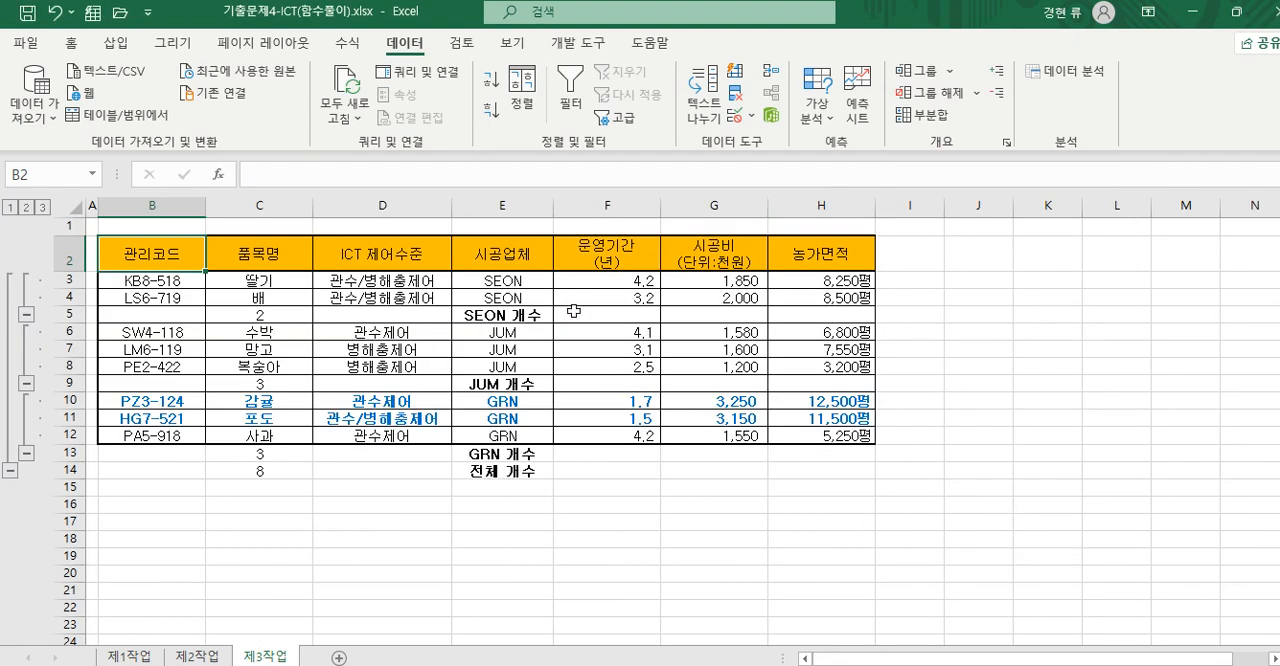
# - Add a nested 평균 subtotal by 시공업체 with only 시공업체 as the calculated item, without replacing the 개수 subtotals, and inspect the SEON average's formula
pyautogui.click(926, 118)
pyautogui.click(1118, 293)
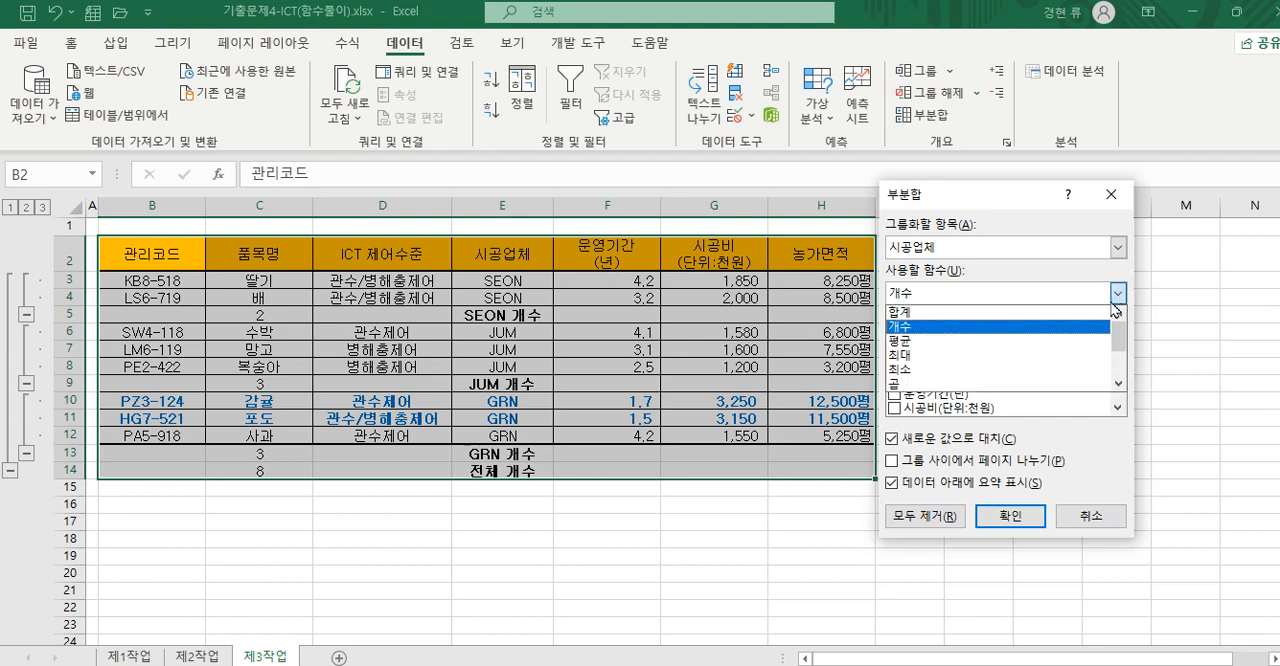
pyautogui.click(997, 337)
pyautogui.click(895, 351)
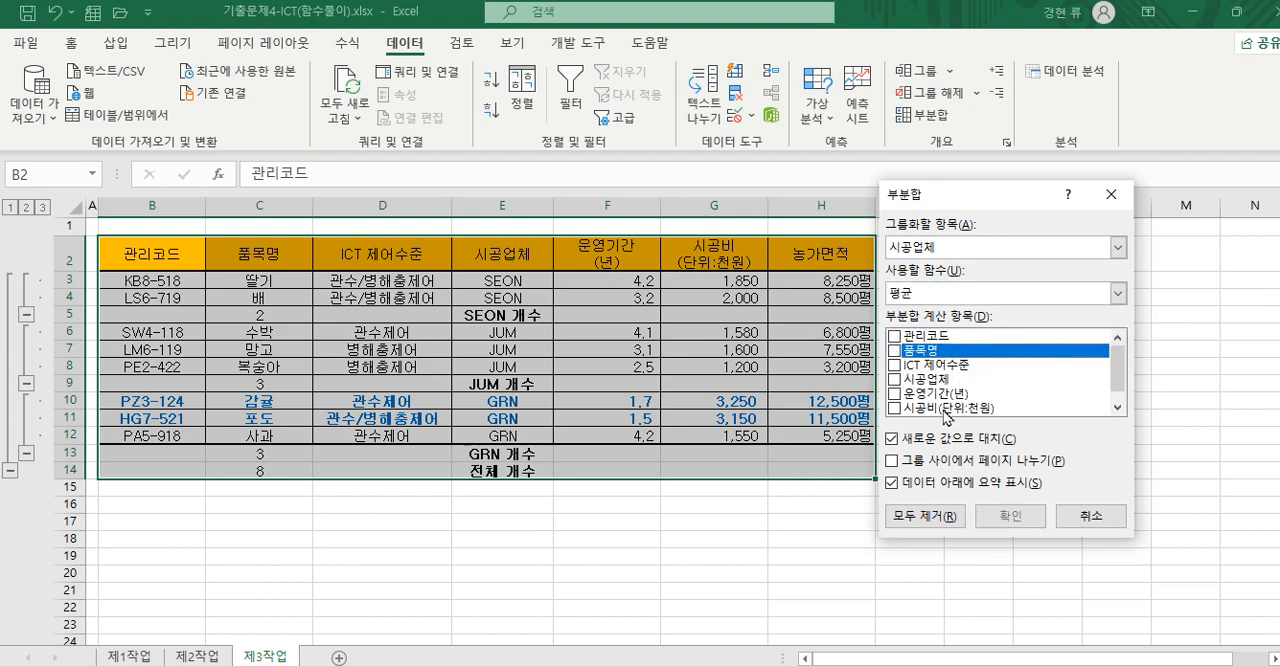
pyautogui.click(896, 380)
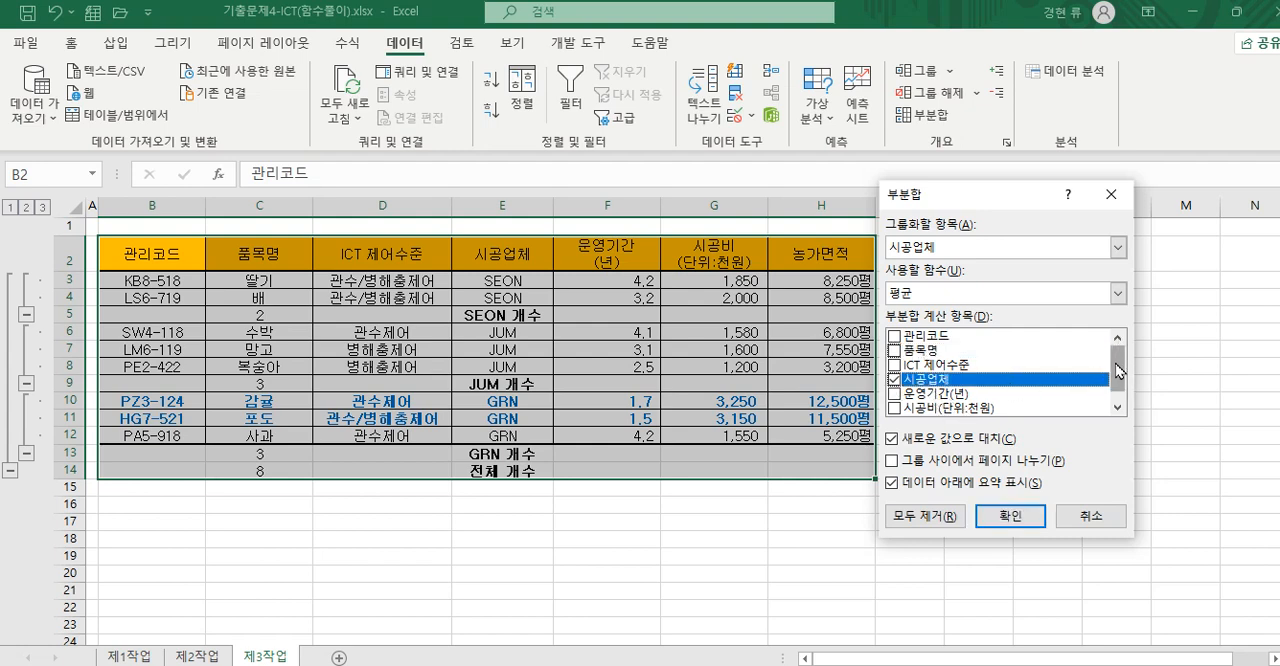
pyautogui.moveTo(1118, 371); pyautogui.dragTo(1118, 385)
pyautogui.click(891, 440)
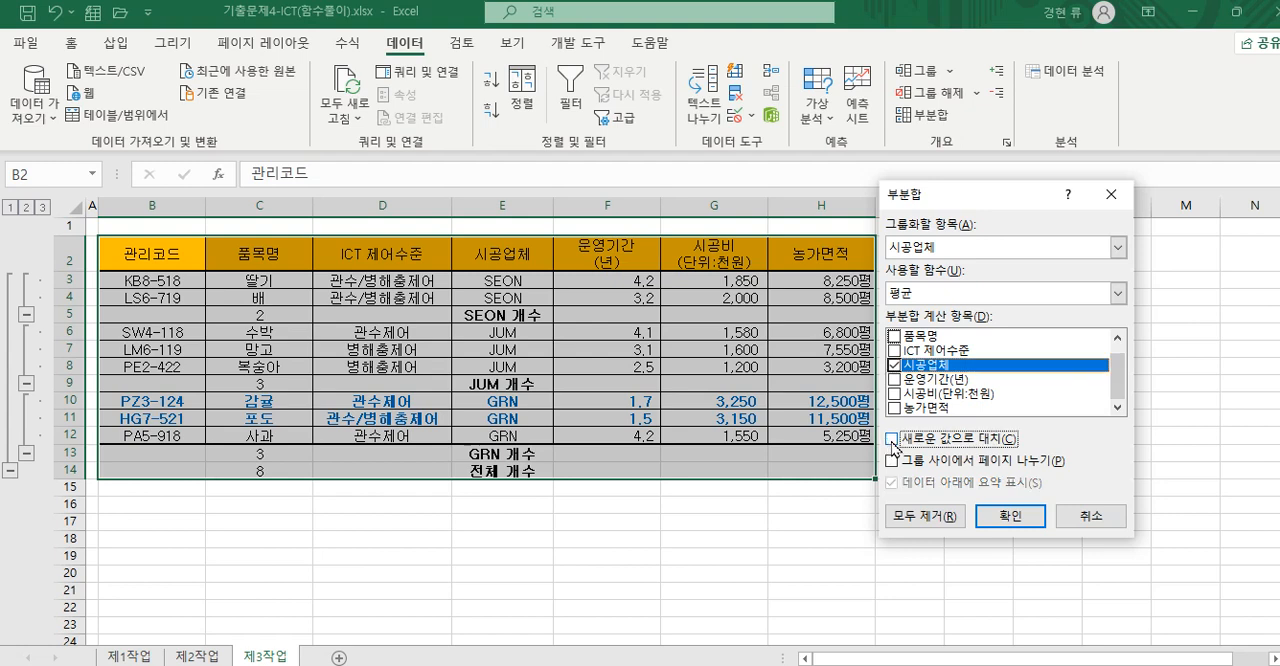
pyautogui.click(1016, 516)
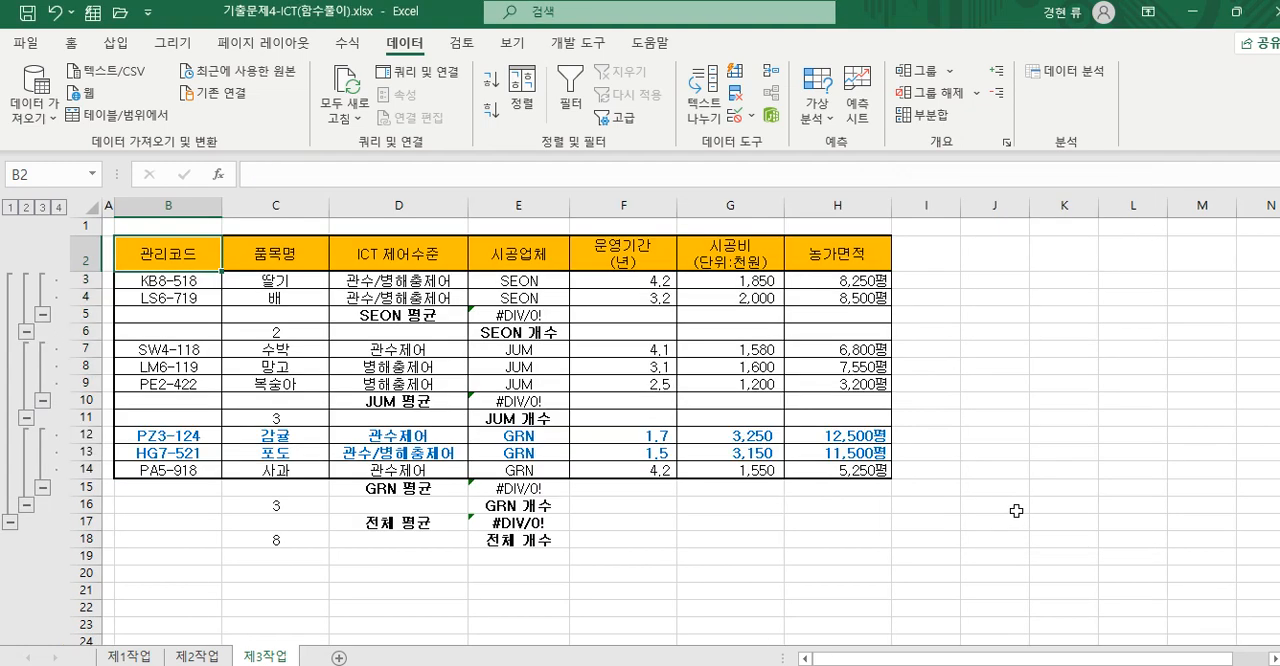
pyautogui.click(509, 318)
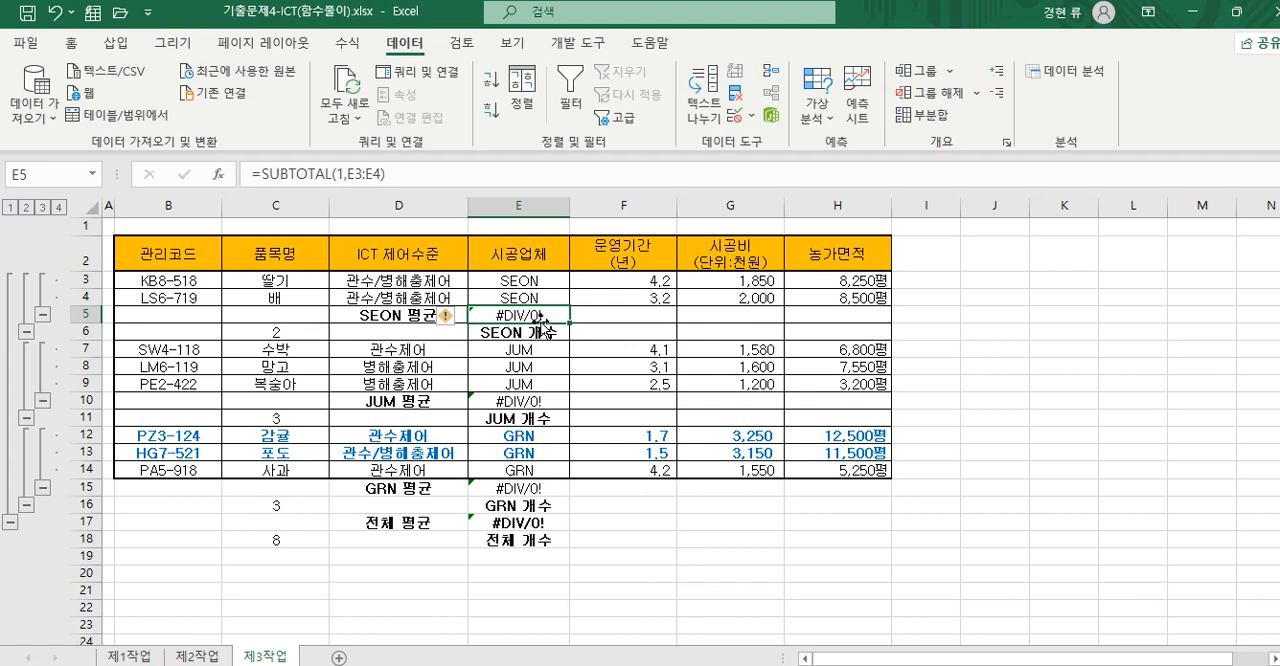
# - Add another 평균 subtotal by 시공업체 calculated on 시공비 instead of 시공업체, keeping the existing subtotals
pyautogui.click(922, 116)
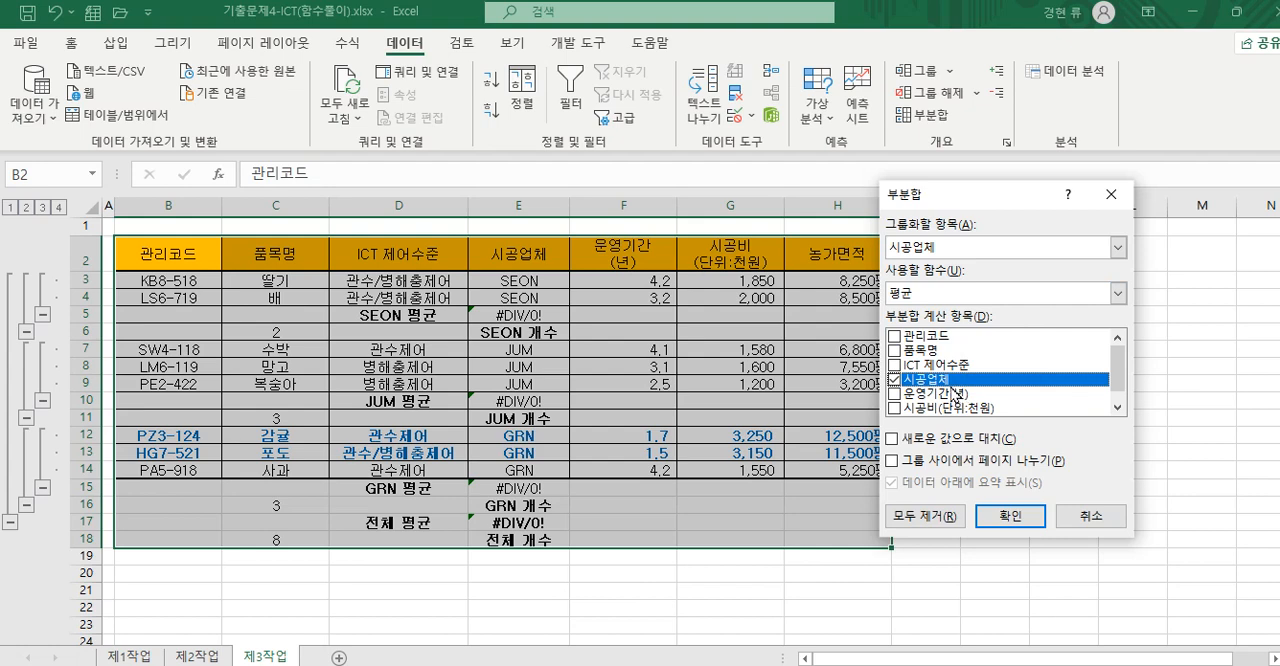
pyautogui.click(894, 379)
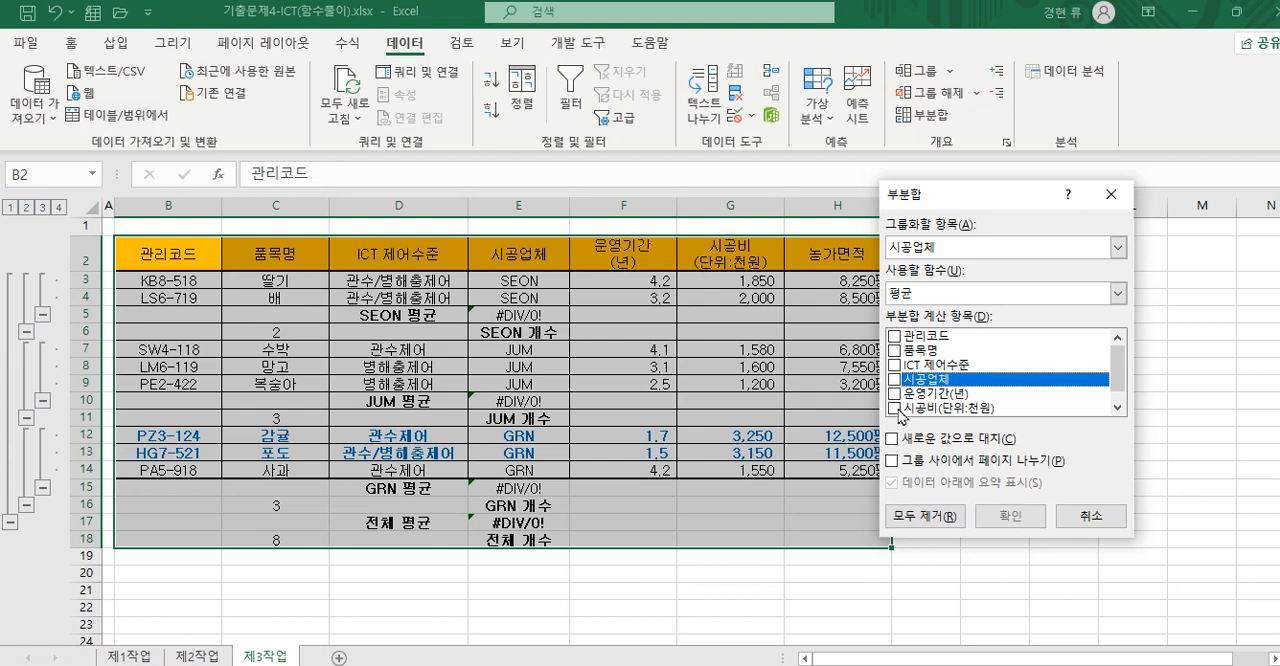
pyautogui.click(894, 408)
pyautogui.click(1007, 516)
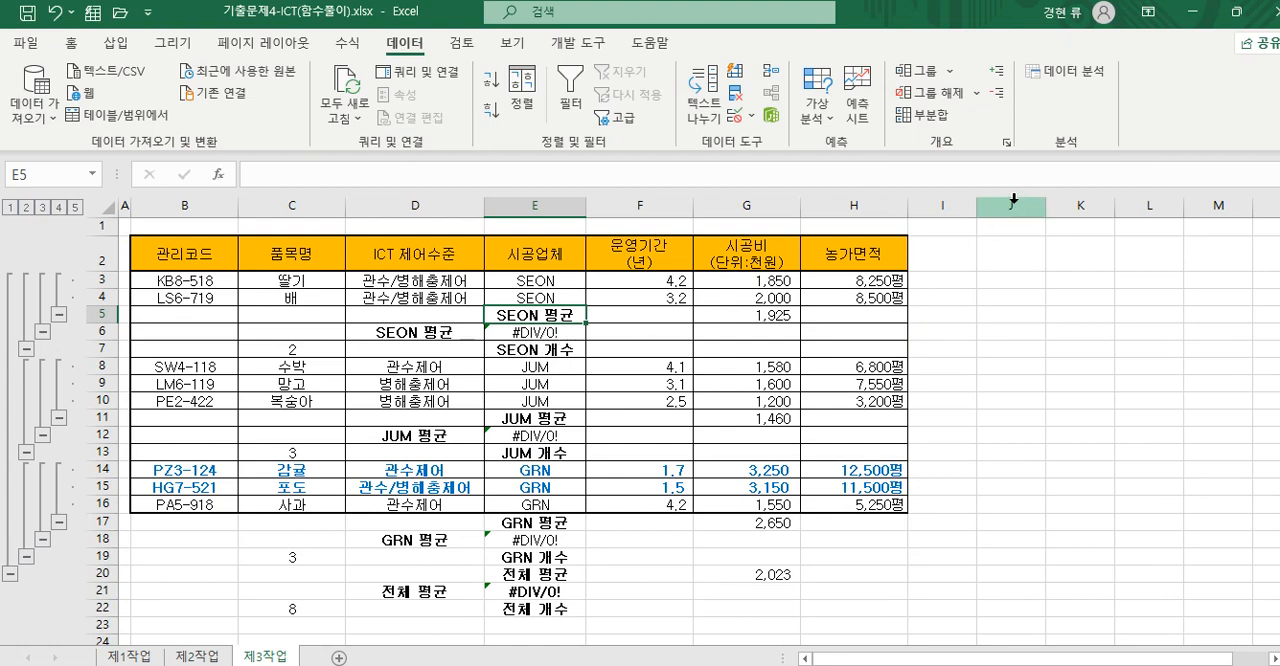
# - Clear every subtotal and rebuild the 시공업체 subtotal with 개수 on 품목명 only, excluding 시공비 and enabling replacement of current subtotals
pyautogui.click(940, 118)
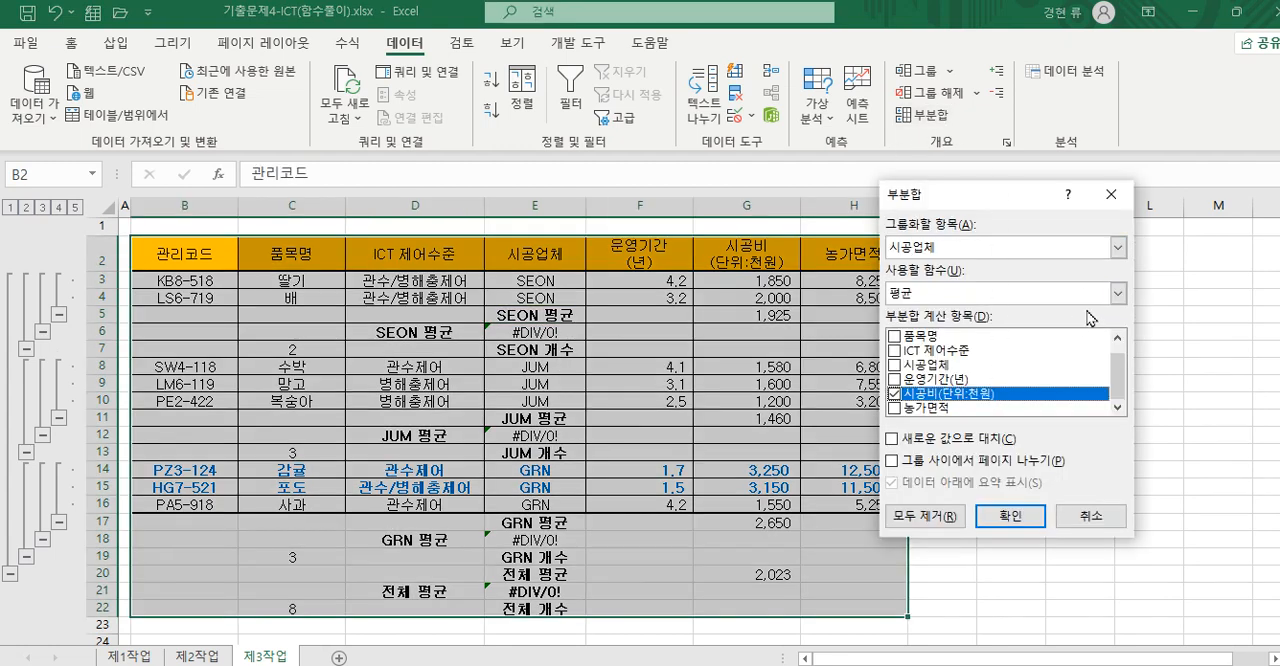
pyautogui.click(919, 520)
pyautogui.click(930, 115)
pyautogui.click(1116, 296)
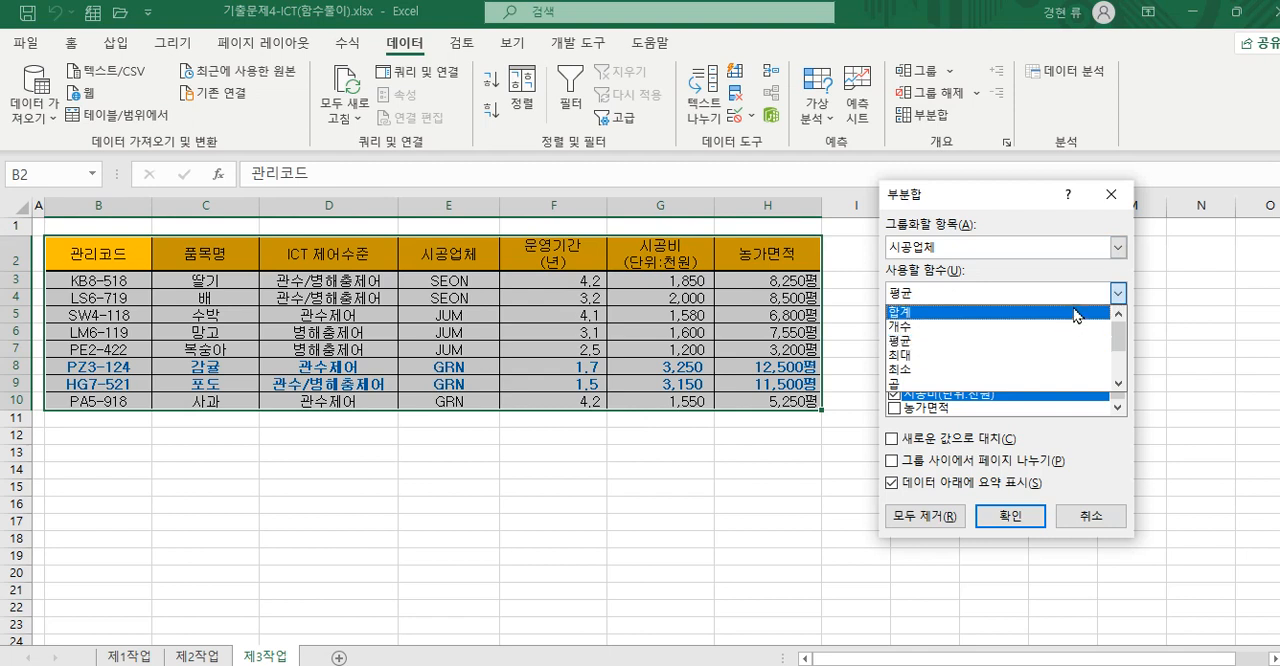
pyautogui.click(1059, 328)
pyautogui.click(895, 336)
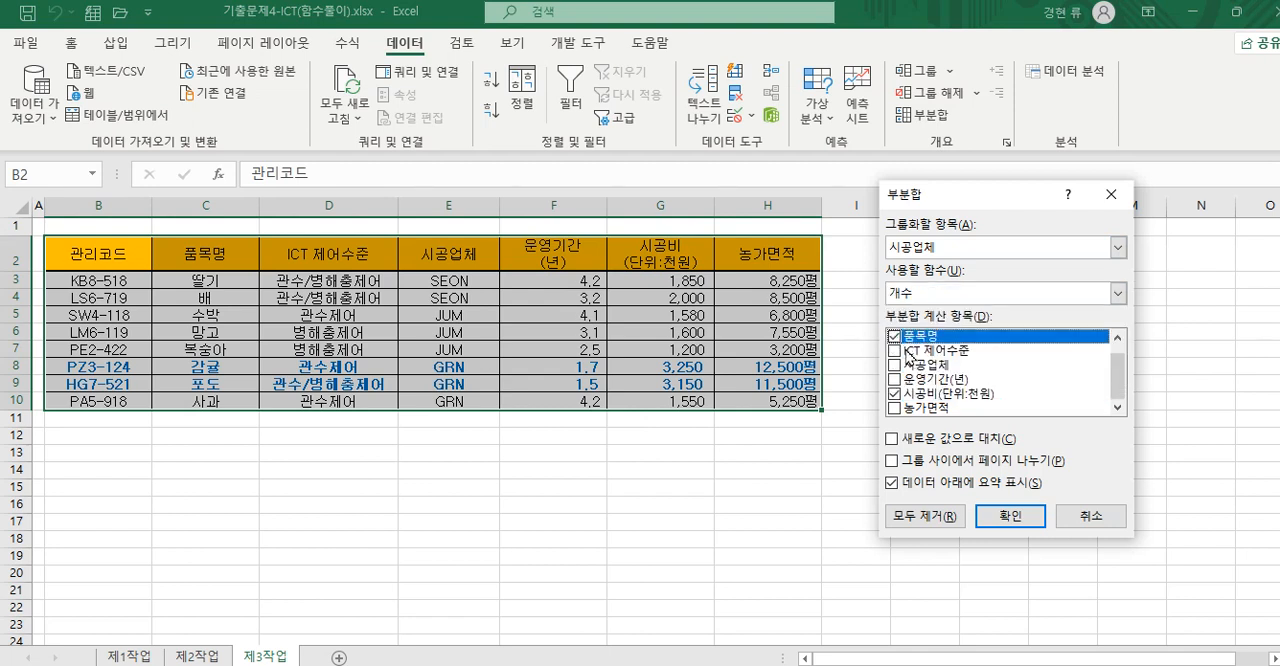
pyautogui.click(895, 394)
pyautogui.click(892, 439)
pyautogui.click(1012, 517)
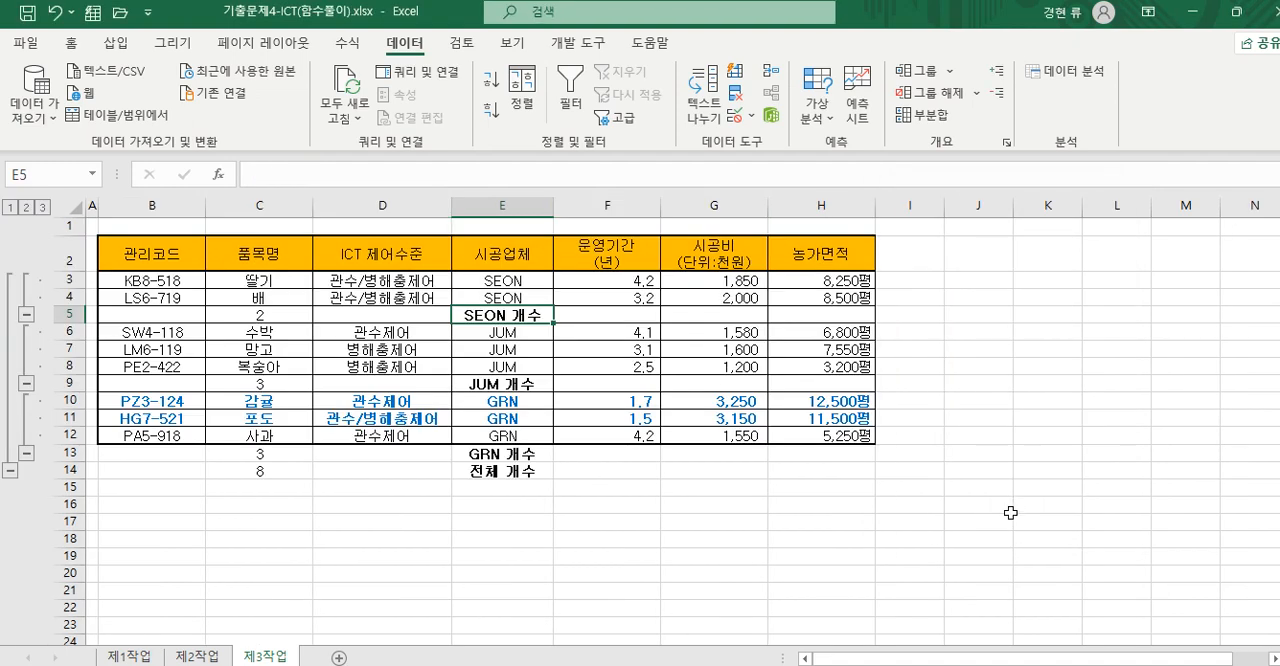
# - Add a nested 평균 subtotal by 시공업체 on both 품목명 and 시공비, without replacing the 개수 subtotals
pyautogui.click(945, 122)
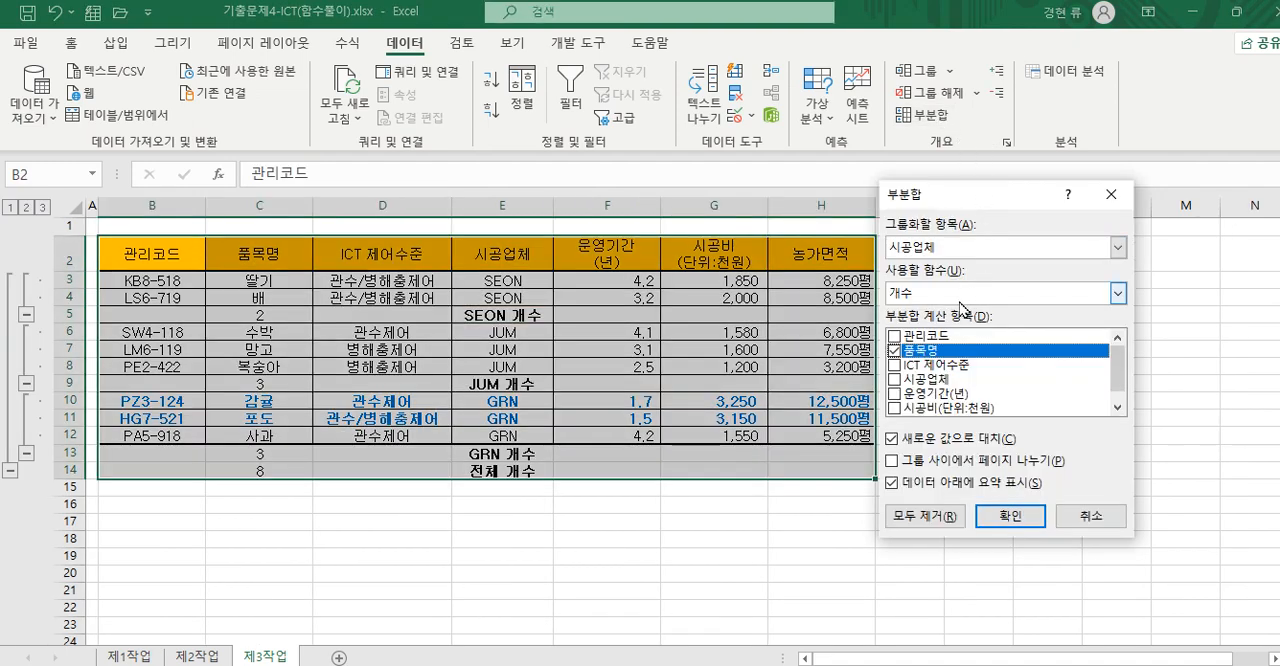
pyautogui.click(1118, 293)
pyautogui.click(1051, 341)
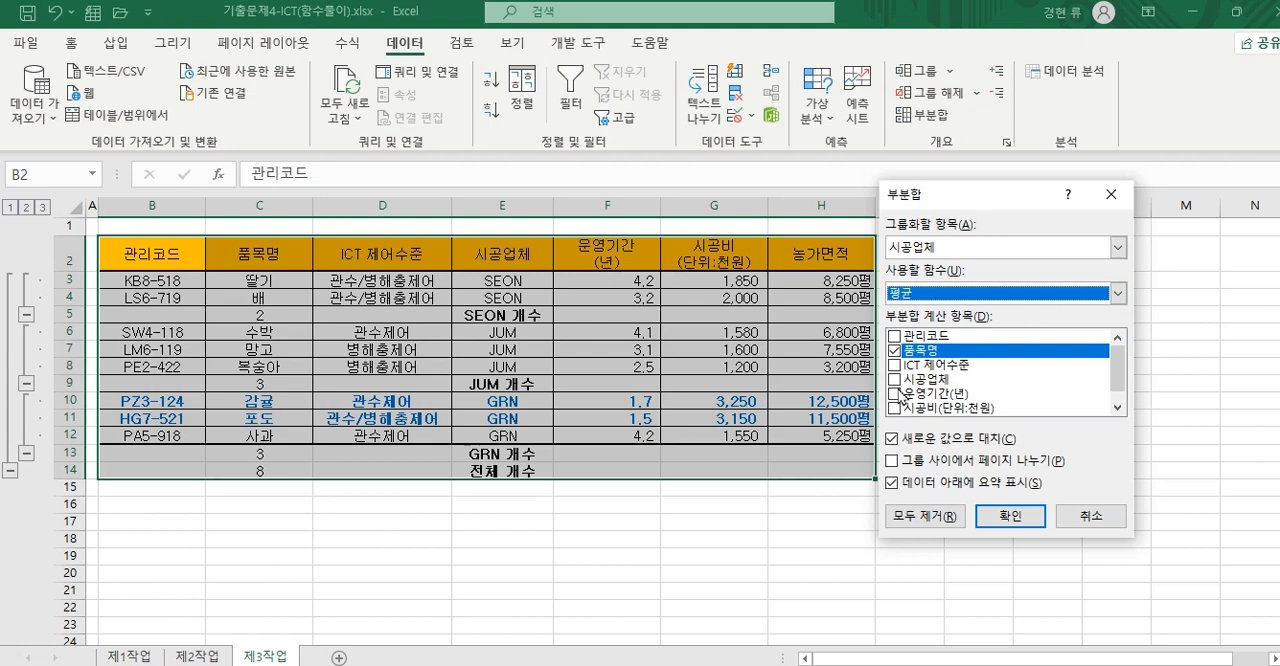
pyautogui.click(893, 408)
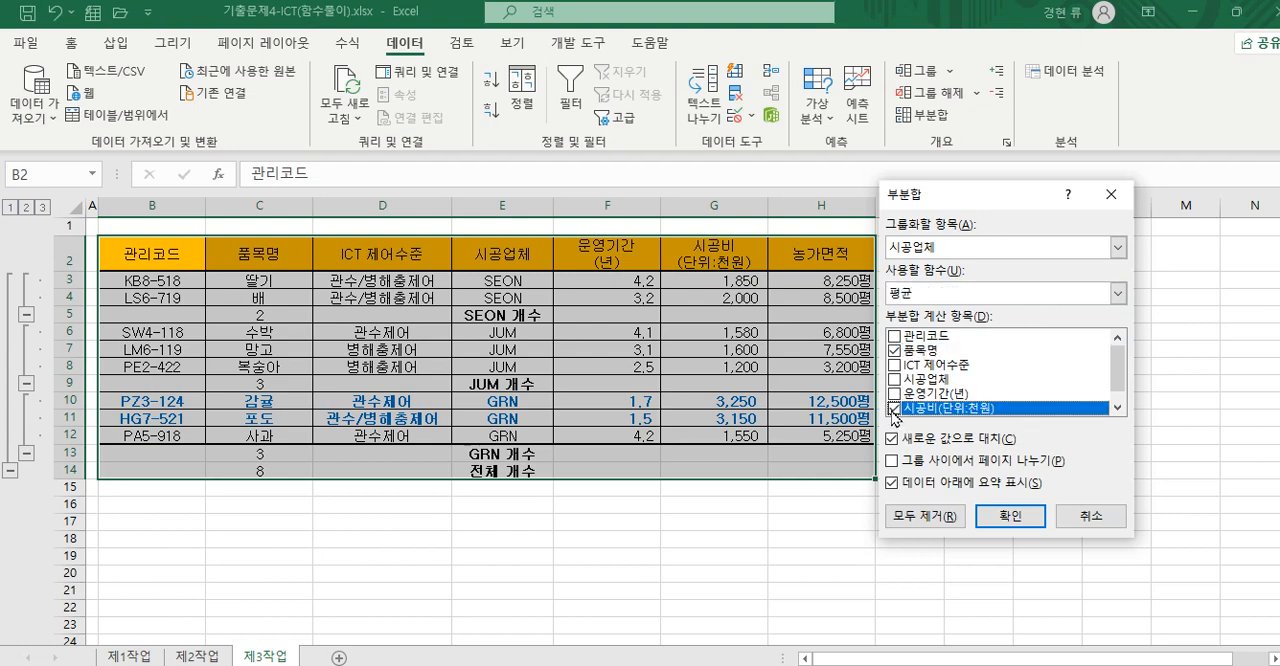
pyautogui.click(892, 439)
pyautogui.click(999, 518)
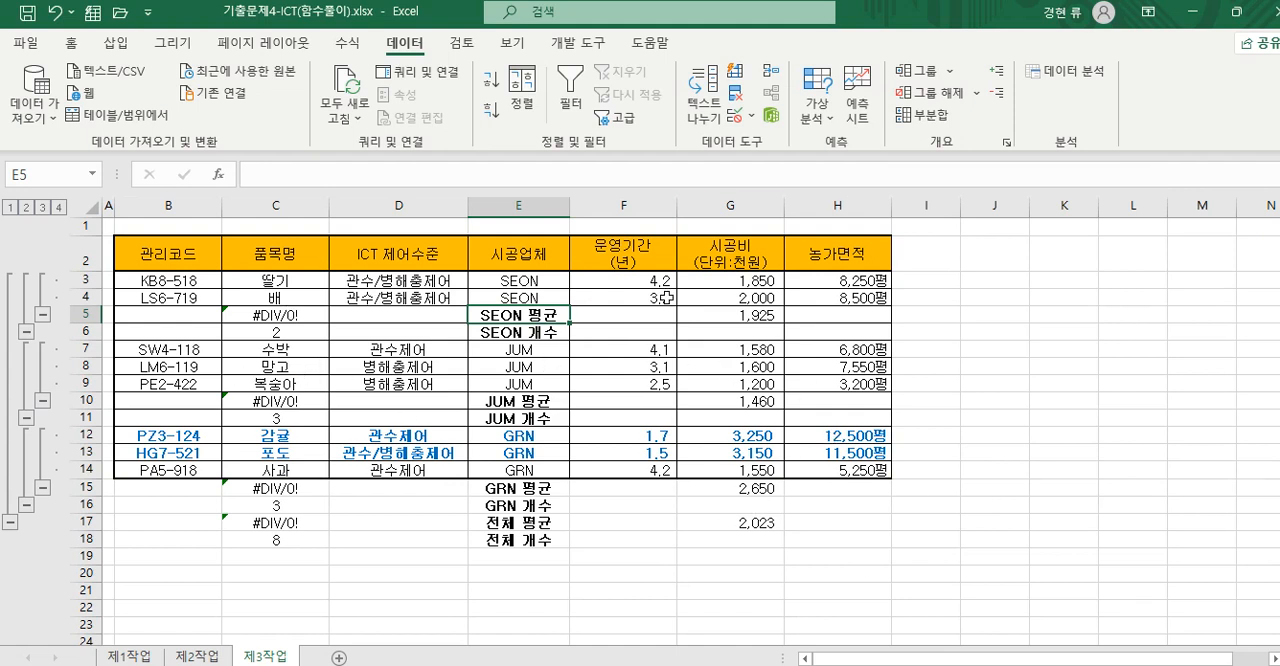
# - Remove all subtotals from the table on the 제3작업 sheet
pyautogui.click(925, 114)
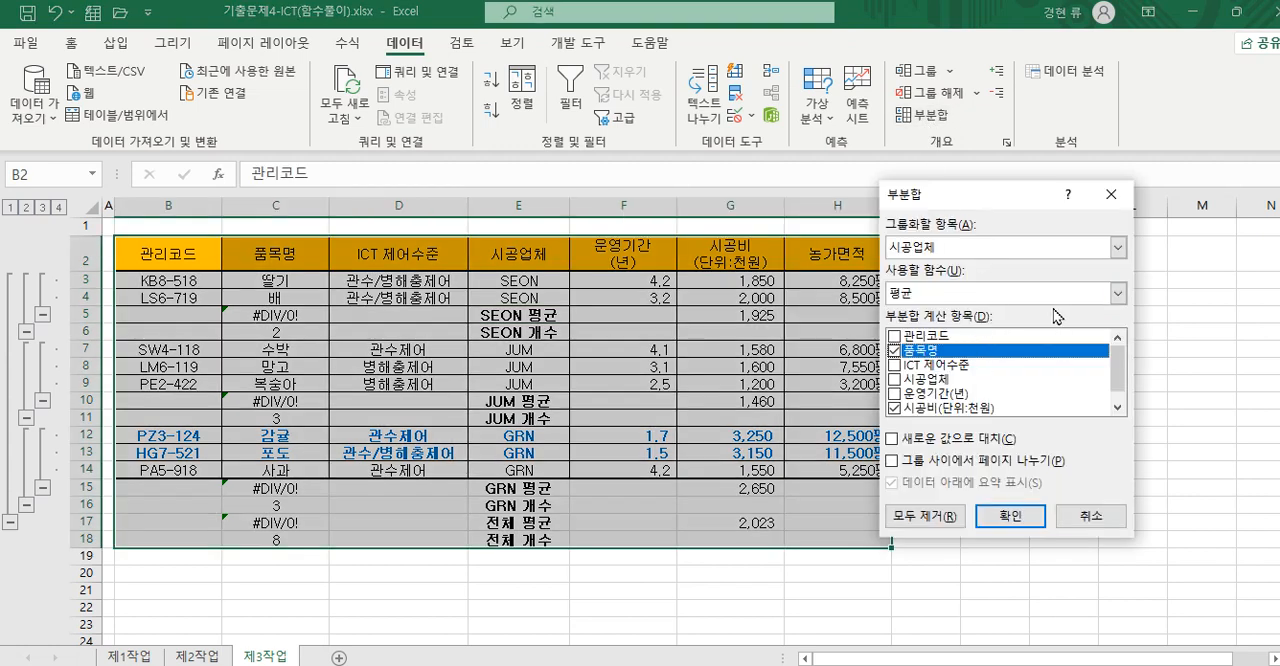
pyautogui.click(1117, 293)
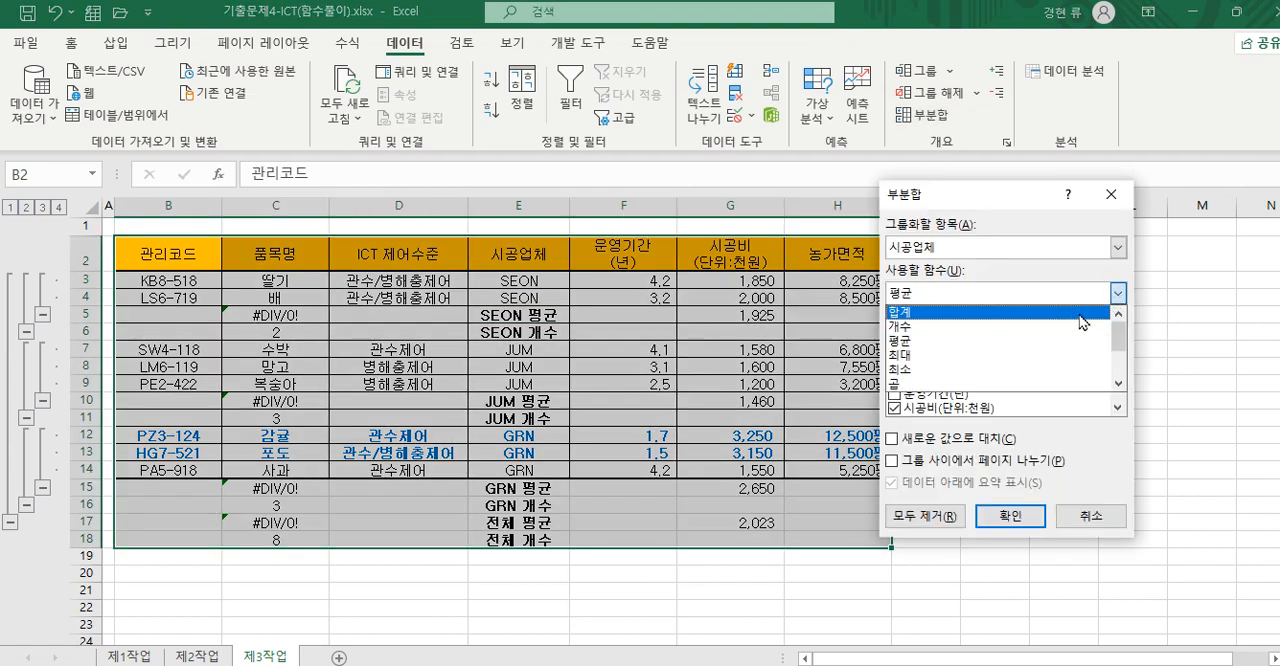
pyautogui.click(922, 516)
pyautogui.click(320, 292)
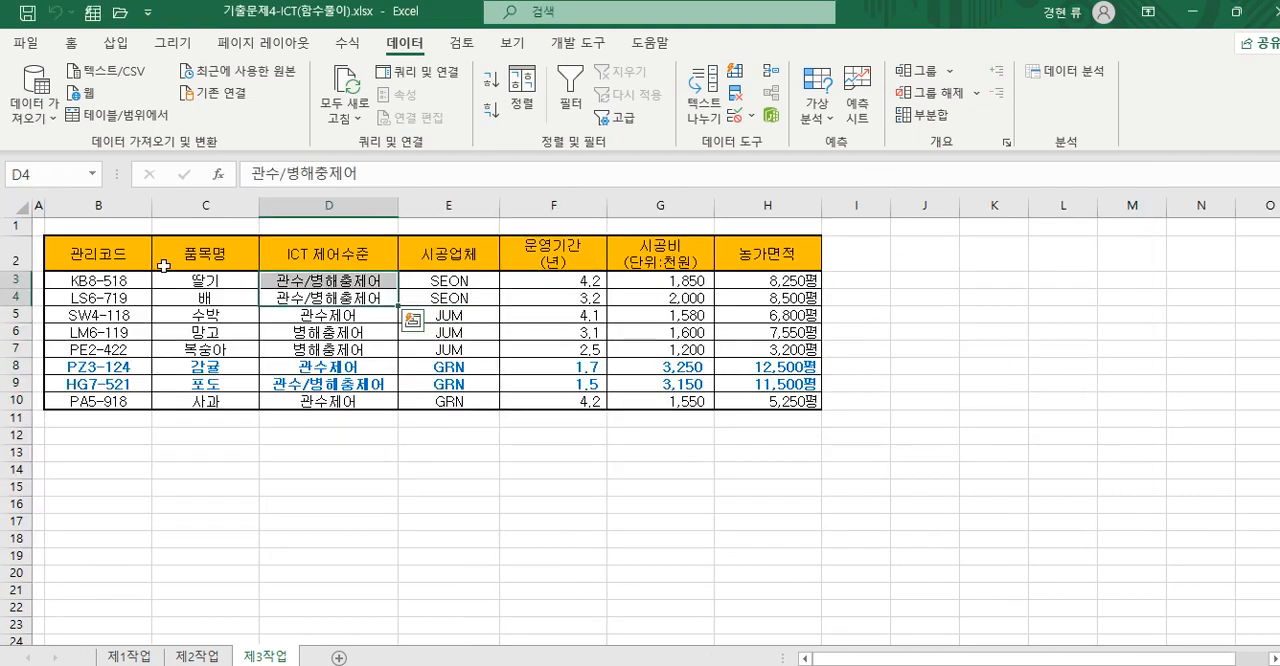
# - Create a subtotal by 시공업체 with 개수 on 품목명 only, excluding 시공비 and enabling replacement of current subtotals
pyautogui.click(84, 253)
pyautogui.click(939, 122)
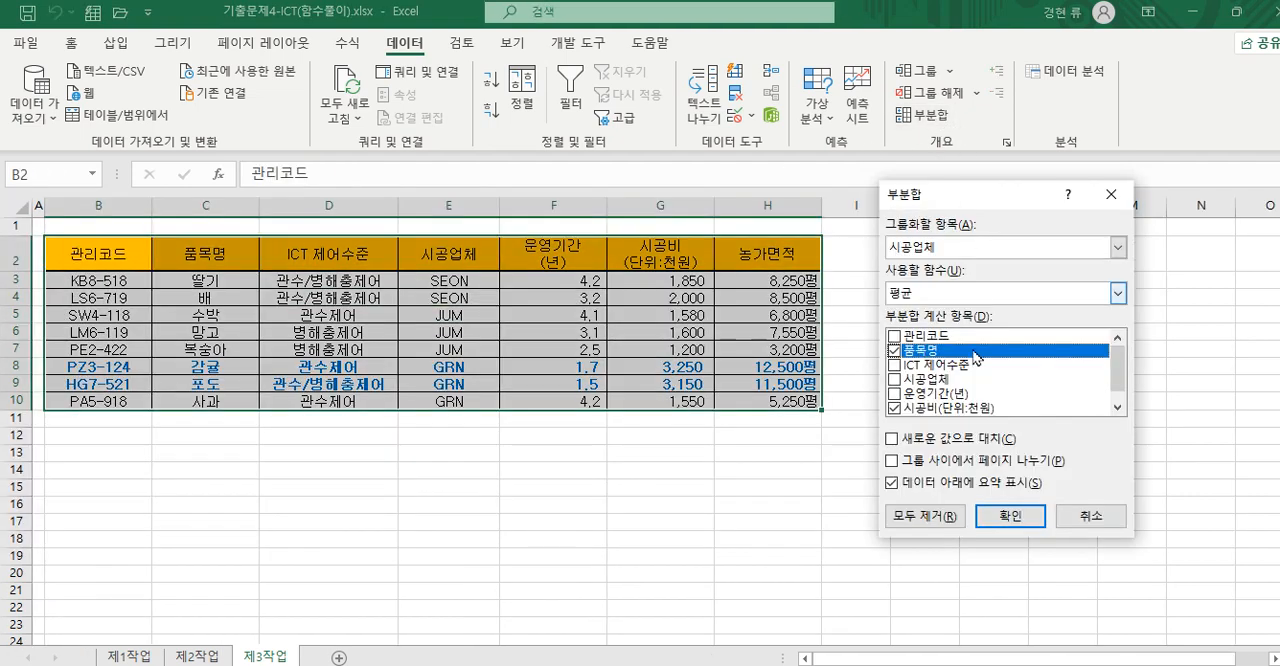
pyautogui.click(1117, 293)
pyautogui.click(1006, 326)
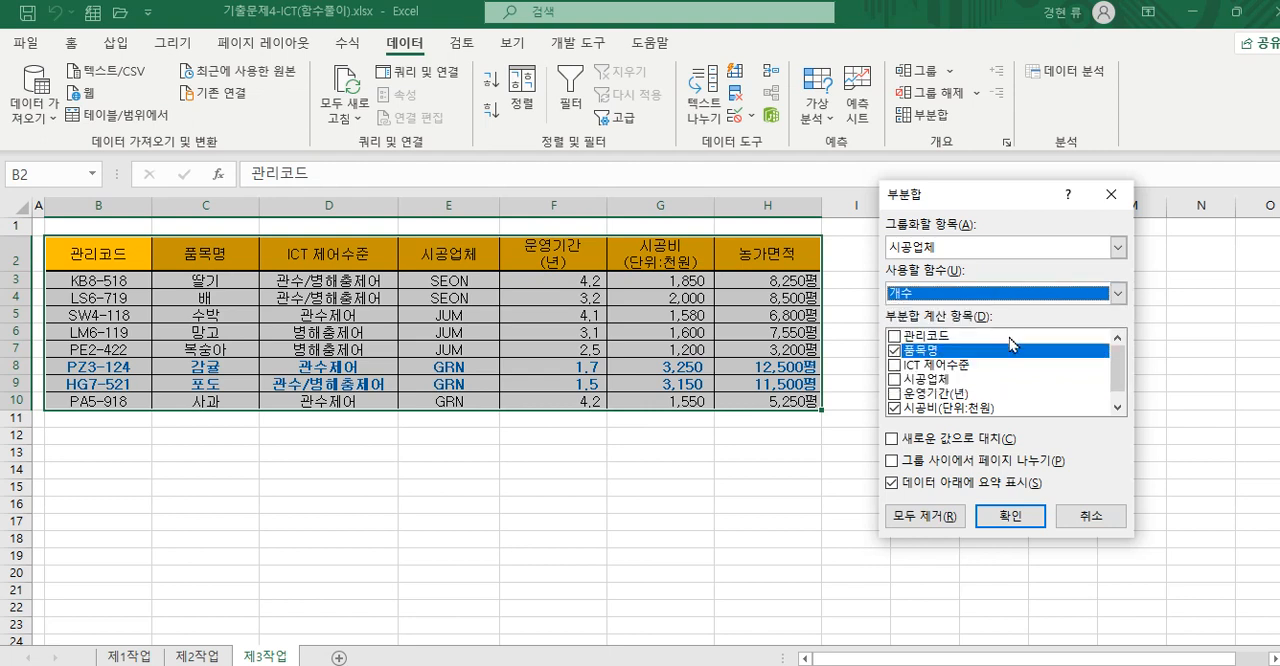
pyautogui.click(894, 408)
pyautogui.moveTo(1115, 378); pyautogui.dragTo(1116, 392)
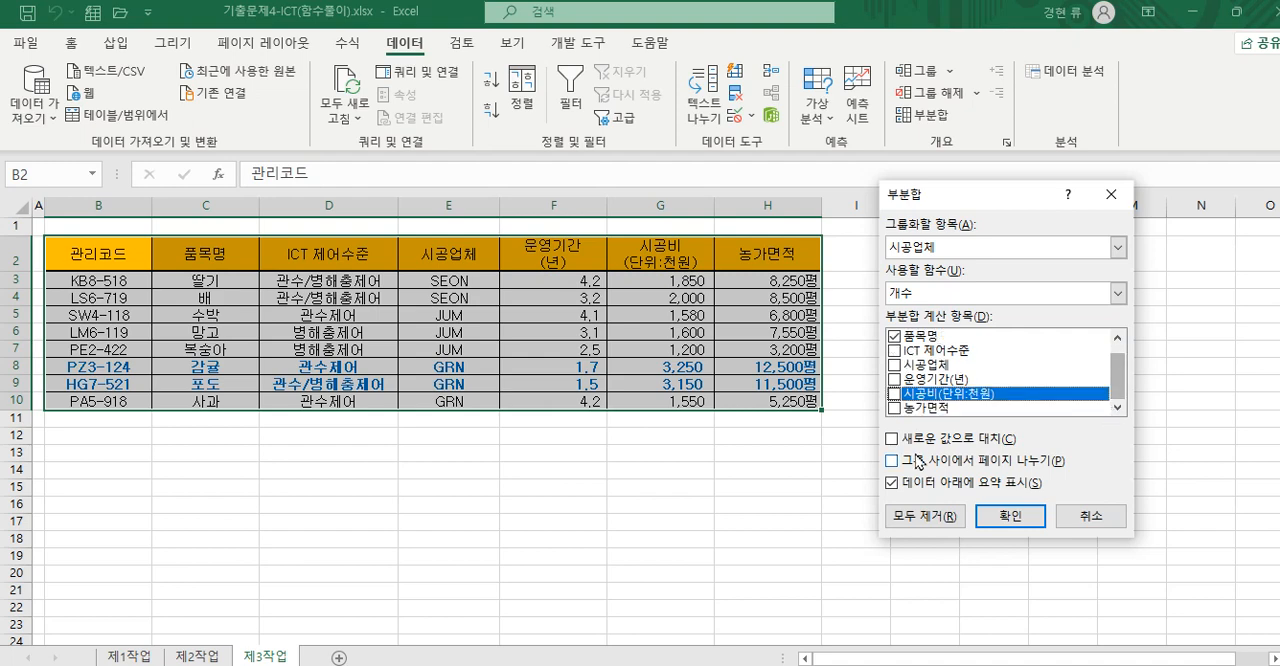
pyautogui.click(891, 440)
pyautogui.click(1000, 540)
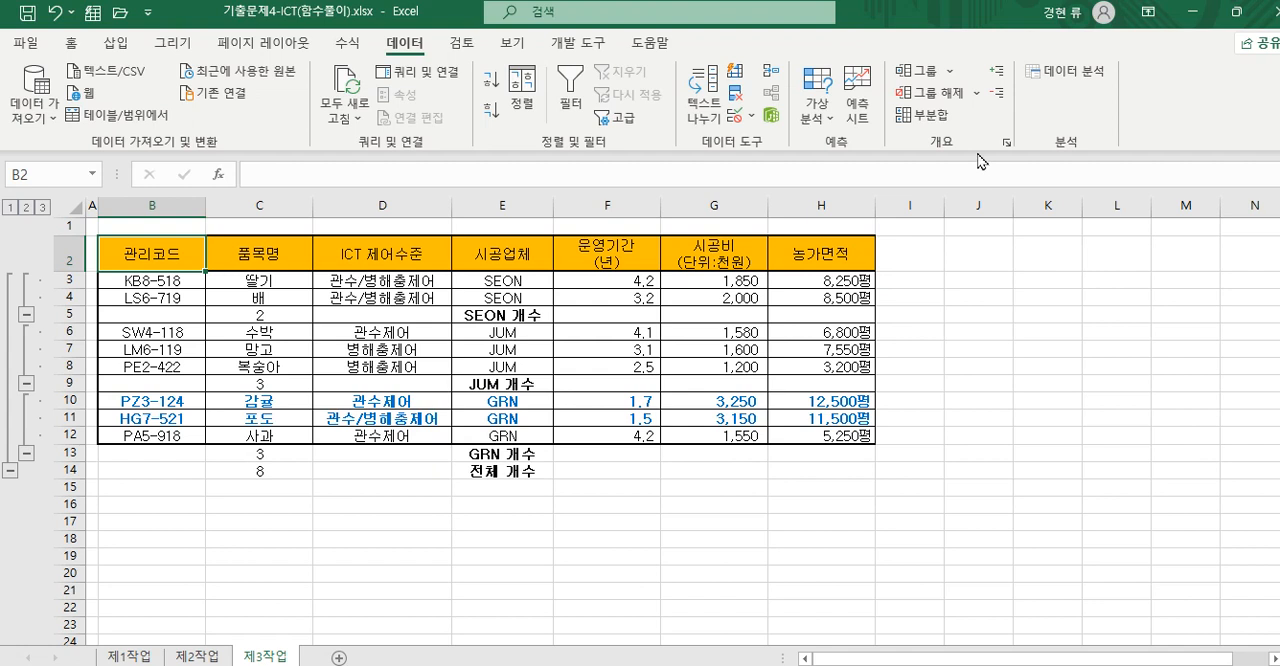
# - Add a nested 평균 subtotal by 시공업체 on 시공비 only, excluding 품목명 and without replacing the 개수 subtotals
pyautogui.click(920, 114)
pyautogui.click(1118, 293)
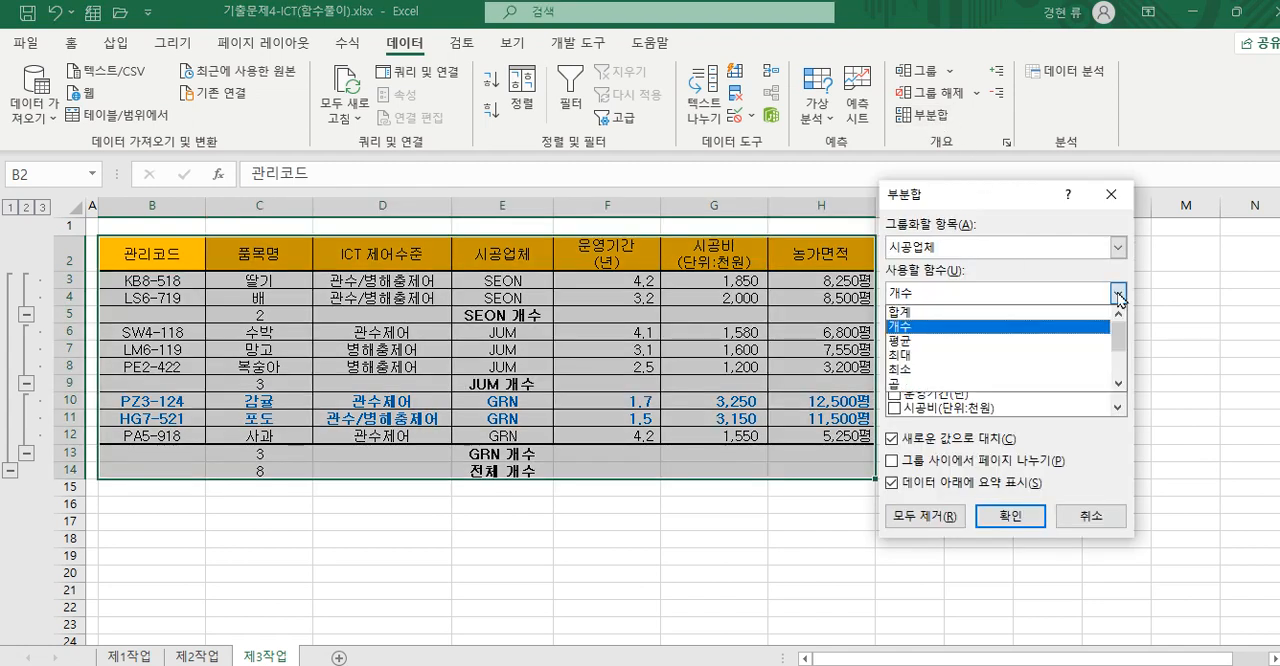
pyautogui.click(1023, 349)
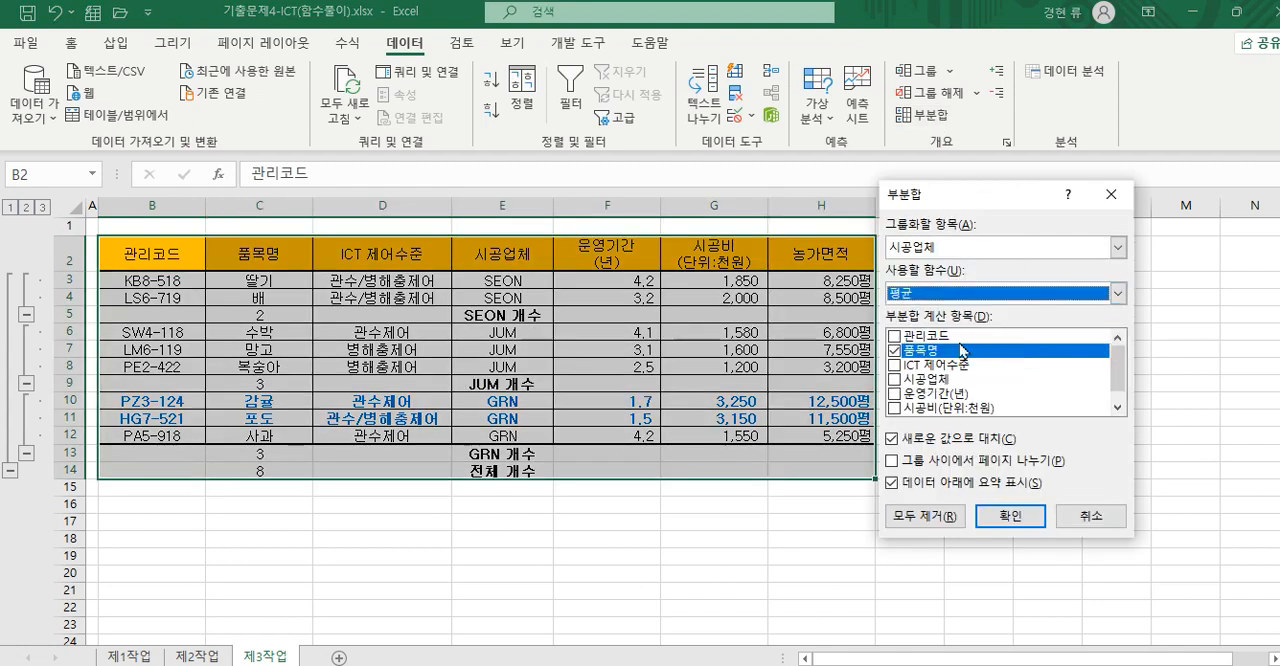
pyautogui.click(895, 351)
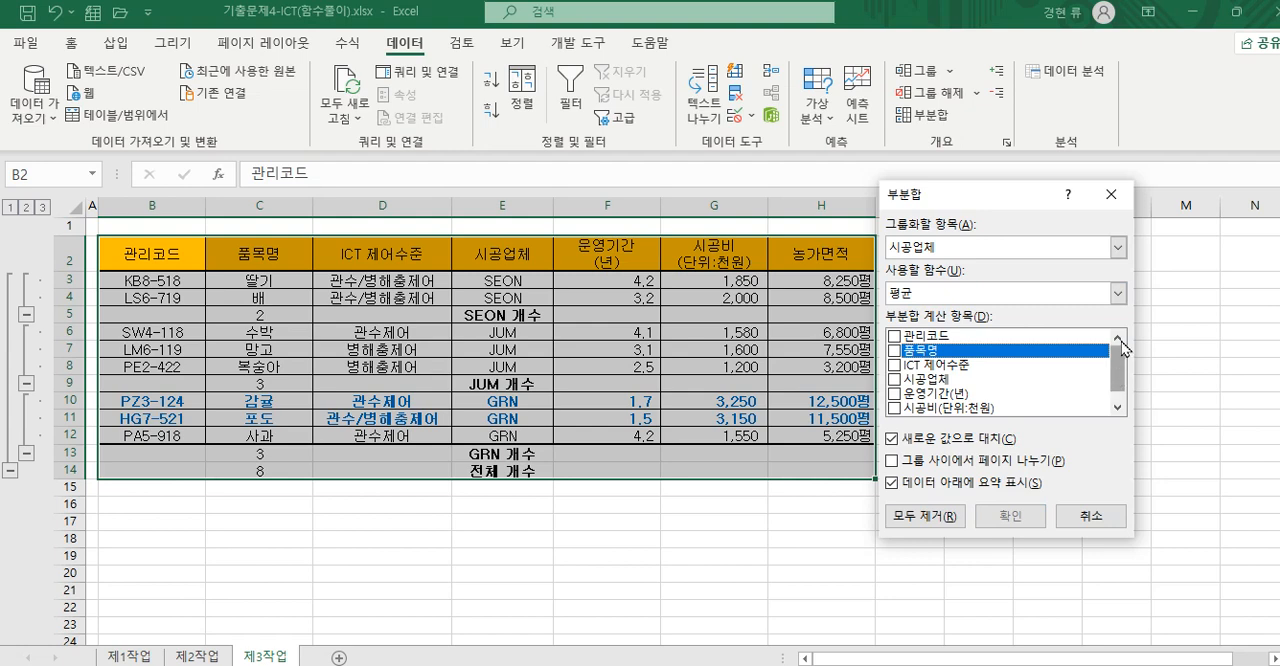
pyautogui.moveTo(1118, 378); pyautogui.dragTo(1122, 410)
pyautogui.click(894, 394)
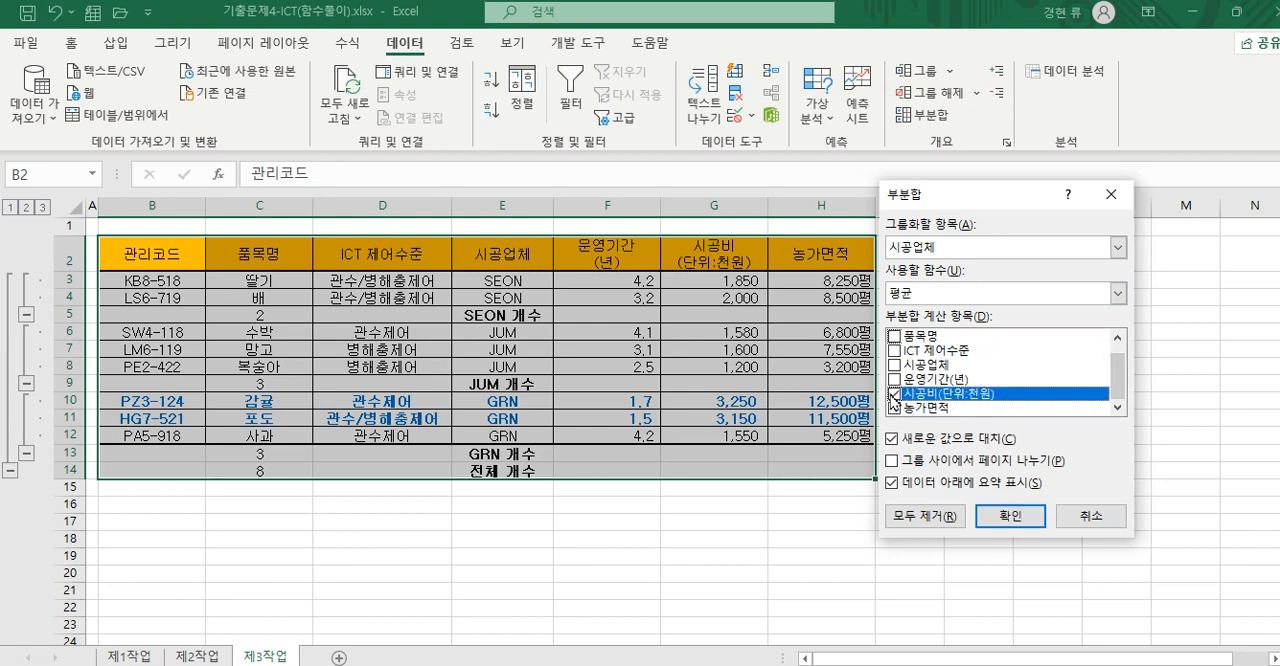
pyautogui.click(899, 443)
pyautogui.click(1010, 517)
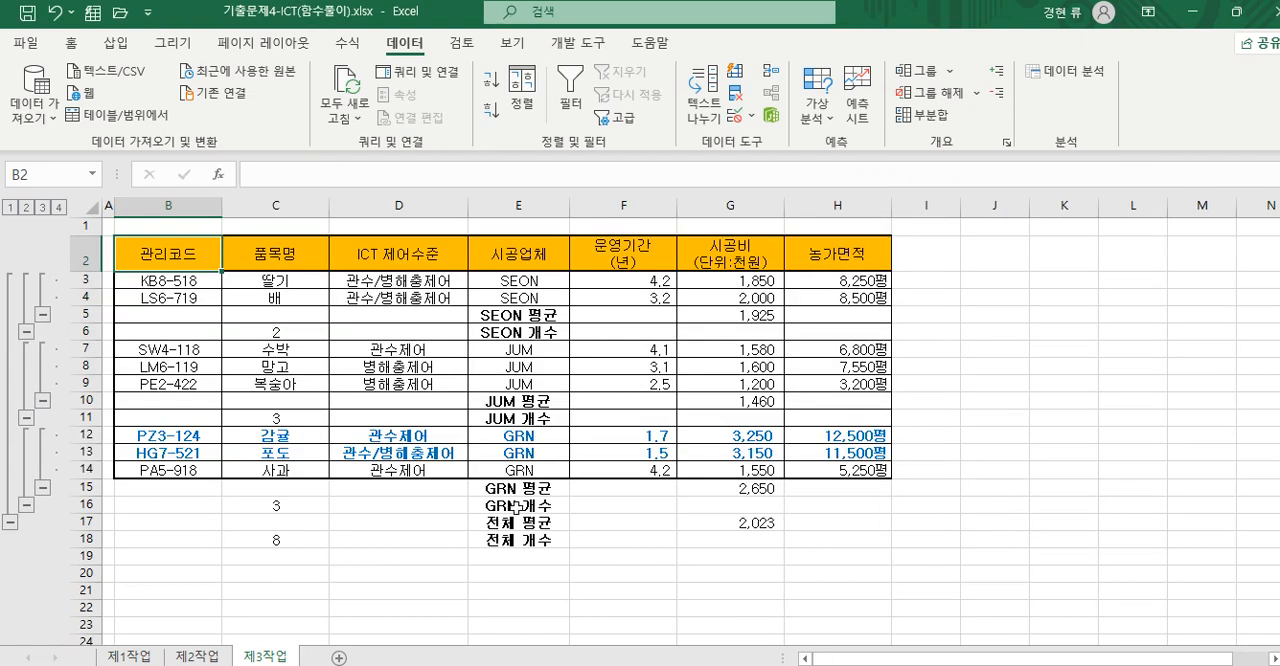
# - Clear the outline from the subtotaled table on the 제3작업 sheet
pyautogui.click(976, 93)
pyautogui.click(967, 151)
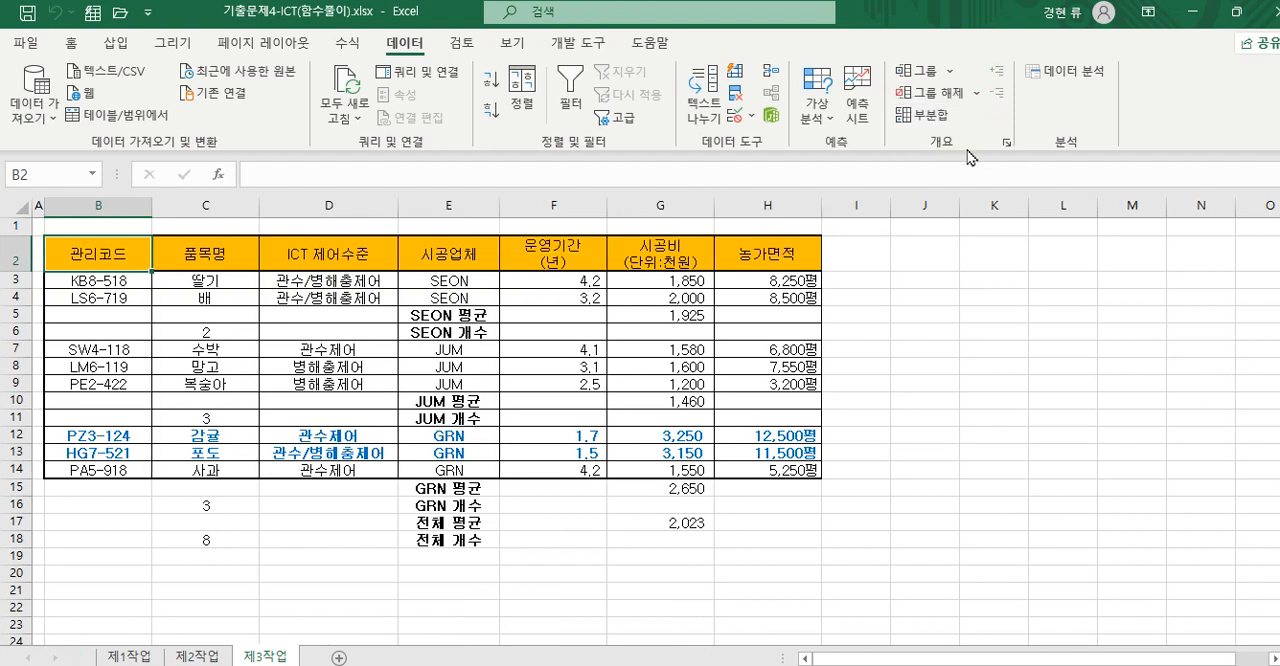
pyautogui.click(586, 556)
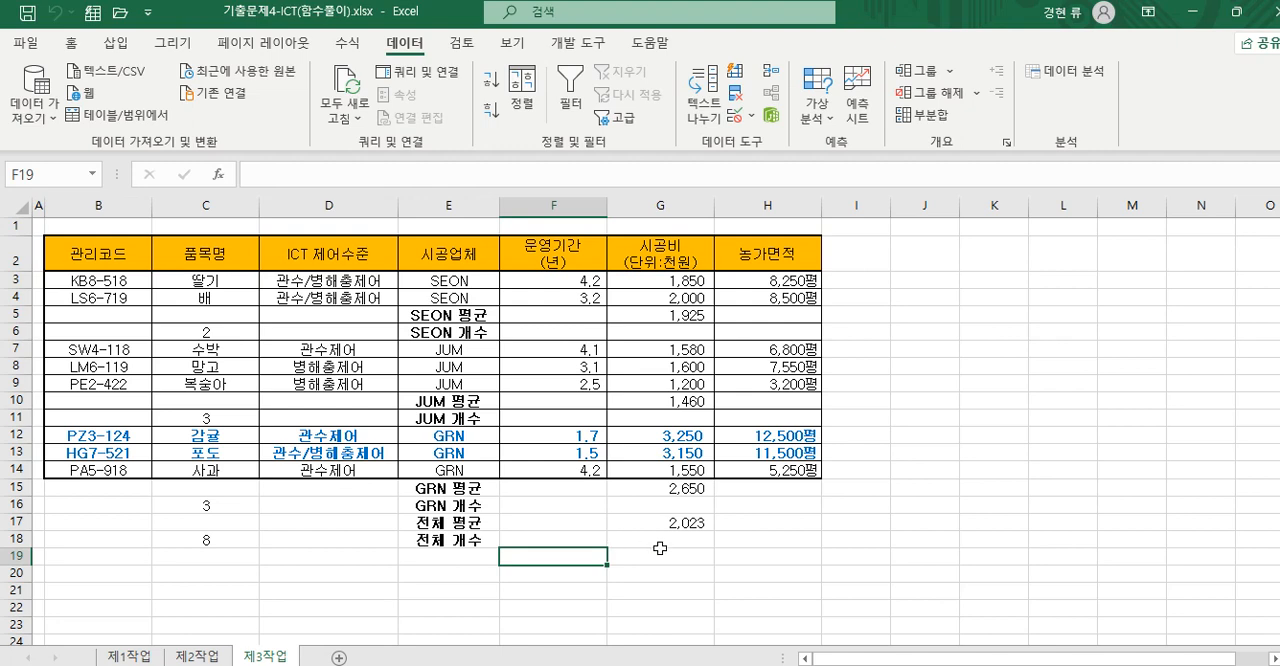
# - Review the JUM average formula, filter criteria and extracted tables on the 제2작업 sheet alongside the subtotals on the 제3작업 sheet
pyautogui.click(208, 658)
pyautogui.click(263, 657)
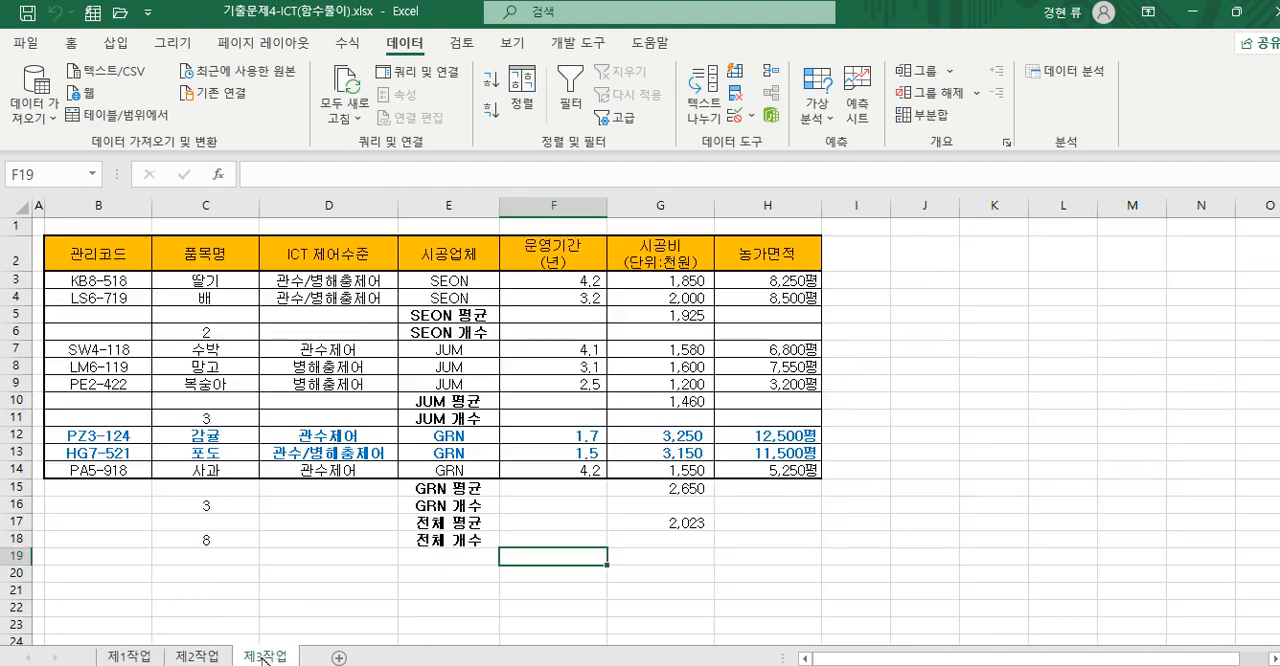
pyautogui.click(514, 604)
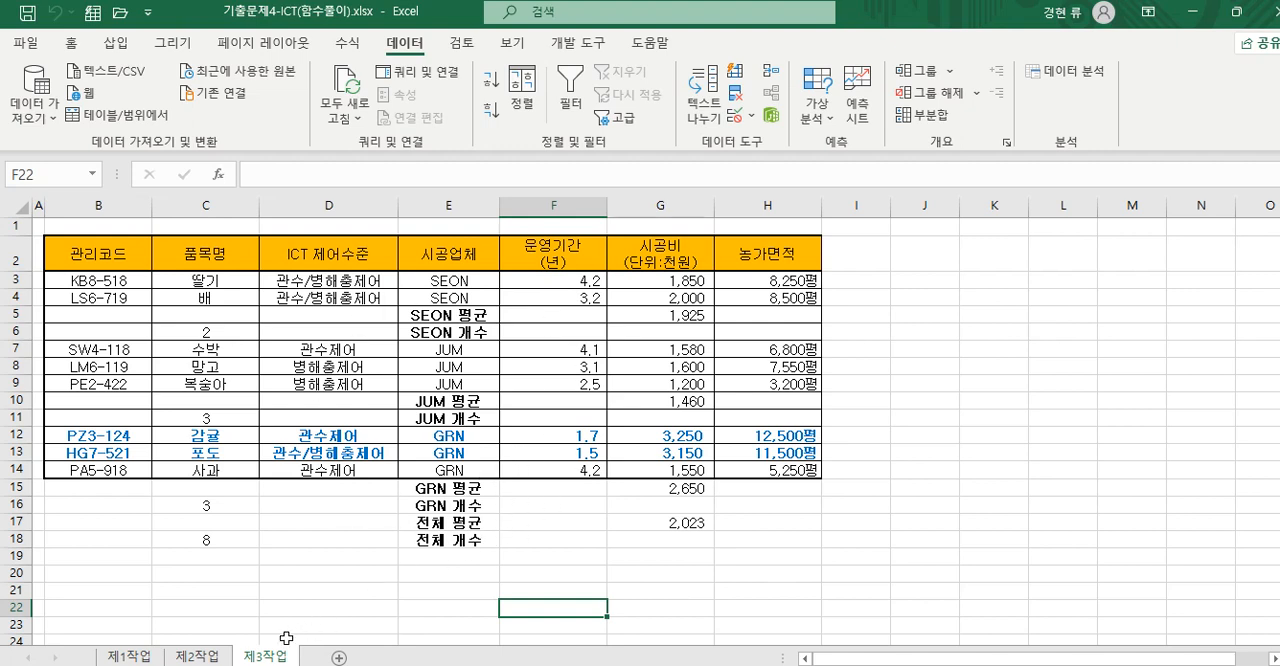
pyautogui.click(200, 657)
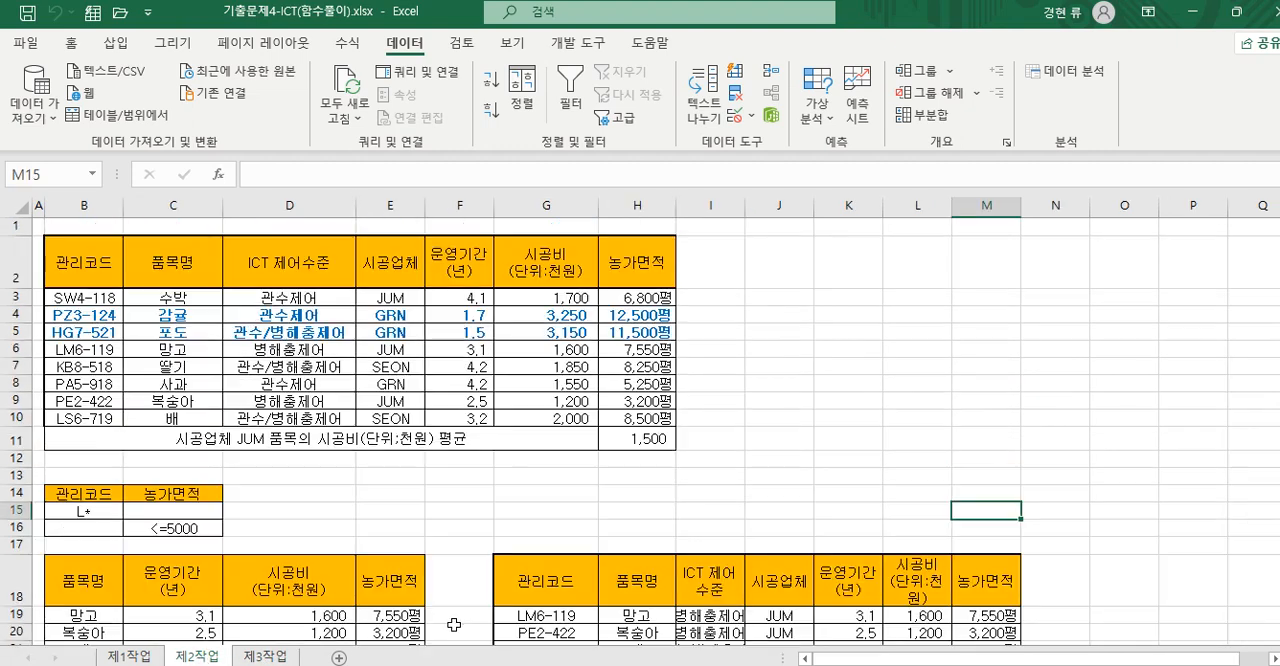
pyautogui.scroll(-1, 455, 624)
pyautogui.click(266, 657)
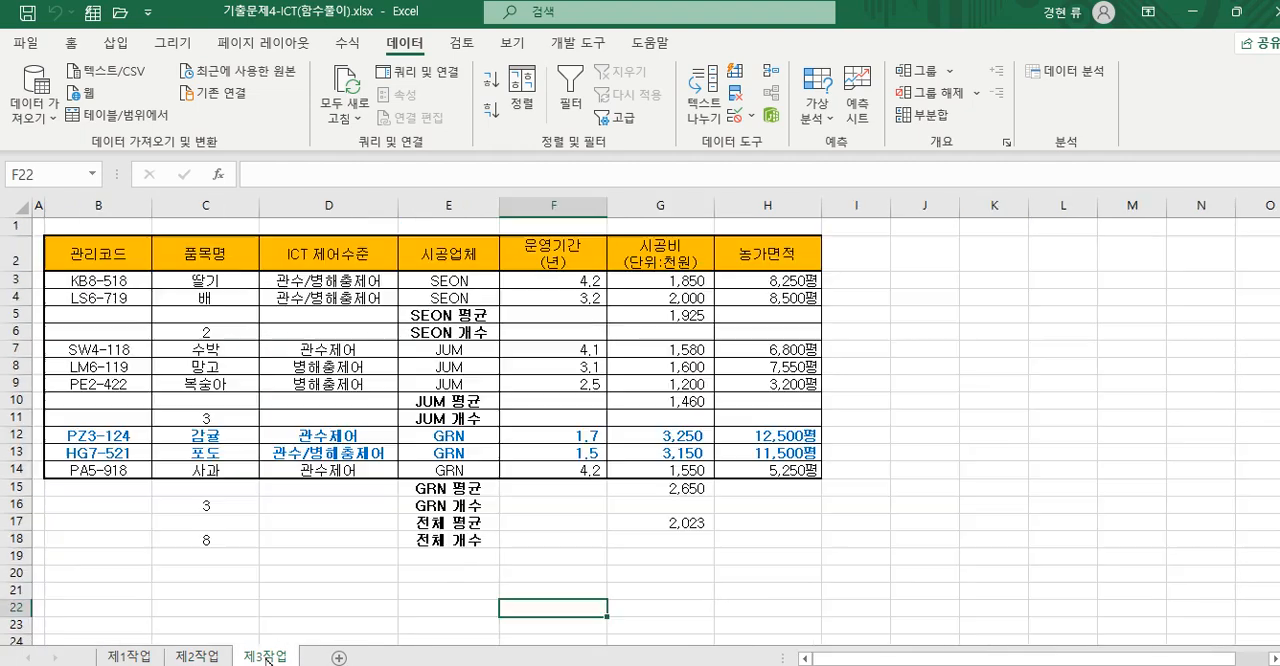
pyautogui.click(198, 657)
pyautogui.scroll(1, 534, 540)
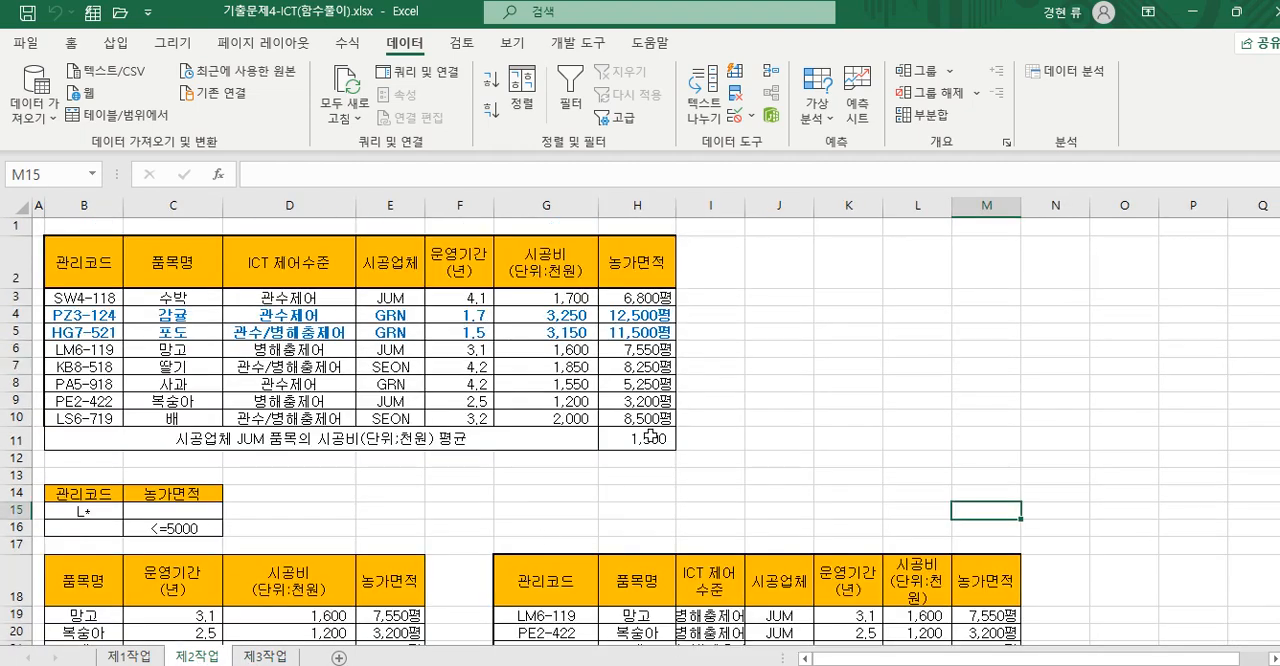
pyautogui.click(648, 438)
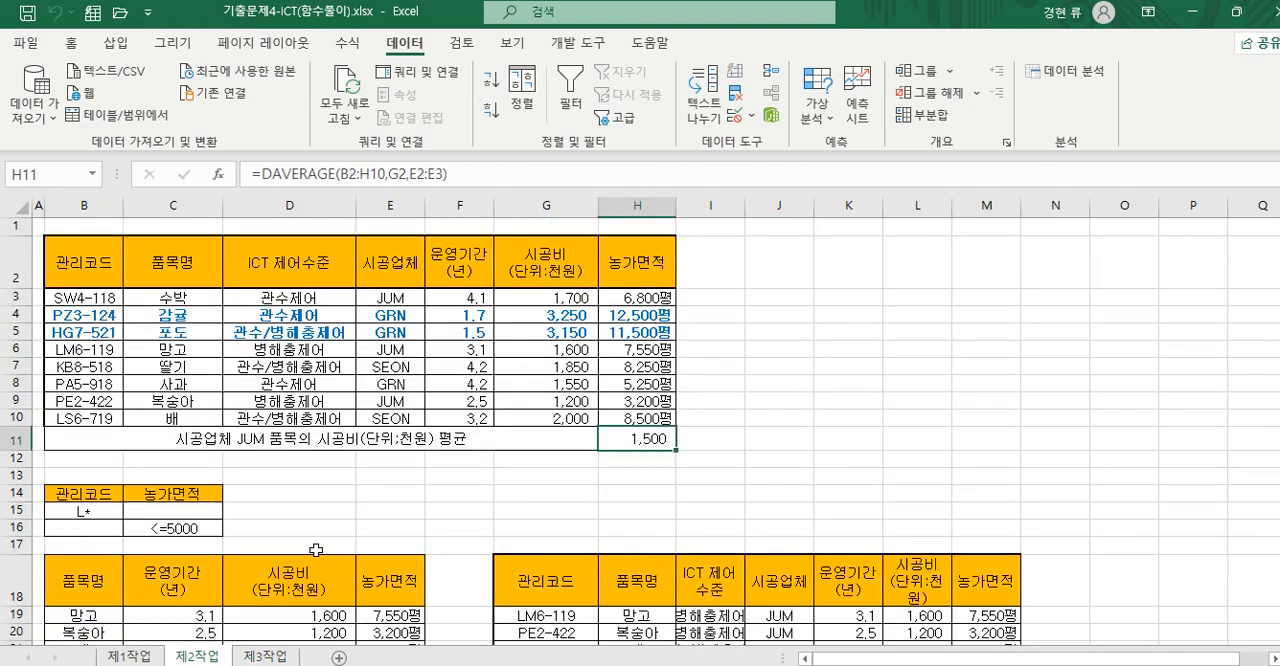
pyautogui.scroll(-2, 300, 550)
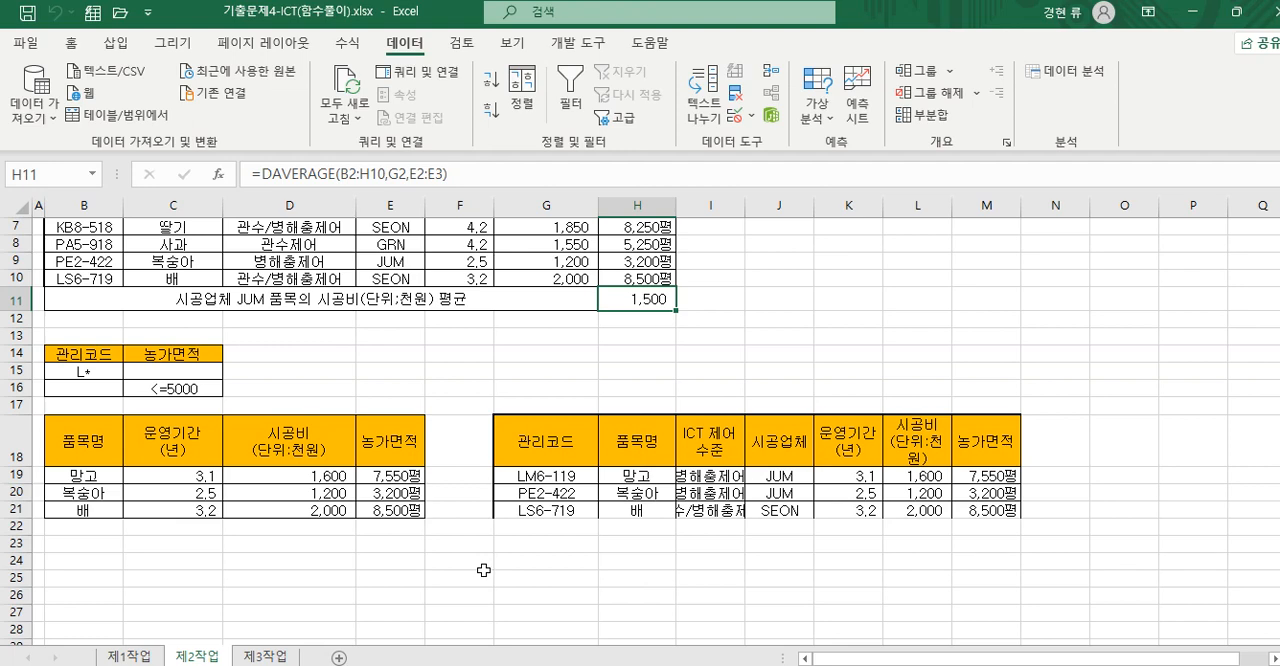
pyautogui.scroll(2, 395, 560)
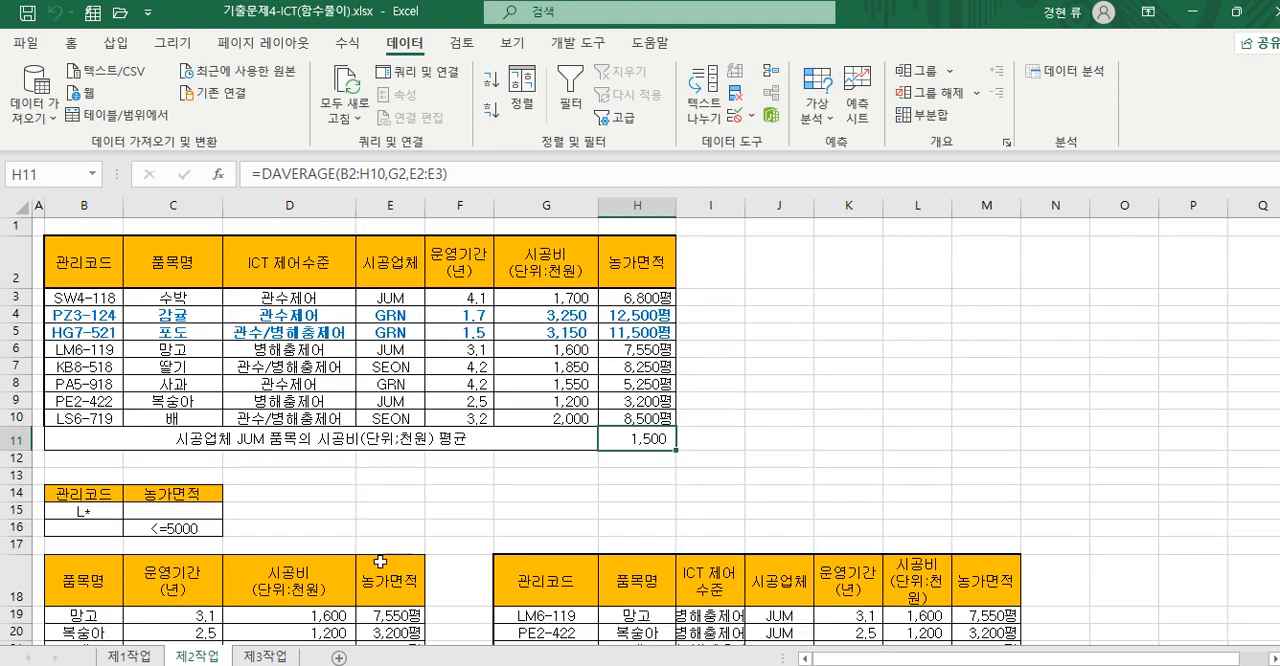
pyautogui.scroll(-1, 532, 552)
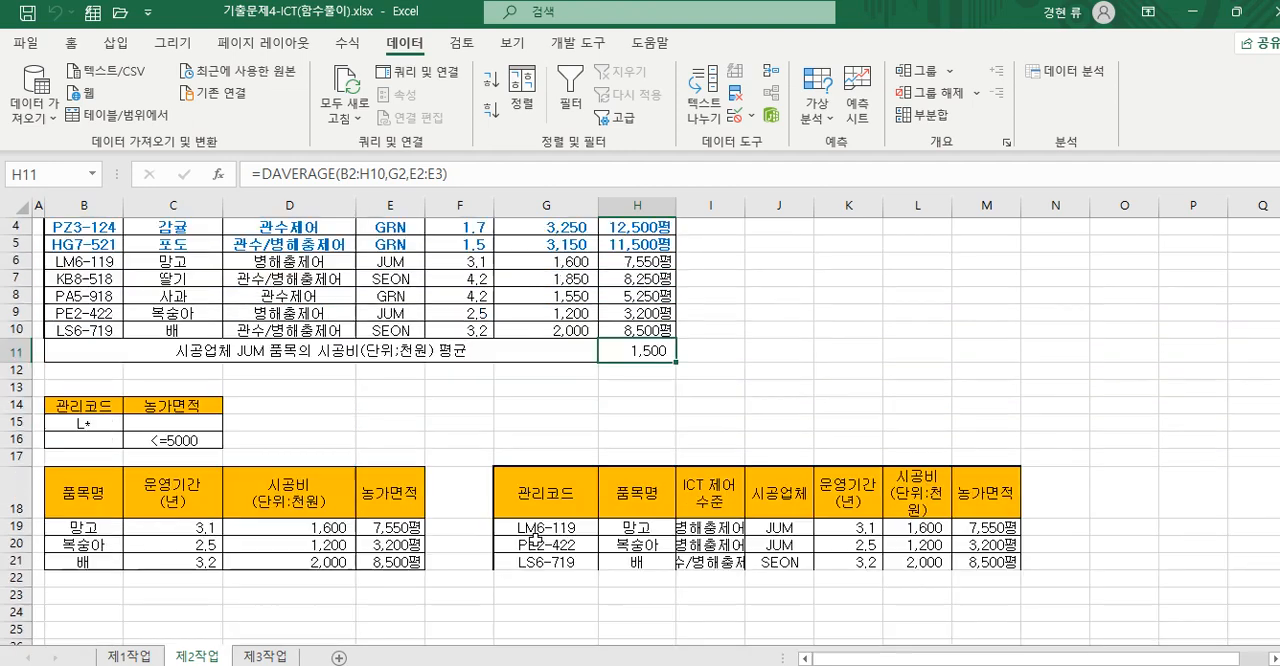
pyautogui.click(265, 657)
pyautogui.click(320, 627)
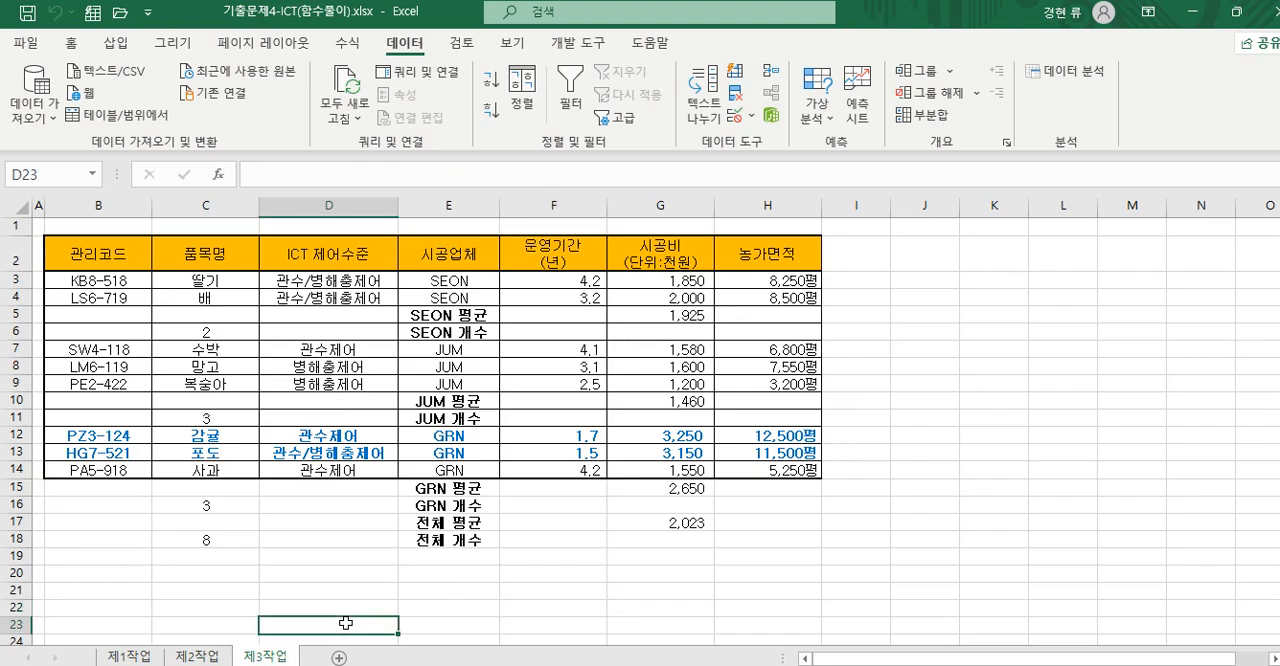